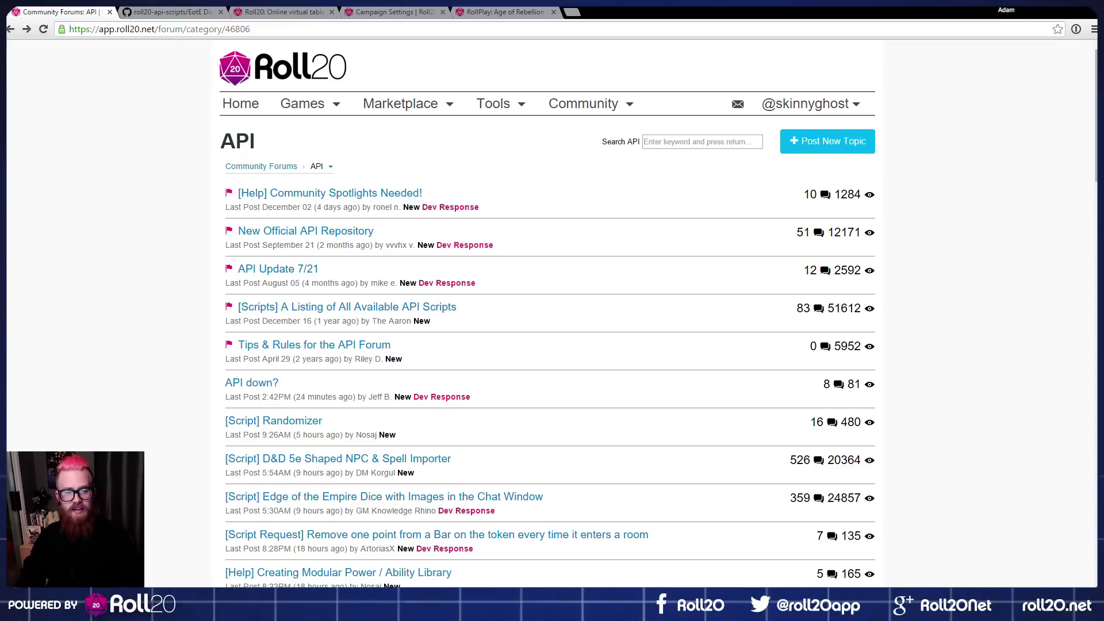
Step: Locate the thread on Edge of the Empire Dice with Images in the Chat Window in the API forum
scroll(546, 316, down, 2)
drag(543, 382, 108, 385)
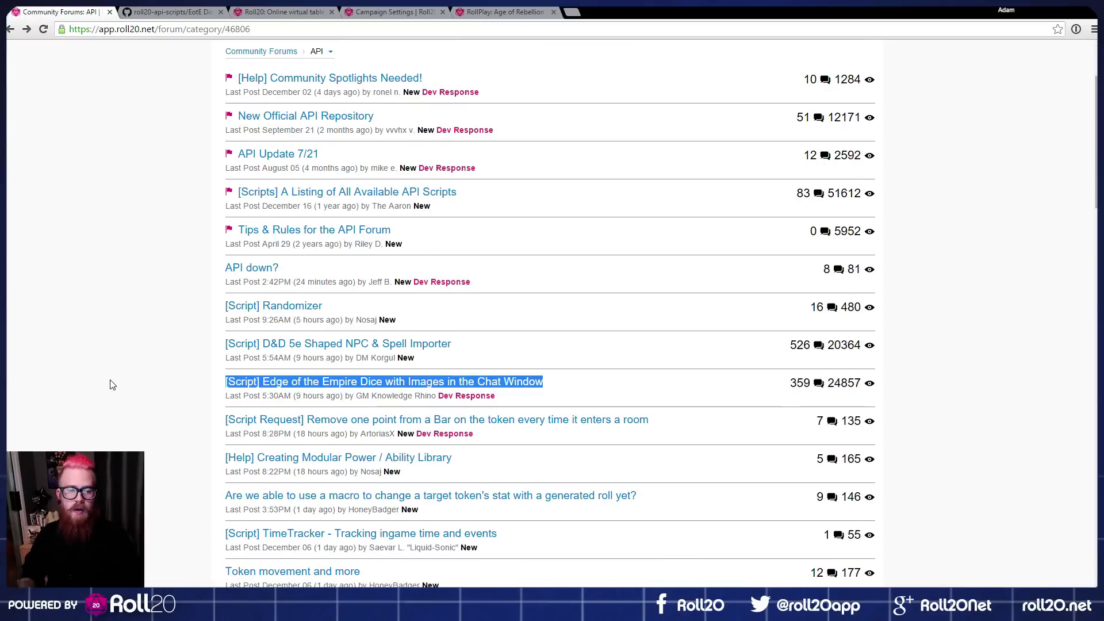
click(121, 381)
scroll(104, 397, up, 2)
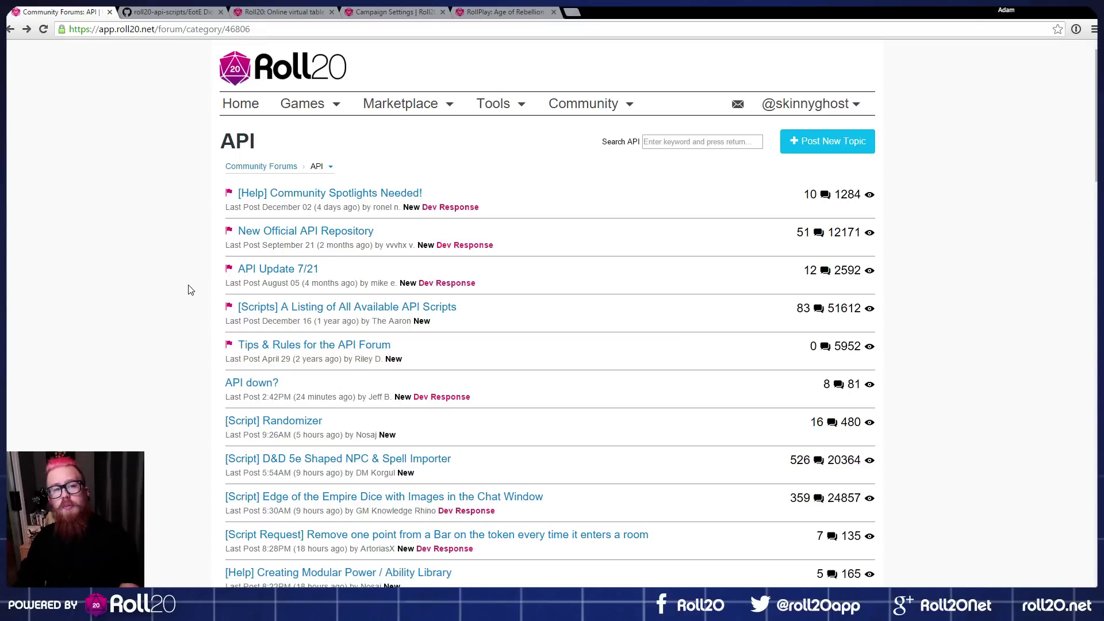
Step: Look over the EotE Dice Roller repository on GitHub and the game's API Scripts page with eote_dice_modded.js
click(163, 10)
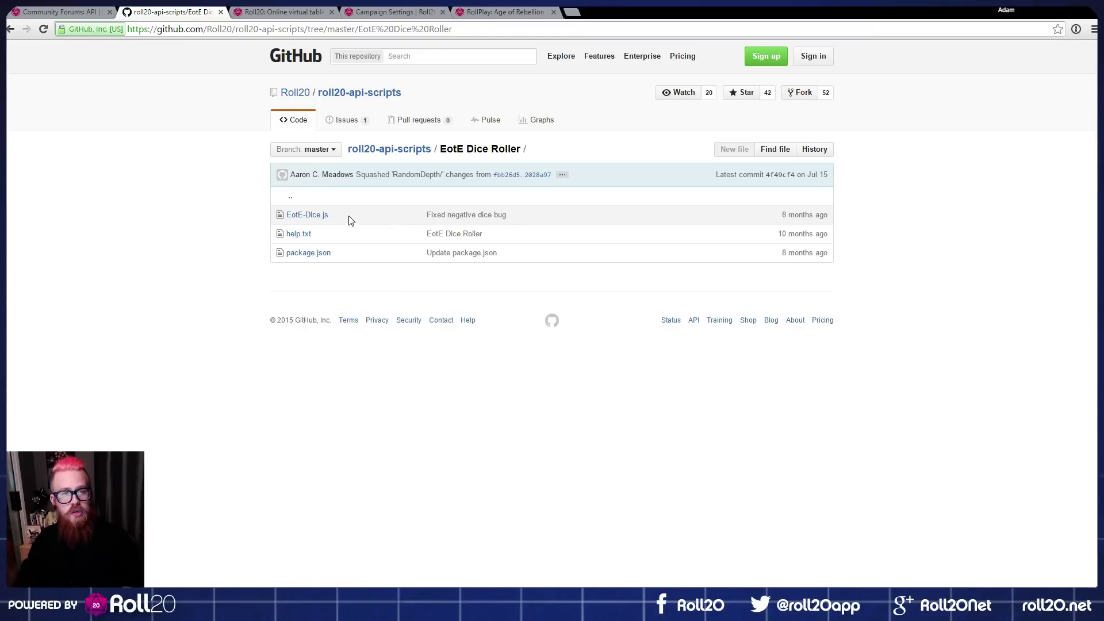
click(269, 11)
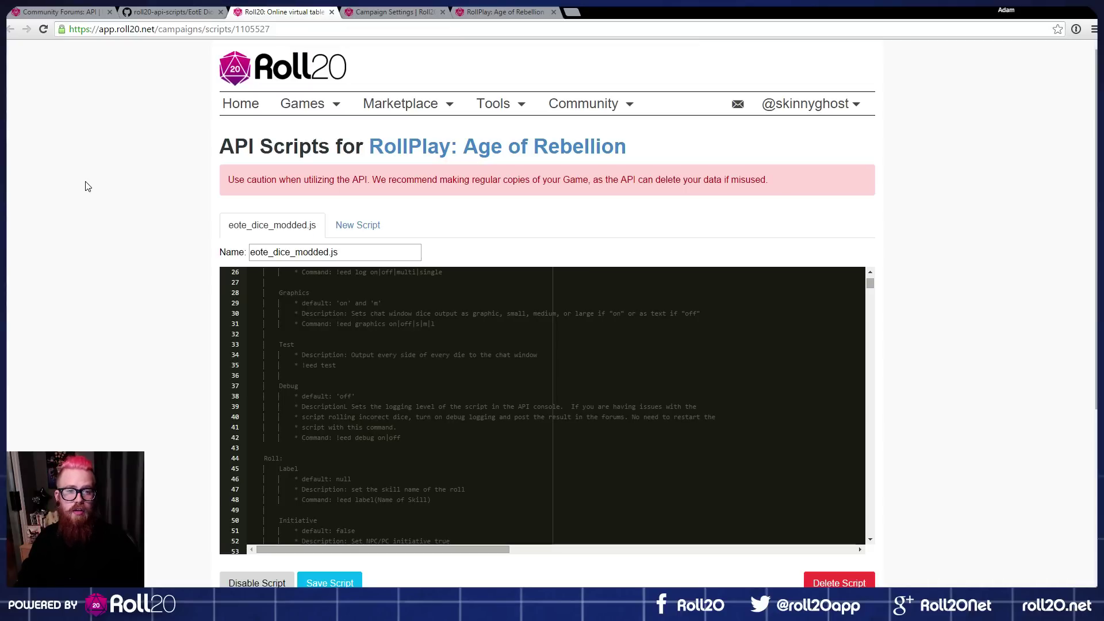
scroll(459, 345, up, 2)
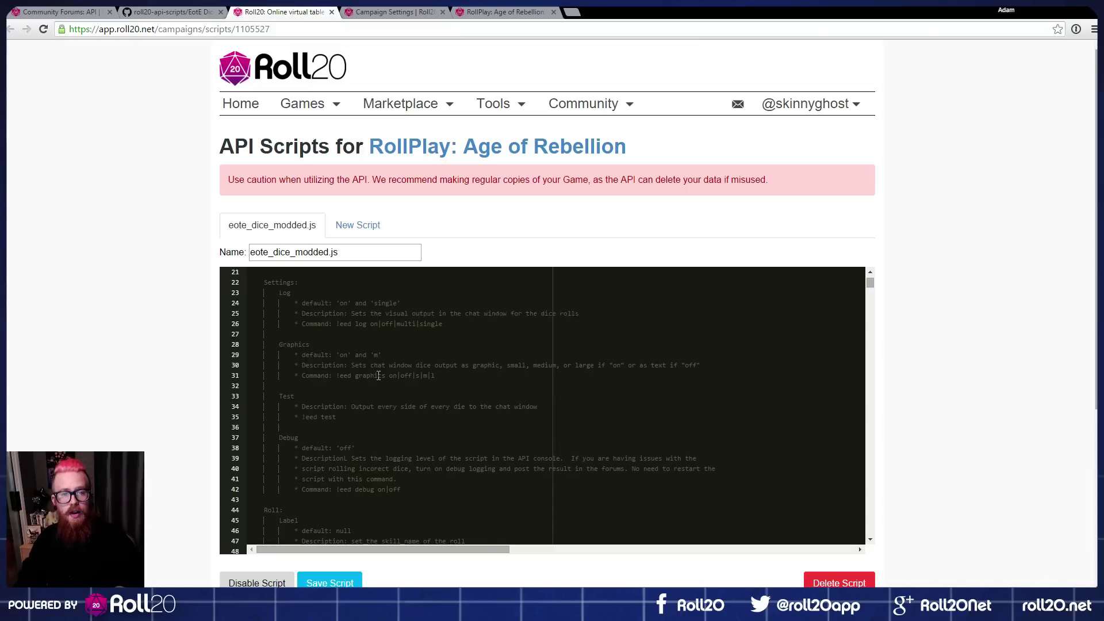
scroll(905, 328, down, 2)
scroll(905, 327, down, 1)
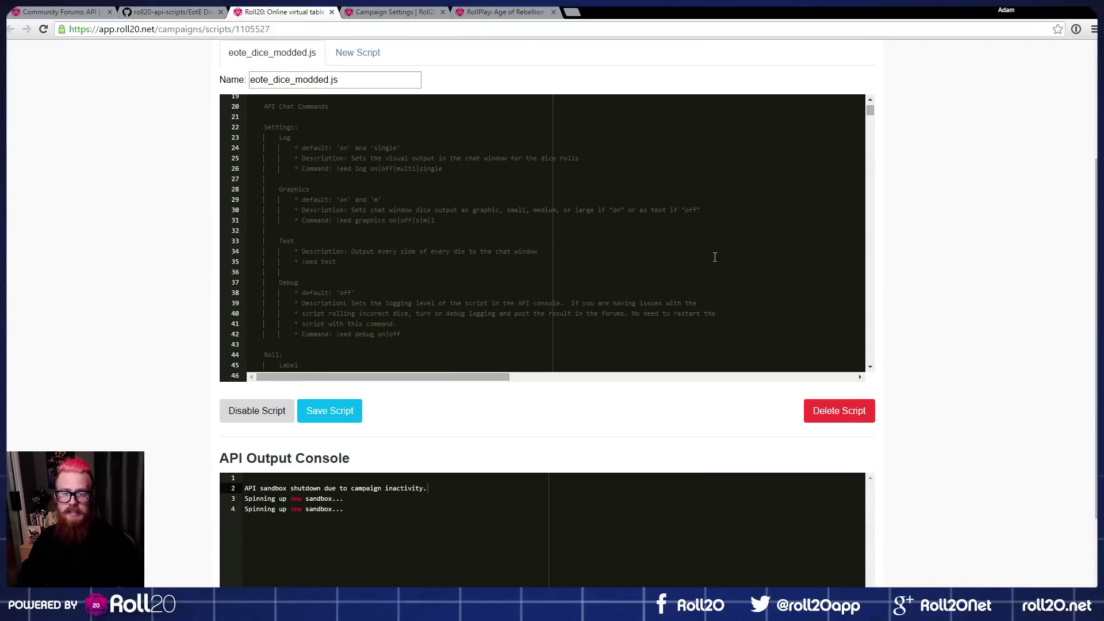
scroll(190, 345, up, 1)
scroll(449, 335, up, 2)
scroll(449, 335, up, 5)
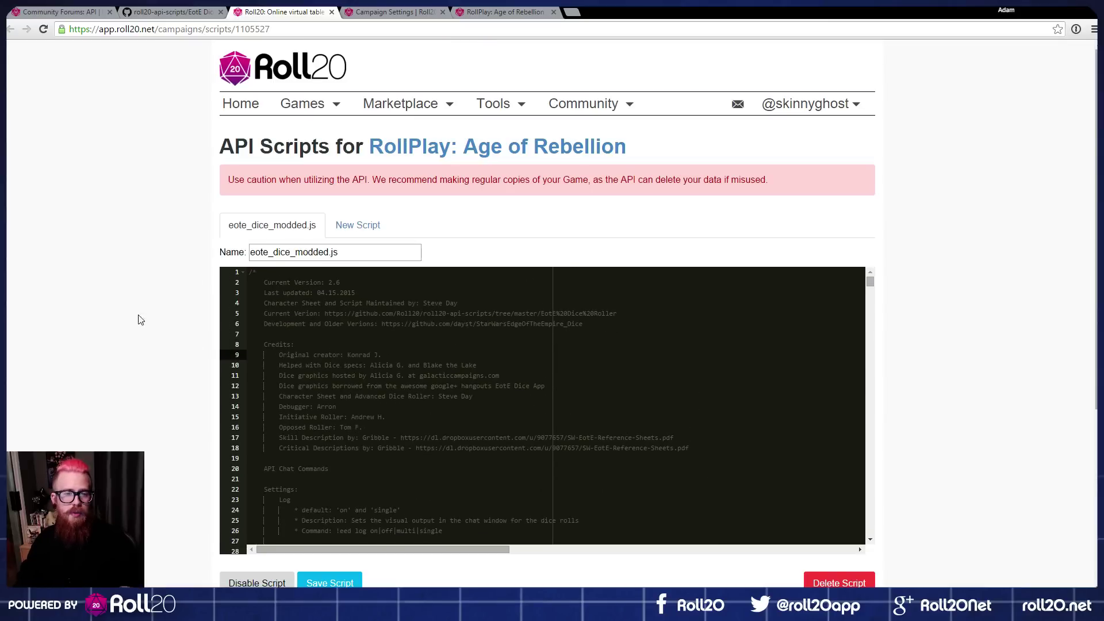
scroll(133, 329, down, 1)
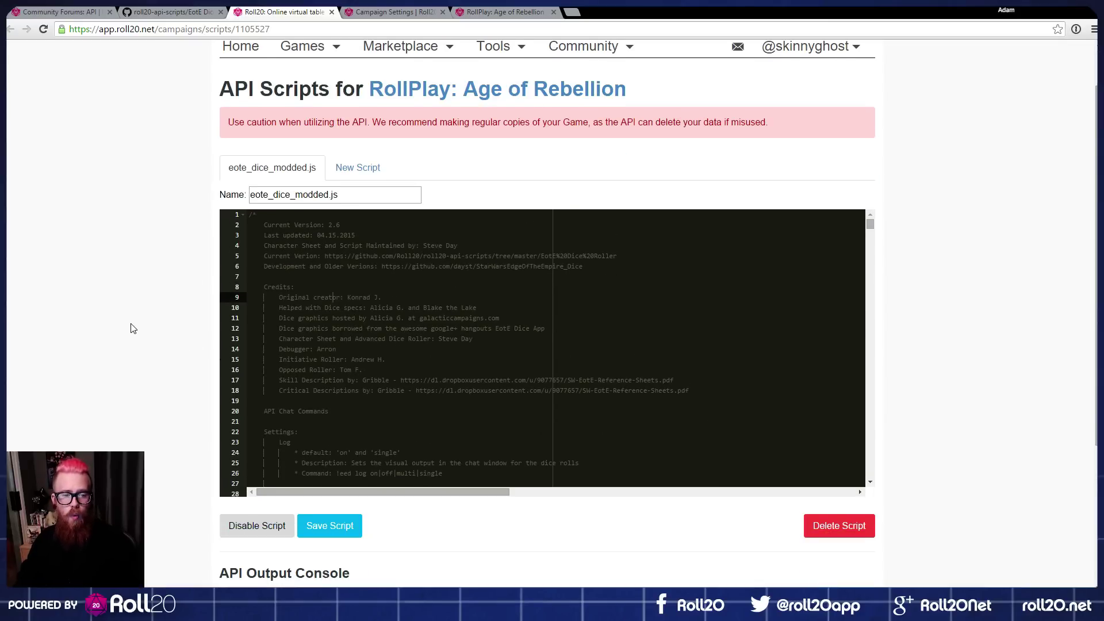
Step: Check the EotE-Dice.js file's repository listing and the version and date lines heading eote_dice_modded.js
click(163, 9)
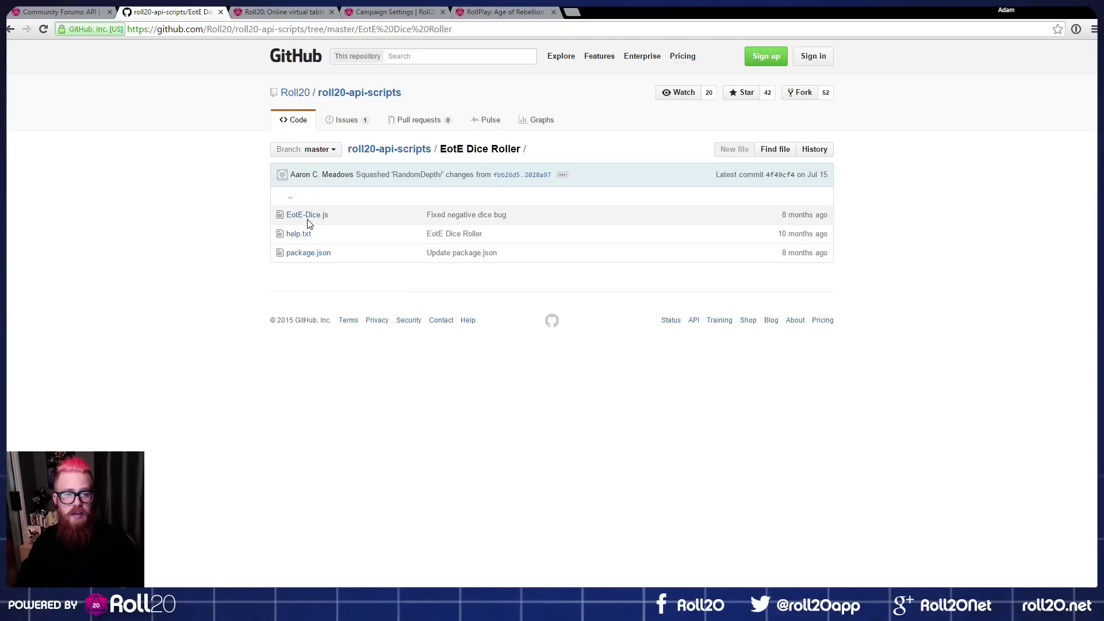
click(281, 11)
click(338, 258)
scroll(217, 346, up, 1)
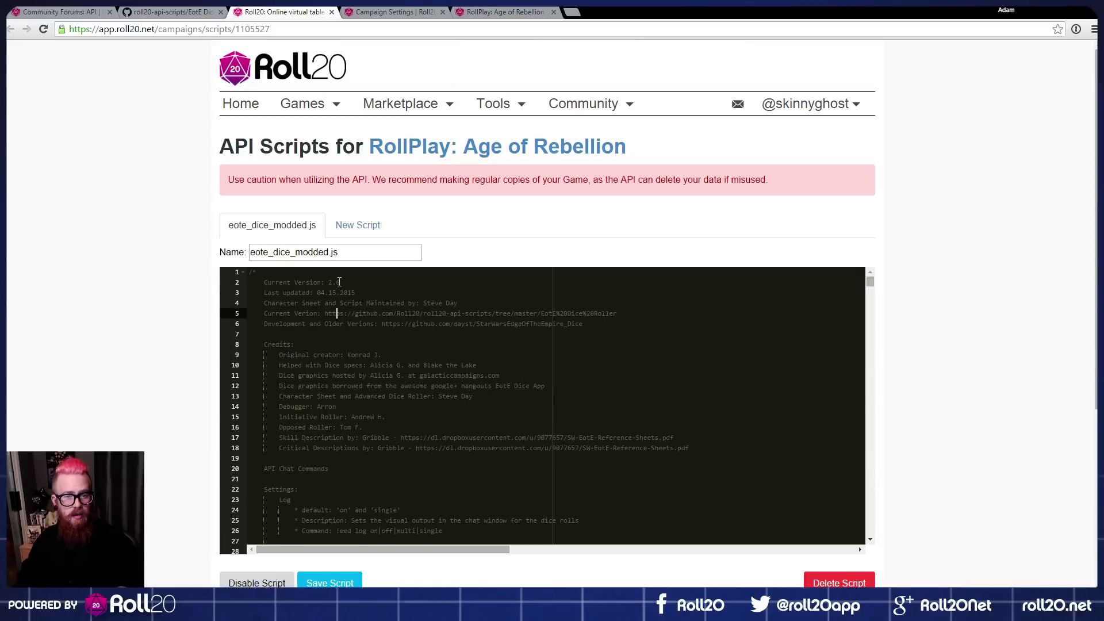
key(Up)
key(Up)
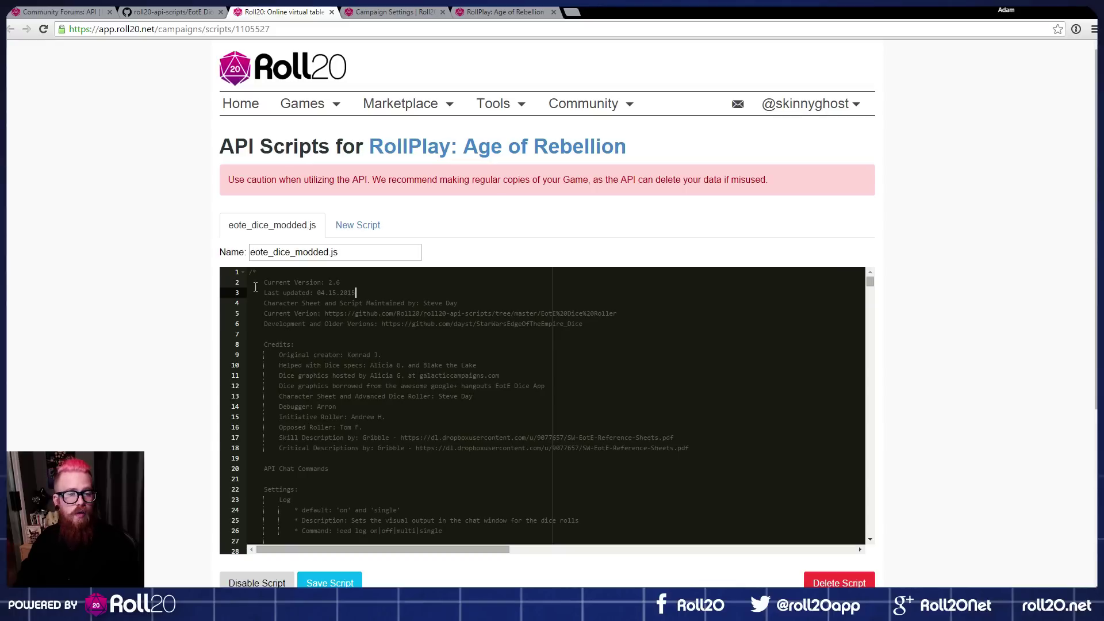
Step: Read through the API chat command comments in eote_dice_modded.js down to the start of the code
scroll(273, 419, down, 3)
scroll(651, 344, down, 4)
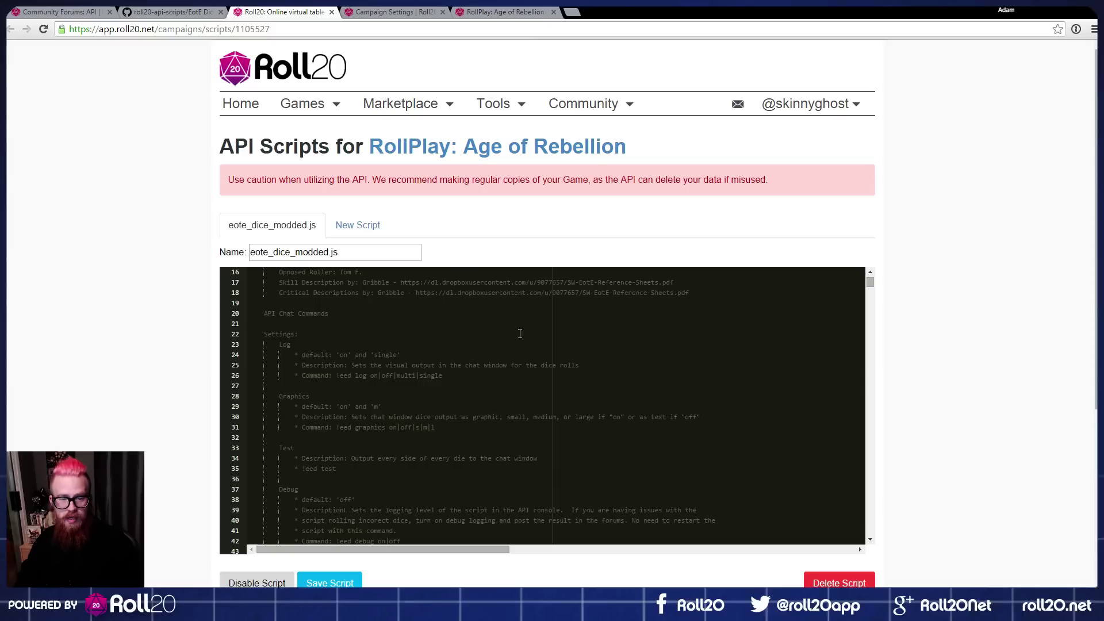
scroll(322, 322, up, 1)
scroll(310, 330, down, 3)
scroll(307, 399, down, 11)
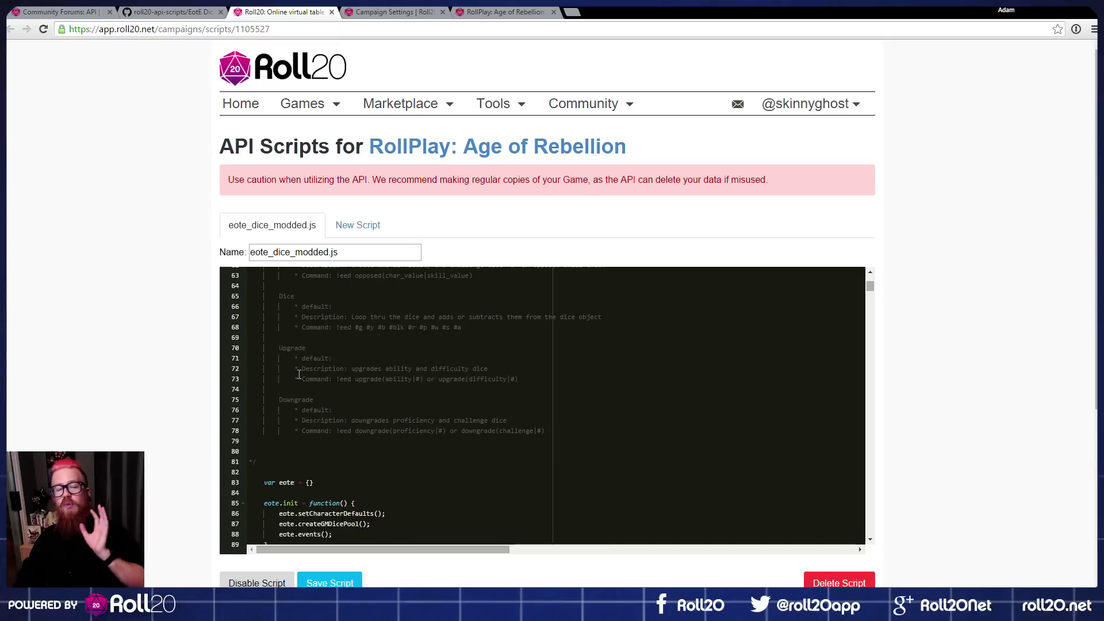
scroll(373, 438, down, 3)
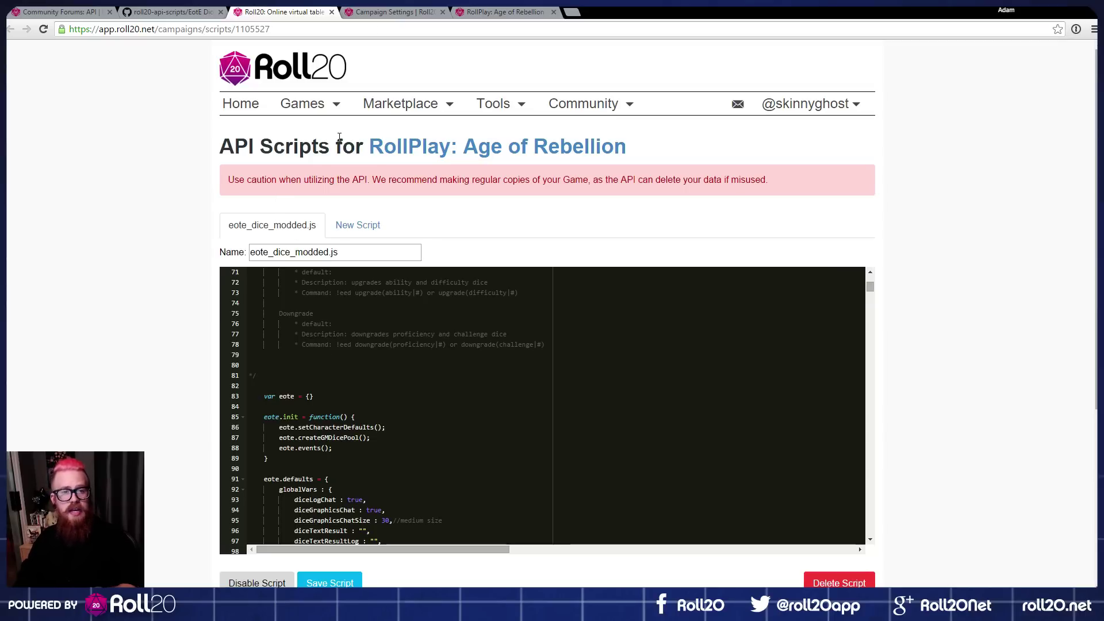
Step: Review the Character Sheet Template section of the campaign settings, including the requirements of the Star Wars: Edge of the Empire (API-Compatible) sheet
click(372, 11)
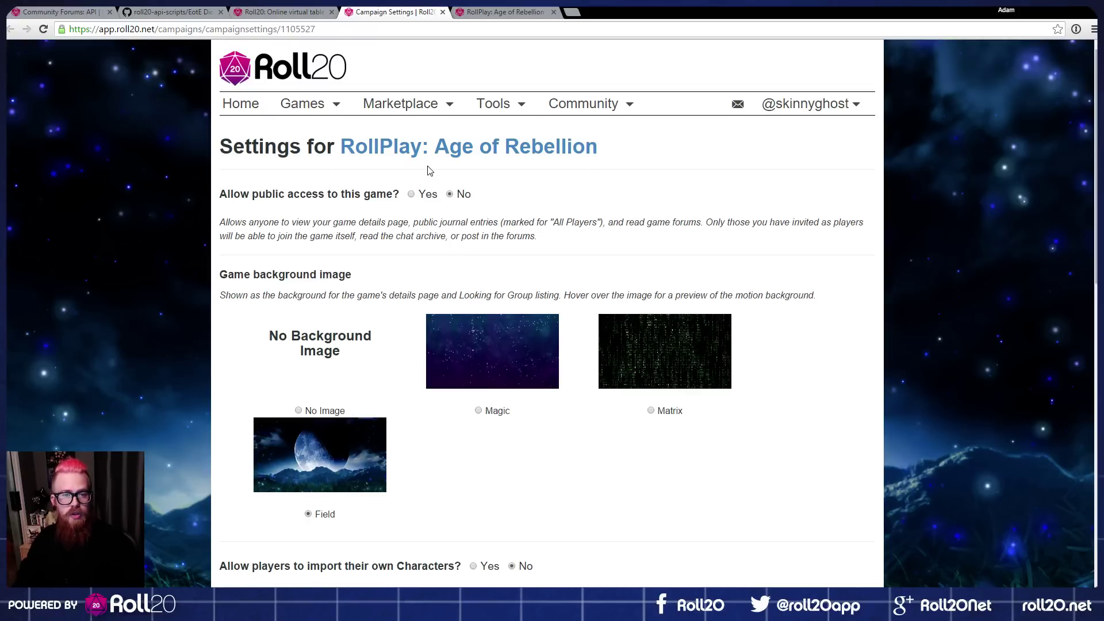
scroll(428, 171, down, 3)
scroll(422, 118, down, 7)
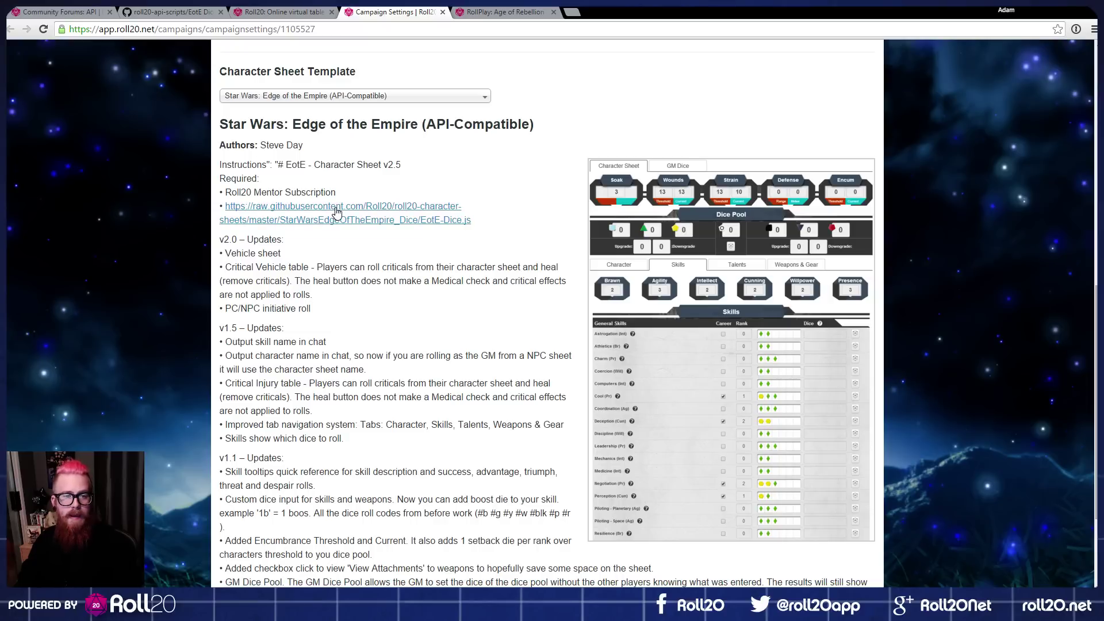
drag(345, 193, 225, 192)
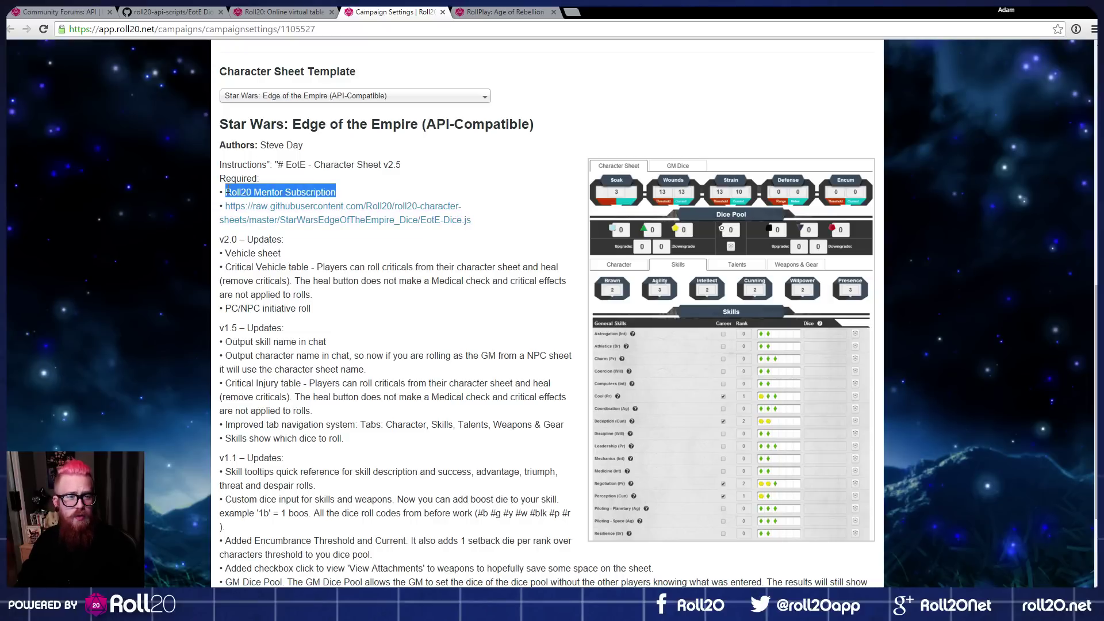
click(277, 192)
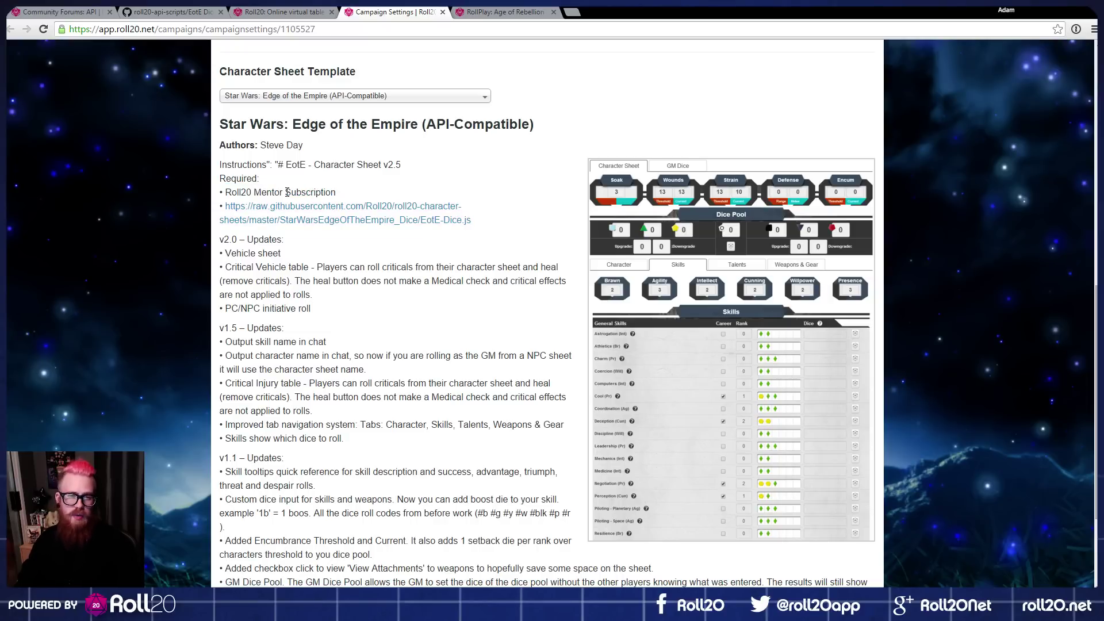
scroll(287, 192, down, 2)
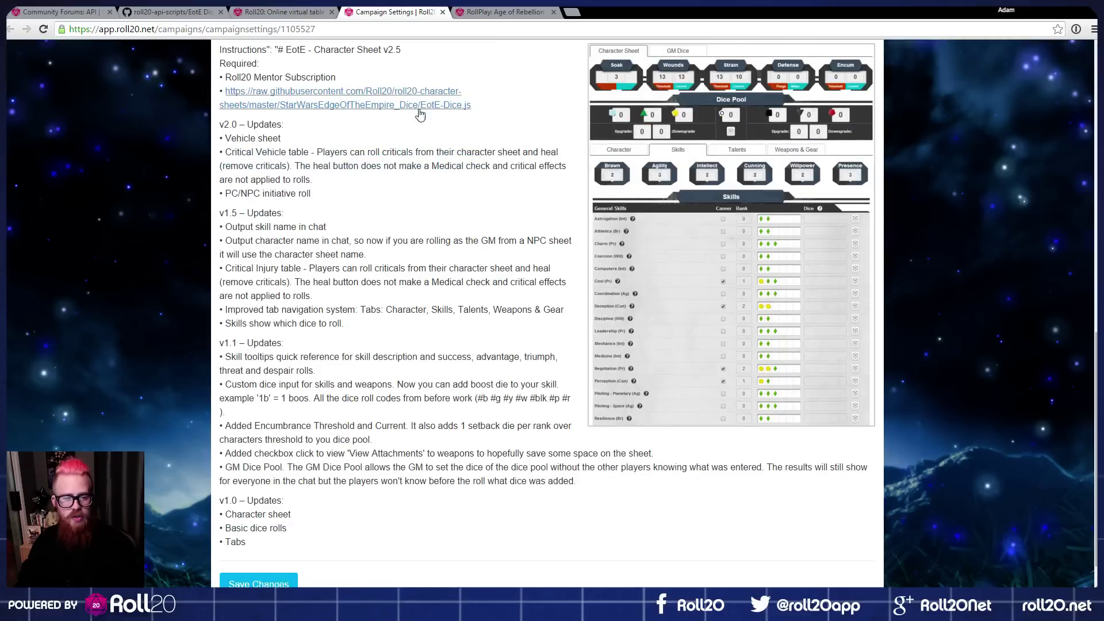
scroll(270, 480, up, 1)
scroll(270, 480, up, 2)
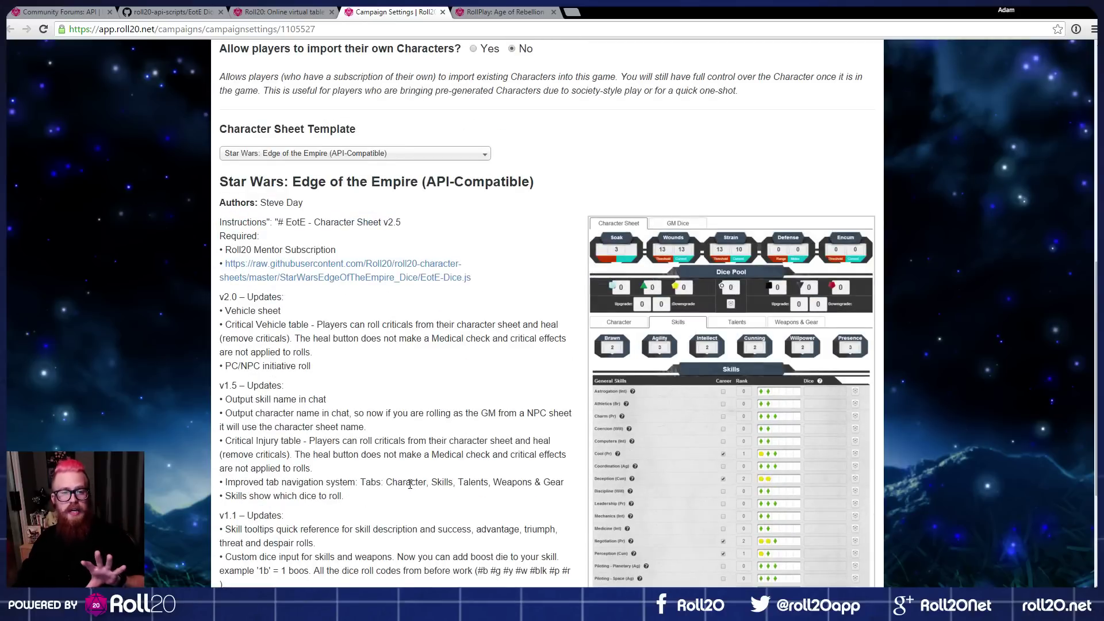
scroll(712, 228, down, 1)
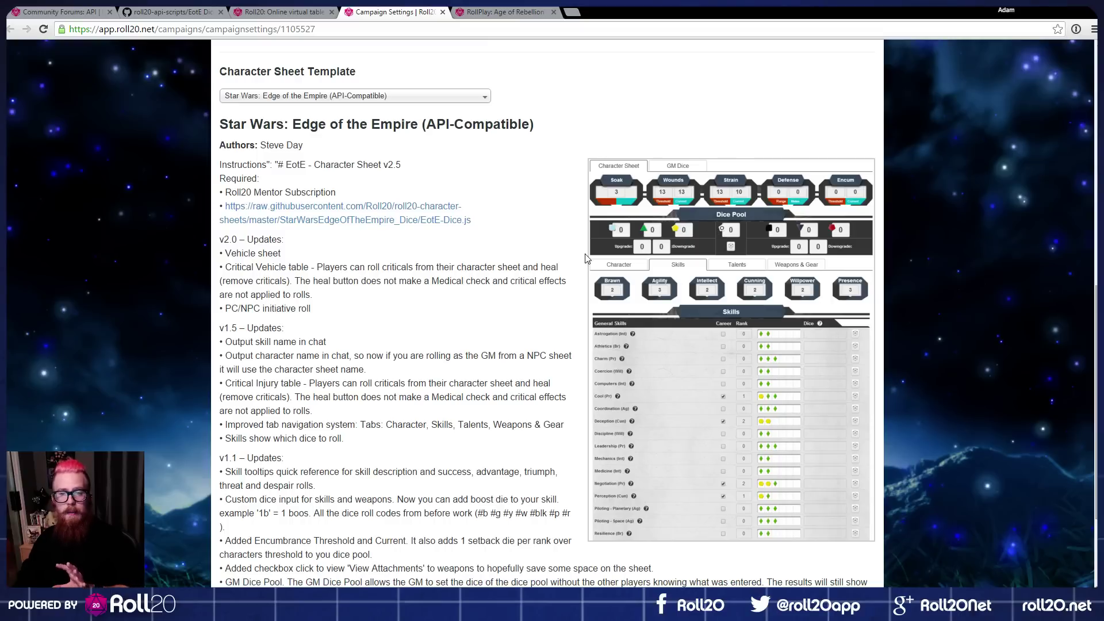
Step: Revisit the dice roller repository and the API script page, and return to the campaign settings
click(189, 12)
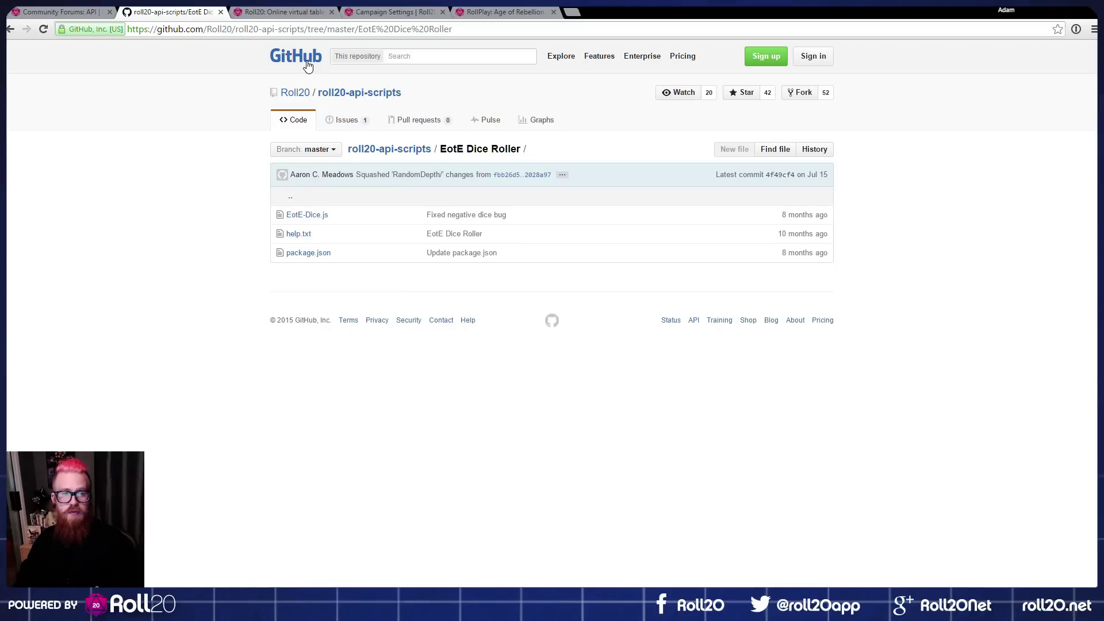
click(278, 12)
click(380, 10)
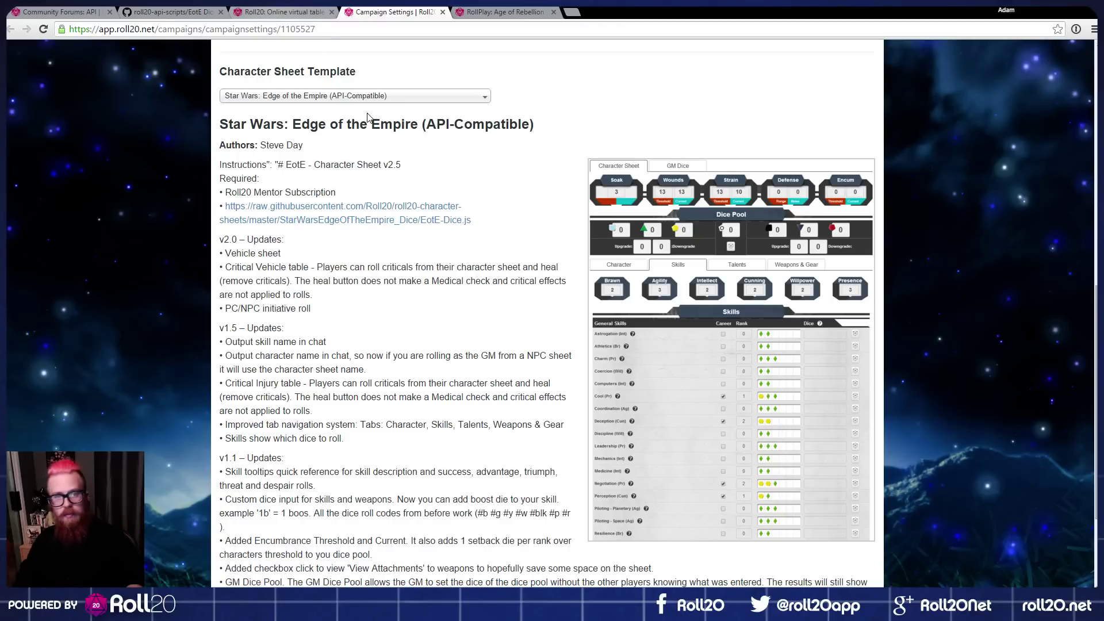
Step: Go to the RollPlay: Age of Rebellion tabletop and switch to the page with The Helix and the party's portraits
click(485, 12)
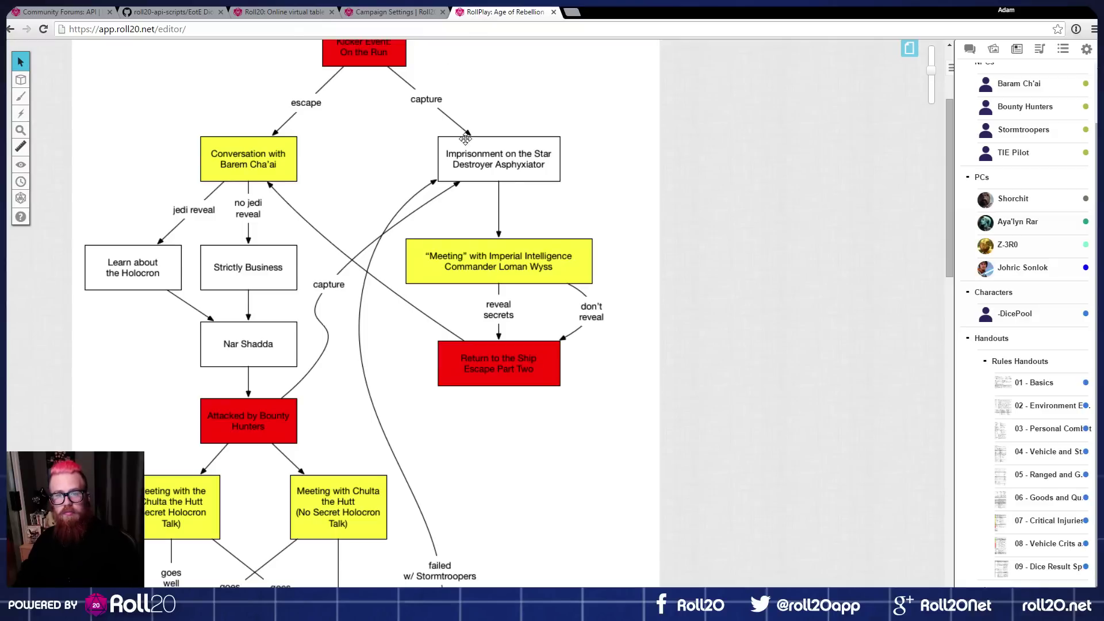
scroll(431, 405, up, 1)
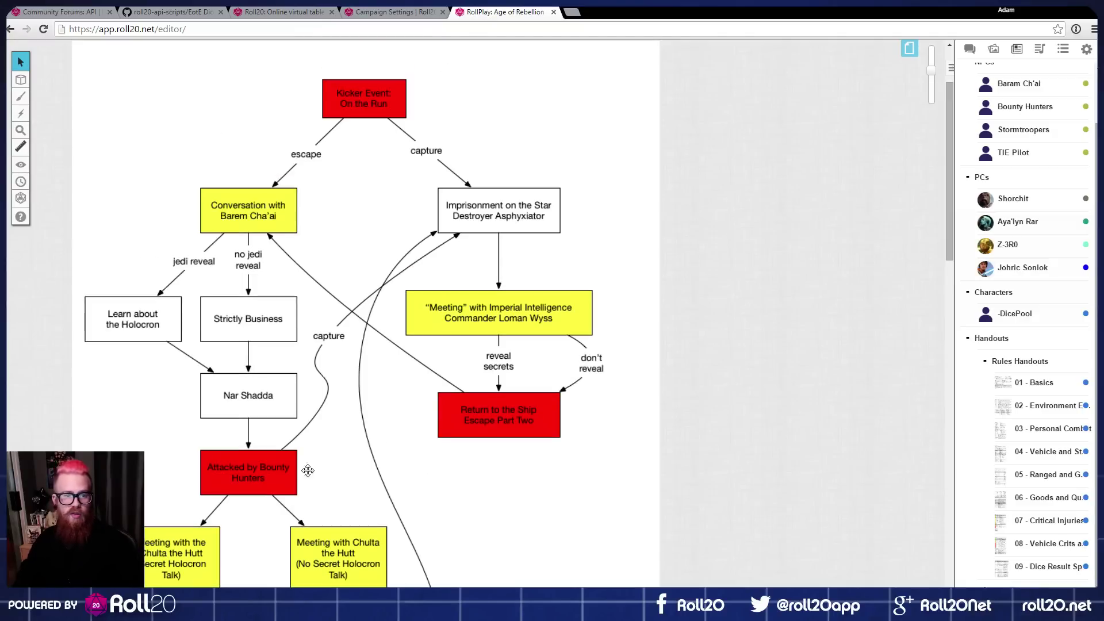
click(909, 49)
click(254, 72)
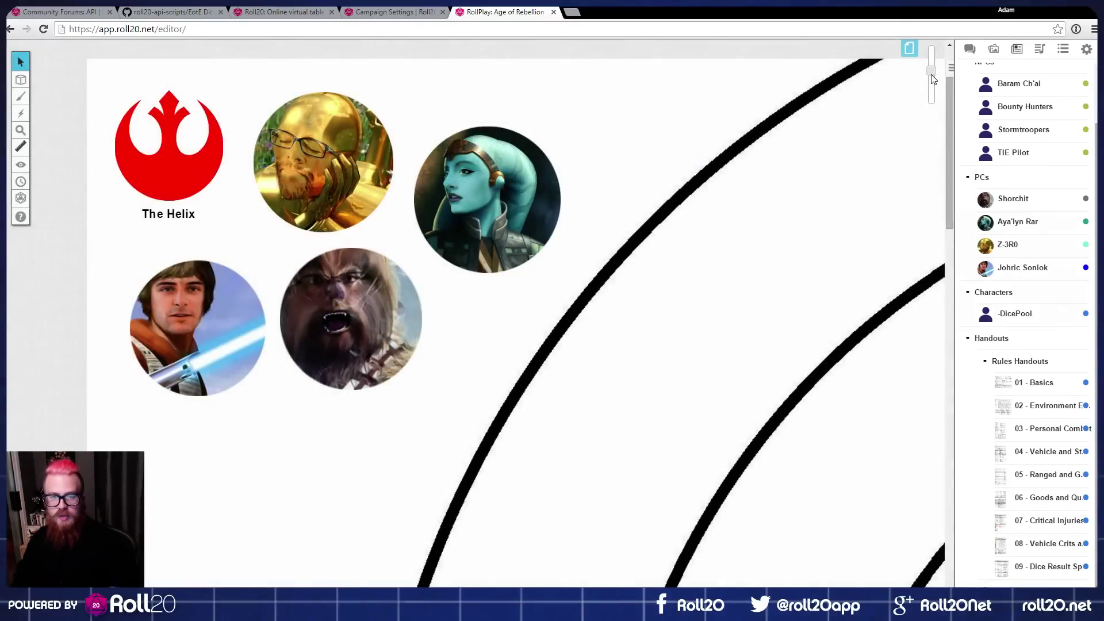
scroll(881, 254, up, 1)
scroll(881, 255, down, 1)
drag(612, 569, 500, 517)
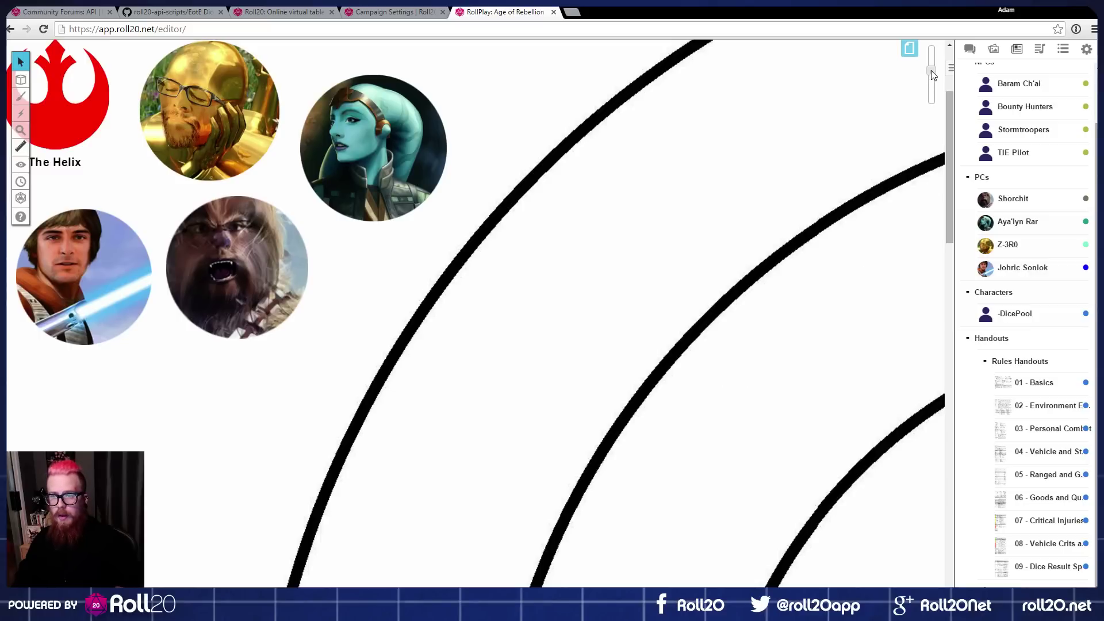
Step: Collapse the Rules Handouts folder in the journal and open Shorchit's character entry
scroll(1003, 144, up, 1)
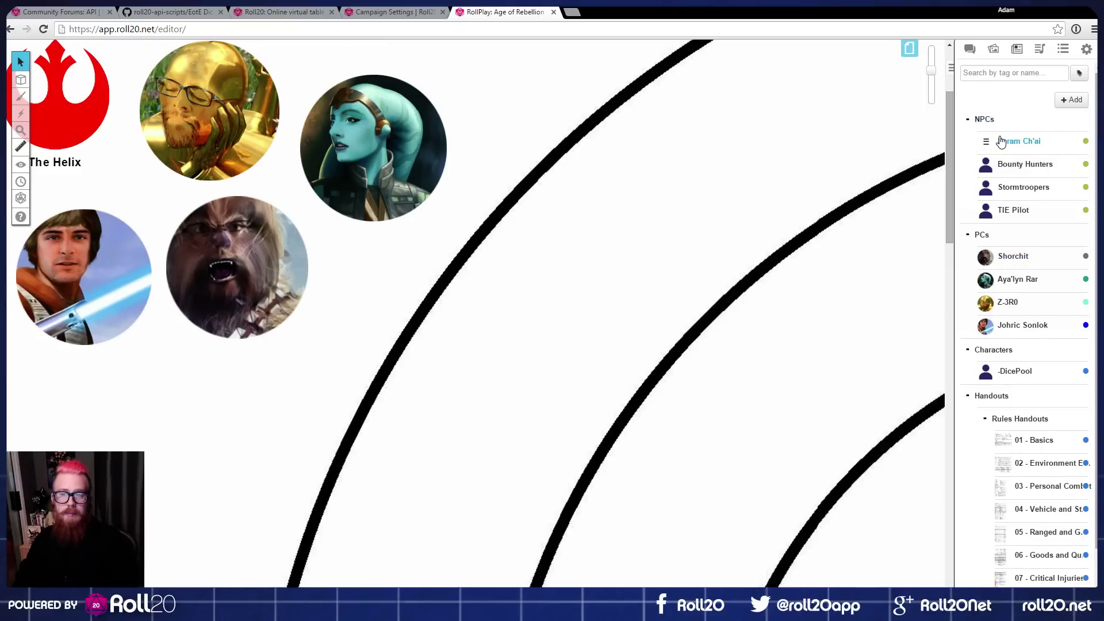
click(986, 422)
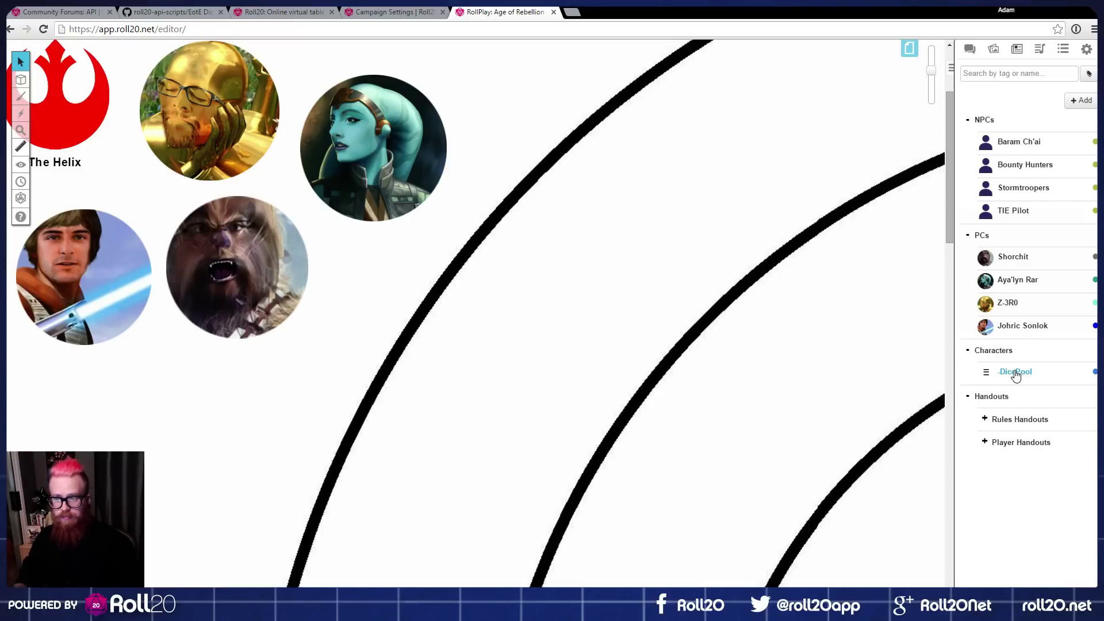
click(1019, 263)
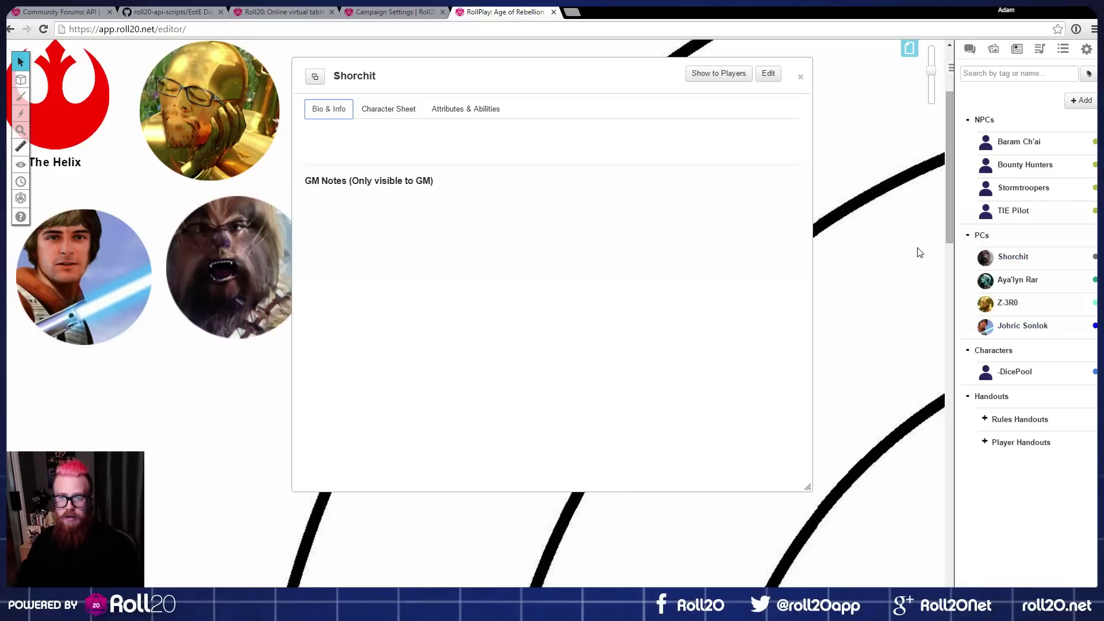
Step: Open Shorchit's entry for editing, review the avatar, default token and player permission settings, and save it
drag(523, 66, 508, 59)
click(753, 70)
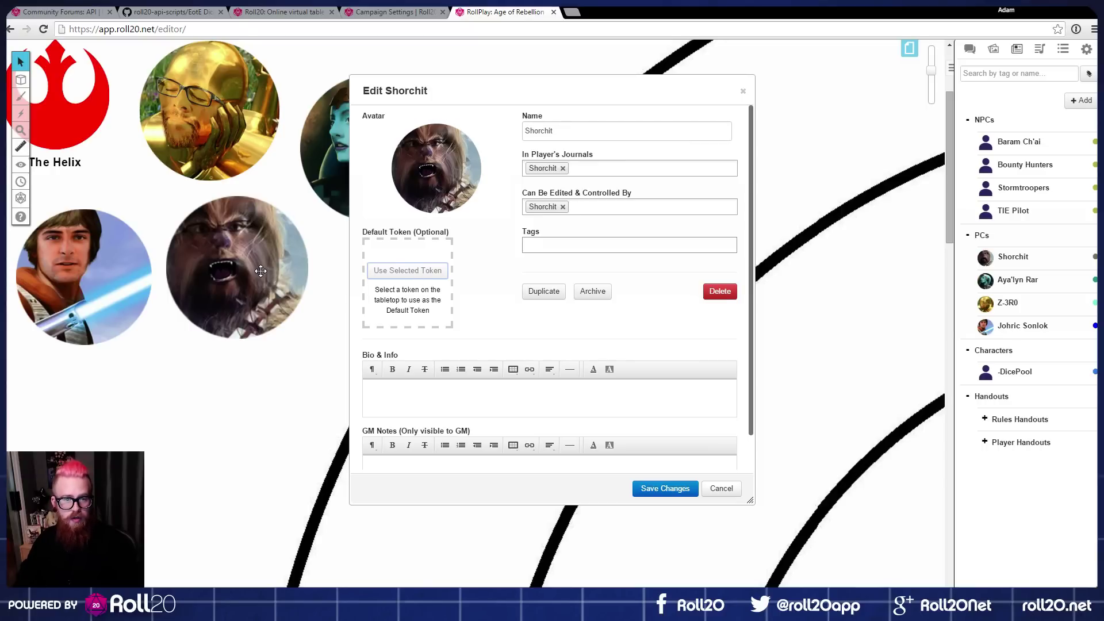
scroll(467, 428, down, 1)
scroll(467, 428, up, 1)
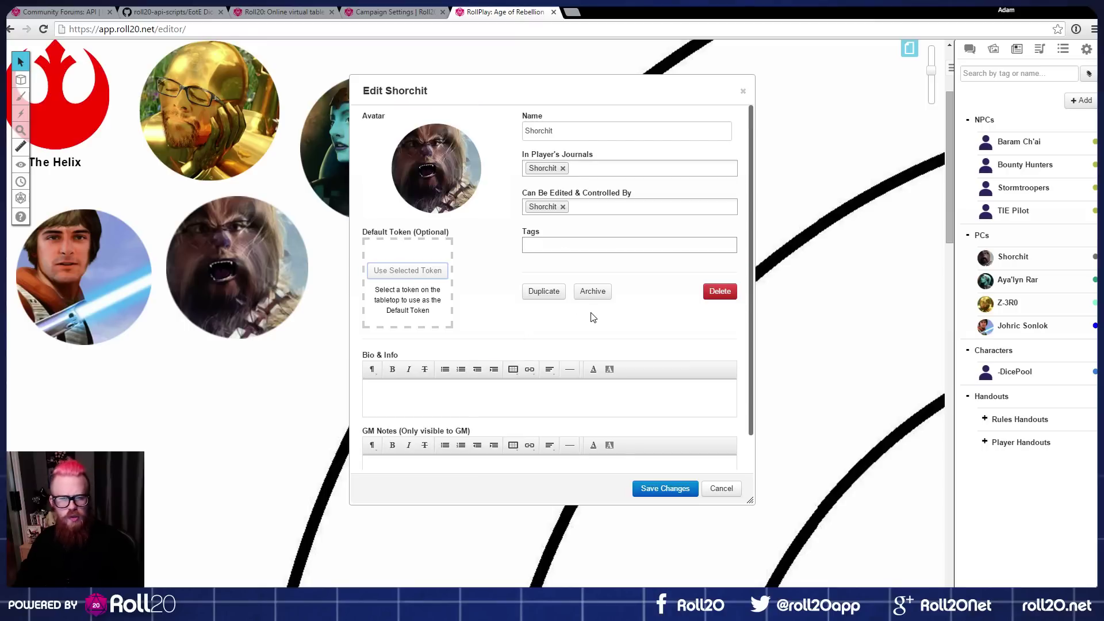
click(665, 488)
Step: Set the purple and red dice in the Dice Pool of Shorchit's character sheet to 0
click(369, 101)
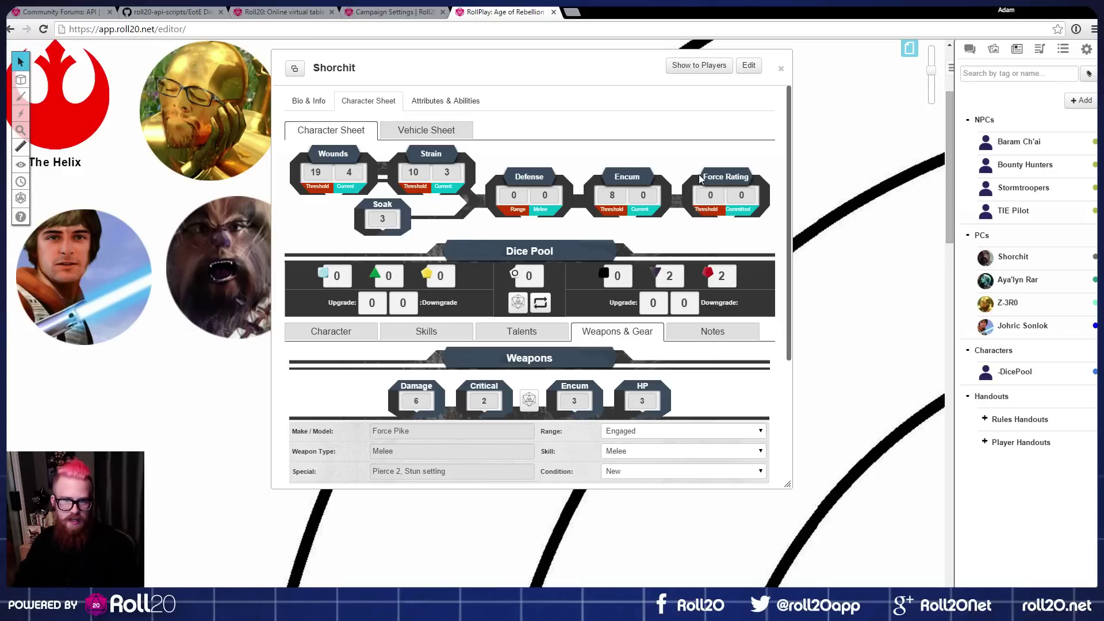
scroll(694, 179, down, 1)
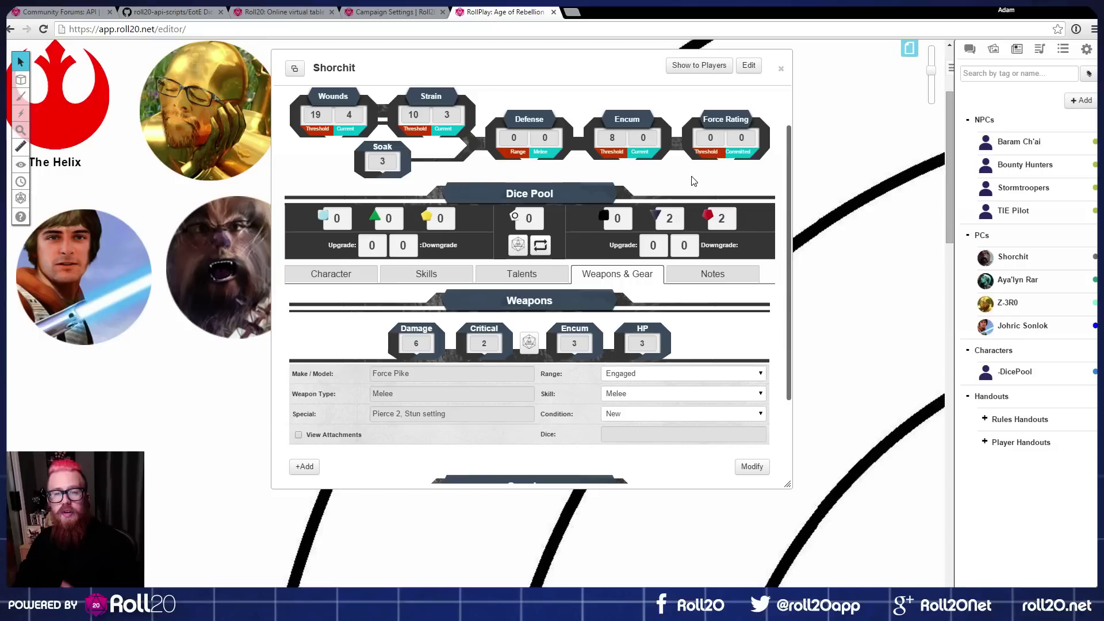
click(679, 223)
click(679, 223)
click(730, 223)
click(729, 223)
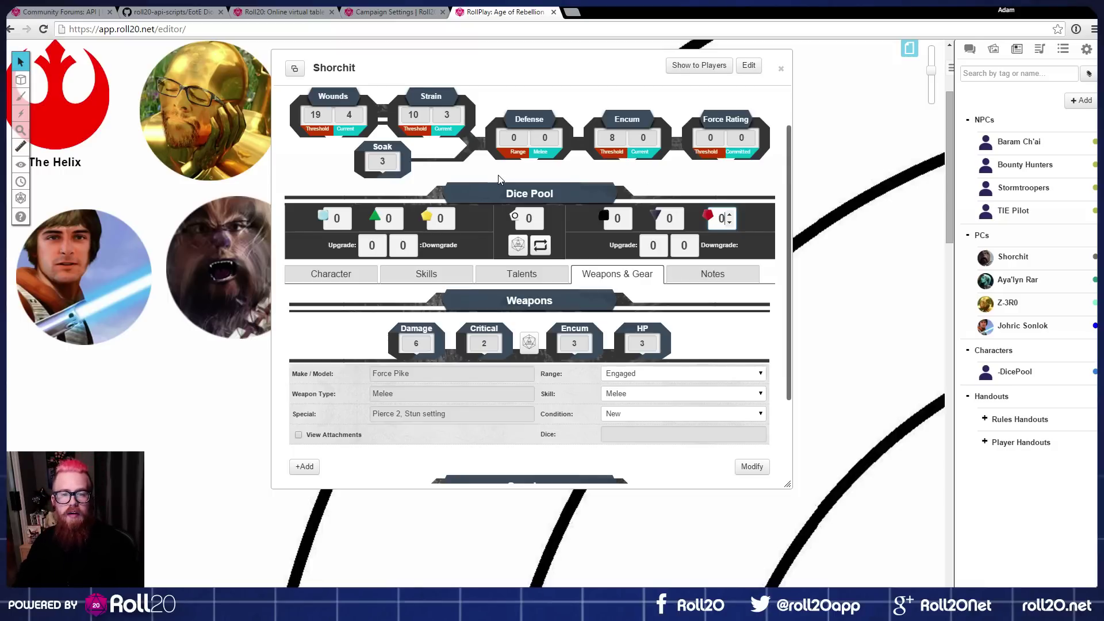
Step: Show the chat, roll one white Force die from Shorchit's Dice Pool and set its count back to 0
click(970, 50)
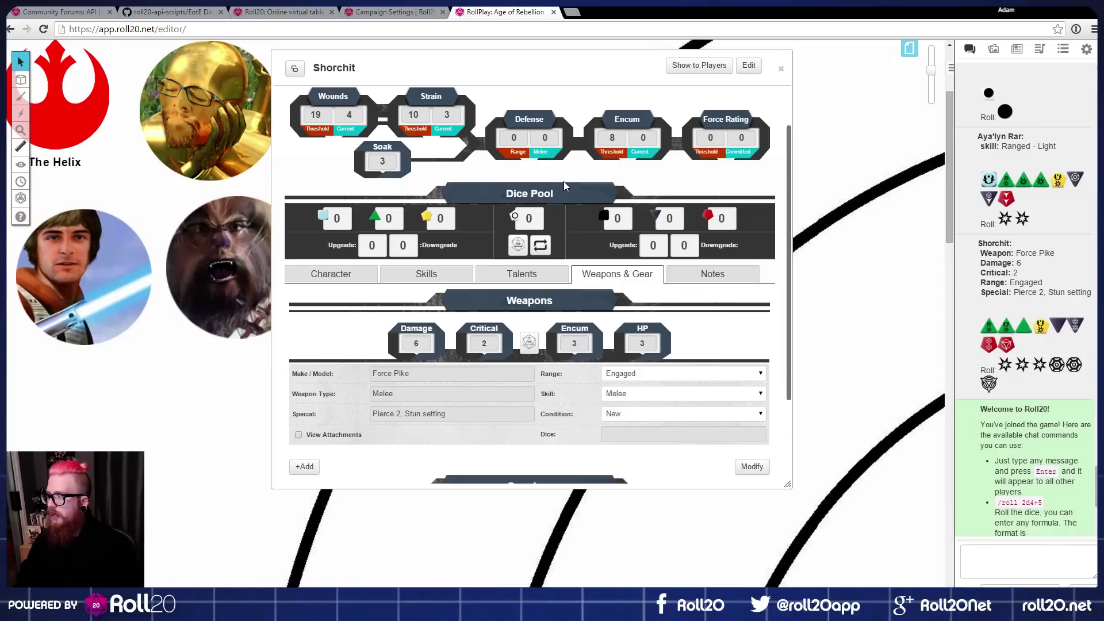
click(448, 214)
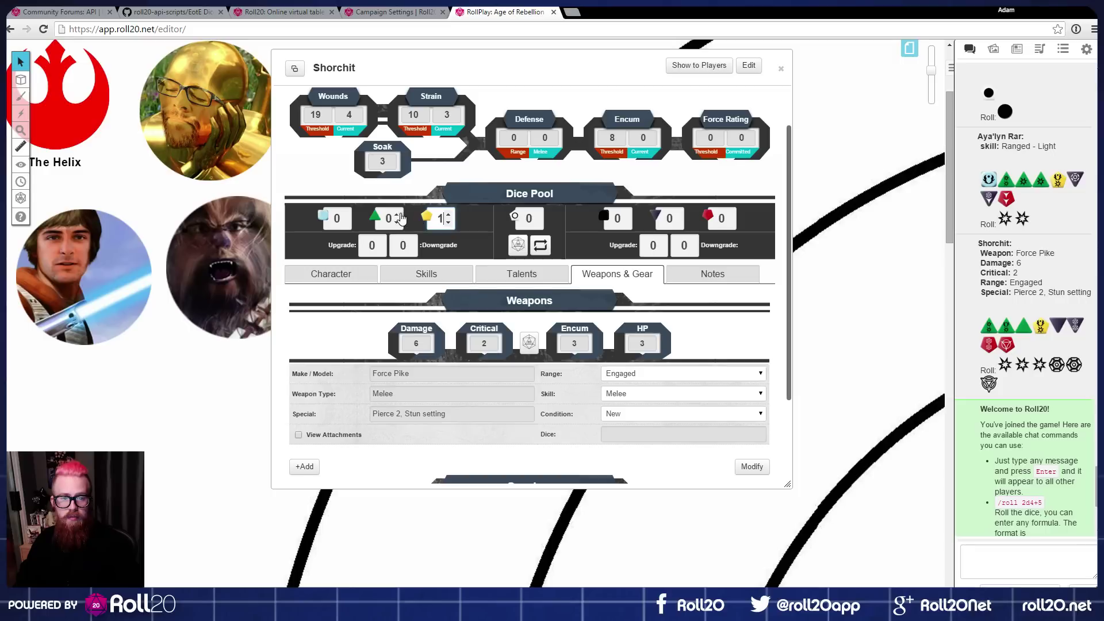
click(447, 222)
click(536, 215)
click(518, 244)
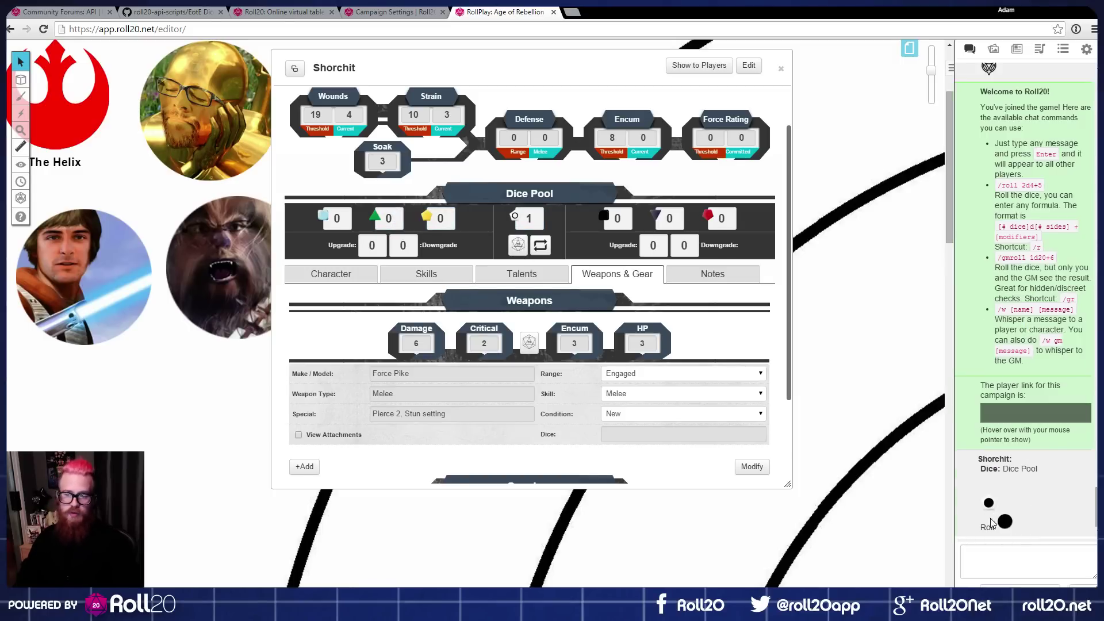
click(536, 222)
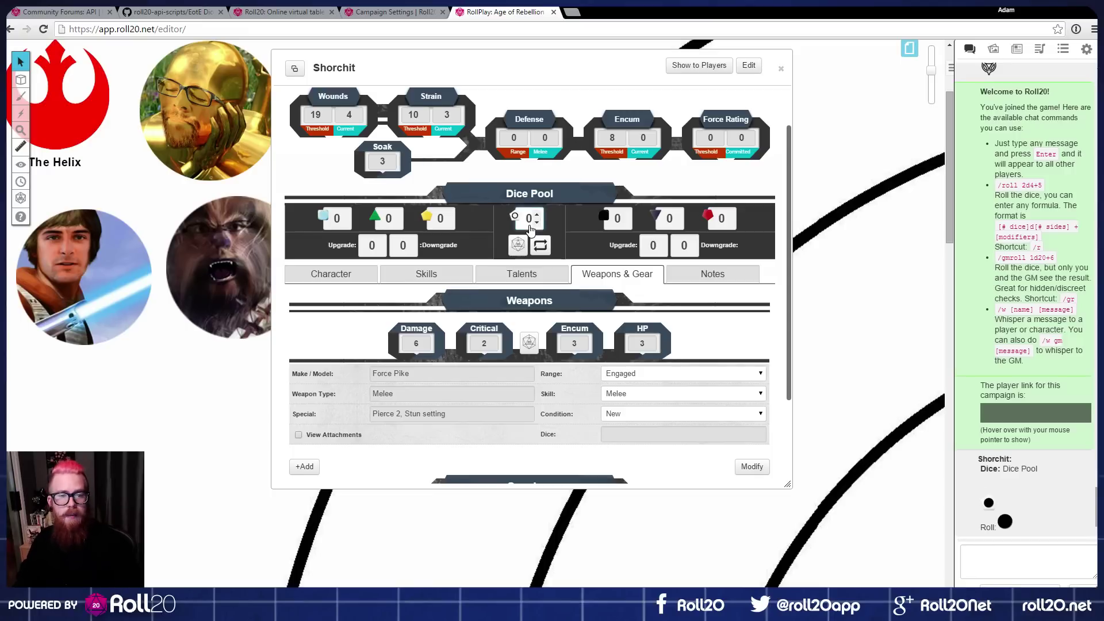
Step: Open the -DicePool character from the journal and show its character sheet
click(1017, 51)
click(1017, 51)
click(1016, 372)
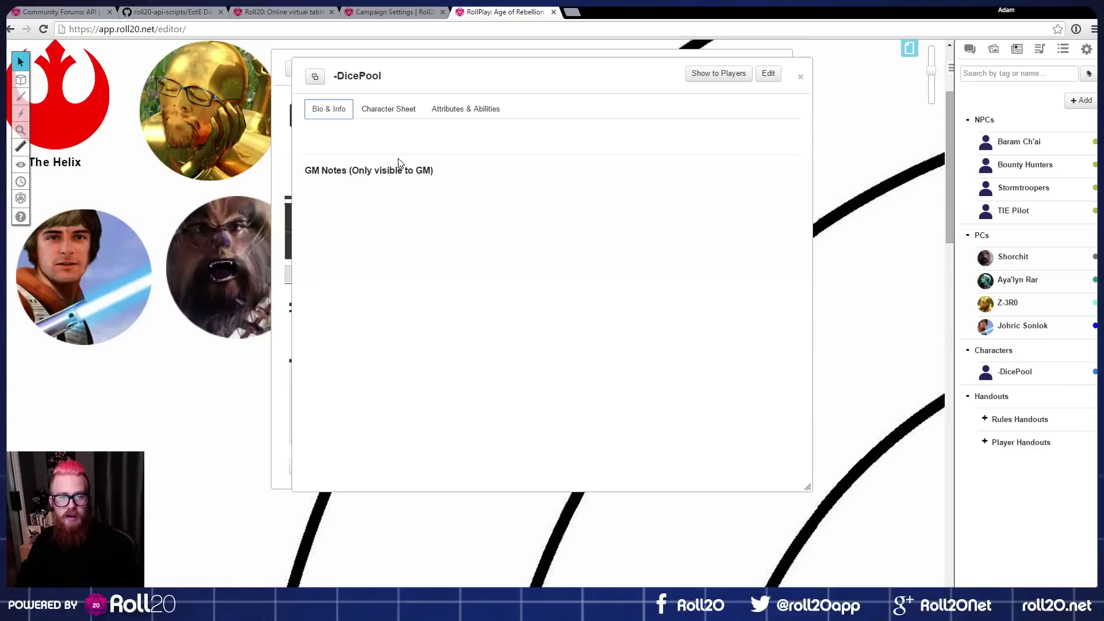
click(405, 109)
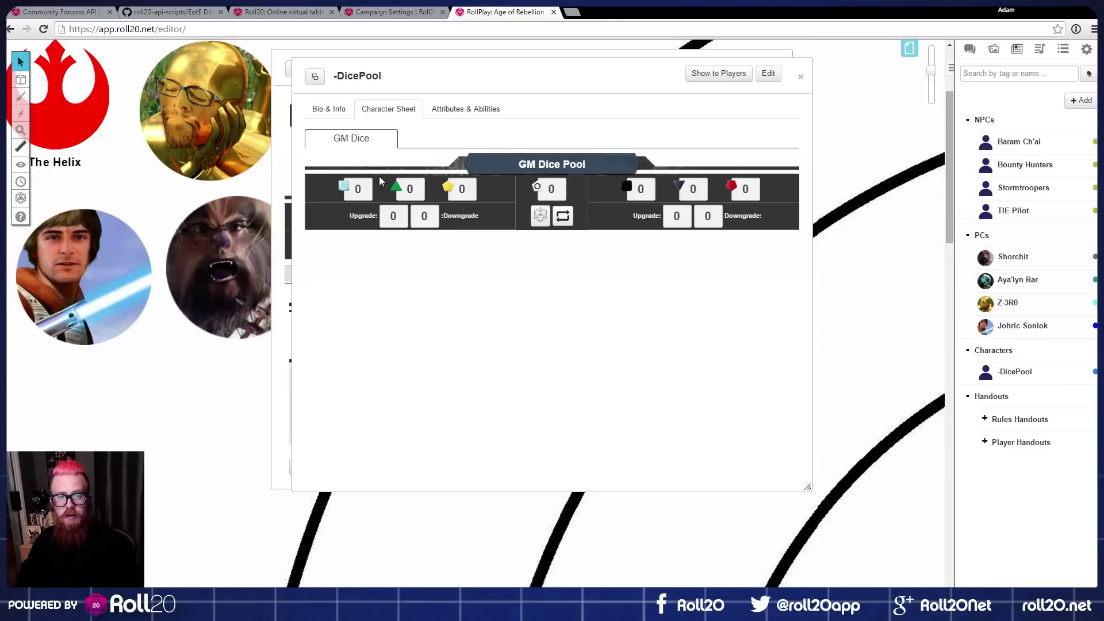
Step: Set both the green and yellow dice in the GM Dice Pool to 2
click(420, 185)
click(420, 185)
click(470, 185)
click(470, 186)
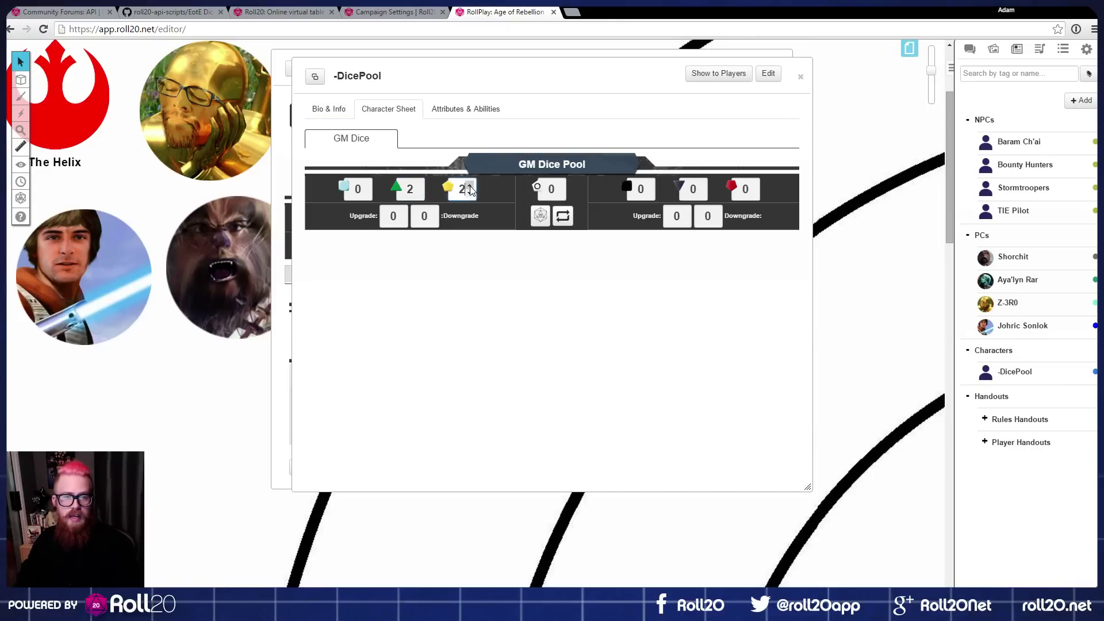
click(470, 193)
click(470, 193)
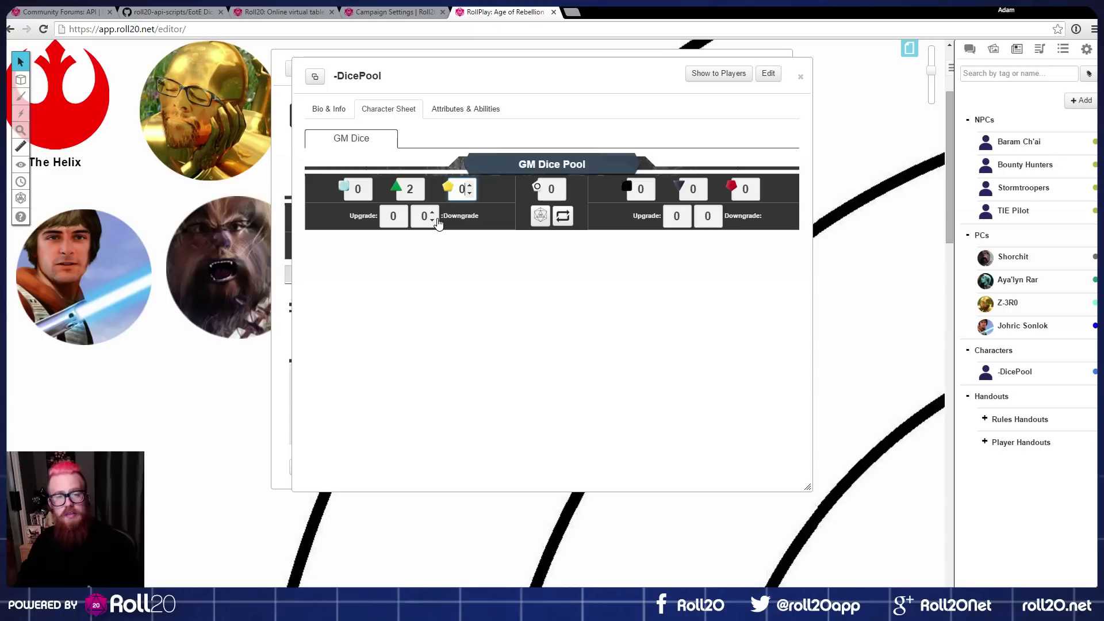
click(469, 187)
click(468, 186)
Step: Add 1 black, 2 purple and 2 red dice to the GM Dice Pool and roll the pool with the chat shown
click(648, 185)
click(700, 186)
click(700, 185)
click(753, 186)
click(752, 186)
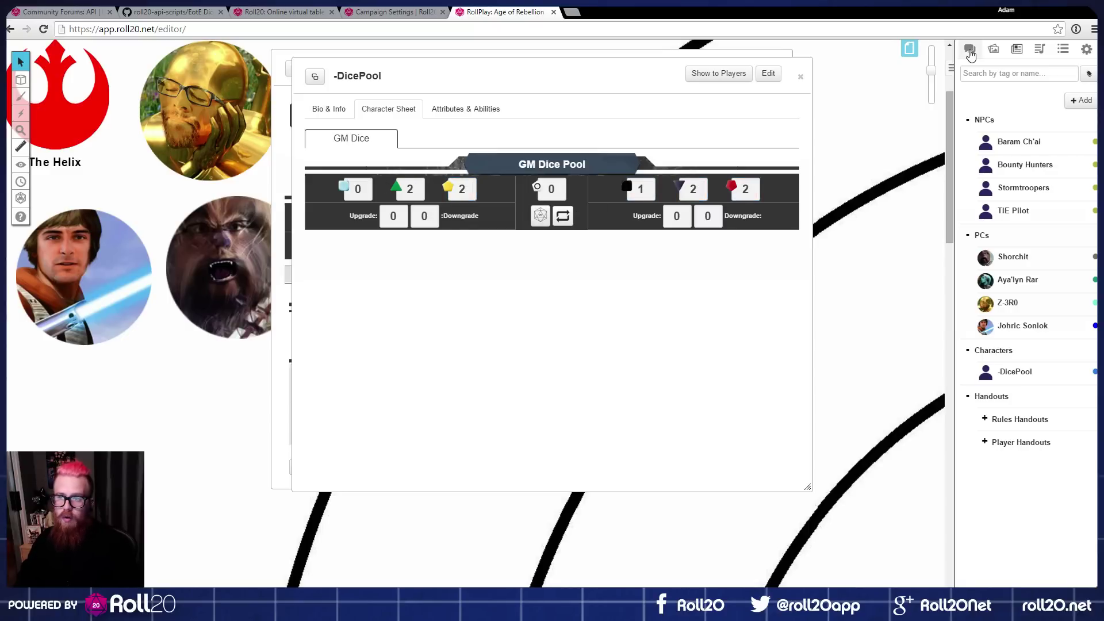
click(969, 50)
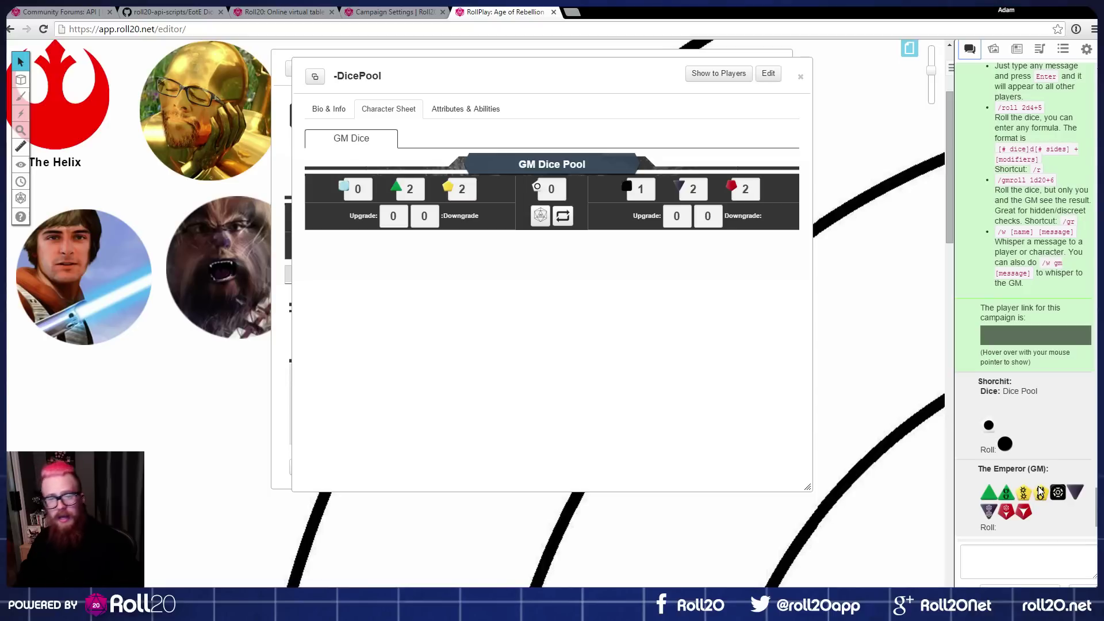
Step: Reset the green, yellow, black, purple and red dice in the GM Dice Pool to 0 and close the -DicePool sheet
click(417, 193)
click(418, 193)
click(469, 193)
click(469, 193)
click(648, 193)
click(701, 194)
click(700, 193)
click(753, 193)
click(753, 194)
click(800, 76)
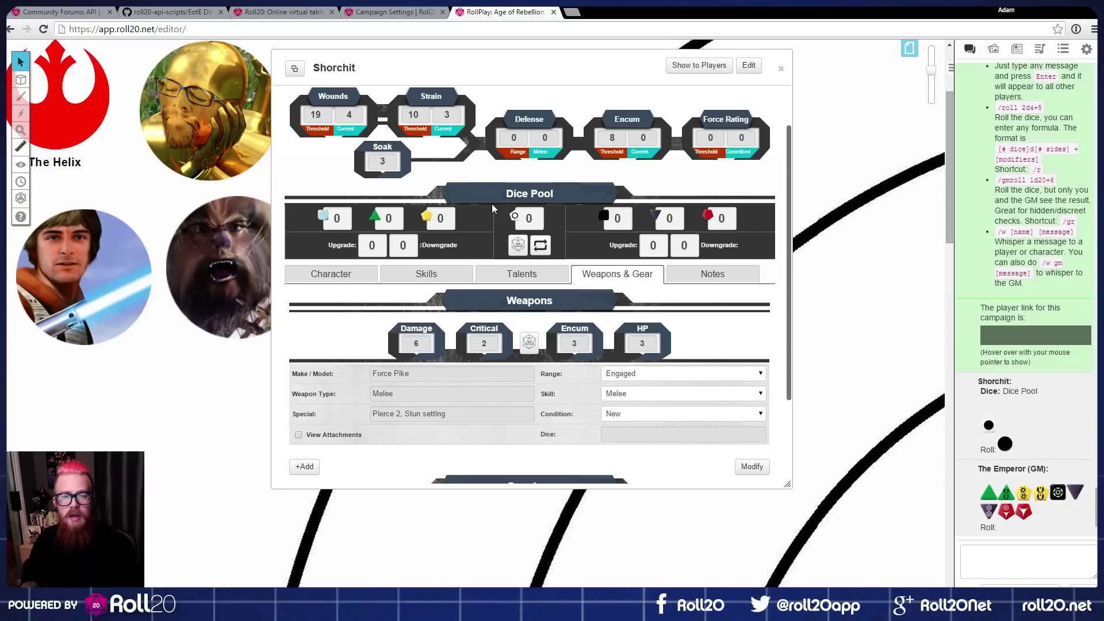
Step: Review the Character section of Shorchit's sheet down to Critical Injuries and switch to the Skills section
click(362, 274)
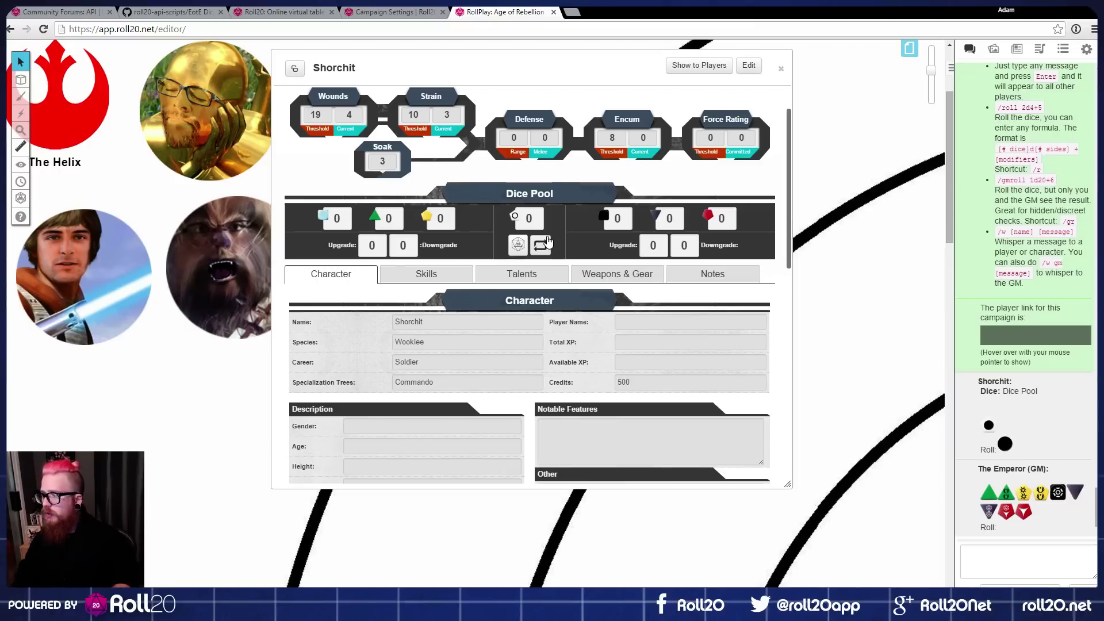
scroll(514, 155, down, 3)
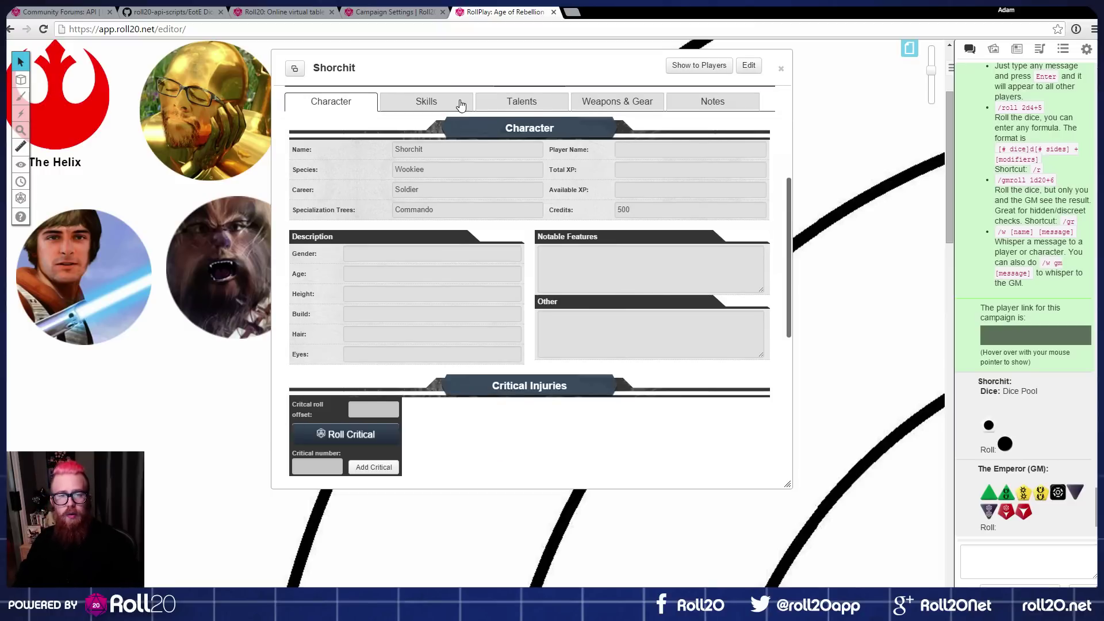
click(425, 106)
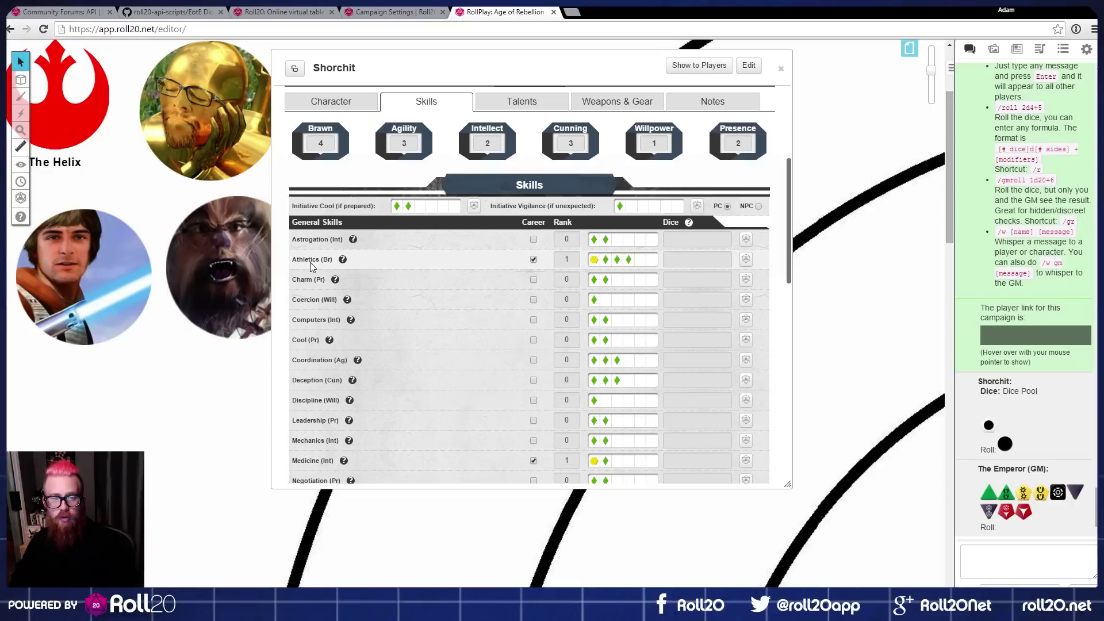
Step: Roll Shorchit's Athletics skill and check the character and skill name of the roll in the chat
click(746, 260)
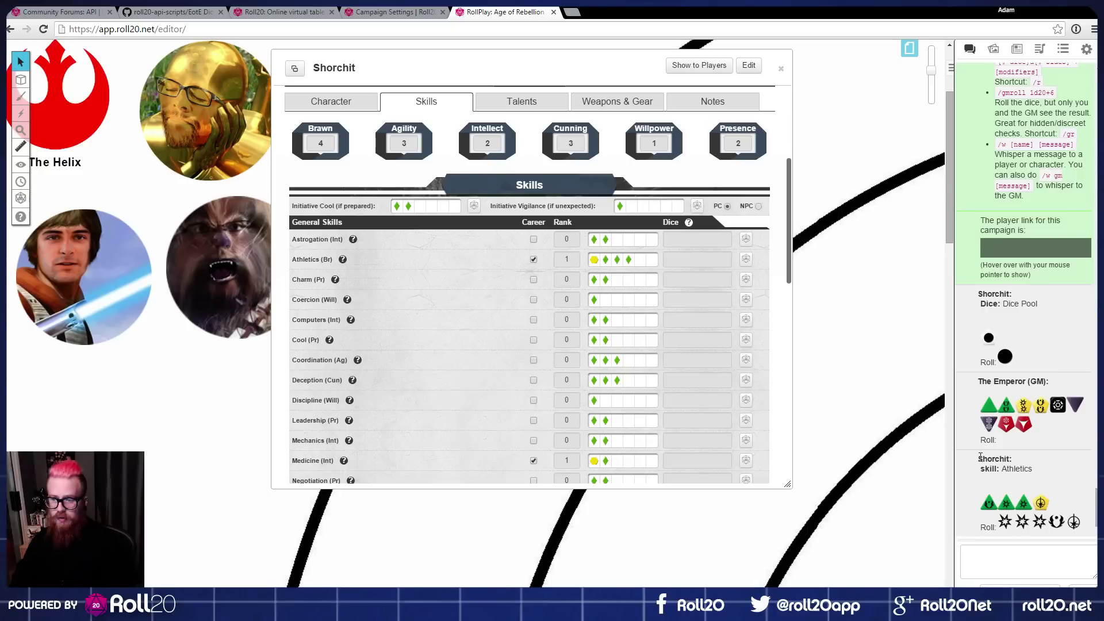
drag(977, 458, 1071, 478)
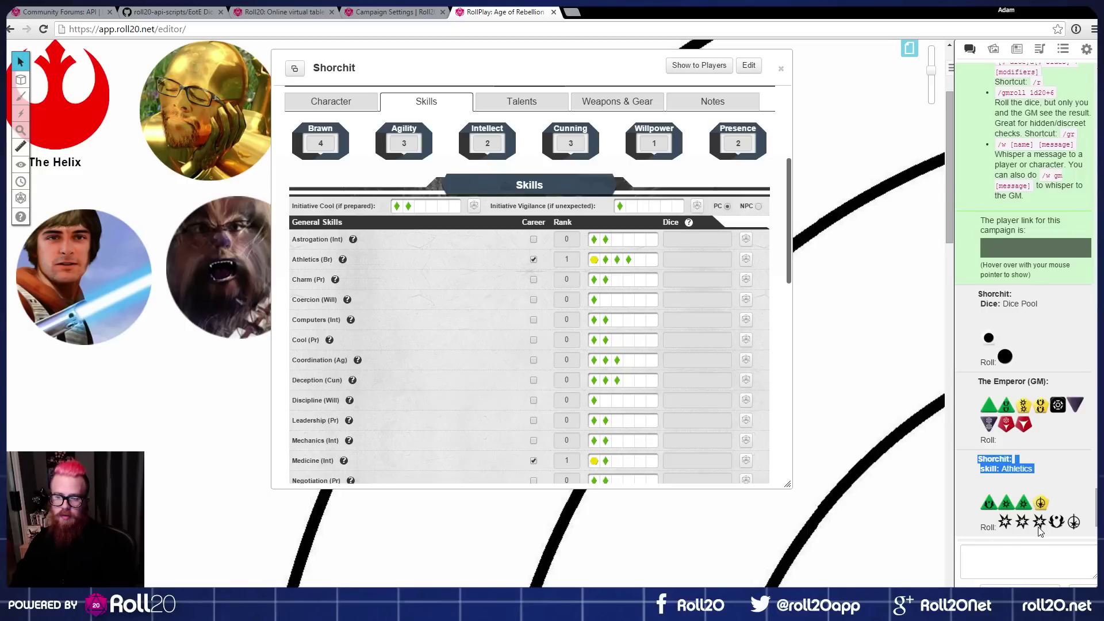
click(1054, 466)
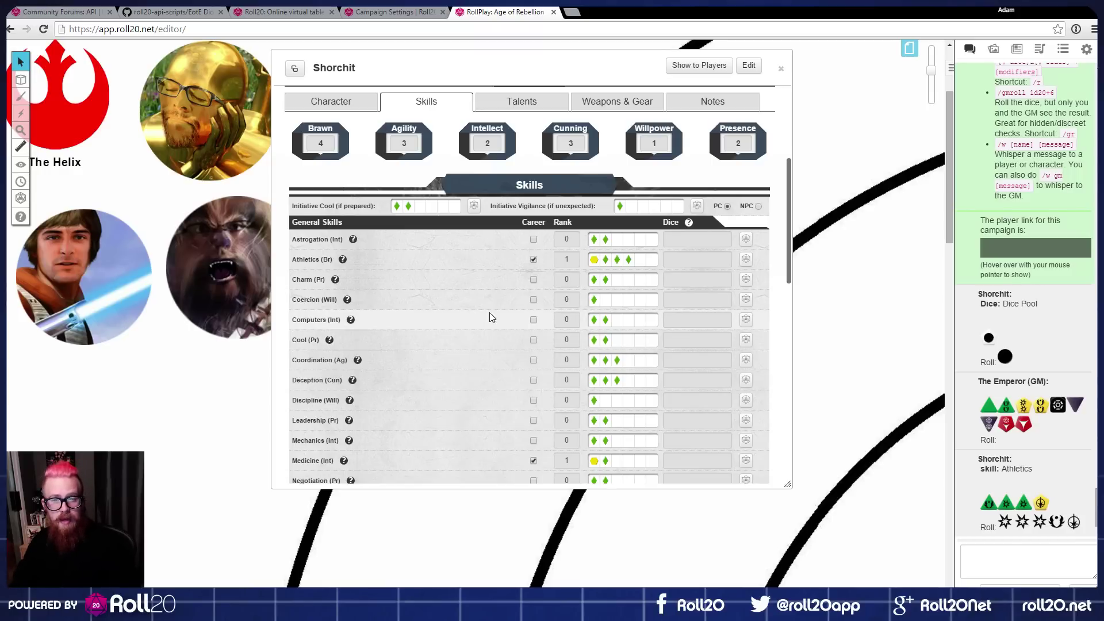
Step: Roll Athletics with the extra dice 2p 1b 1blk and clear its Dice entry
click(684, 261)
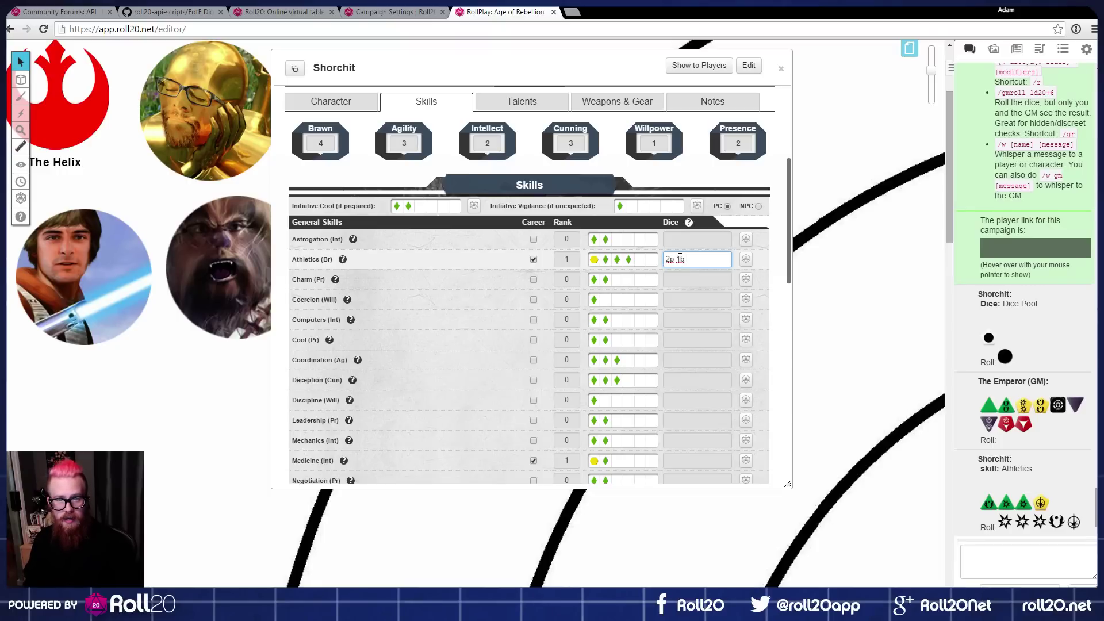
text(2p 1b 1blk)
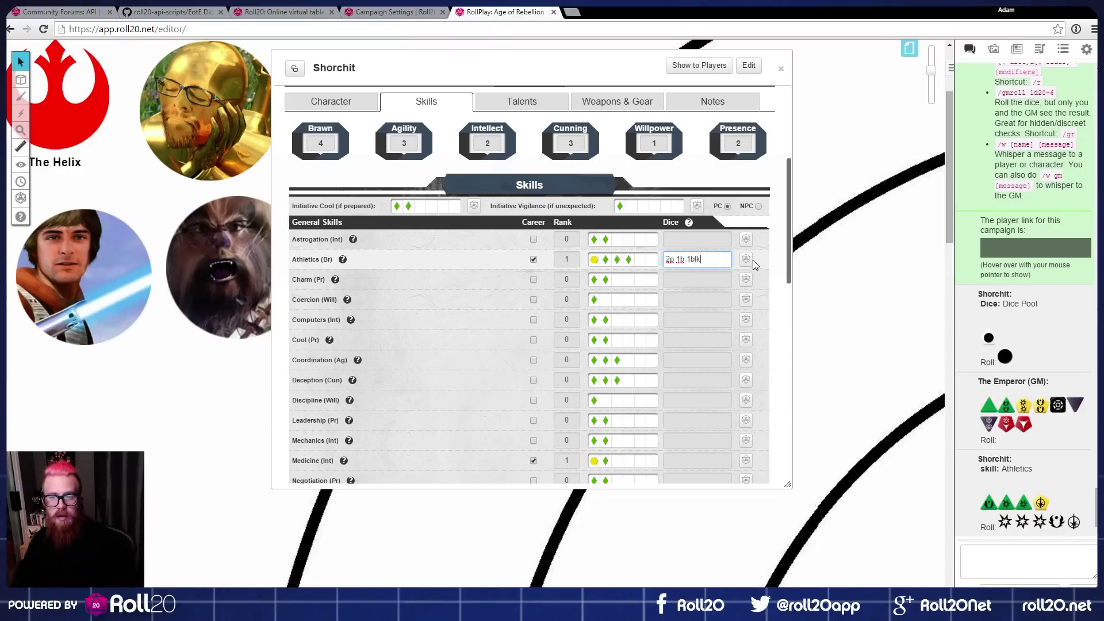
click(753, 260)
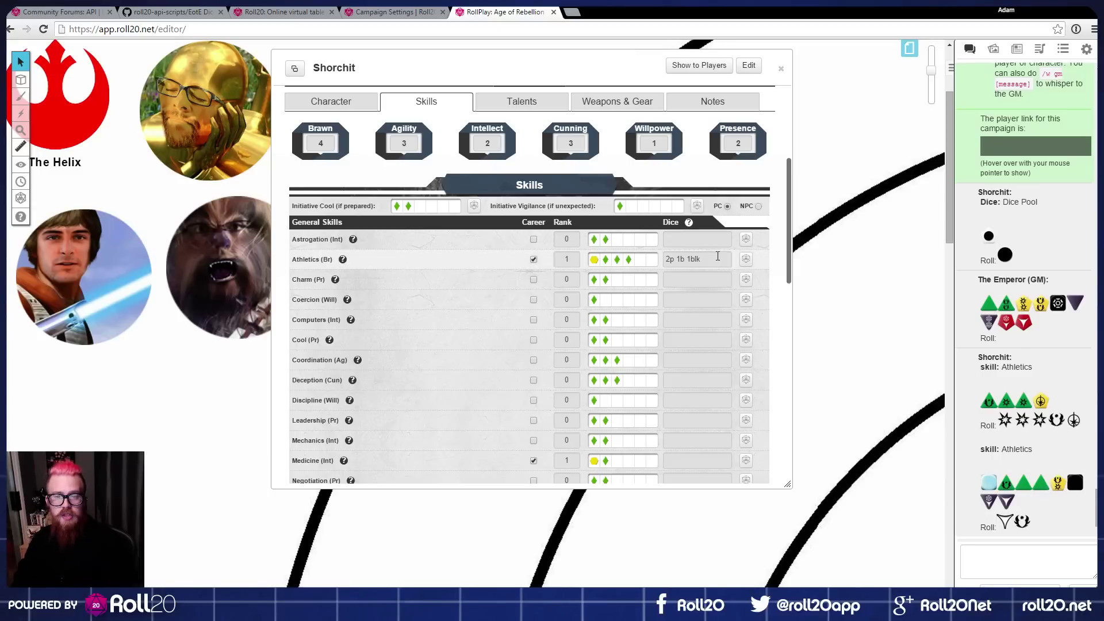
double_click(697, 255)
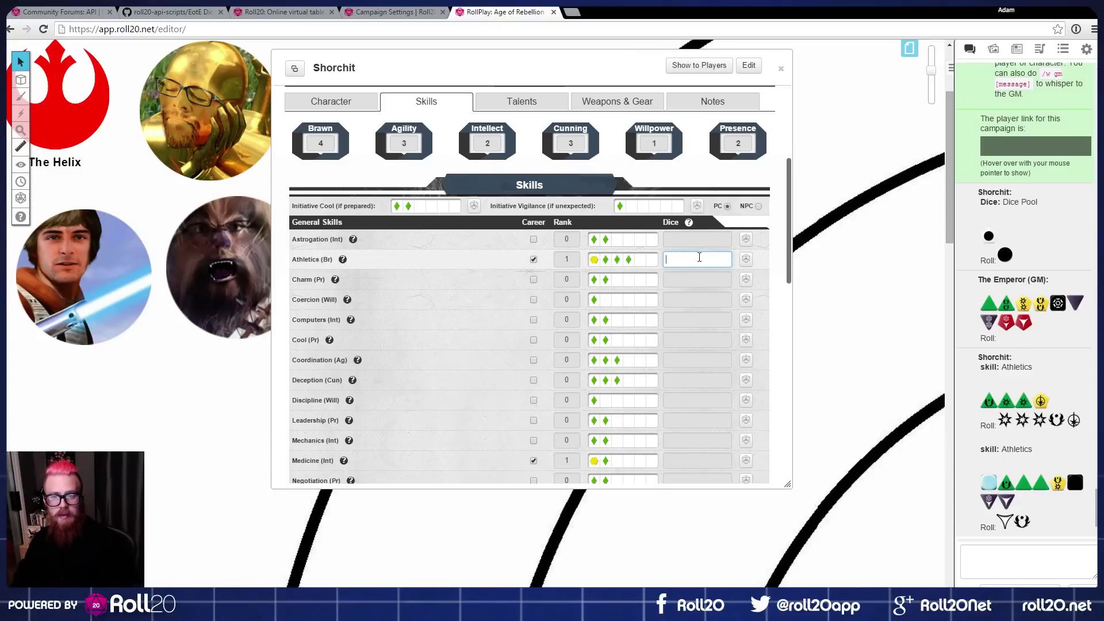
mouse_move(688, 225)
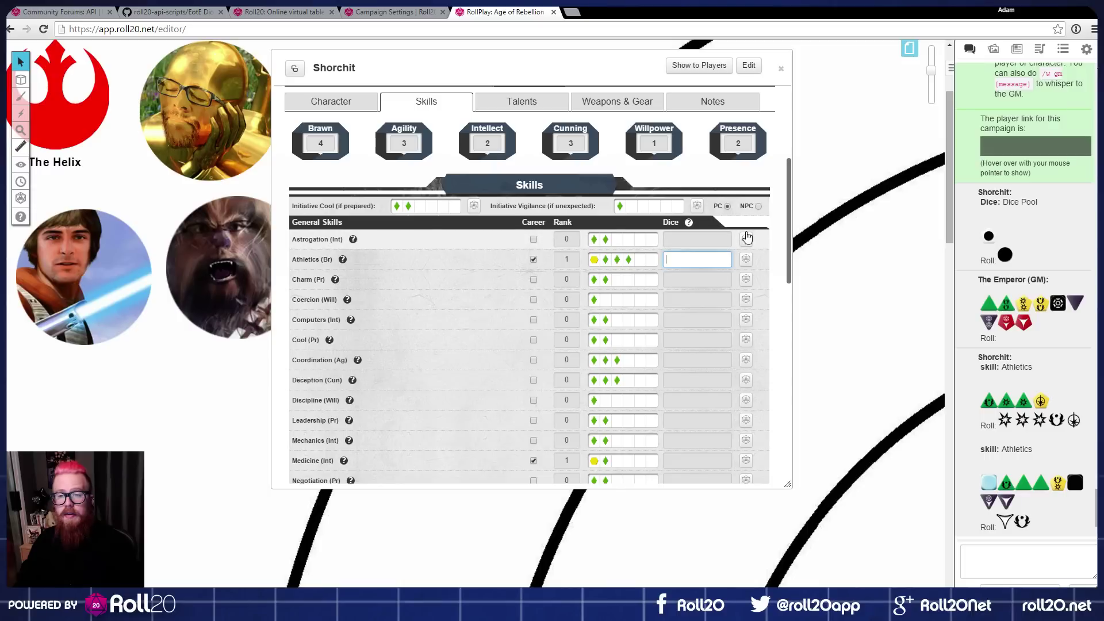
click(764, 249)
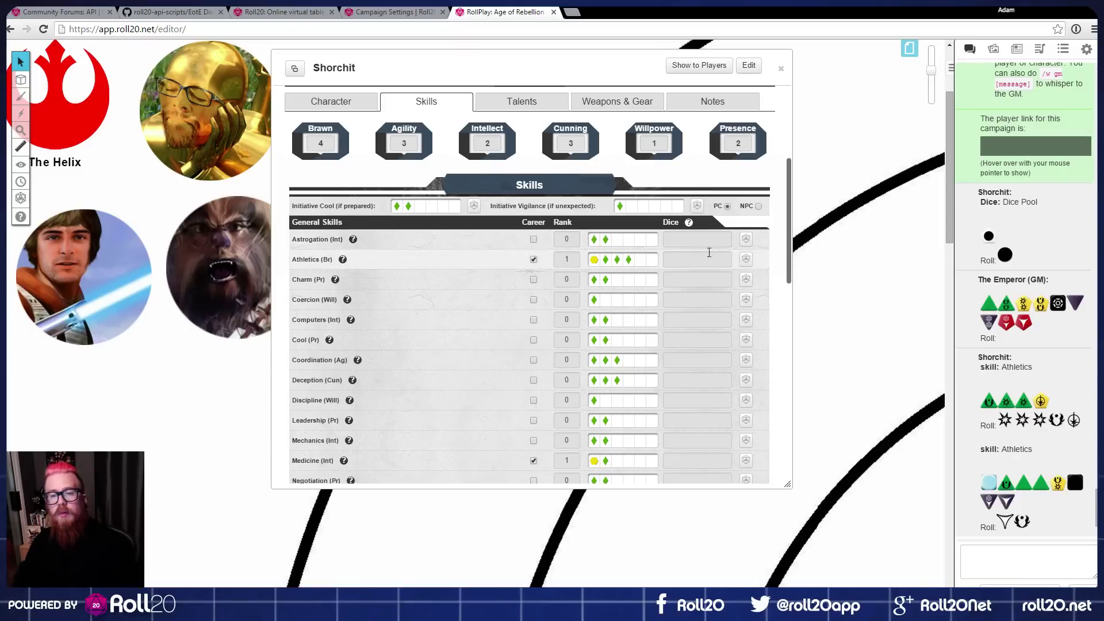
click(688, 257)
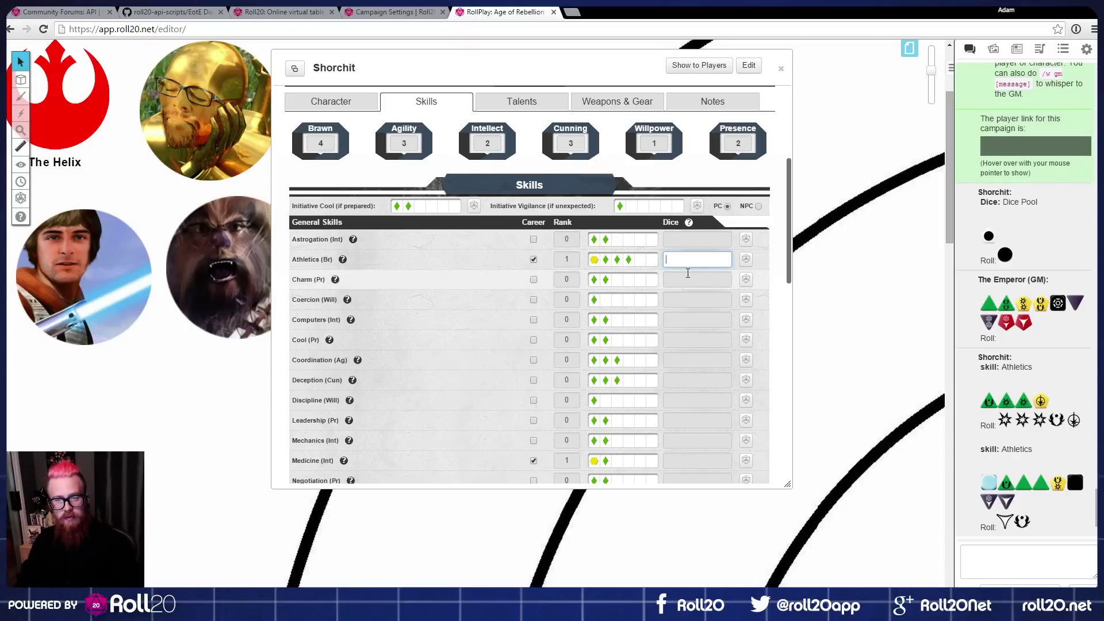
Step: Roll Athletics with 2 purple and 2 red dice in Shorchit's Dice Pool and reset both counts to 0
scroll(689, 257, up, 5)
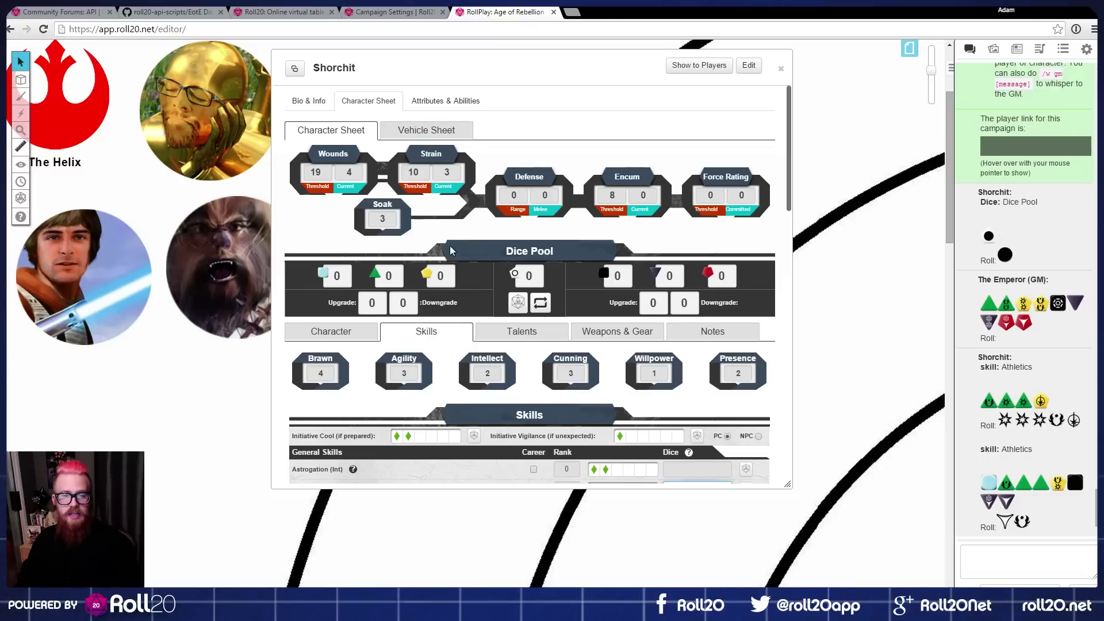
double_click(677, 271)
double_click(730, 271)
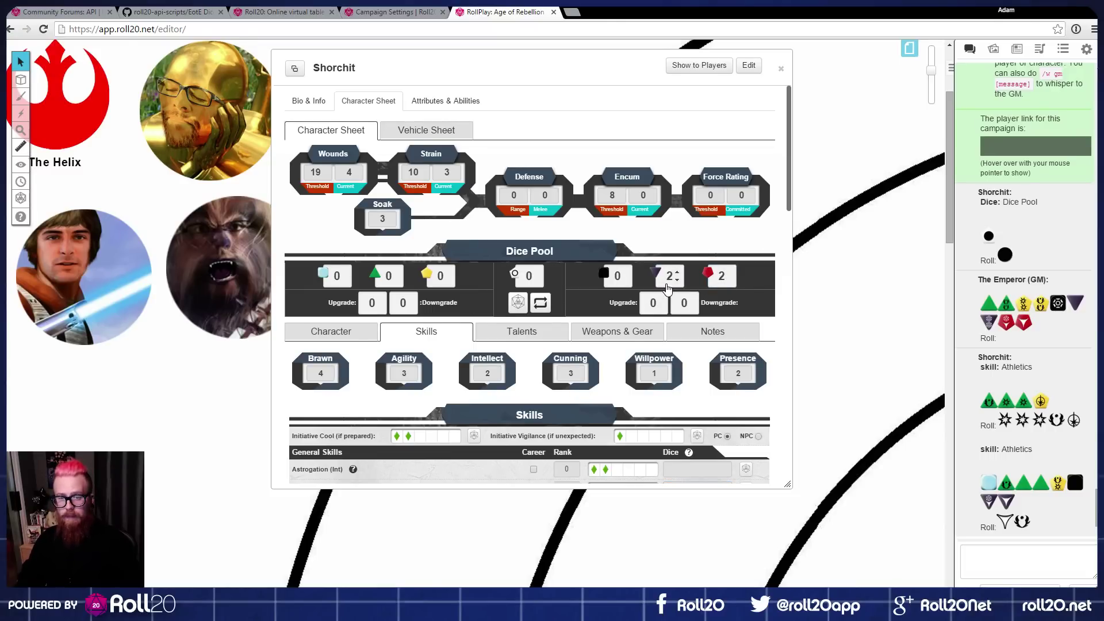
scroll(667, 288, down, 4)
click(746, 259)
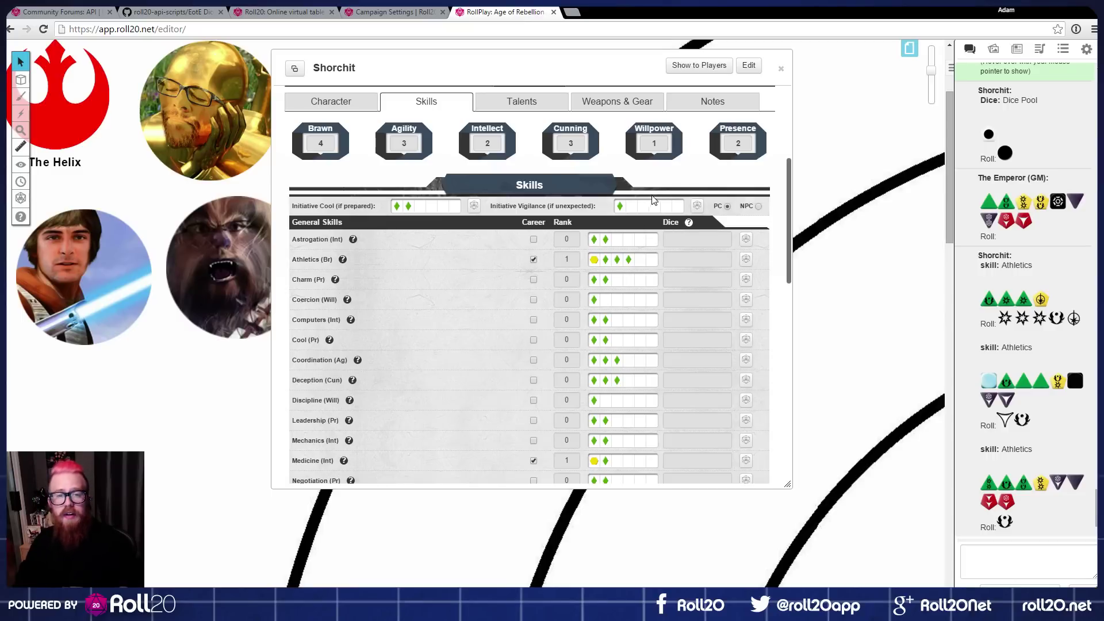
scroll(655, 213, up, 2)
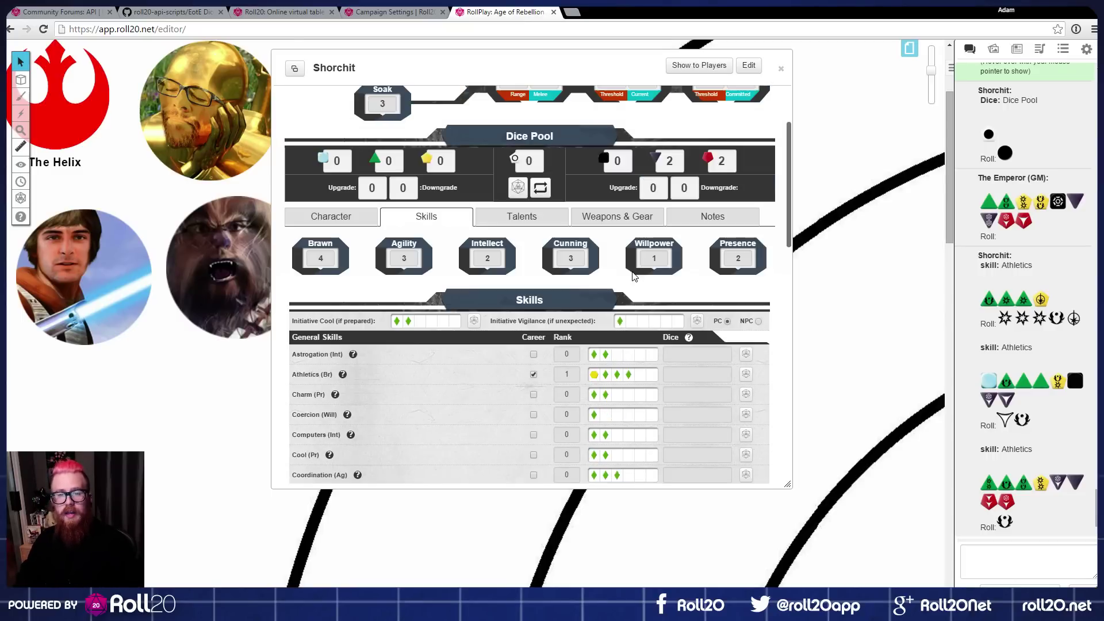
double_click(677, 165)
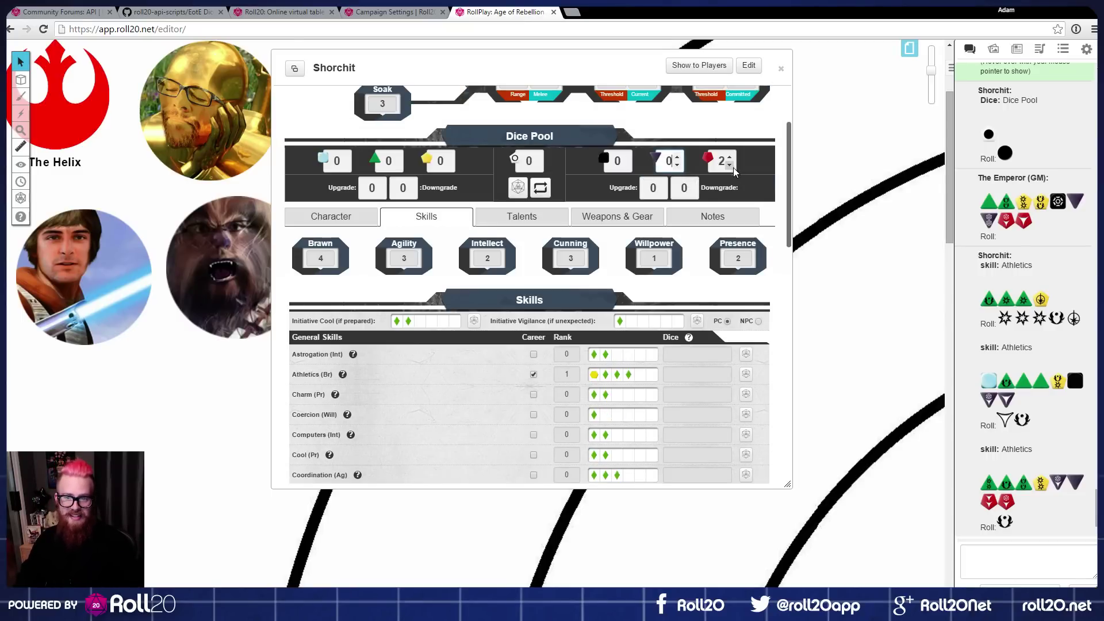
Step: Review the General Skills list with its Career, Rank and Dice columns alongside the Dice Pool
scroll(633, 215, down, 3)
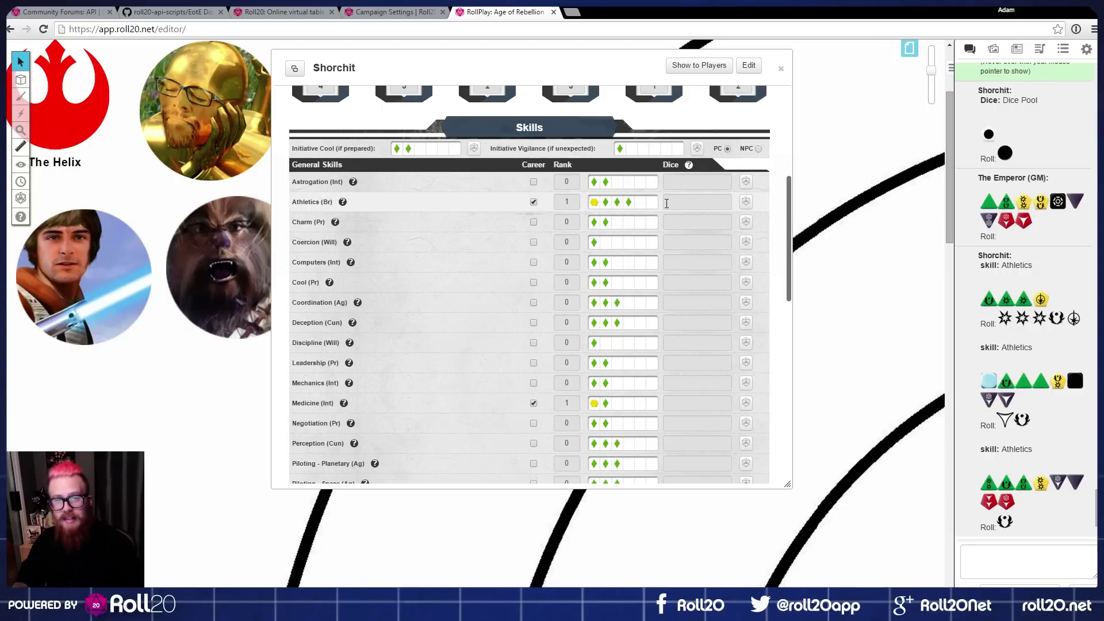
mouse_move(689, 167)
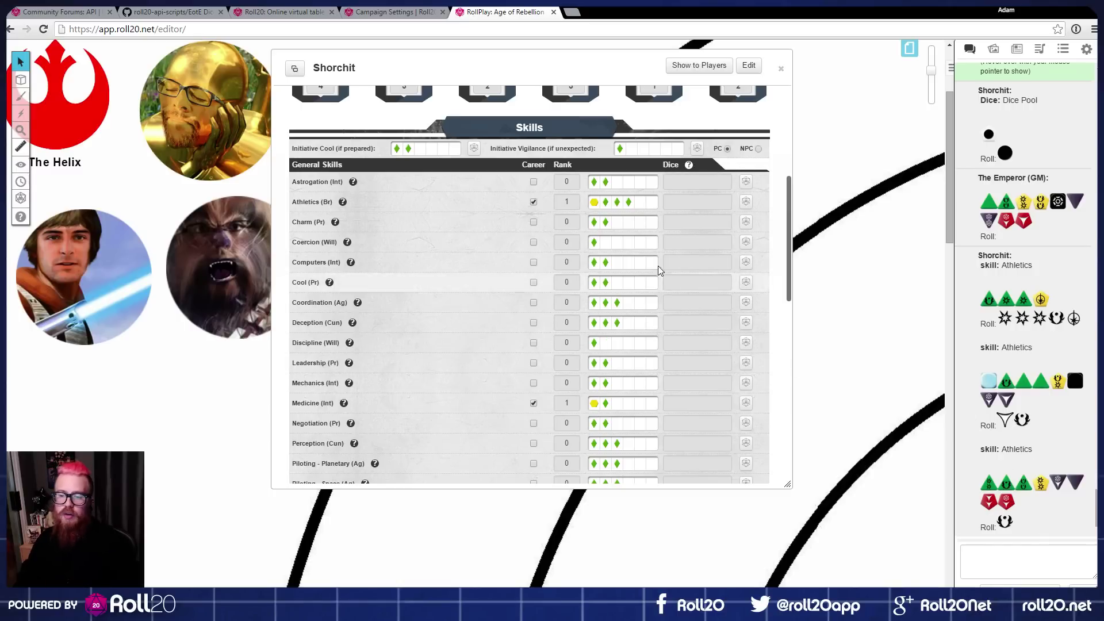
scroll(660, 195, up, 3)
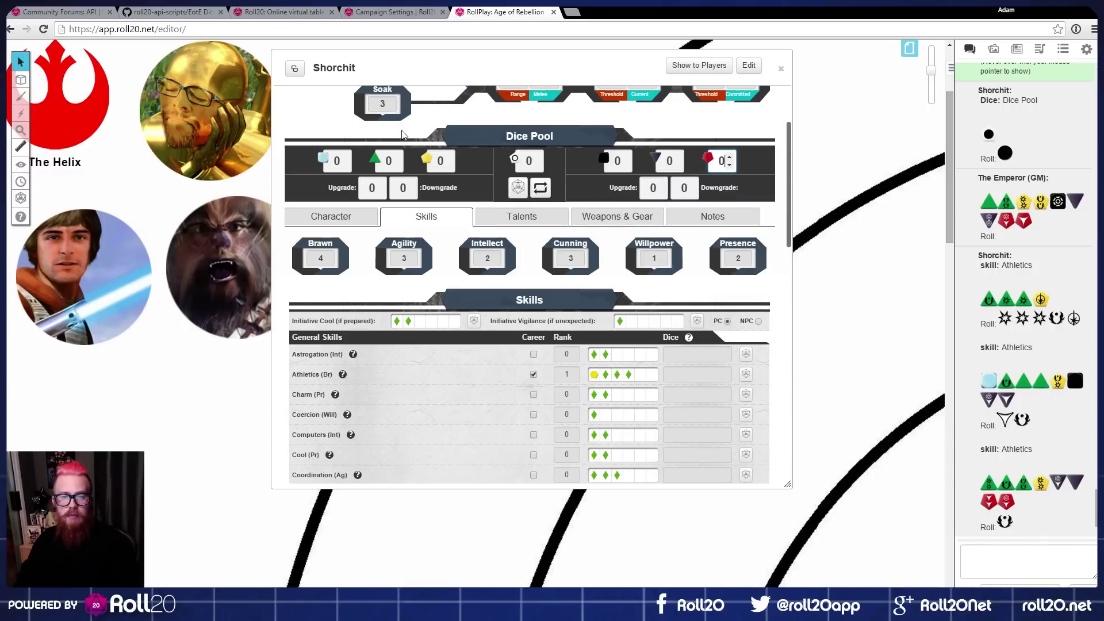
scroll(639, 174, down, 3)
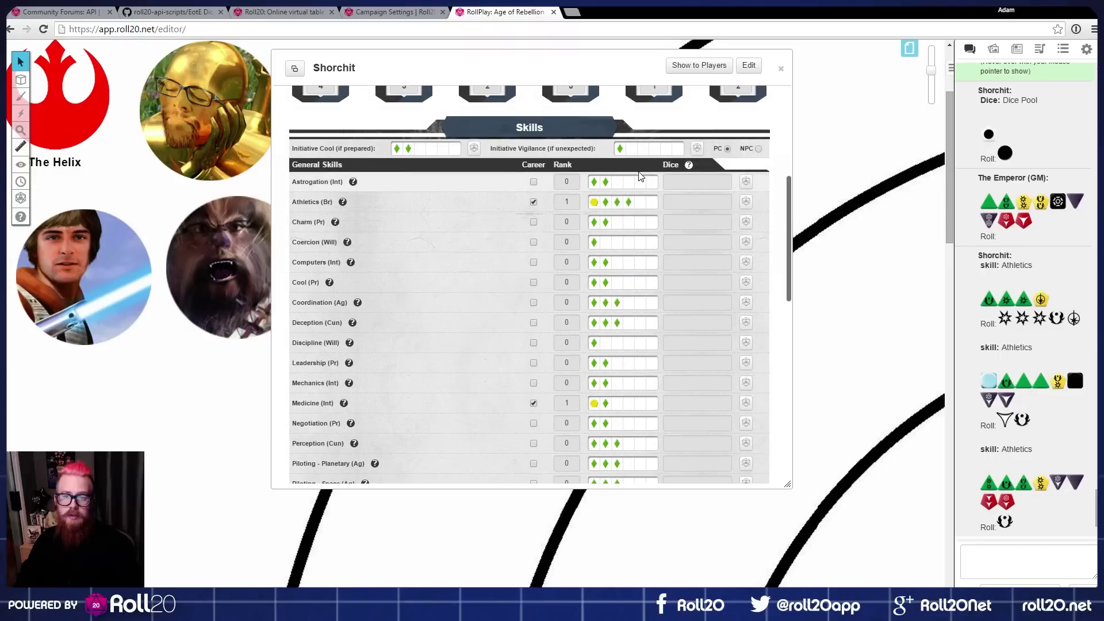
scroll(508, 192, down, 1)
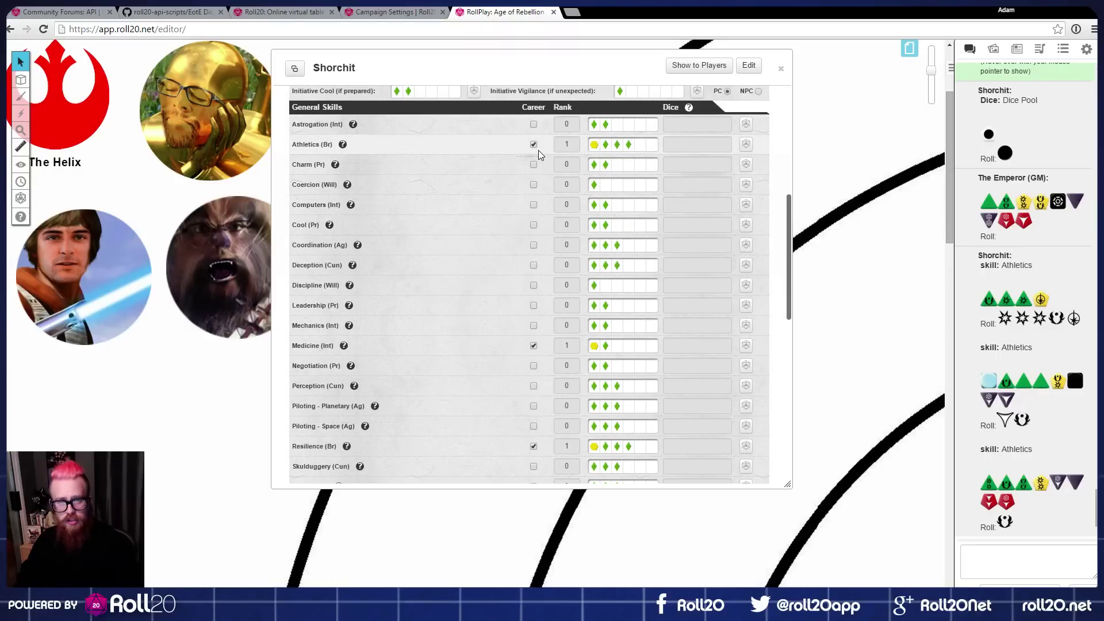
scroll(538, 150, up, 1)
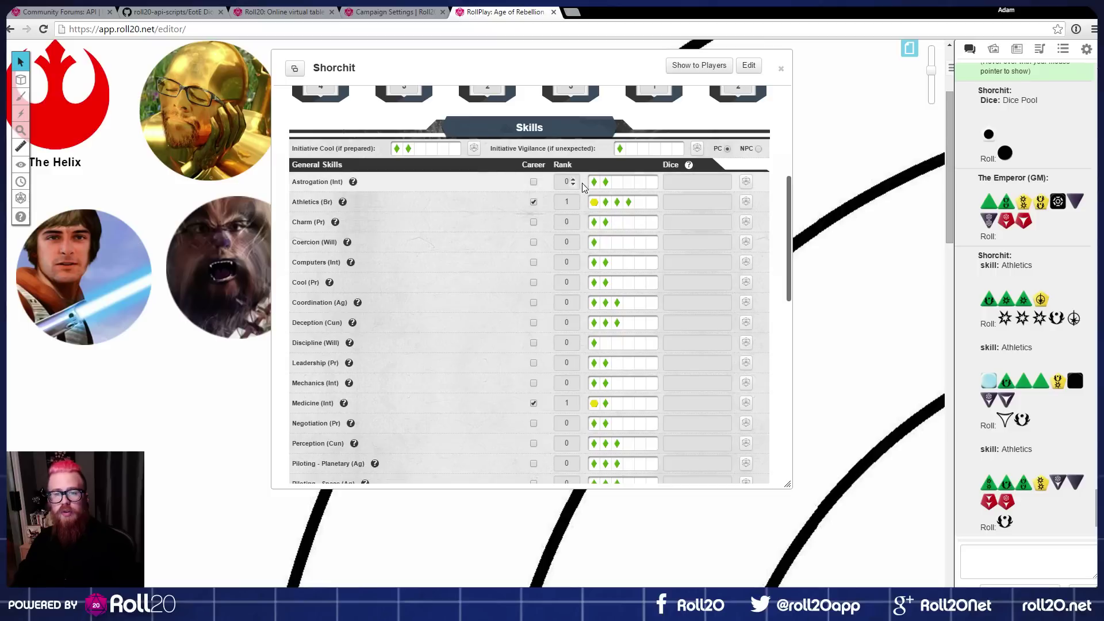
Step: Raise Shorchit's Intellect to 3, check the dice of the Intellect-based skills, and set it back to 2
scroll(623, 431, down, 1)
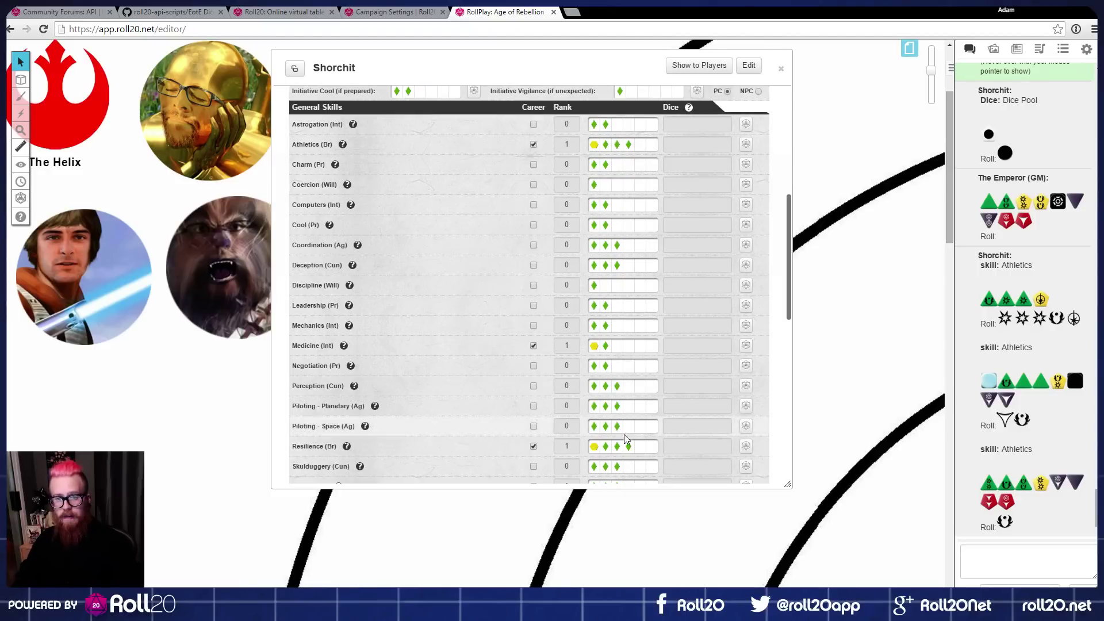
scroll(619, 384, down, 3)
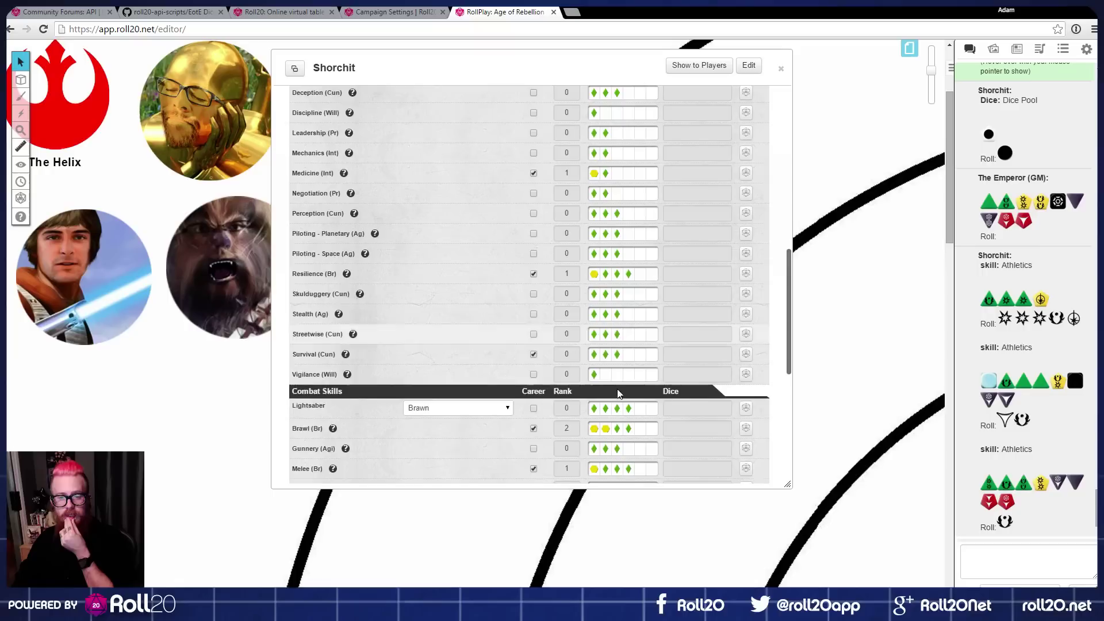
scroll(619, 357, up, 6)
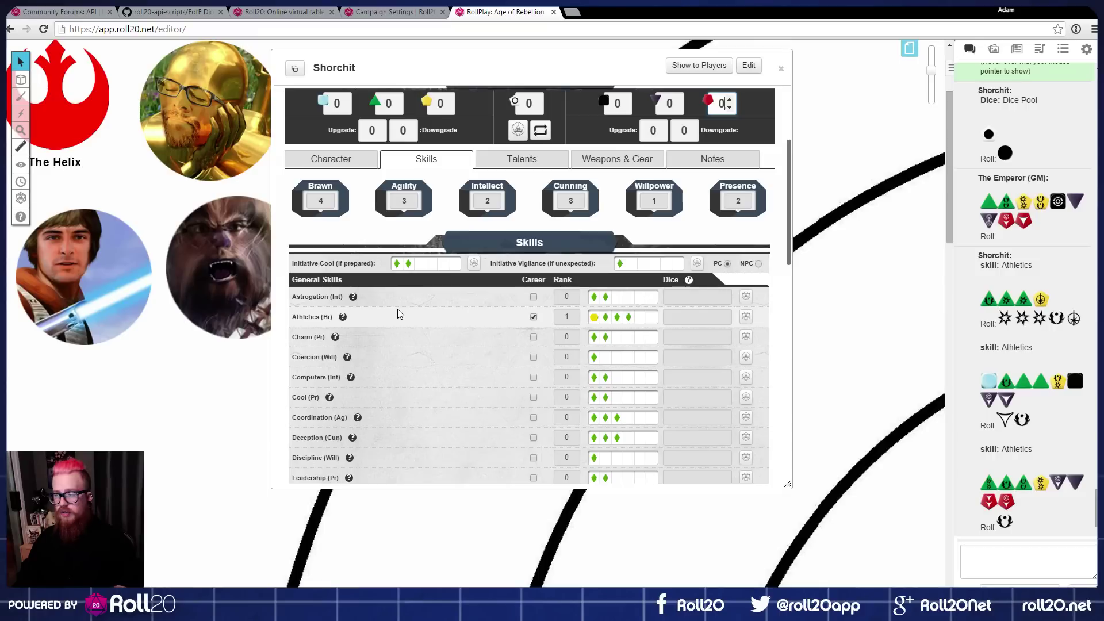
click(495, 198)
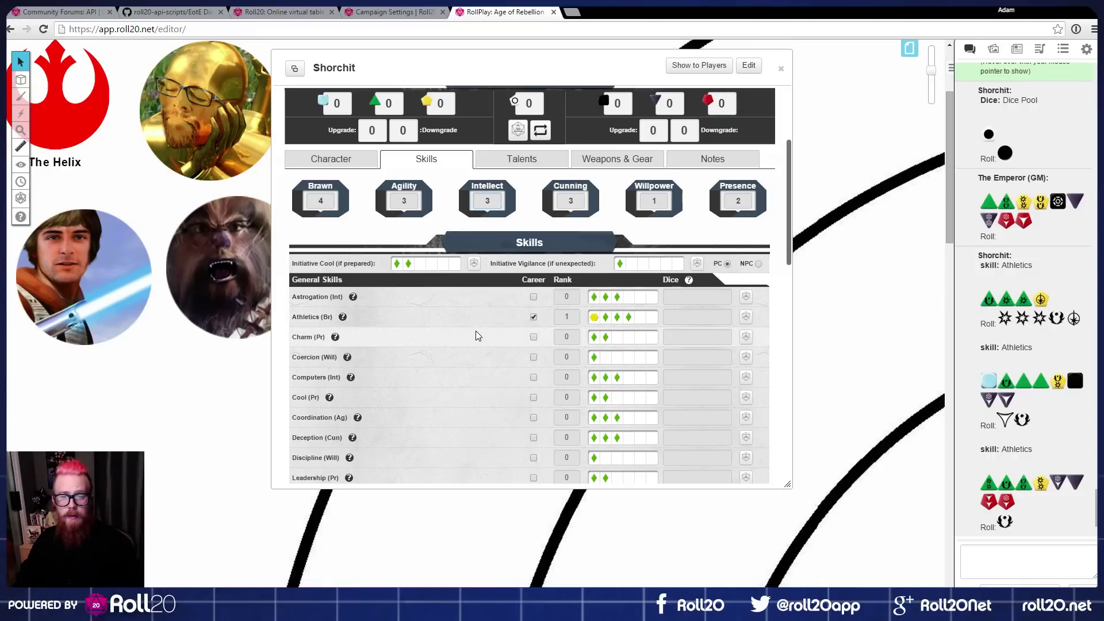
mouse_move(353, 377)
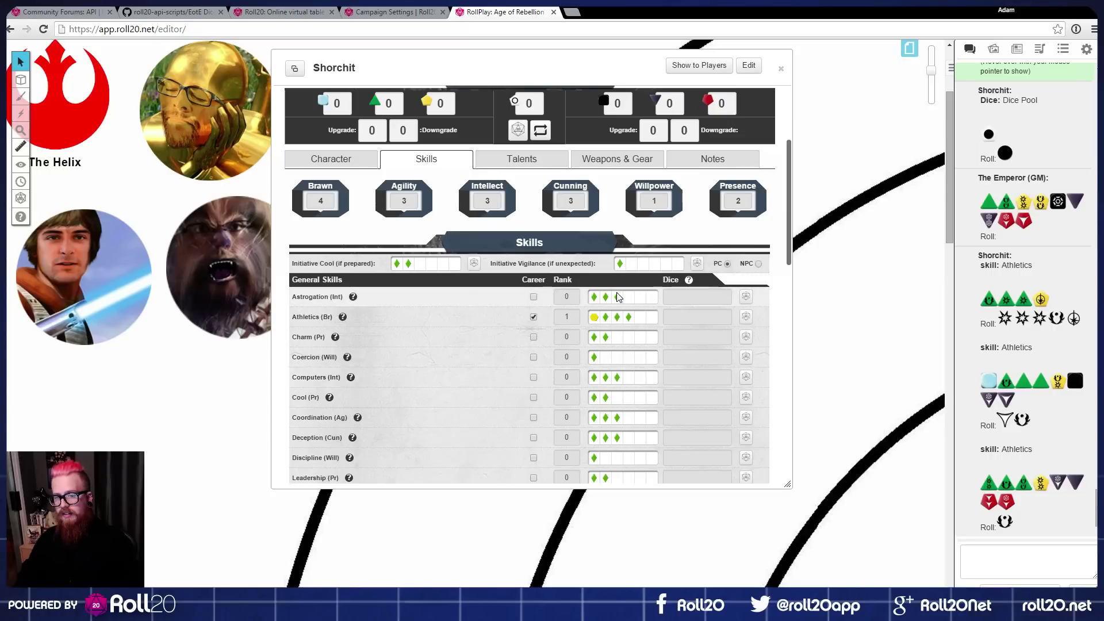
click(494, 204)
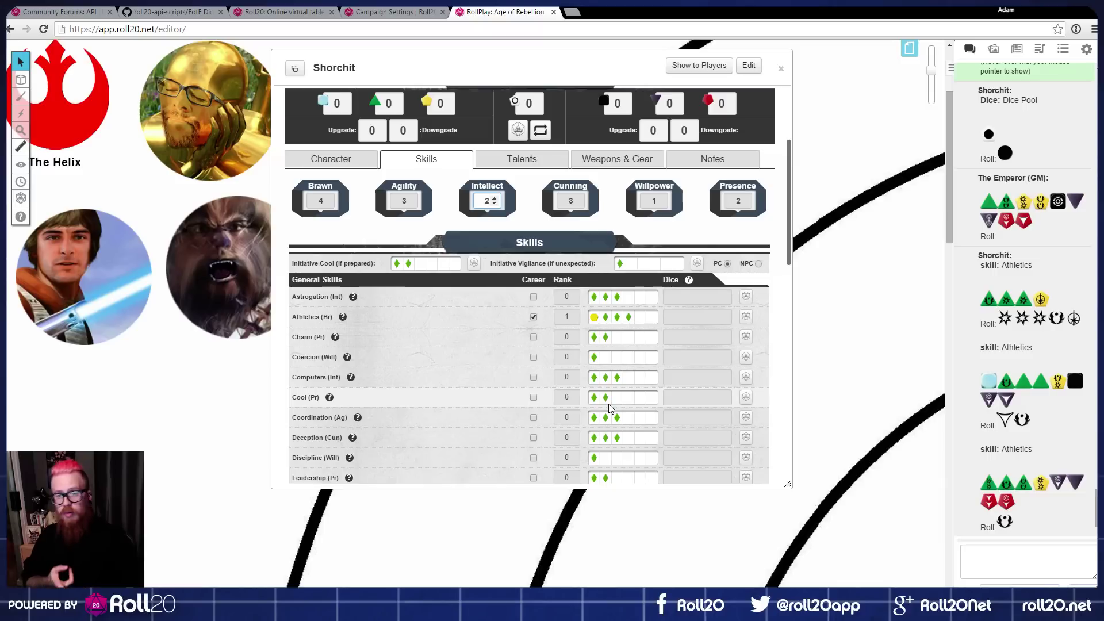
click(528, 216)
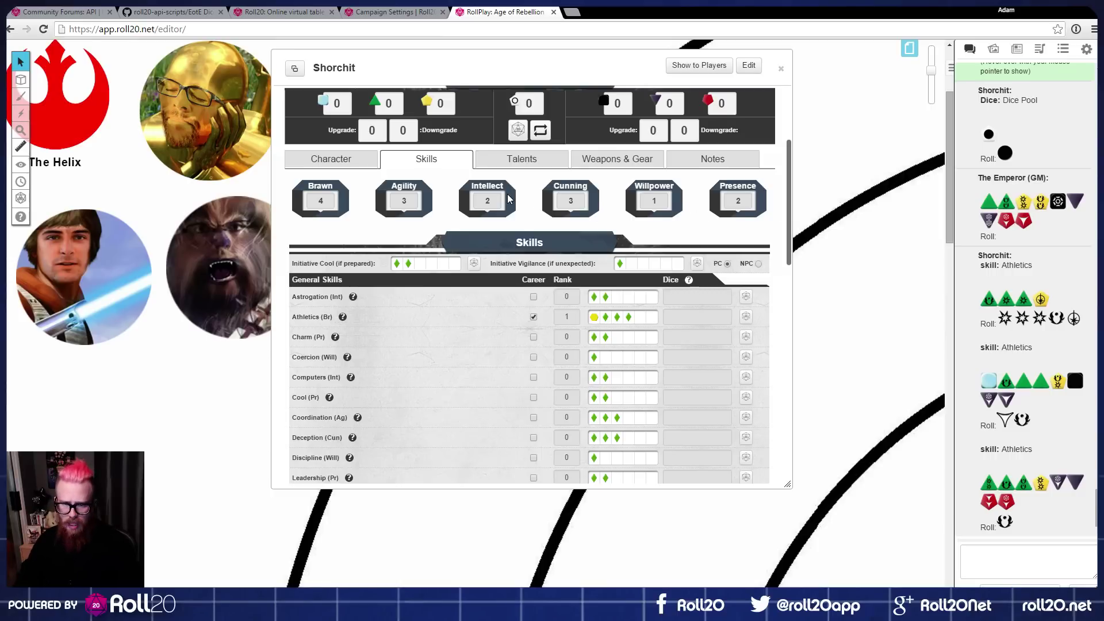
Step: Raise the Athletics rank to 3, compare its skill dice, and return the rank to 1
scroll(513, 196, down, 1)
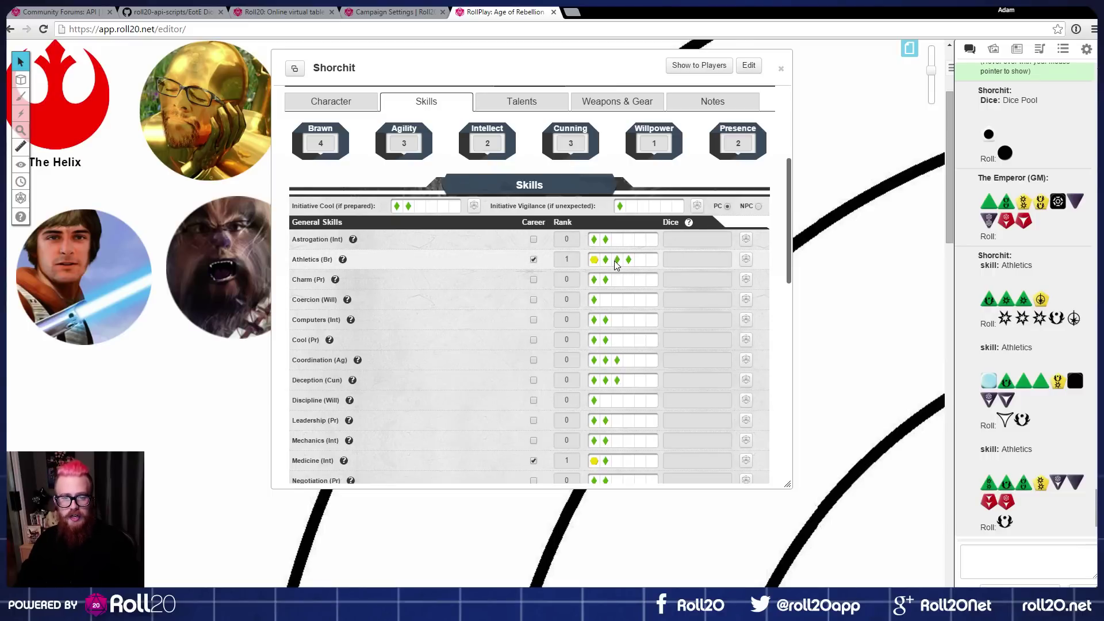
click(573, 256)
click(573, 256)
click(565, 279)
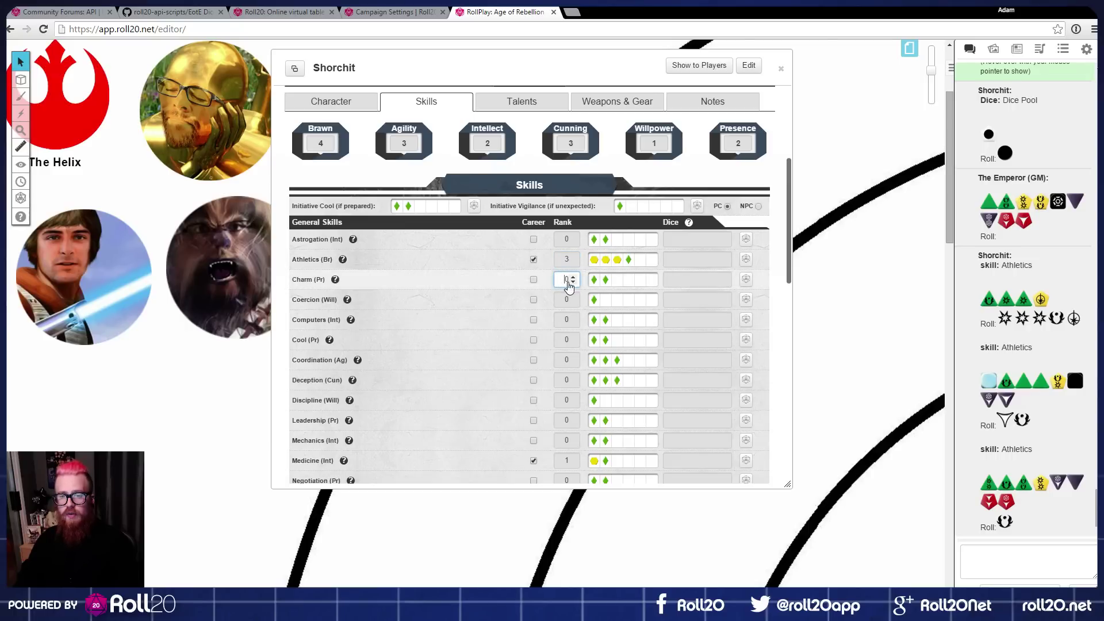
click(573, 262)
click(574, 262)
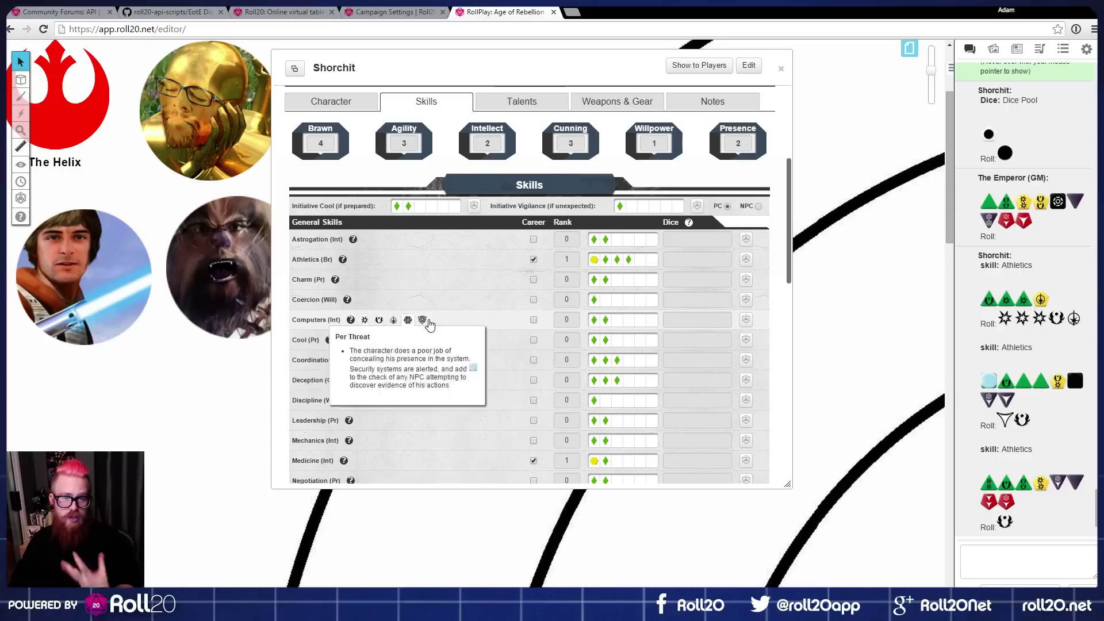
click(574, 260)
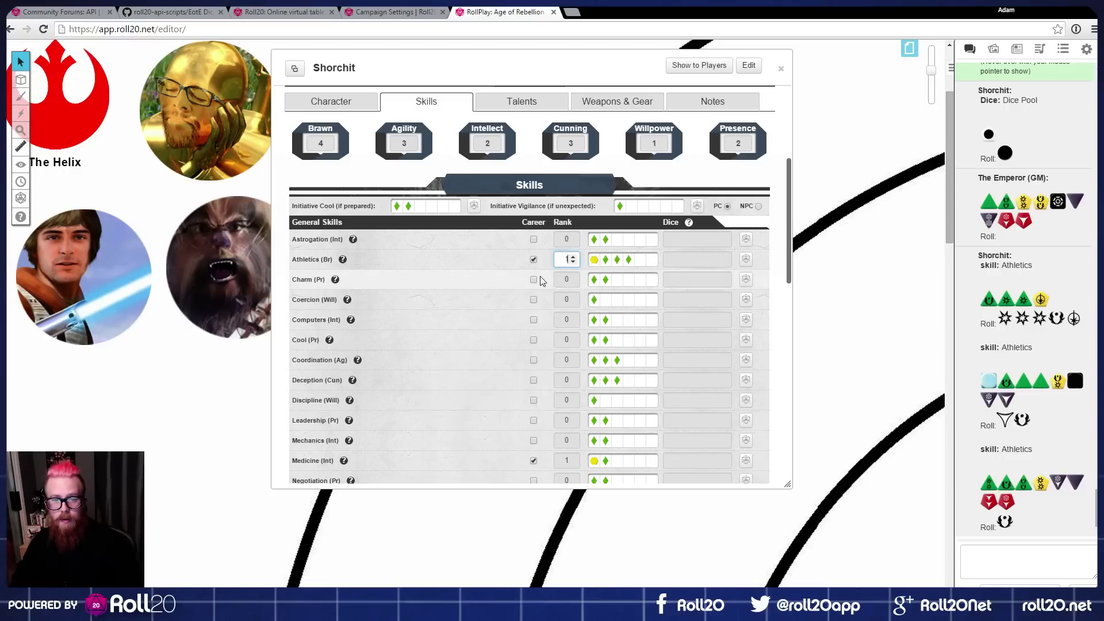
click(490, 298)
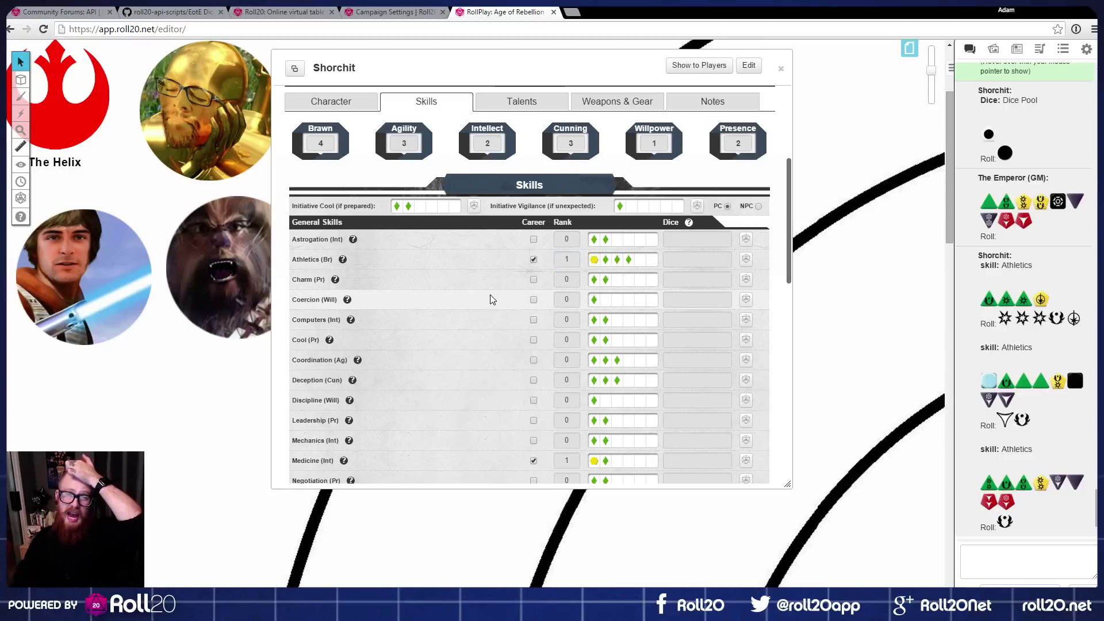
Step: Read the help overview of the Piloting - Space skill and return to the start of the General Skills list
scroll(489, 298, down, 2)
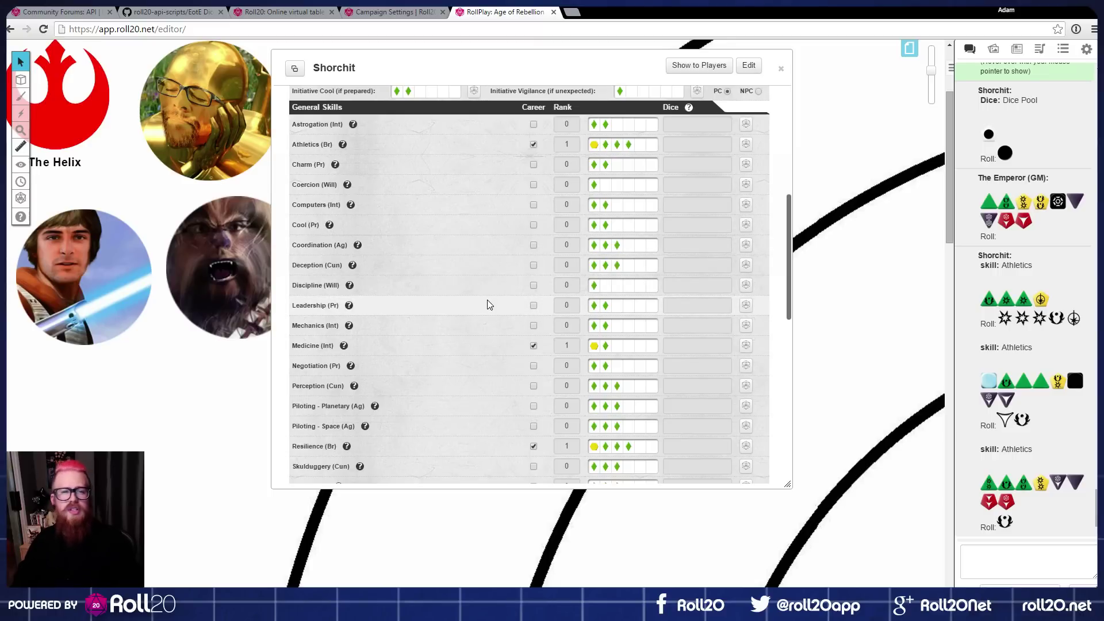
scroll(488, 300, down, 3)
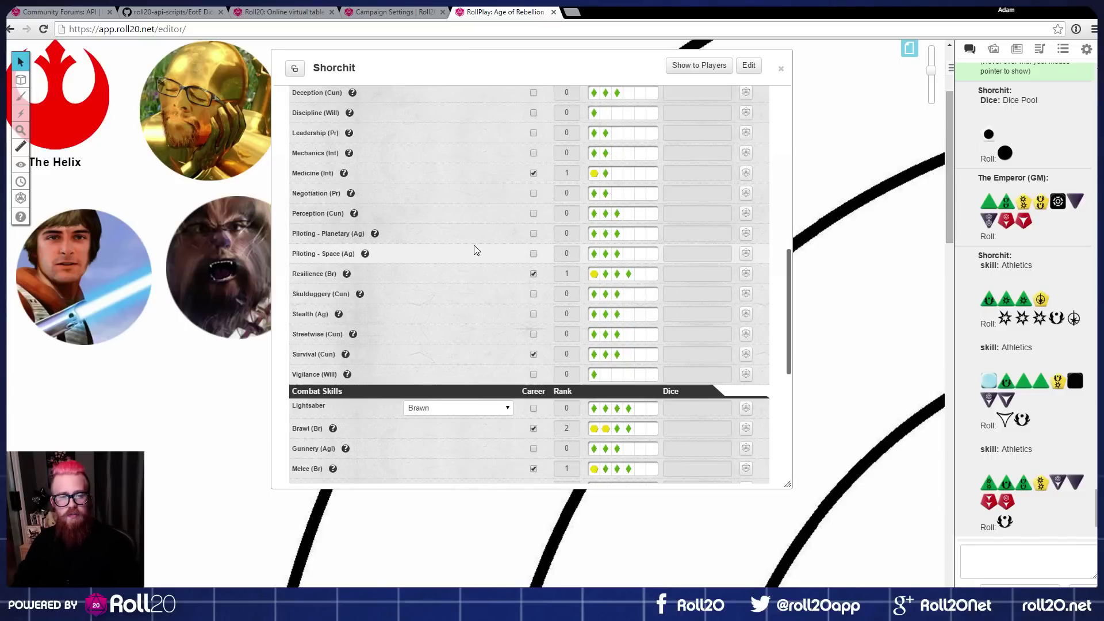
mouse_move(367, 255)
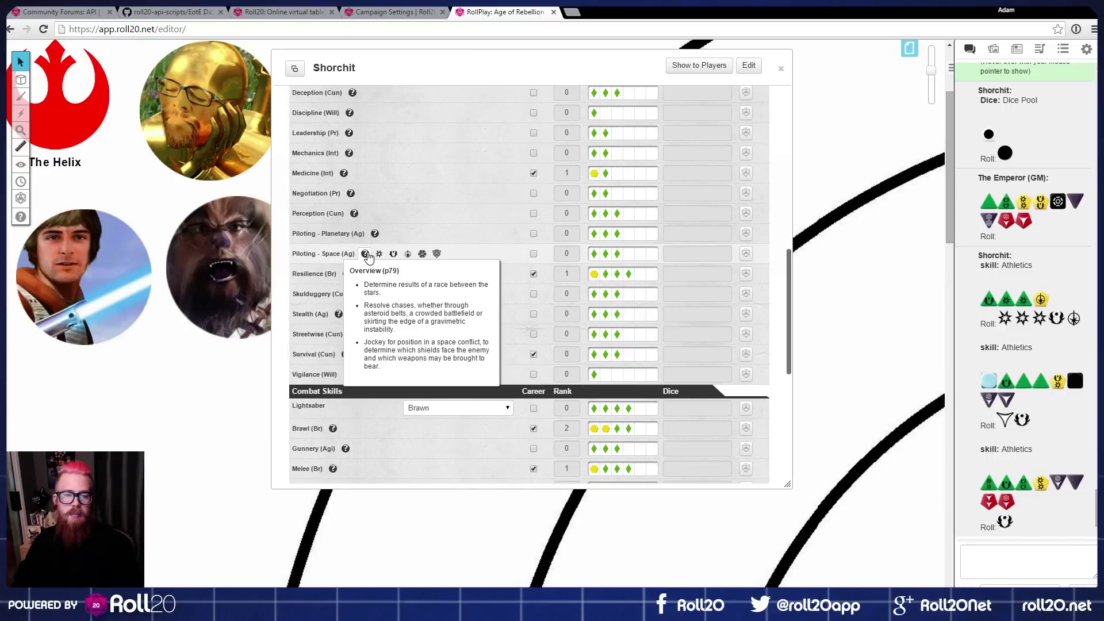
scroll(367, 254, up, 5)
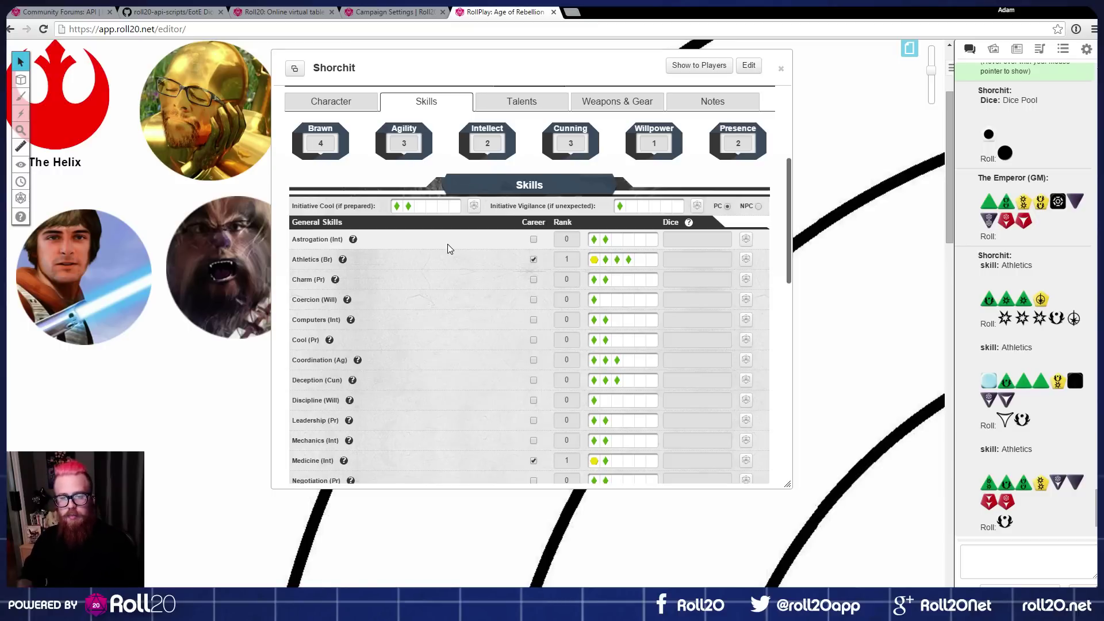
Step: Enlarge the character sheet window and read the help notes of Mechanics, Medicine, Negotiation and Piloting - Planetary
drag(786, 485, 792, 564)
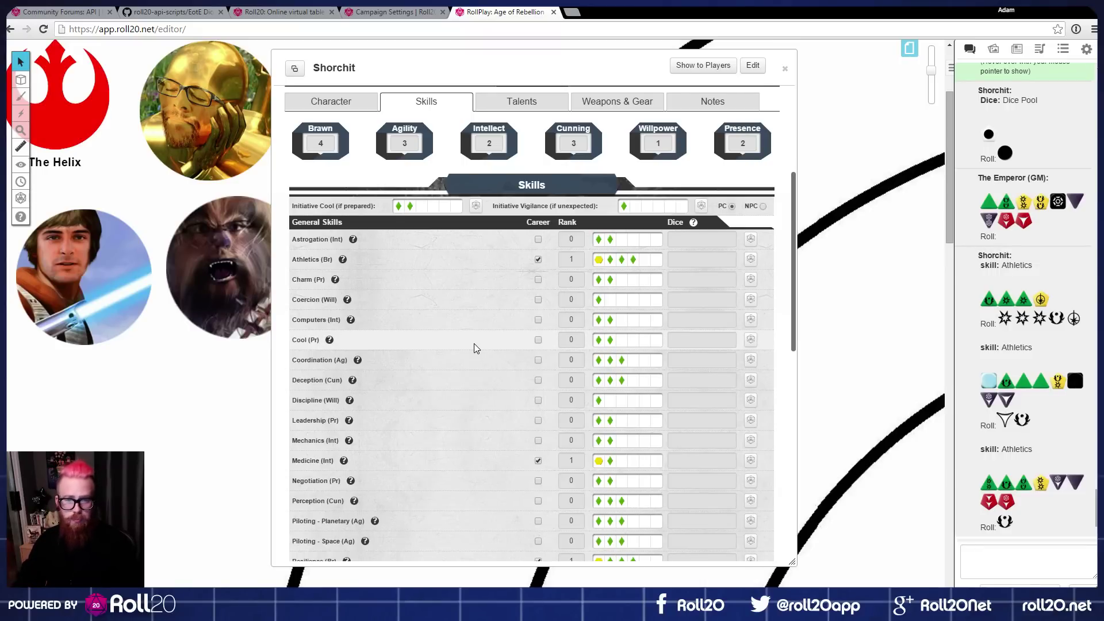
scroll(473, 343, down, 2)
mouse_move(349, 308)
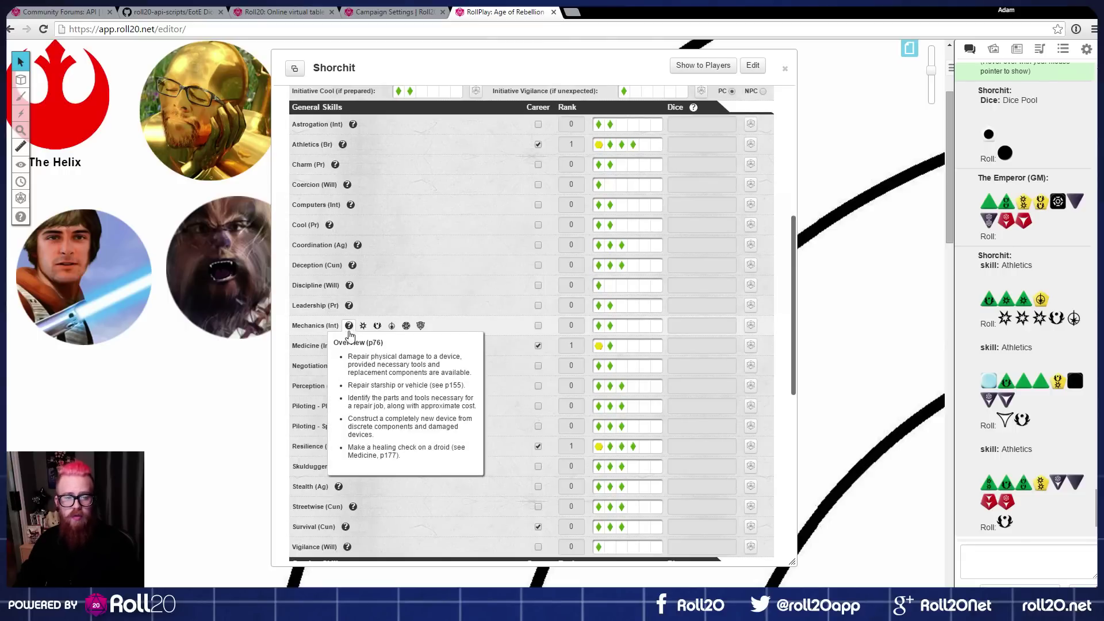
mouse_move(342, 350)
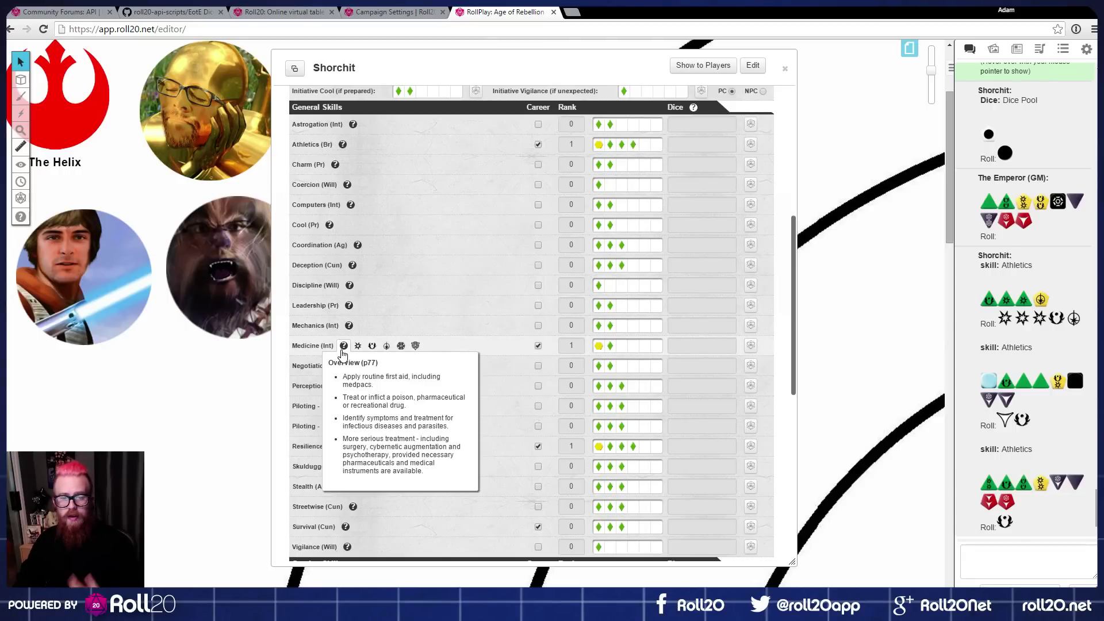
mouse_move(368, 369)
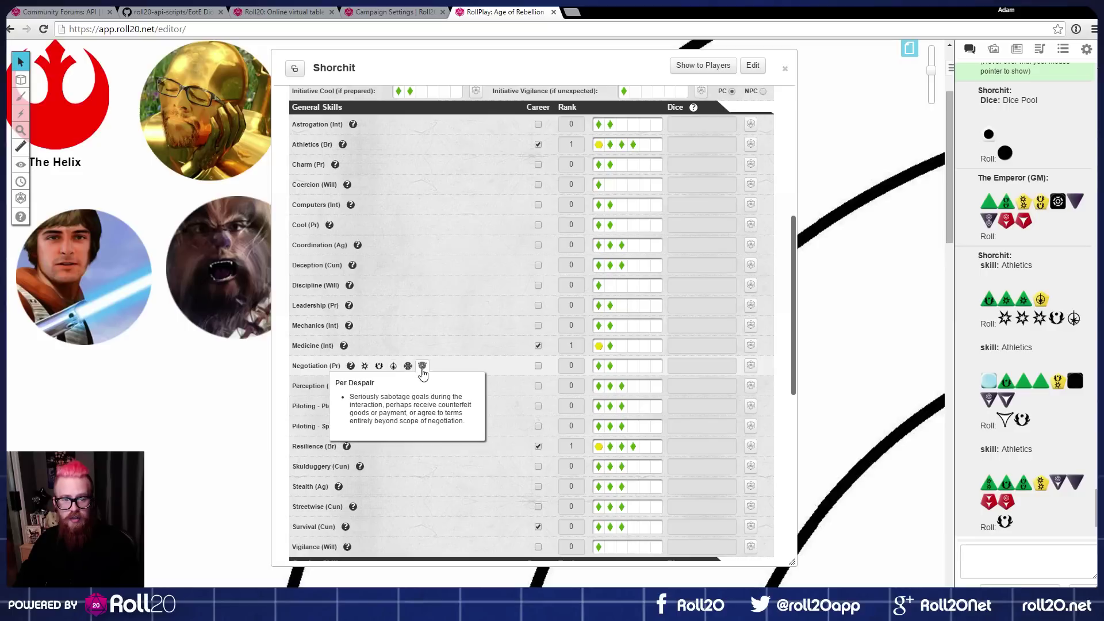
mouse_move(379, 390)
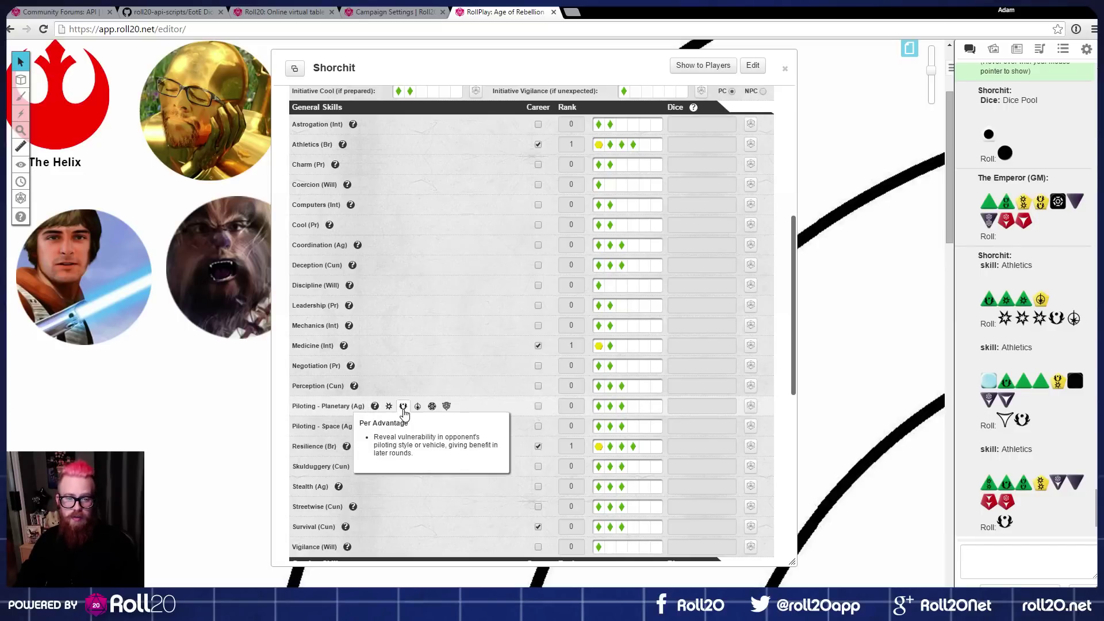
Step: Read the Per Advantage note of the Mechanics skill and look over the other General Skills
scroll(455, 410, down, 2)
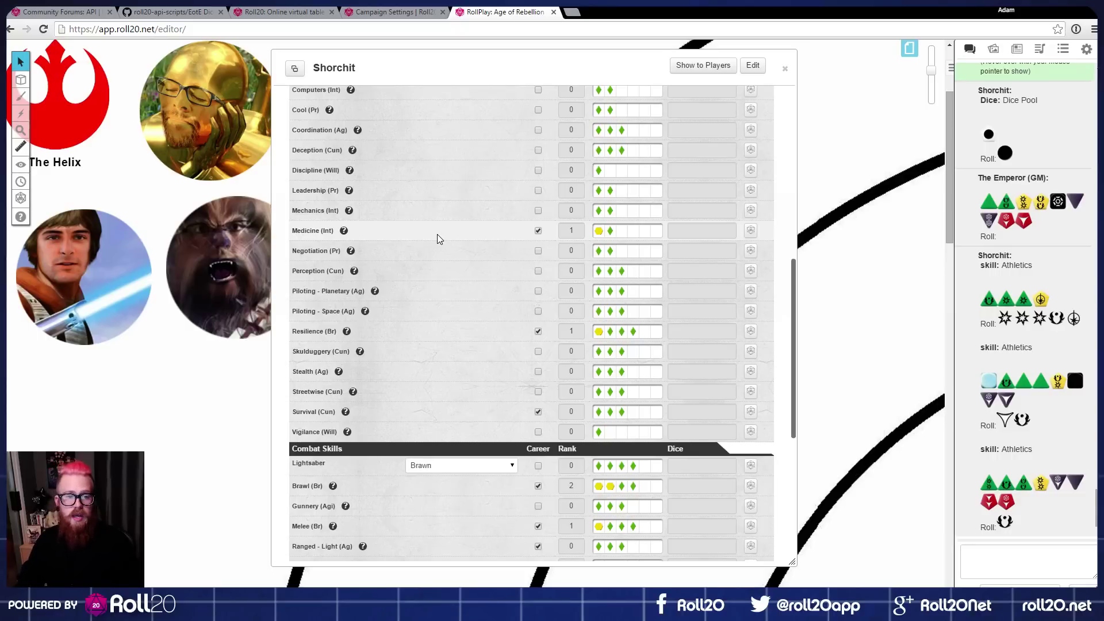
mouse_move(349, 211)
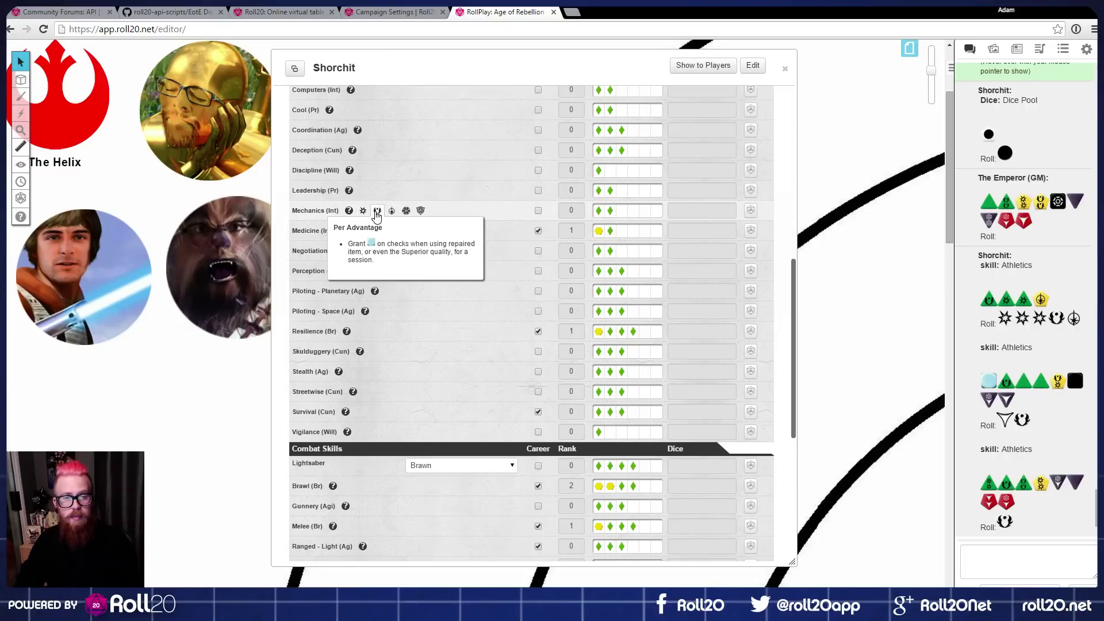
scroll(443, 233, up, 1)
scroll(444, 232, up, 2)
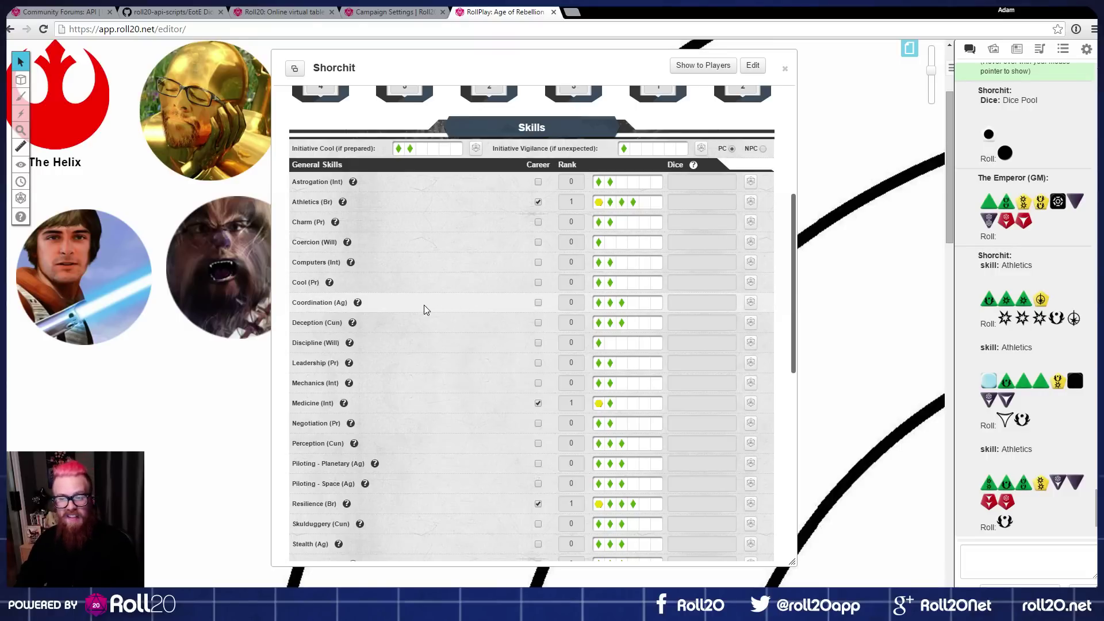
scroll(342, 299, down, 2)
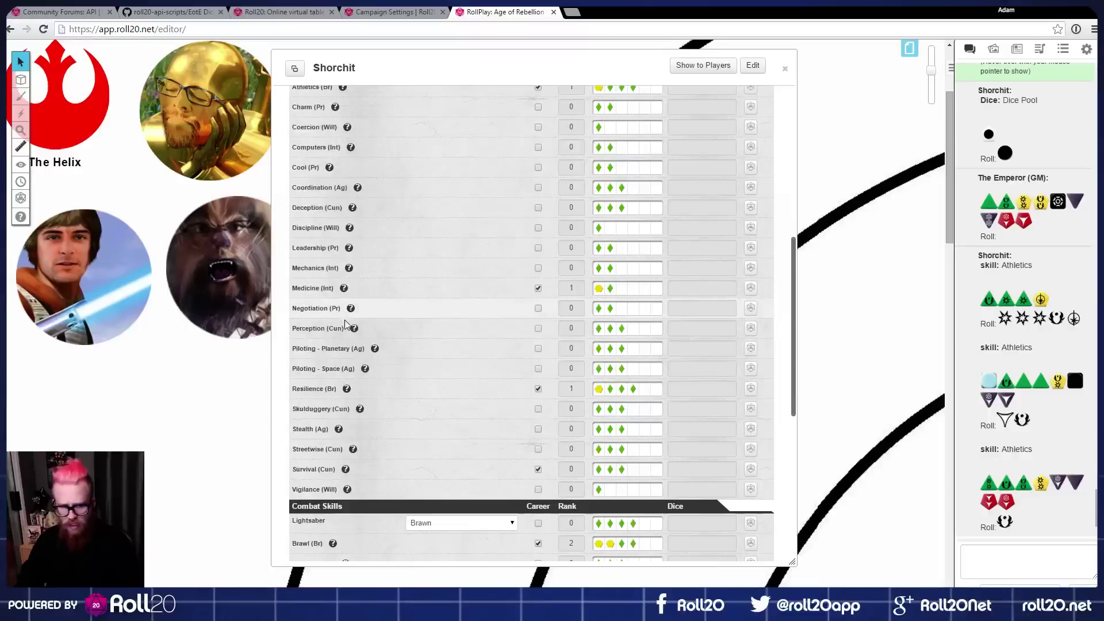
mouse_move(353, 334)
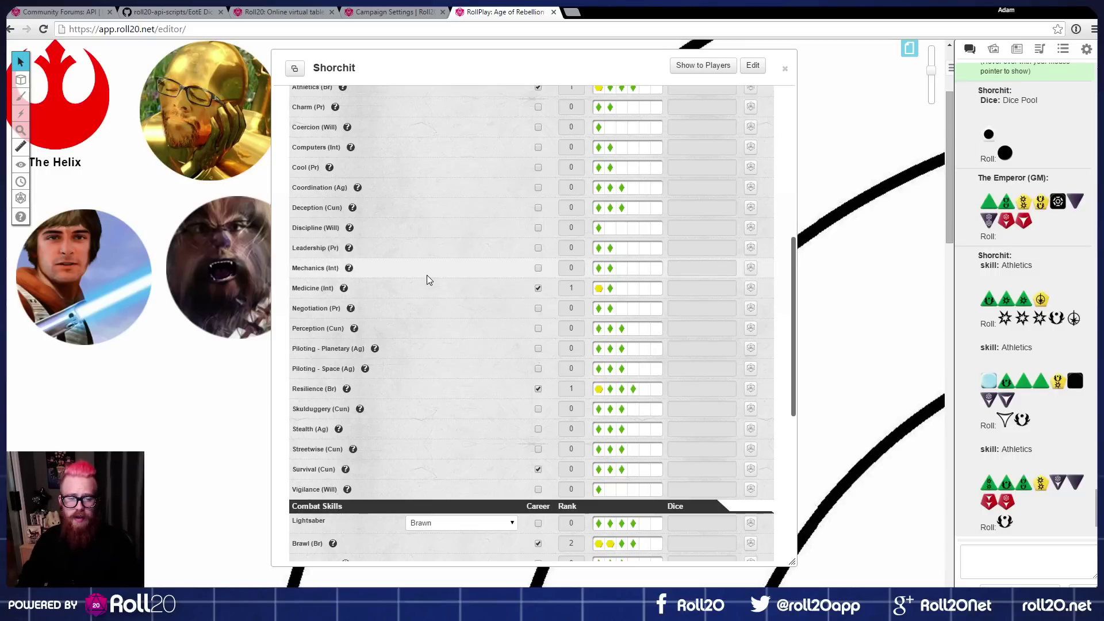
Step: Examine the first custom skill's characteristic and set the Lightsaber combat skill's characteristic to Presence
scroll(403, 310, down, 7)
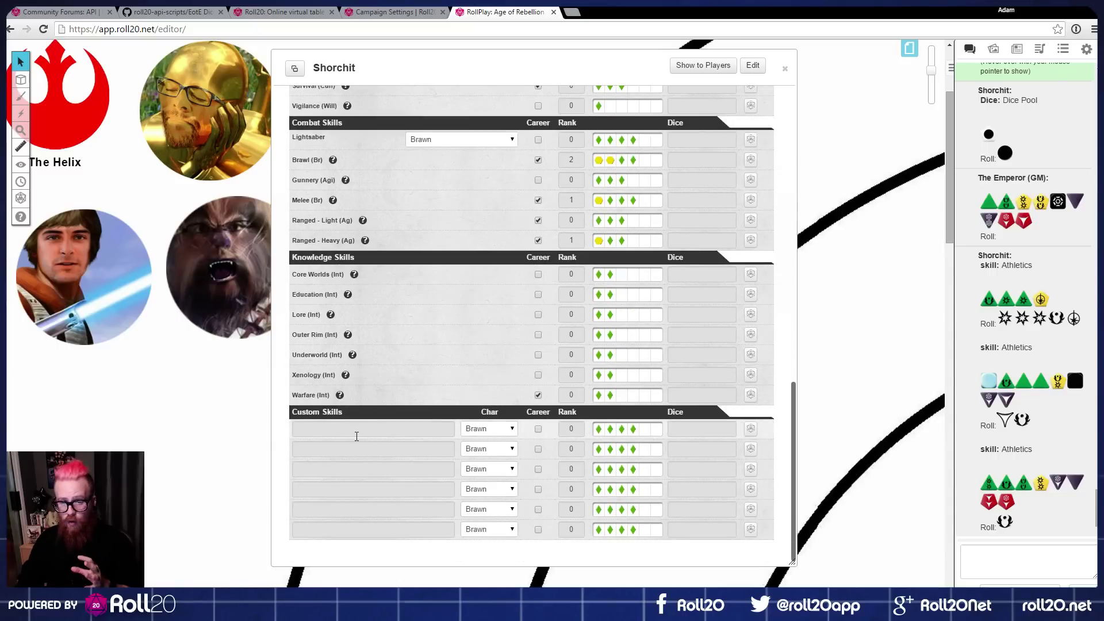
click(486, 429)
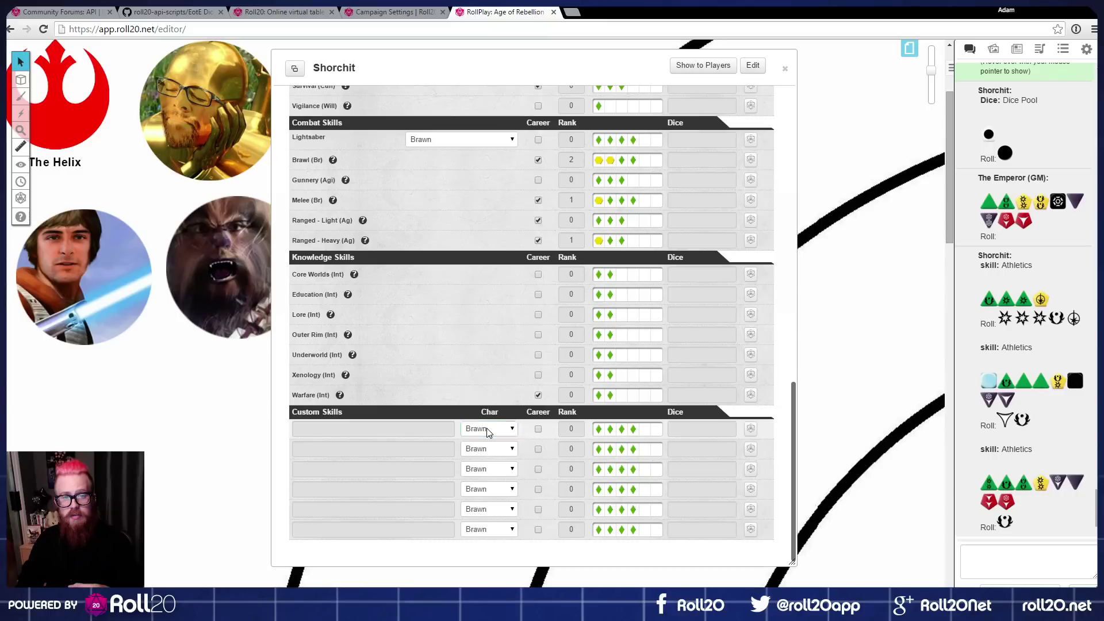
click(440, 139)
click(440, 167)
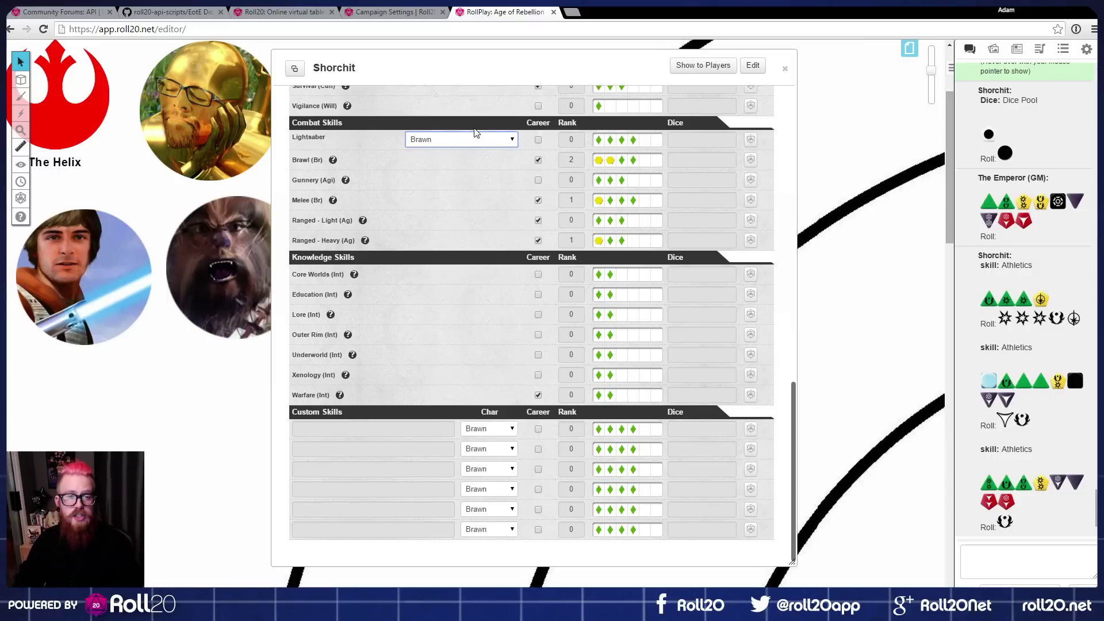
scroll(467, 217, up, 3)
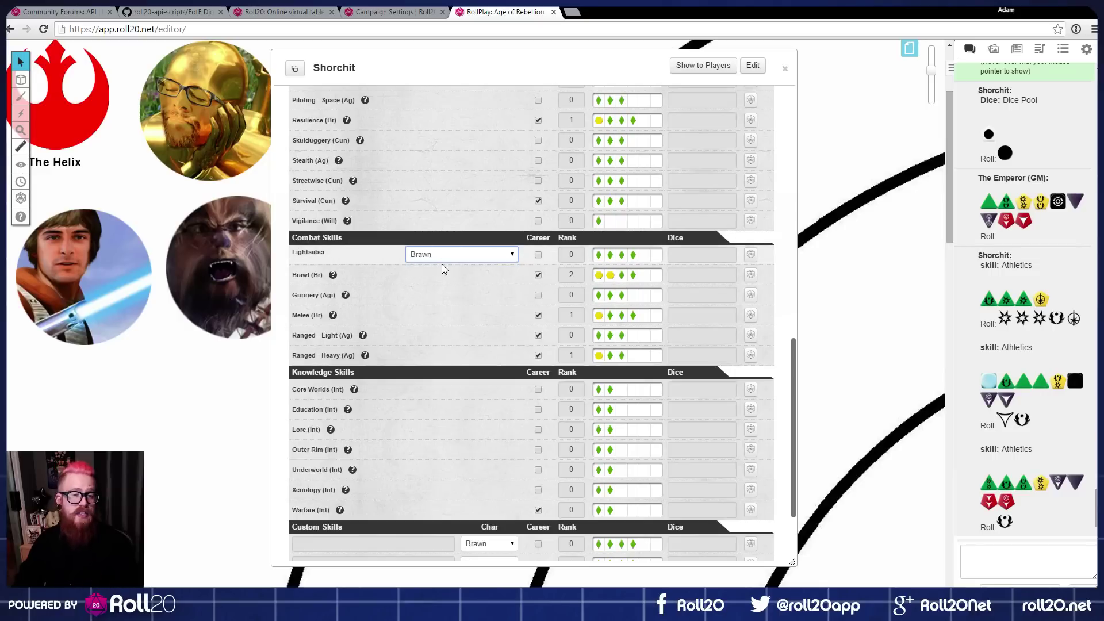
click(443, 311)
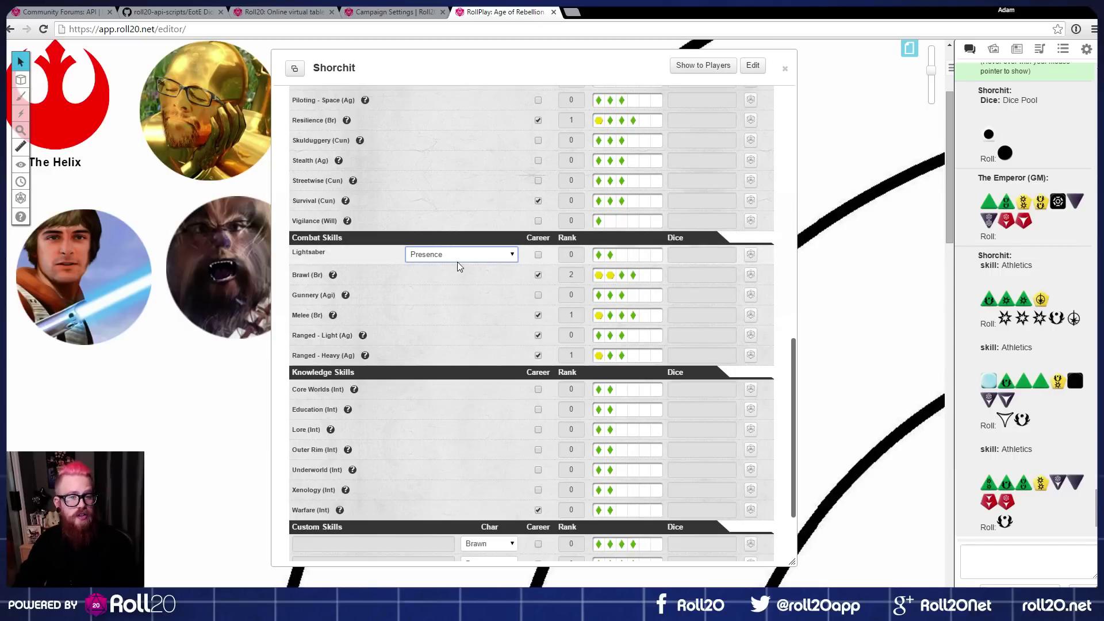
Step: Return to the Initiative Cool and Vigilance row above General Skills and select PC as the initiative type
scroll(451, 429, down, 2)
scroll(439, 421, up, 15)
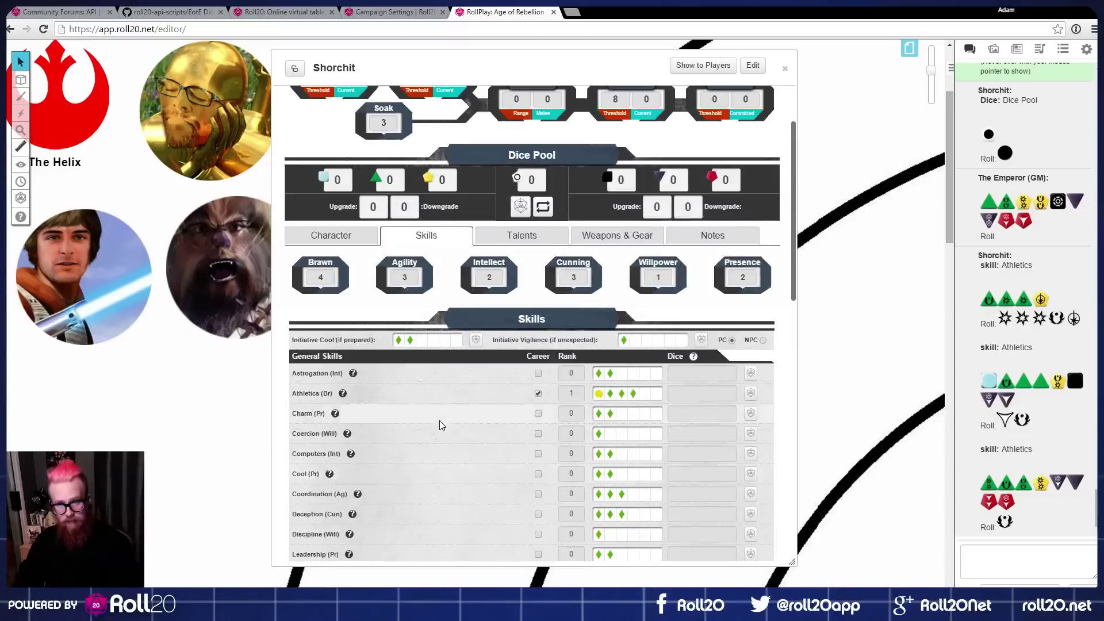
scroll(440, 422, up, 2)
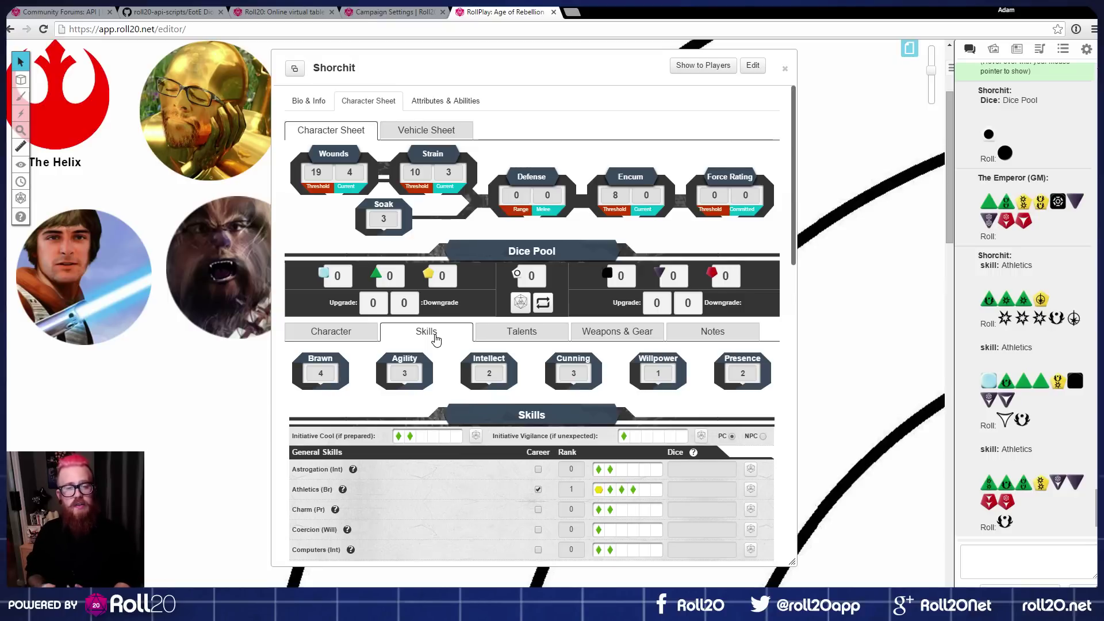
scroll(435, 339, down, 2)
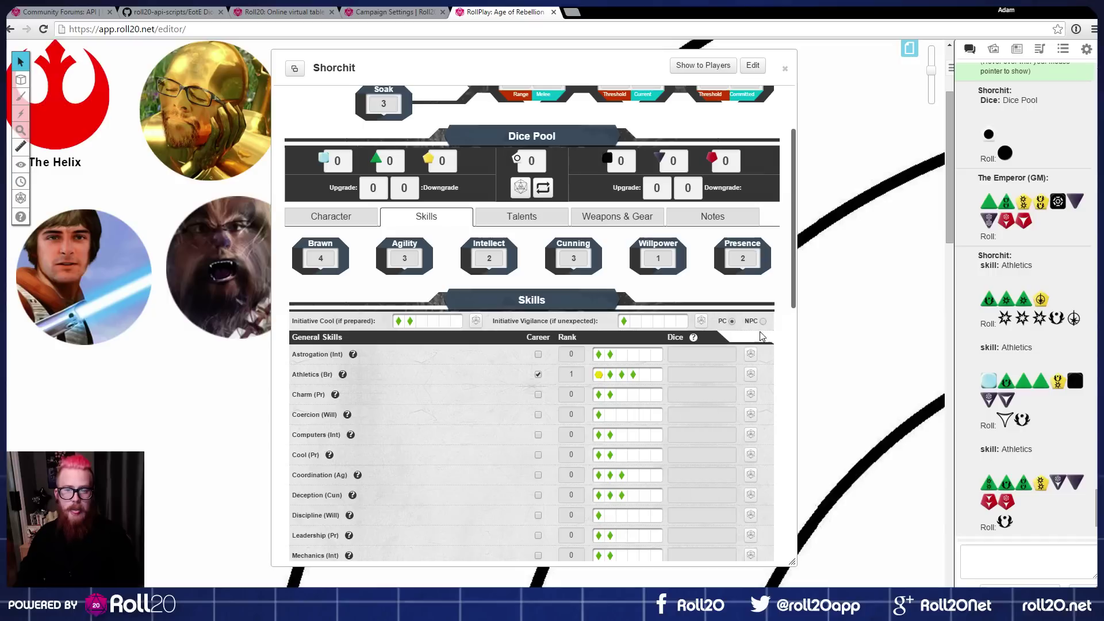
click(729, 325)
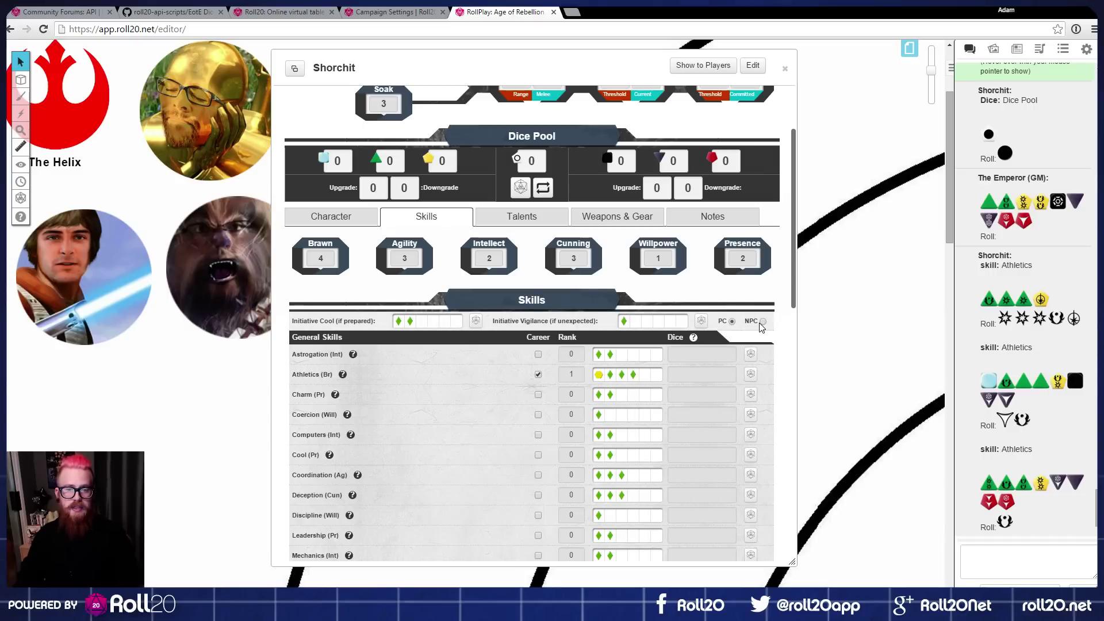
Step: Show the turn order tracker and remove all turns from its list
scroll(983, 290, up, 5)
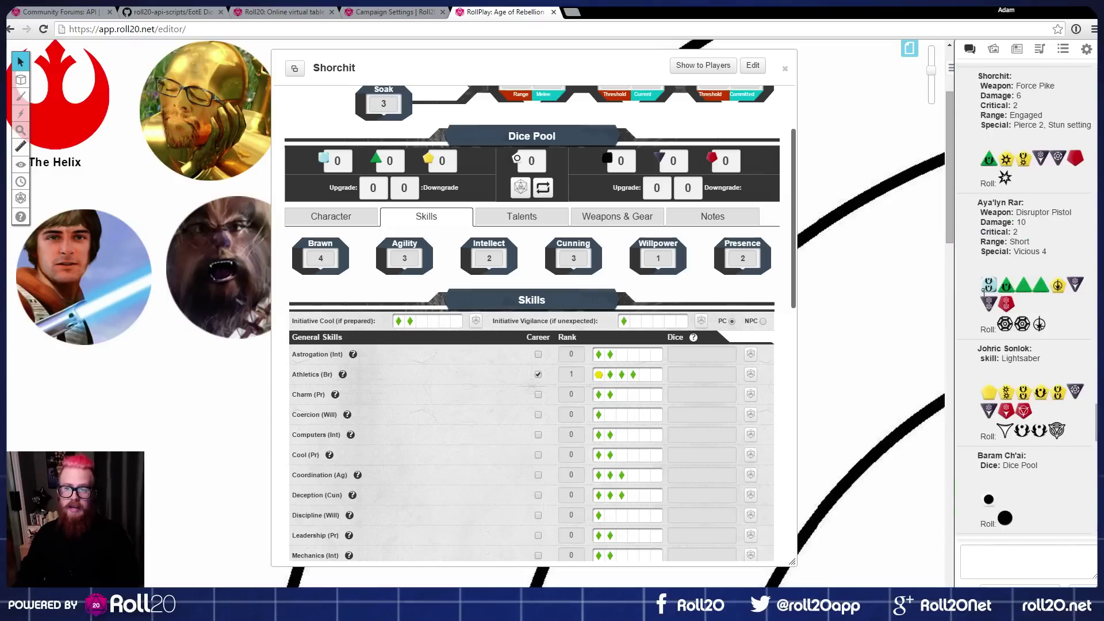
scroll(983, 290, down, 5)
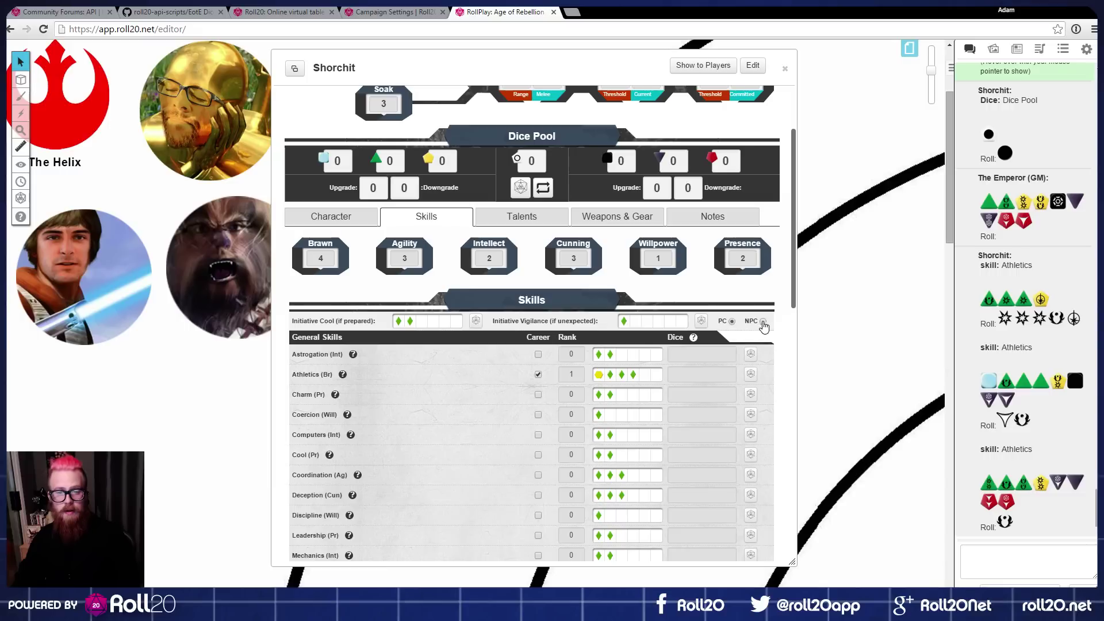
click(20, 181)
drag(70, 372, 74, 70)
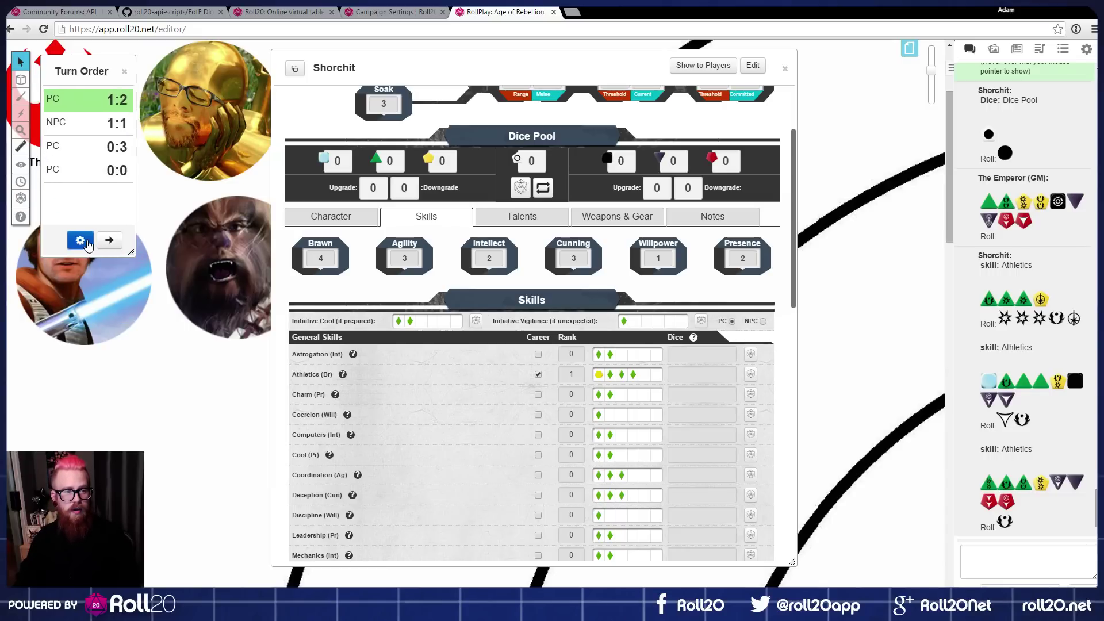
click(80, 239)
click(504, 435)
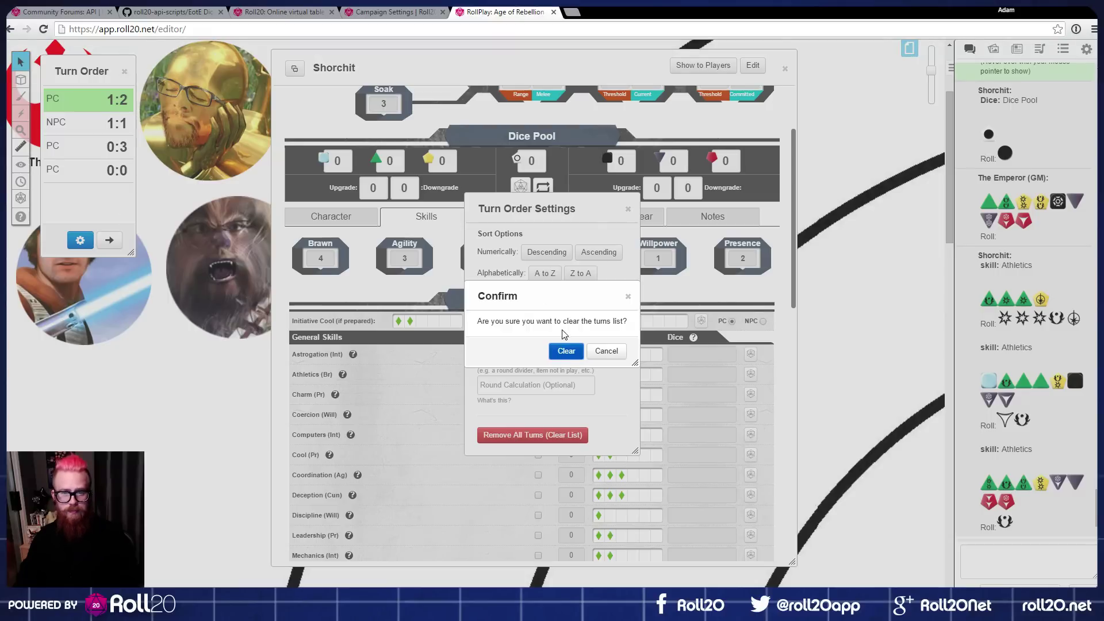
click(566, 351)
click(627, 208)
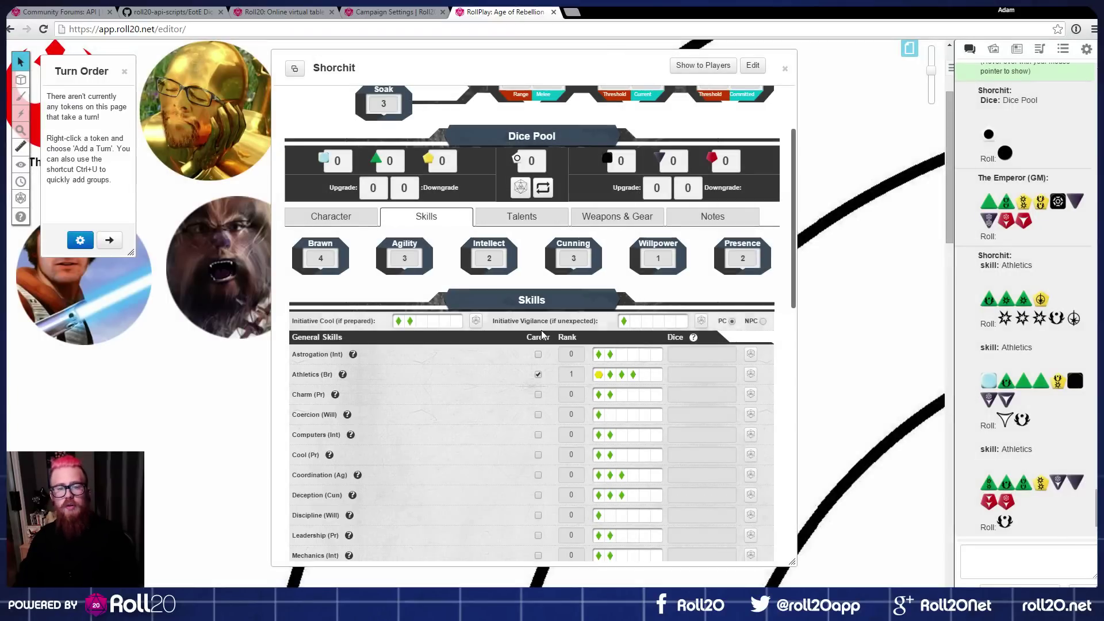
Step: Roll Initiative Cool for Shorchit as PC and for the Bounty Hunters as NPC from their Skills sections
click(476, 322)
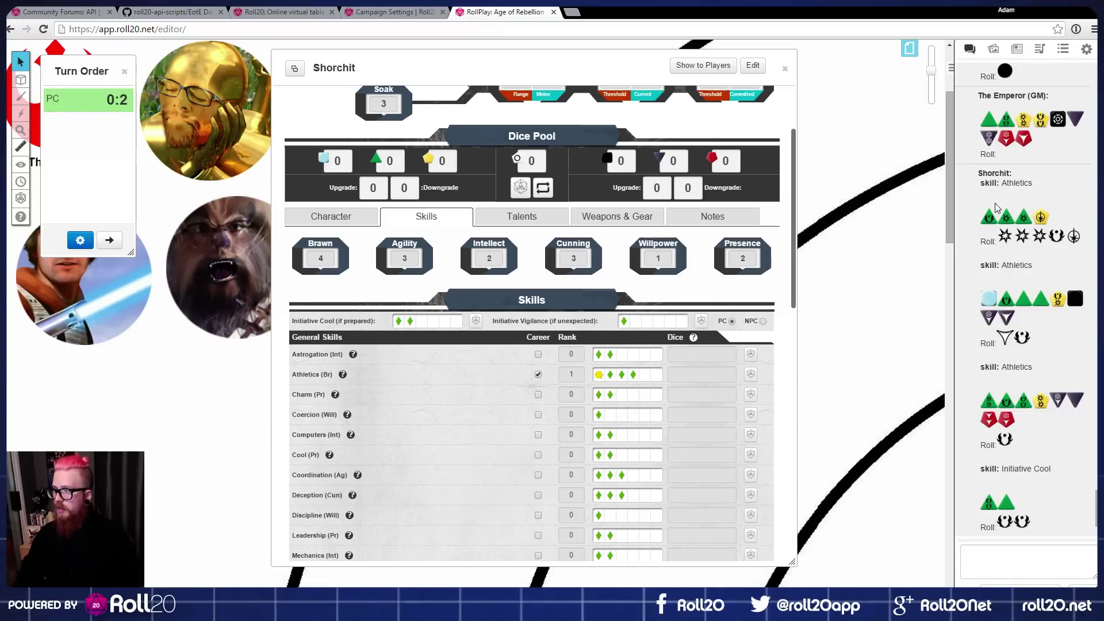
click(1017, 49)
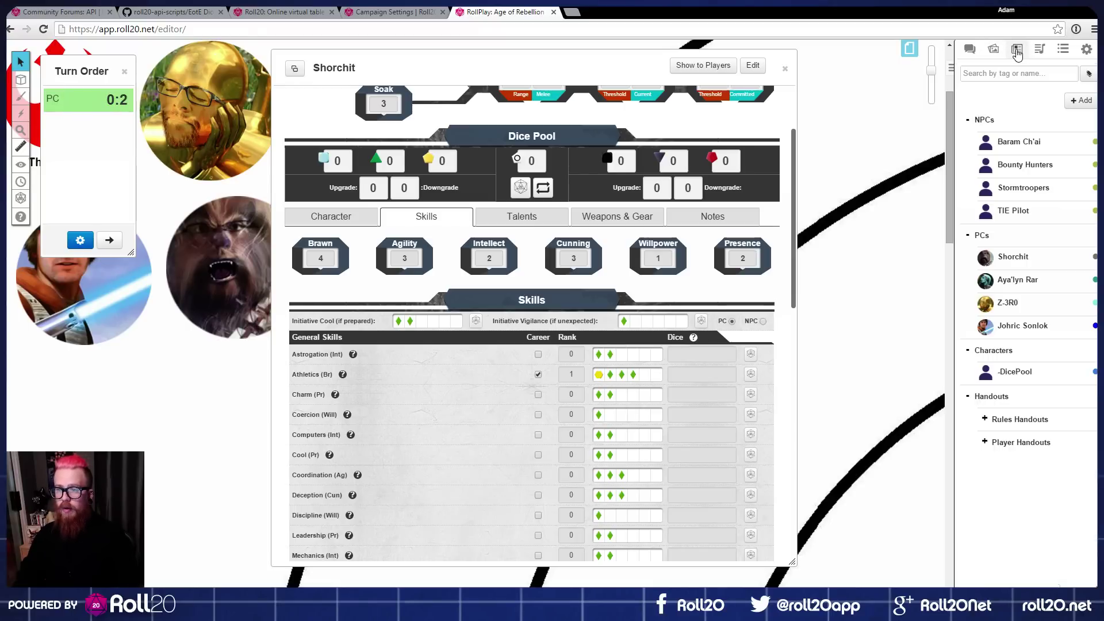
click(1032, 168)
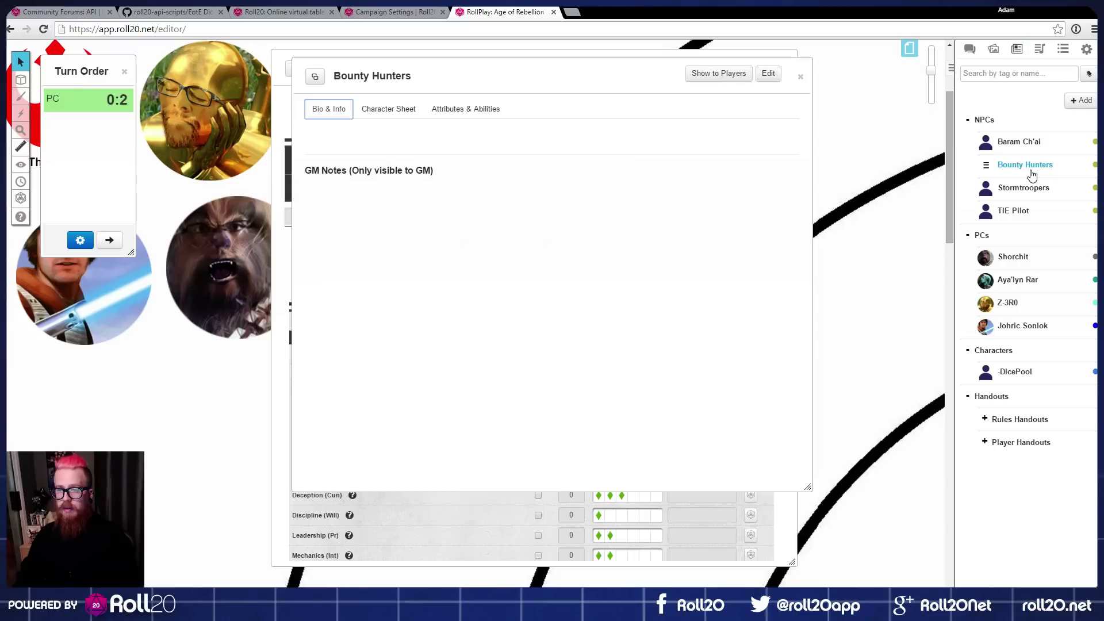
scroll(594, 365, down, 2)
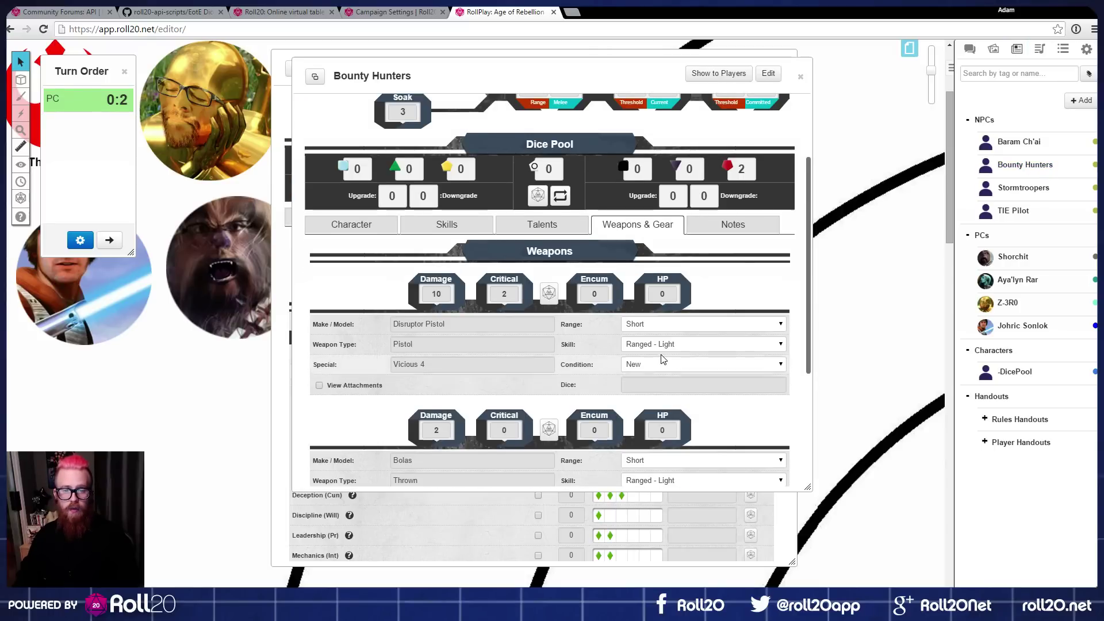
scroll(514, 281, up, 1)
click(447, 307)
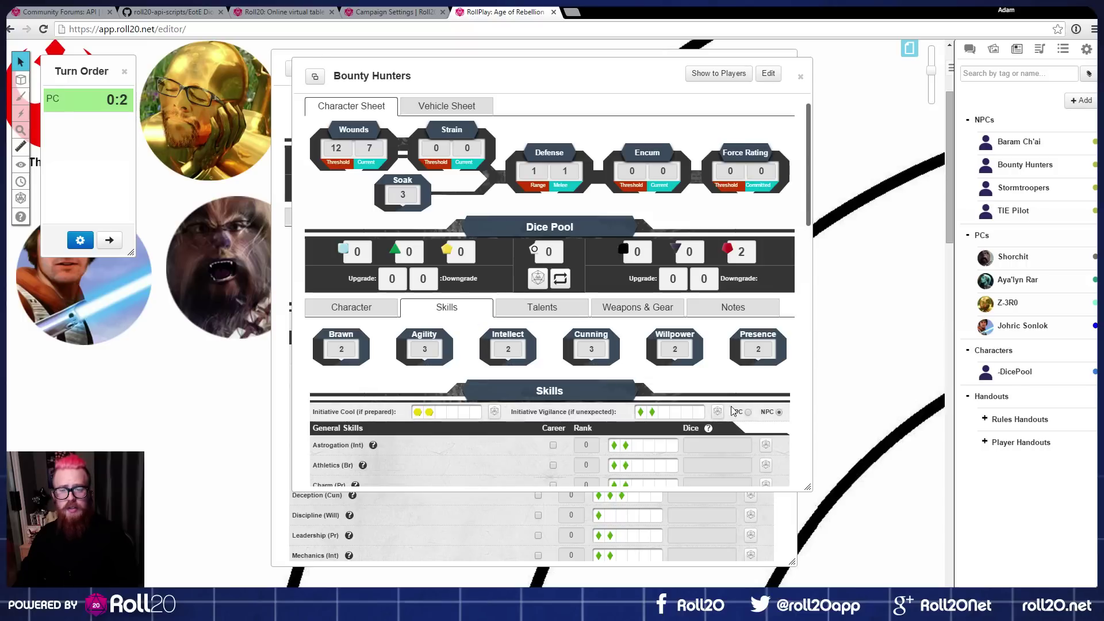
click(714, 414)
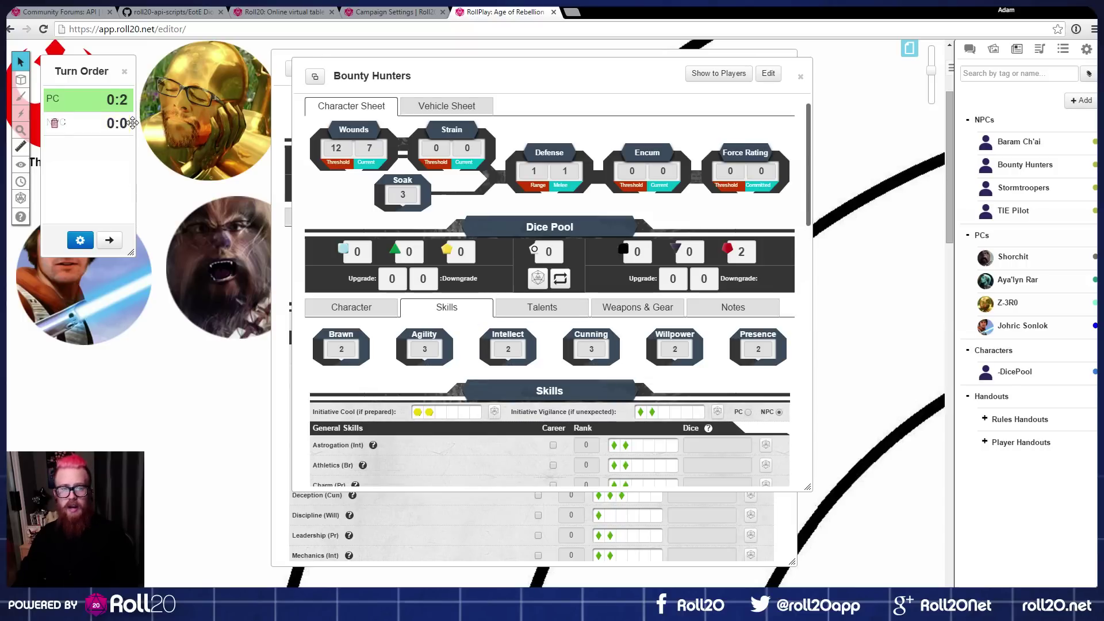
Step: Check the Bounty Hunters' initiative roll in the chat, set their red challenge dice to 0 and close their sheet
click(970, 49)
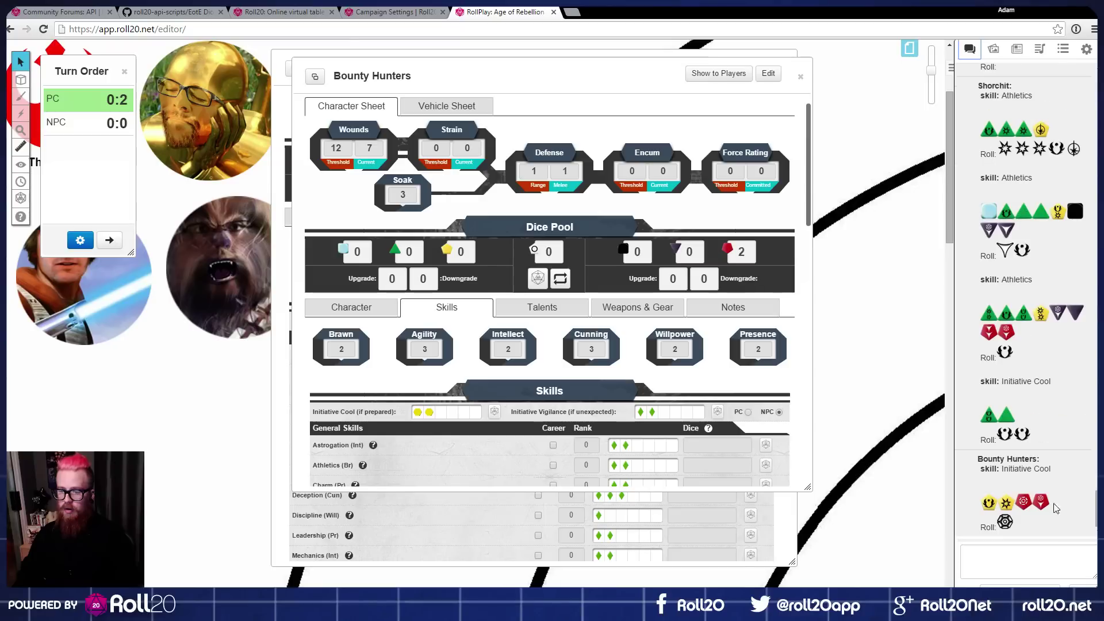
click(749, 256)
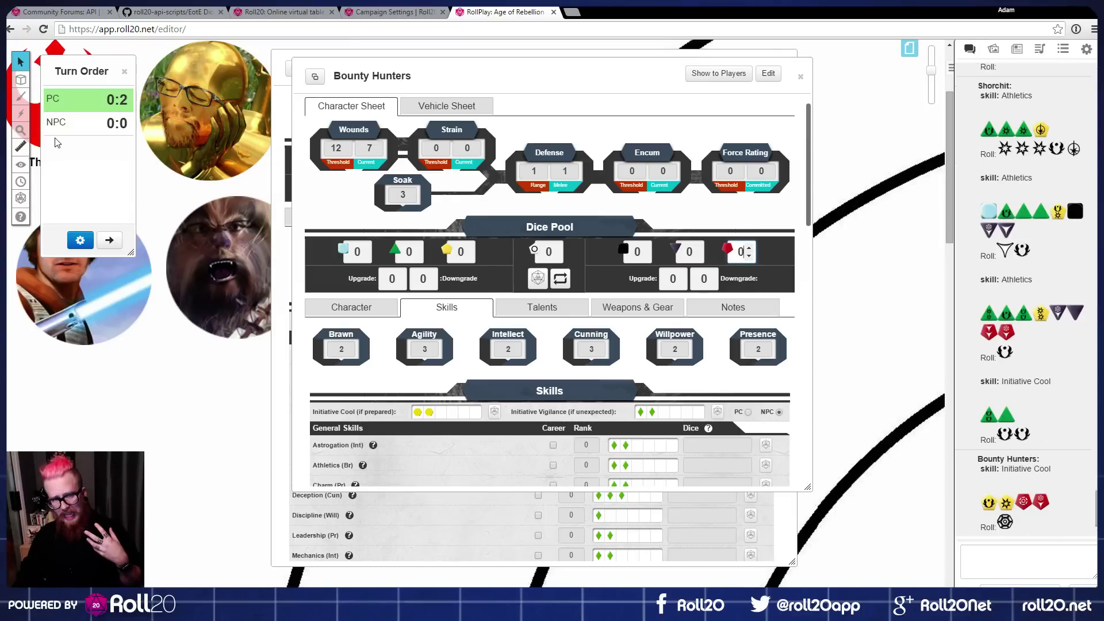
click(797, 76)
Step: Clear the PC and NPC entries from the turn order and close the tracker
click(80, 240)
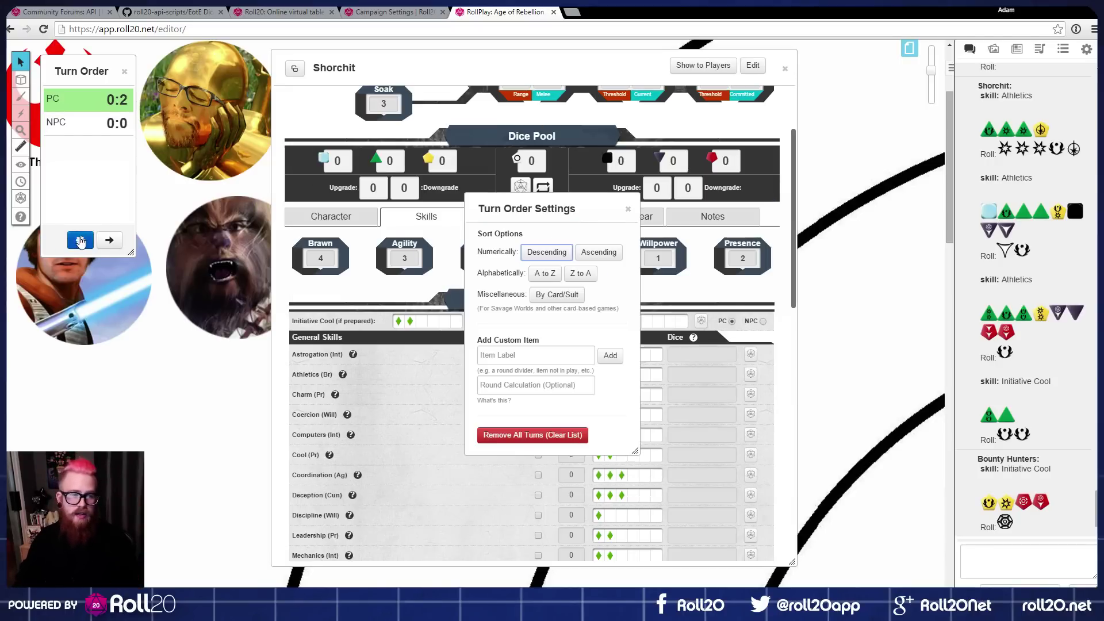
click(500, 435)
click(565, 351)
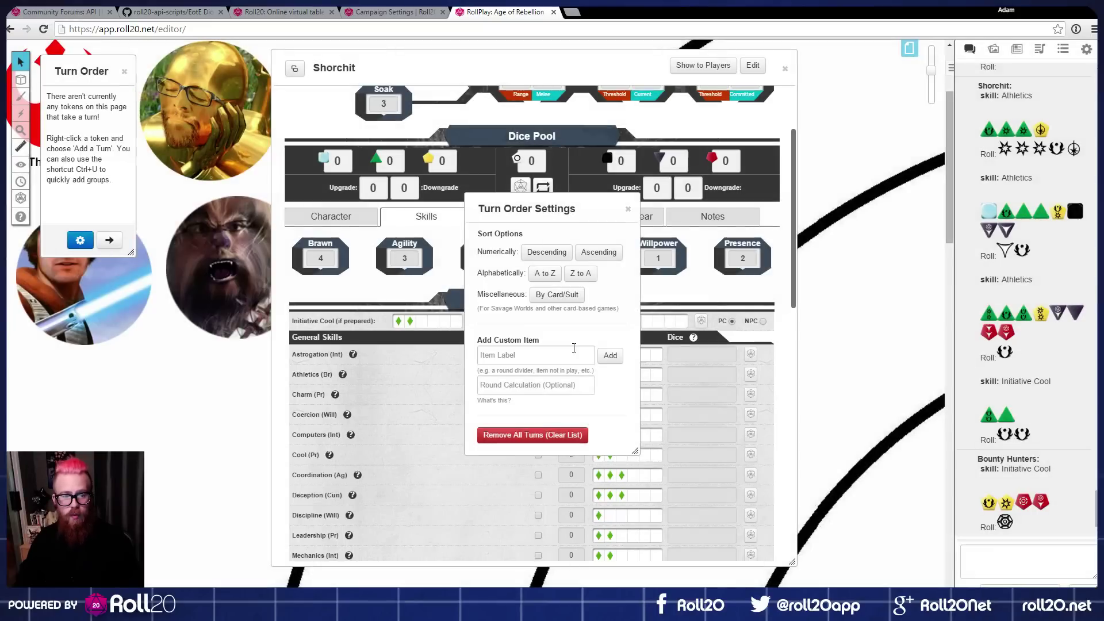
click(628, 208)
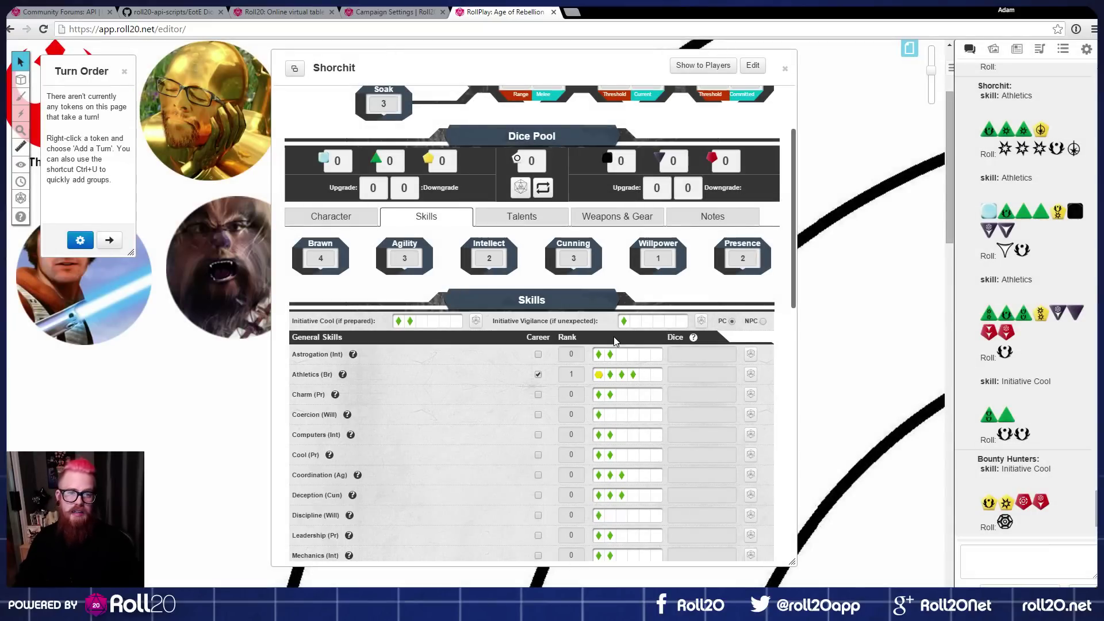
click(124, 73)
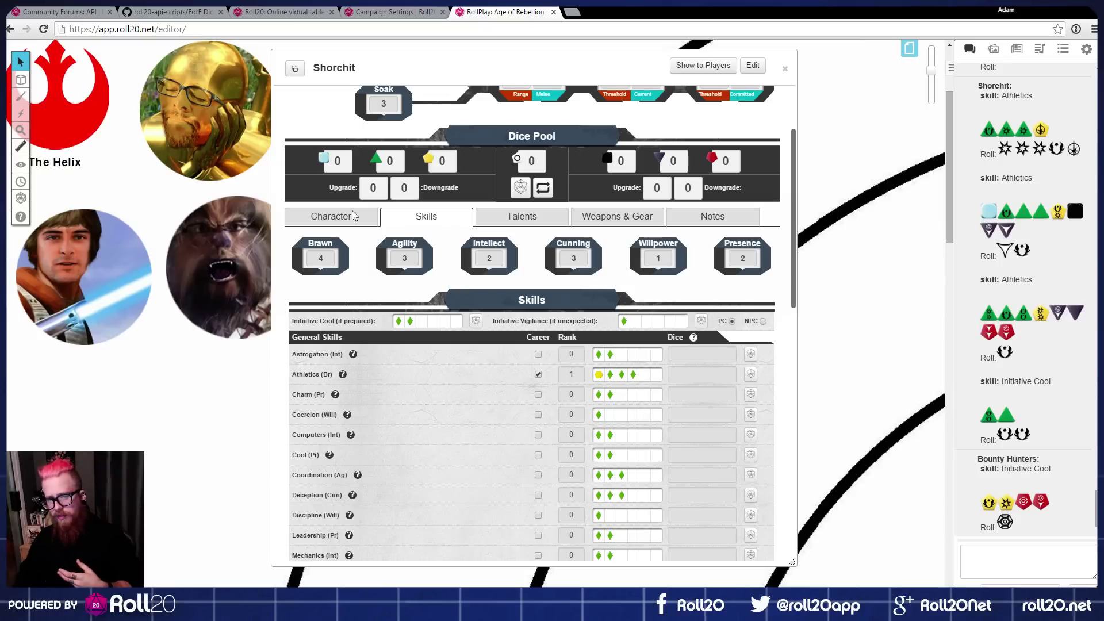
Step: Show Shorchit's Talents and Special Abilities and look through the list down to Force Powers
click(528, 219)
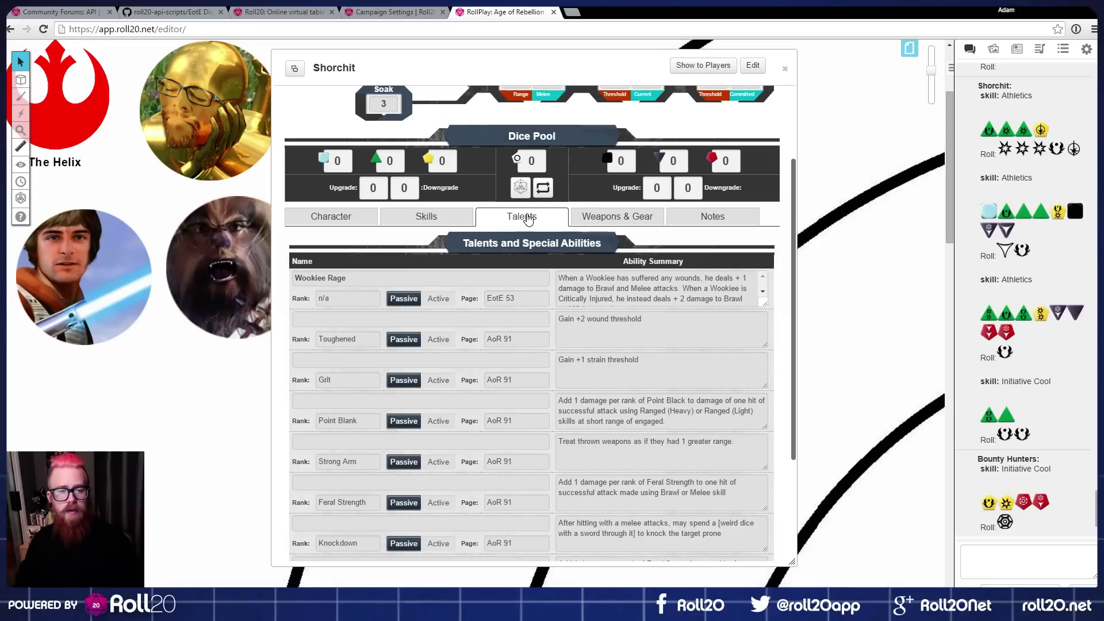
drag(549, 63, 550, 54)
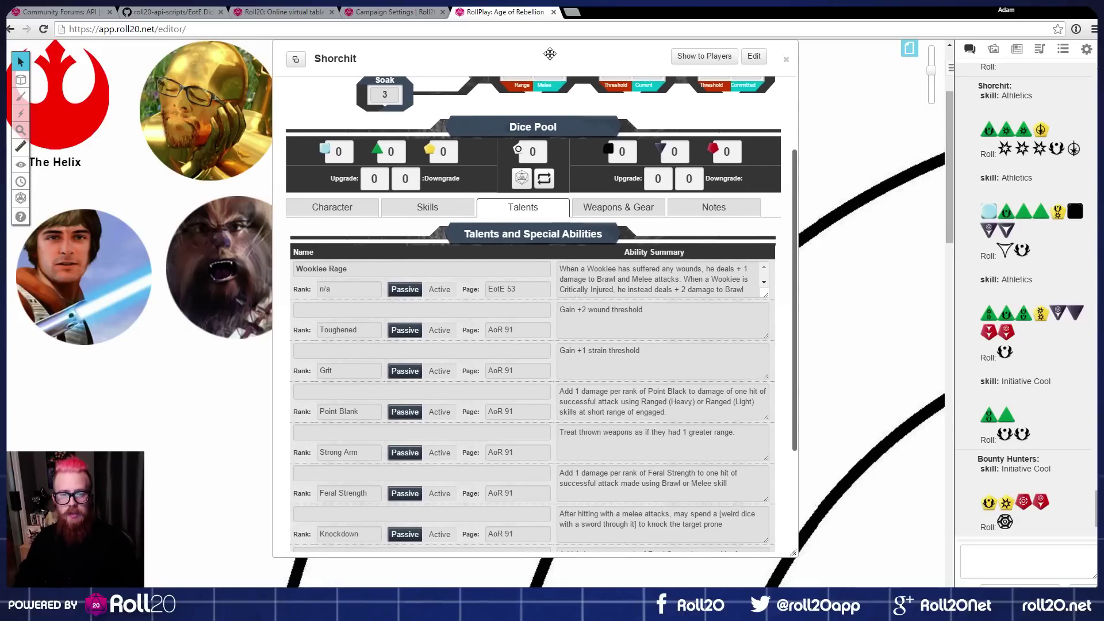
scroll(508, 402, down, 2)
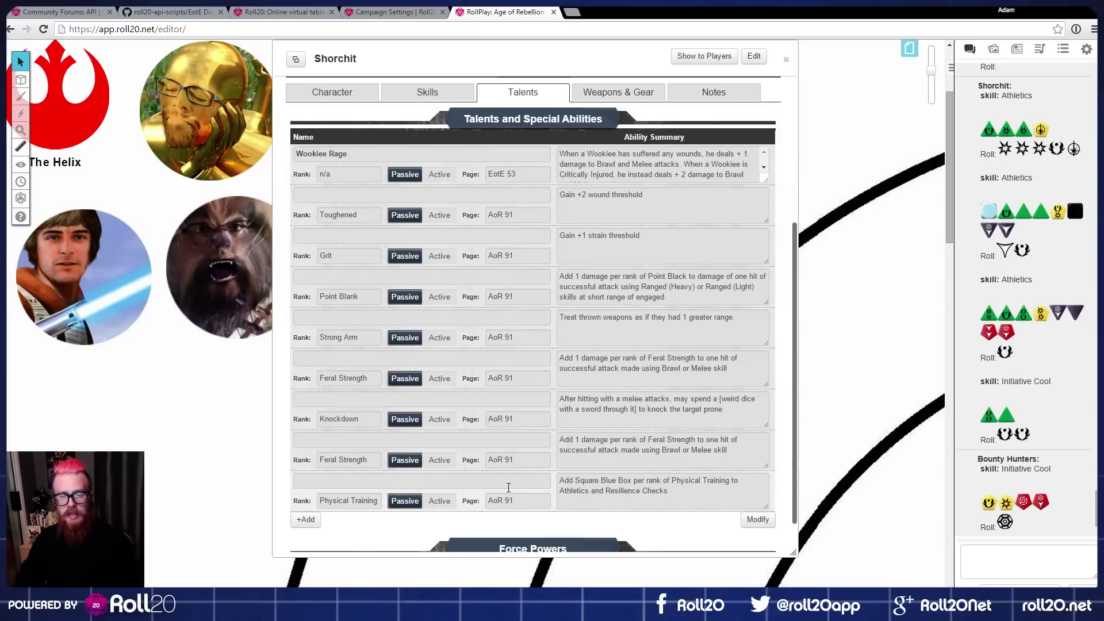
scroll(508, 487, down, 1)
scroll(508, 483, up, 3)
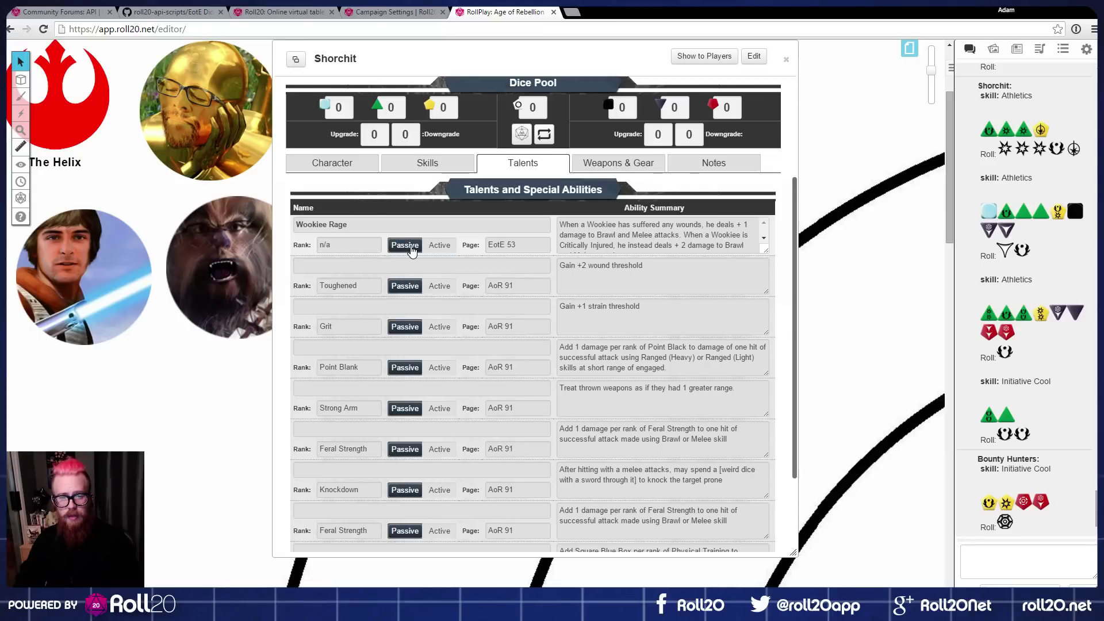
Step: Examine the Wookiee Rage page reference and enlarge the ability summary boxes of Wookiee Rage and Point Blank
triple_click(521, 246)
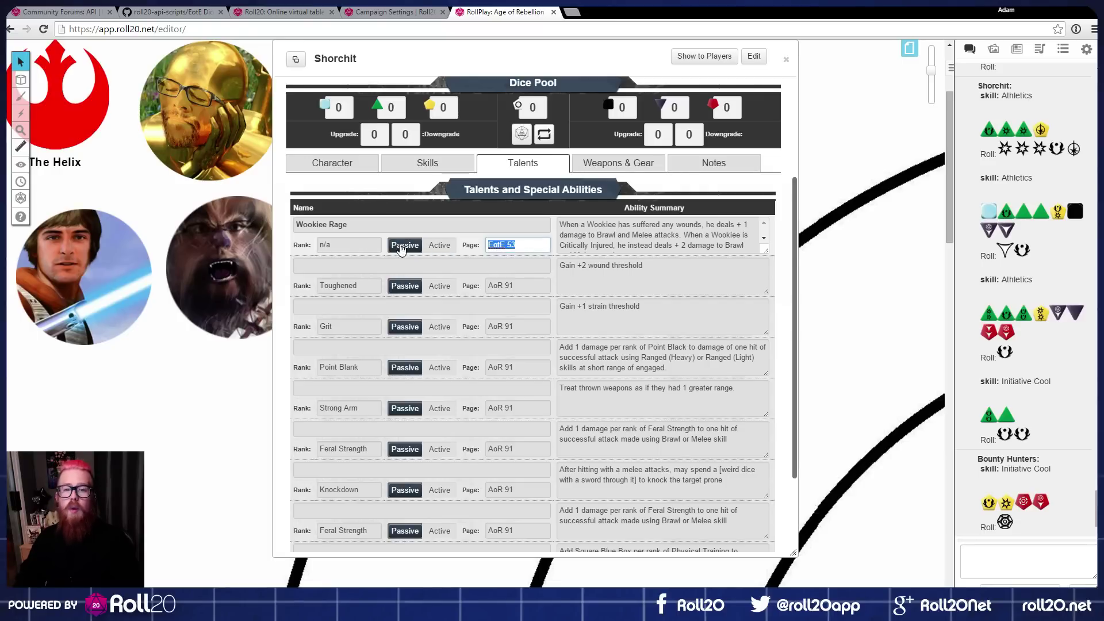
drag(763, 250, 769, 294)
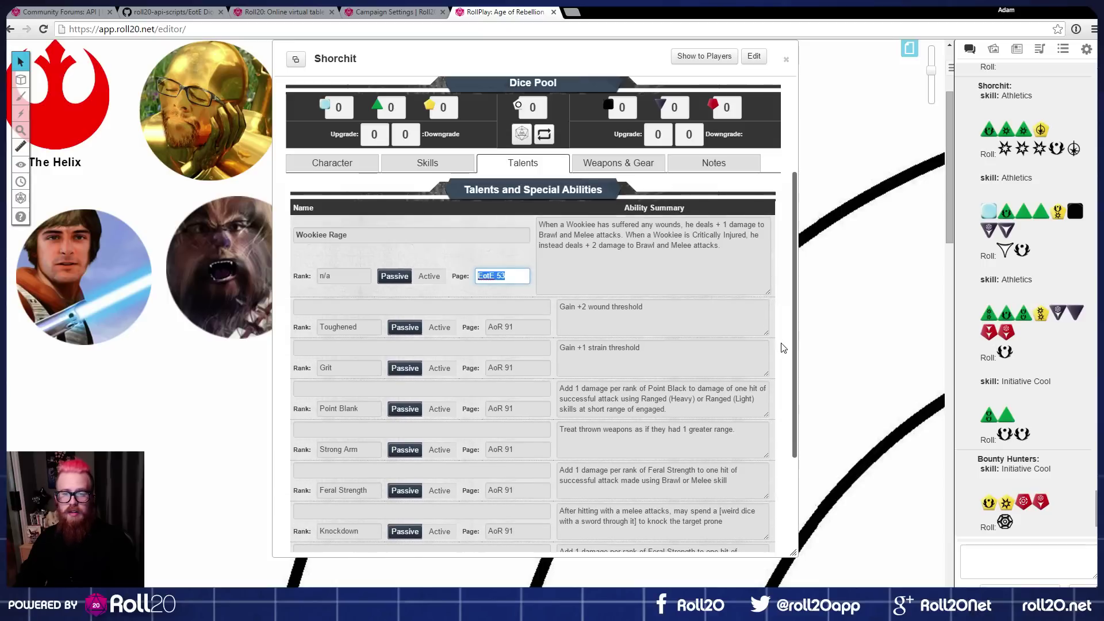
drag(766, 414, 765, 466)
Step: Read the Knockdown talent's ability summary and look over the remaining talents and the Force Powers section
scroll(678, 376, down, 4)
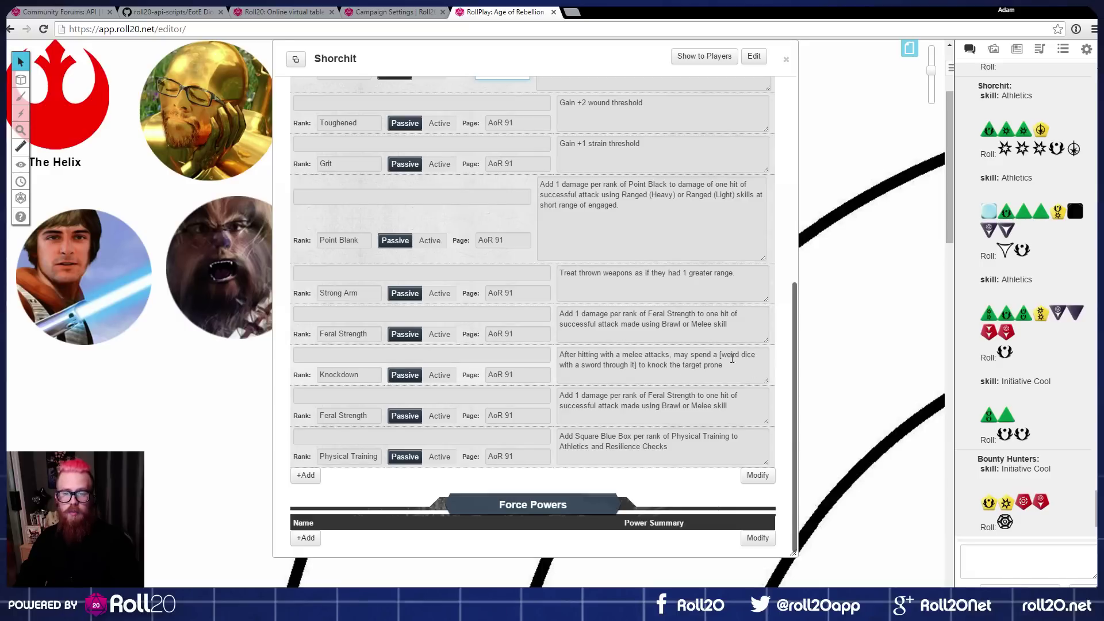
scroll(669, 359, up, 3)
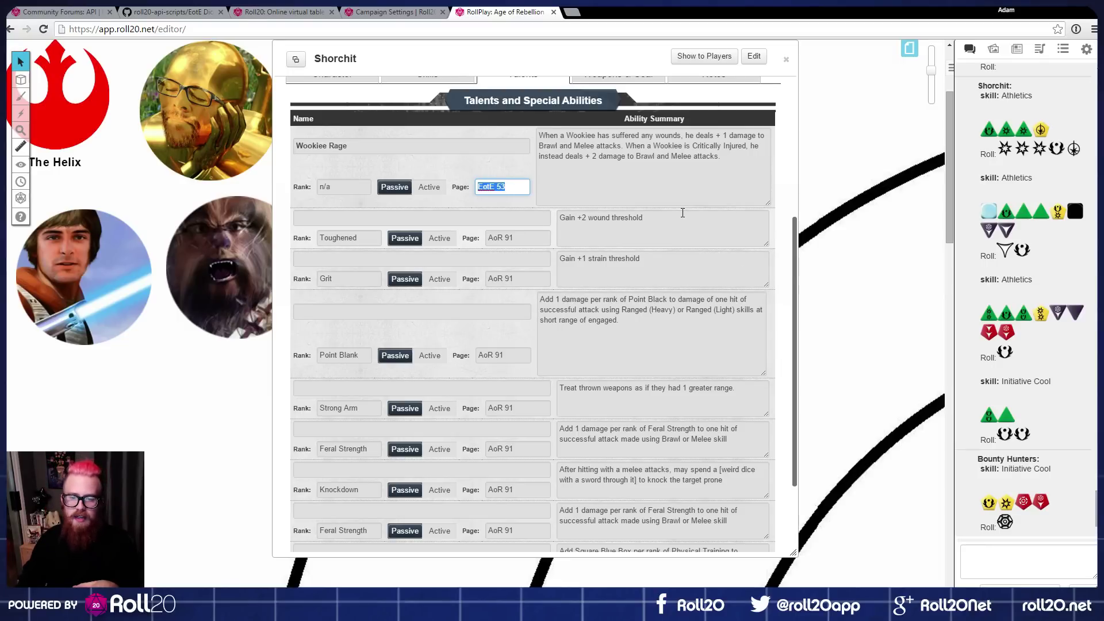
scroll(654, 416, down, 2)
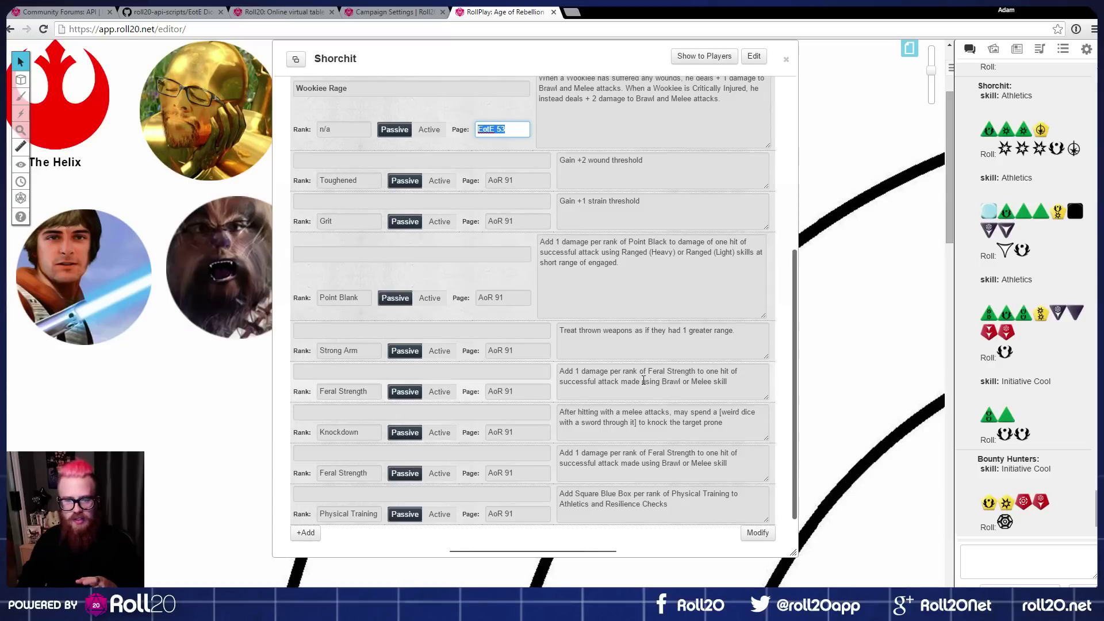
drag(723, 422, 558, 411)
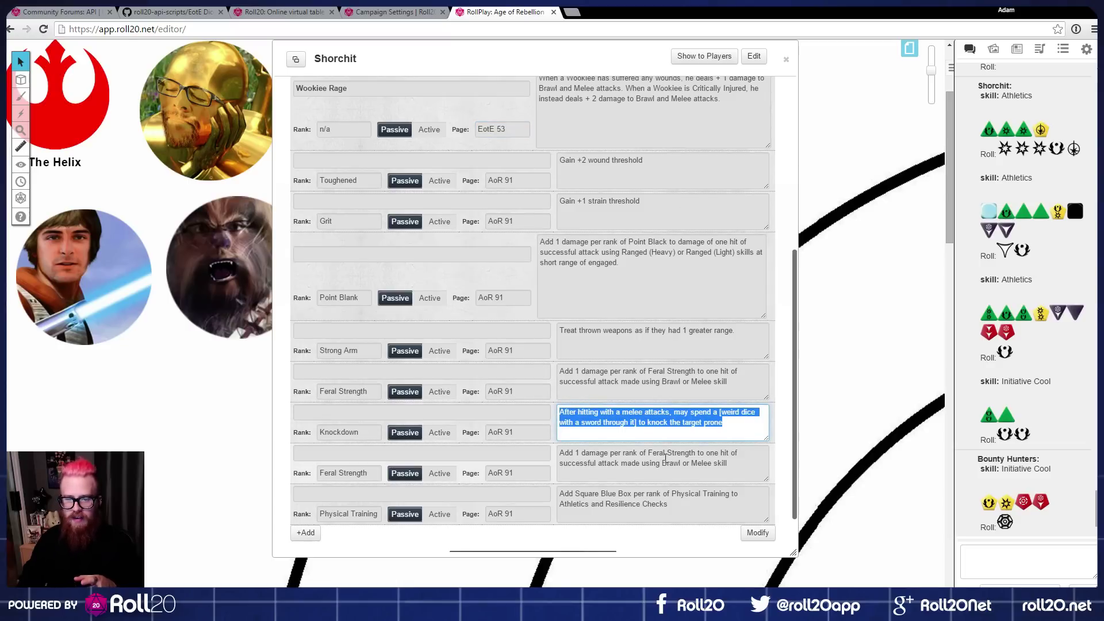
click(724, 423)
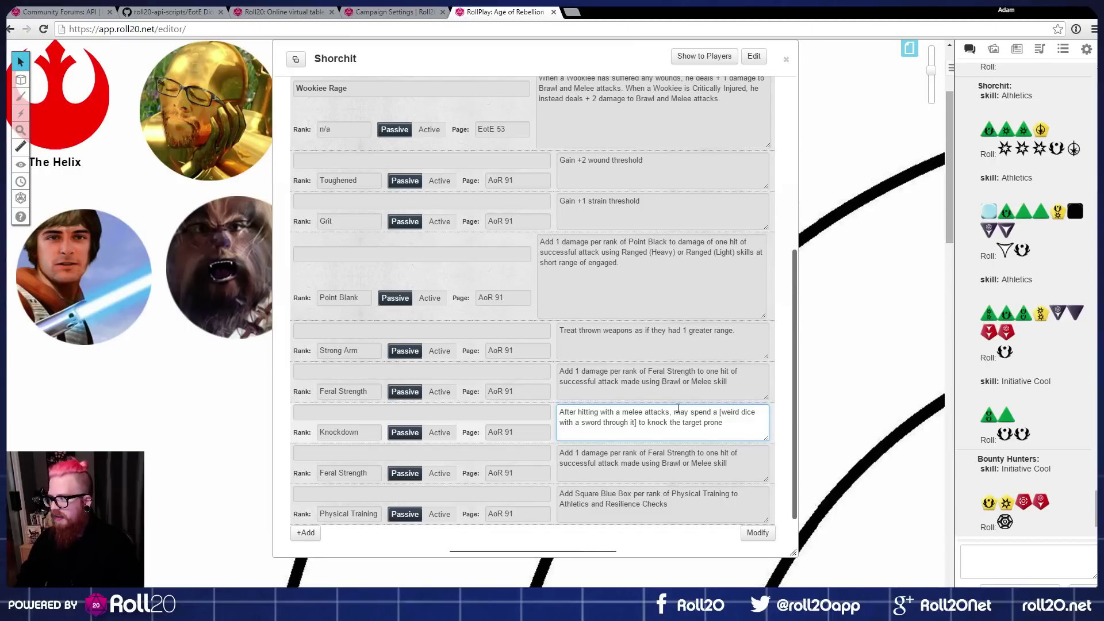
scroll(677, 408, down, 1)
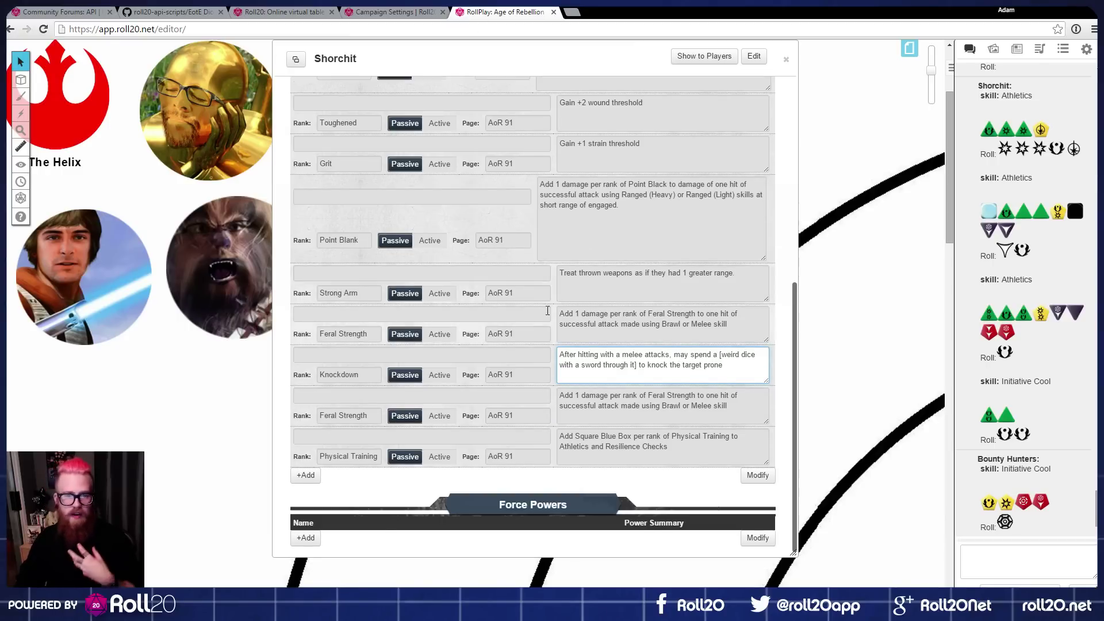
scroll(422, 254, up, 5)
scroll(424, 345, down, 5)
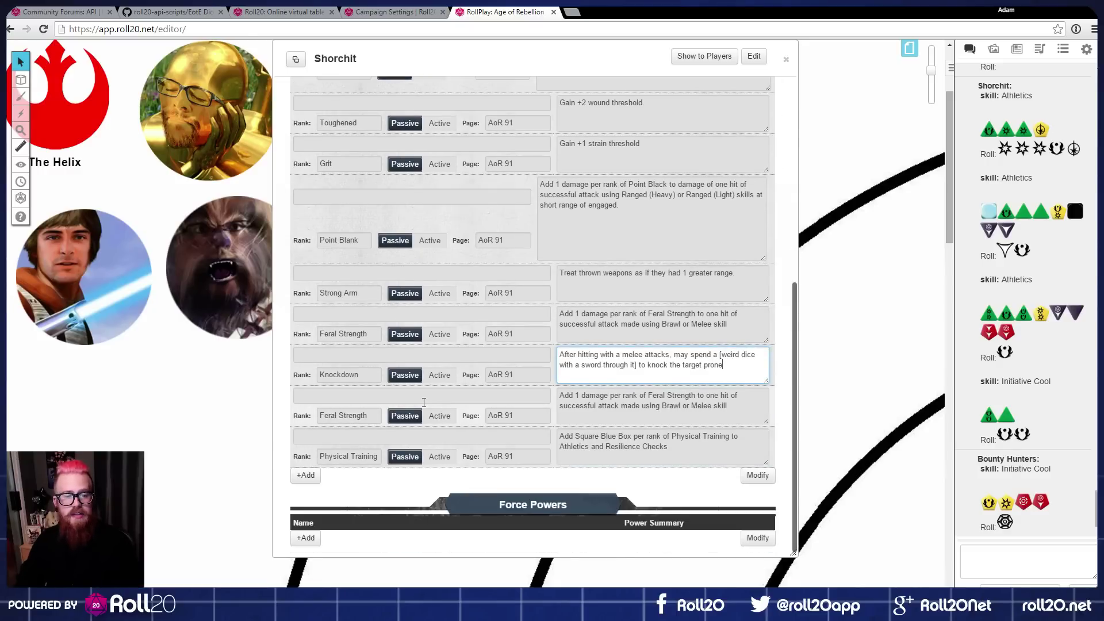
Step: Compare the Wookiee Rage name entry with the Toughened talent's rank entry and review the rest of the talent list
scroll(424, 401, up, 4)
triple_click(379, 200)
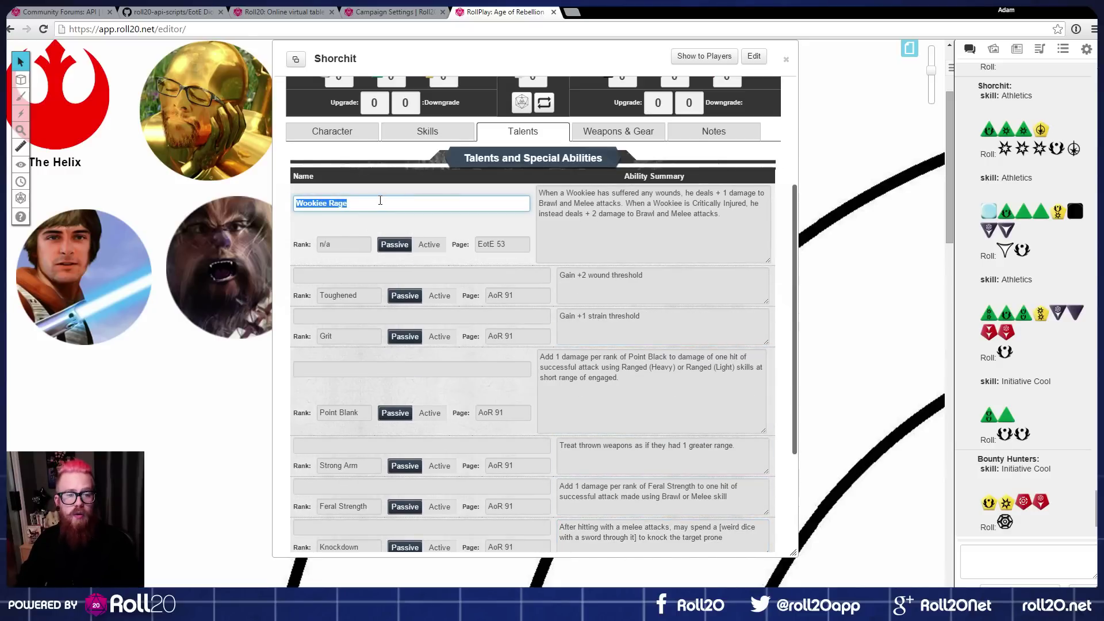
click(357, 291)
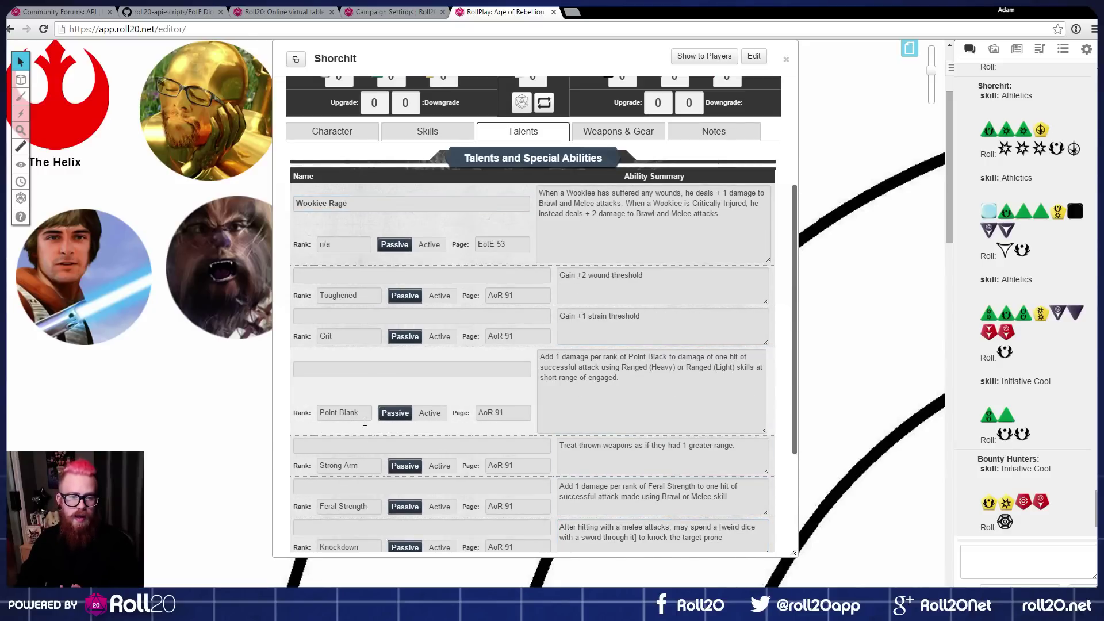
scroll(359, 442, down, 1)
scroll(331, 424, down, 2)
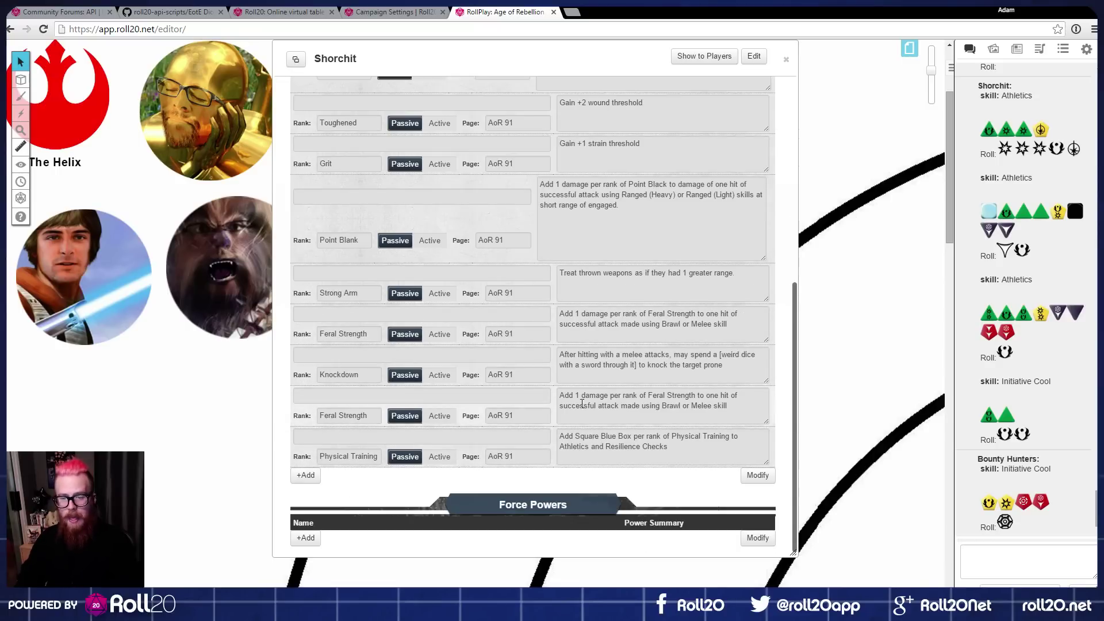
Step: Close Shorchit's sheet and open the character sheet of the PC Johric Sonlok from the journal
click(785, 60)
click(994, 51)
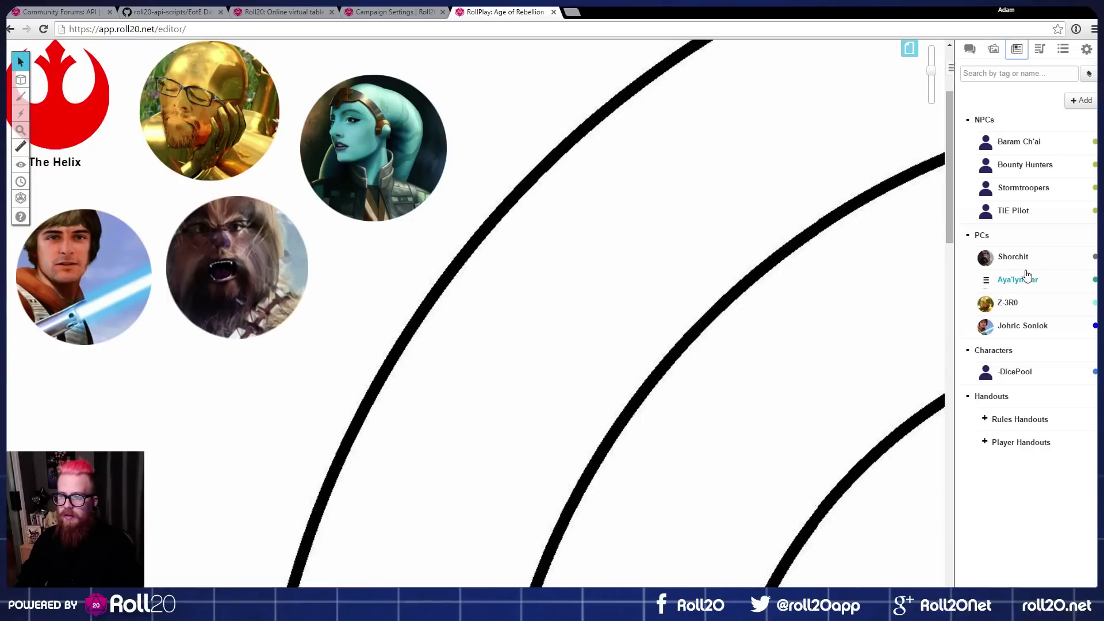
click(1016, 331)
click(387, 109)
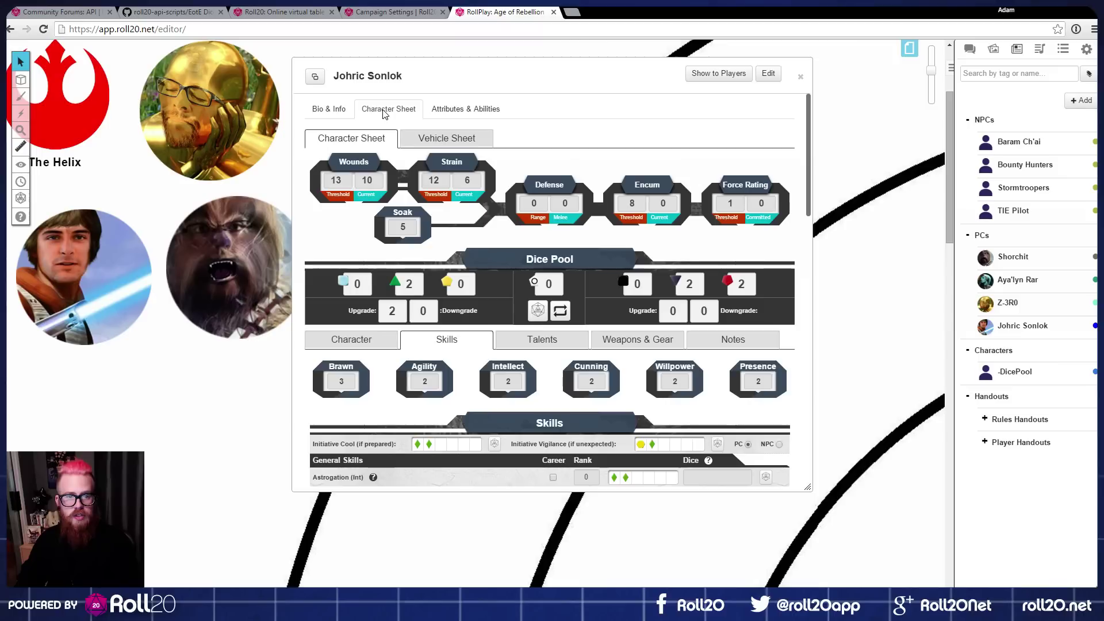
Step: Open Johric Sonlok's talents and force powers, and toggle the Enhance power's upgrade list off and on again
scroll(512, 250, down, 3)
click(552, 172)
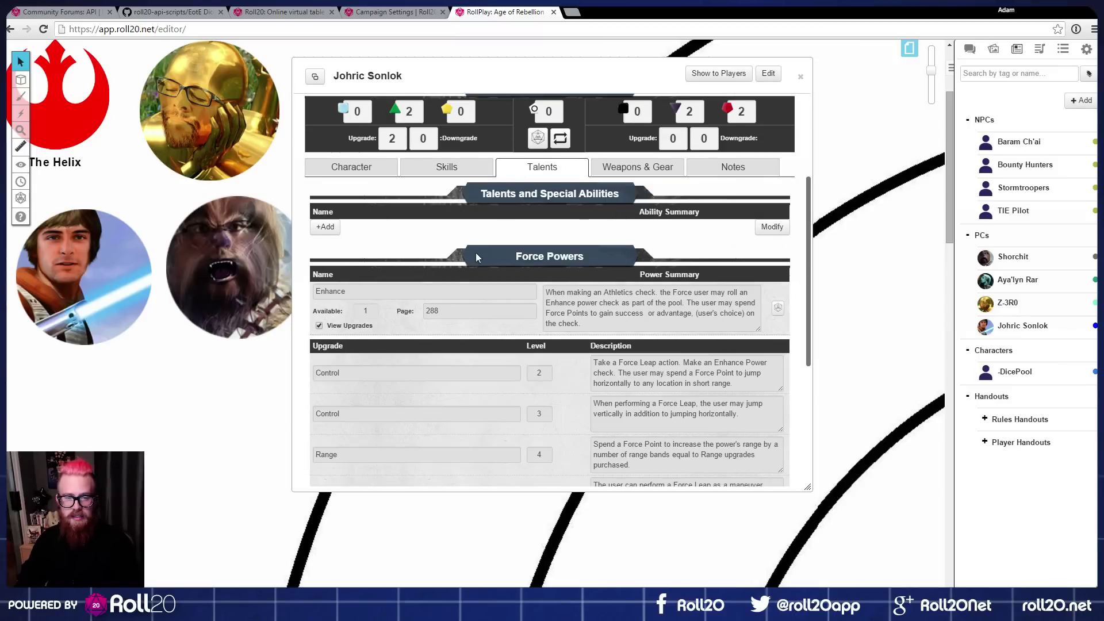
scroll(524, 236, down, 1)
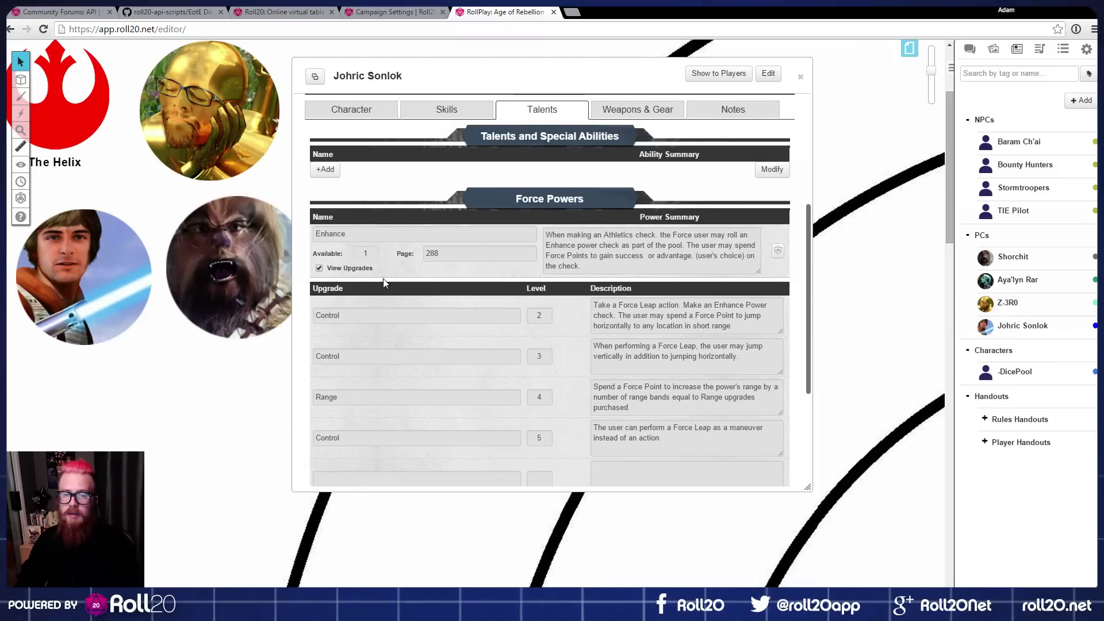
click(319, 269)
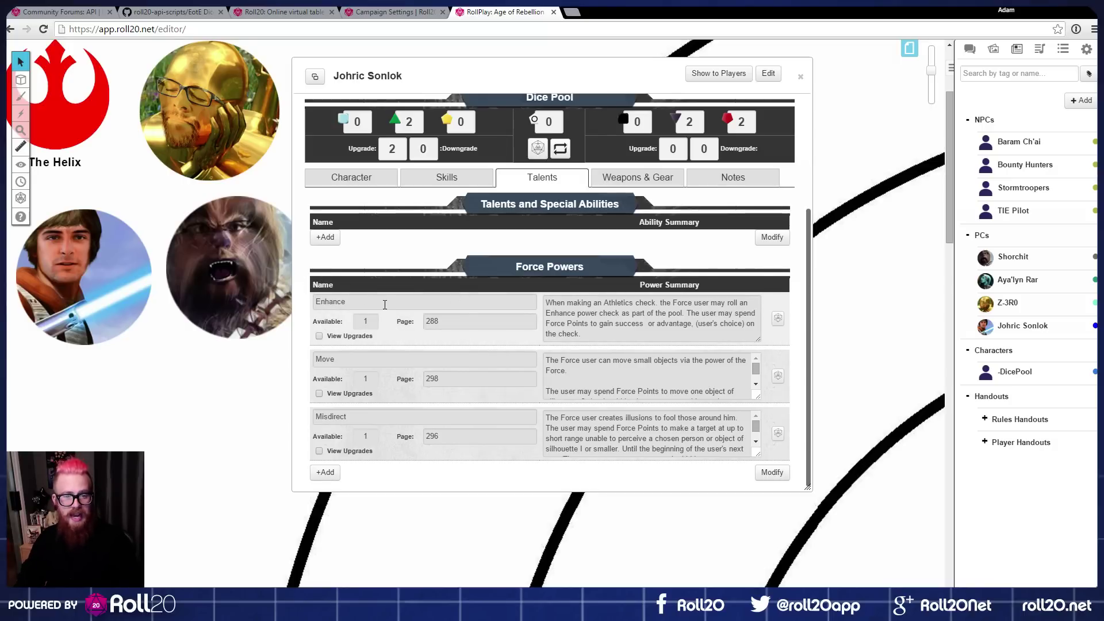
click(319, 336)
scroll(388, 353, down, 2)
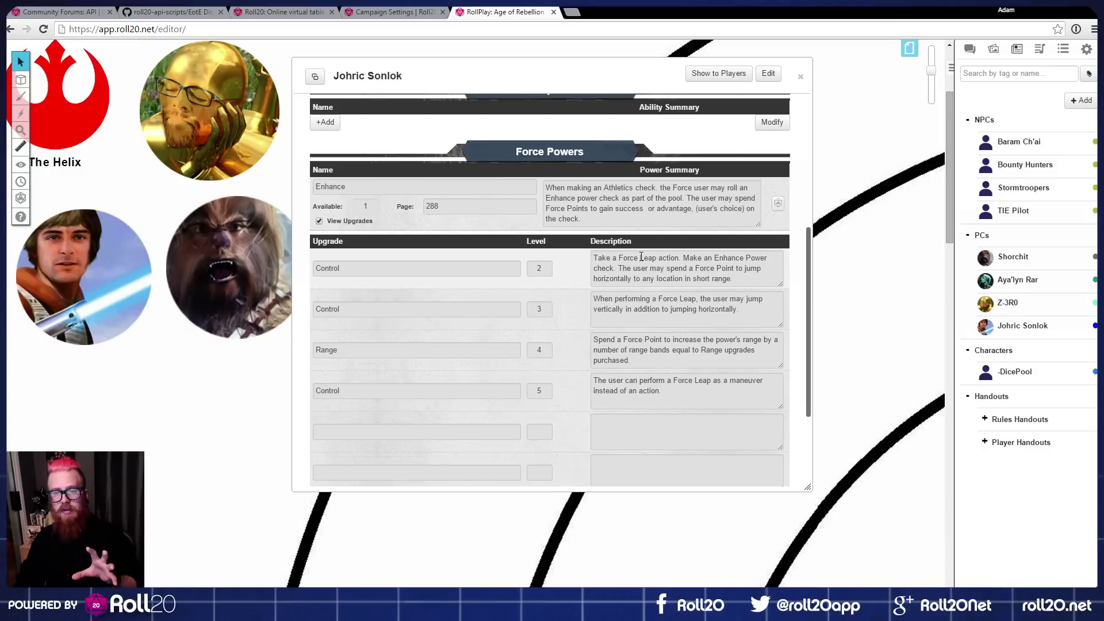
Step: Look through the Enhance upgrades and enlarge the power summary boxes of Move and Misdirect
scroll(580, 299, down, 2)
scroll(604, 329, down, 1)
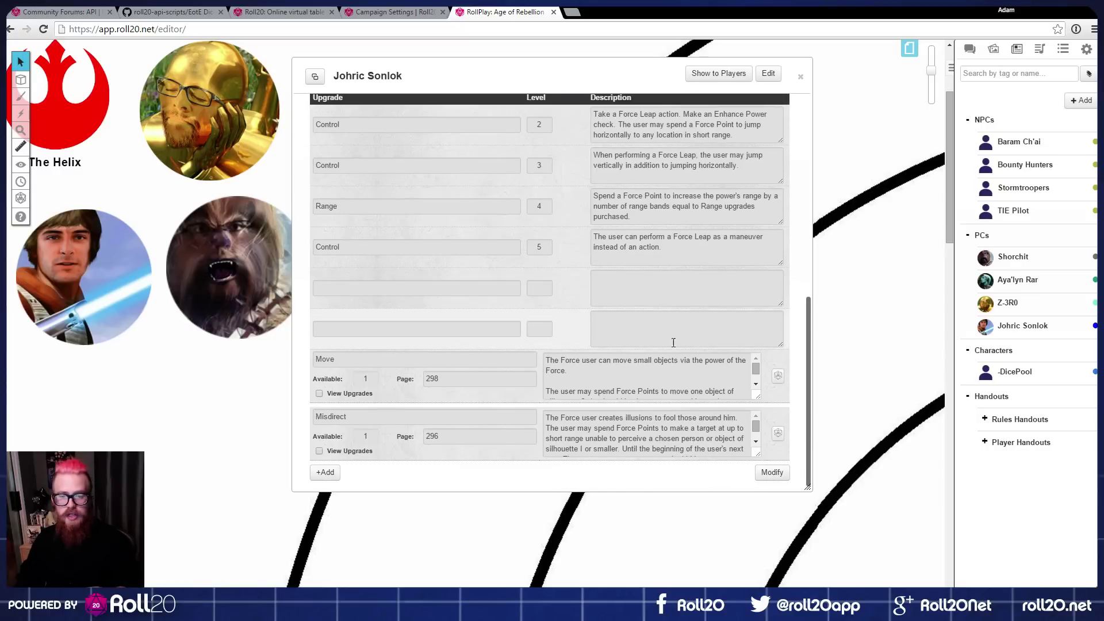
drag(759, 396, 760, 481)
scroll(760, 437, down, 1)
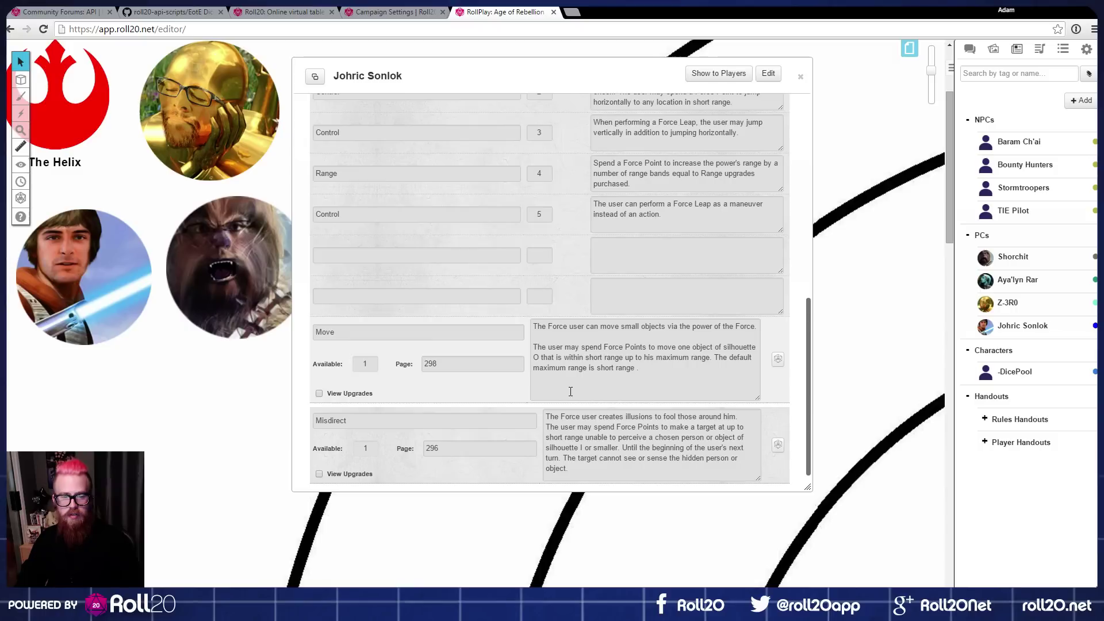
Step: Display the chat log and roll Johric Sonlok's Enhance force power
scroll(575, 394, up, 4)
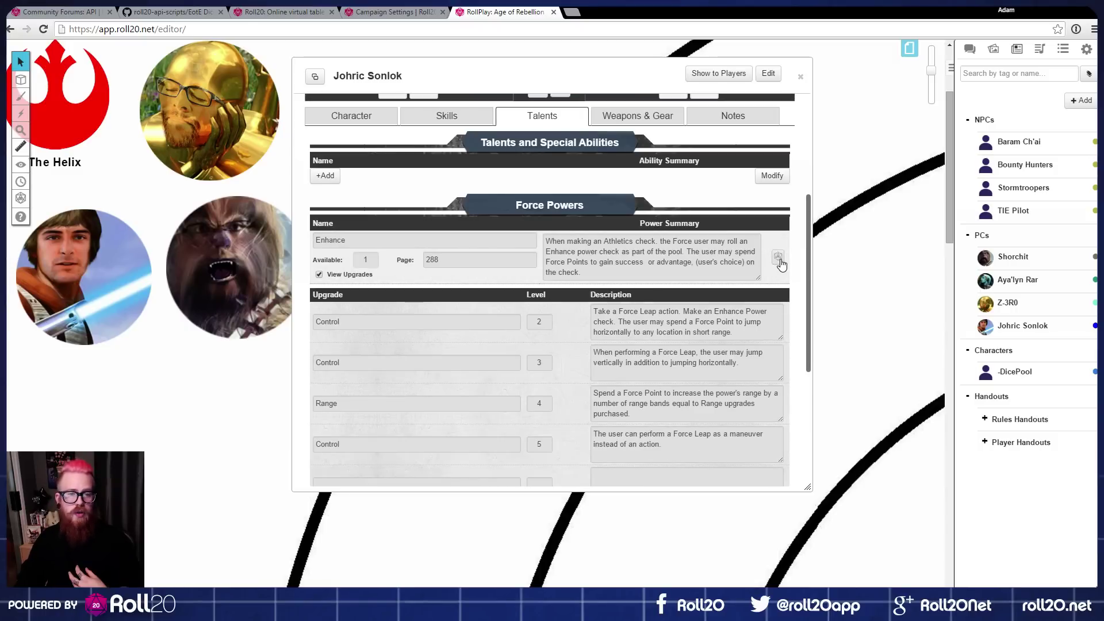
click(970, 52)
scroll(735, 197, up, 4)
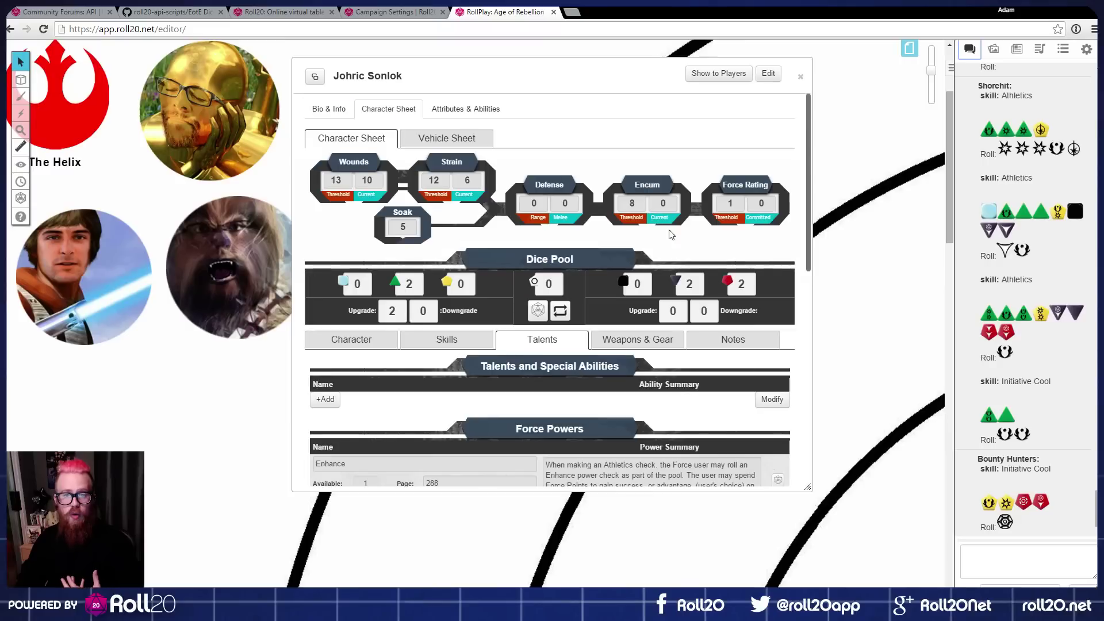
scroll(742, 192, down, 5)
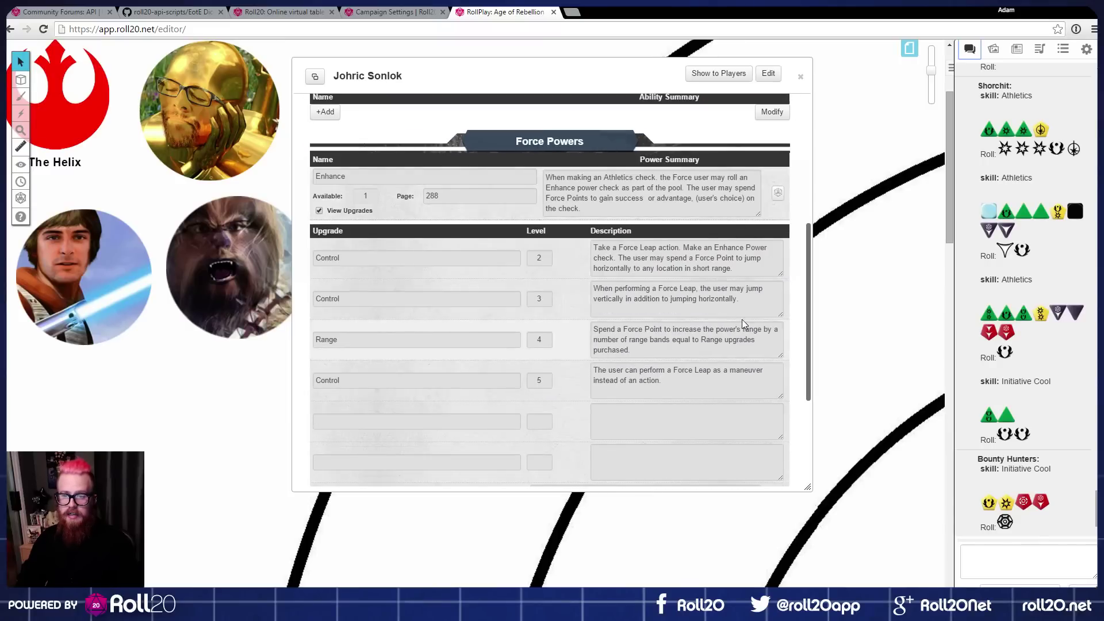
click(777, 193)
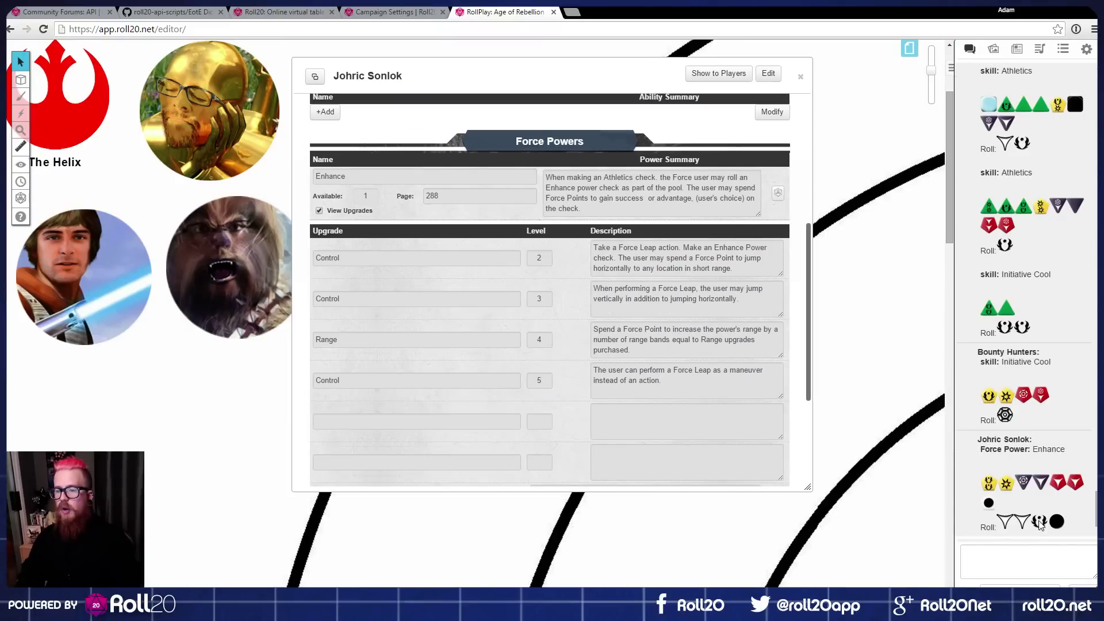
Step: Set the difficulty, challenge and ability dice and the ability upgrade in Johric's dice pool to 0
scroll(786, 353, up, 4)
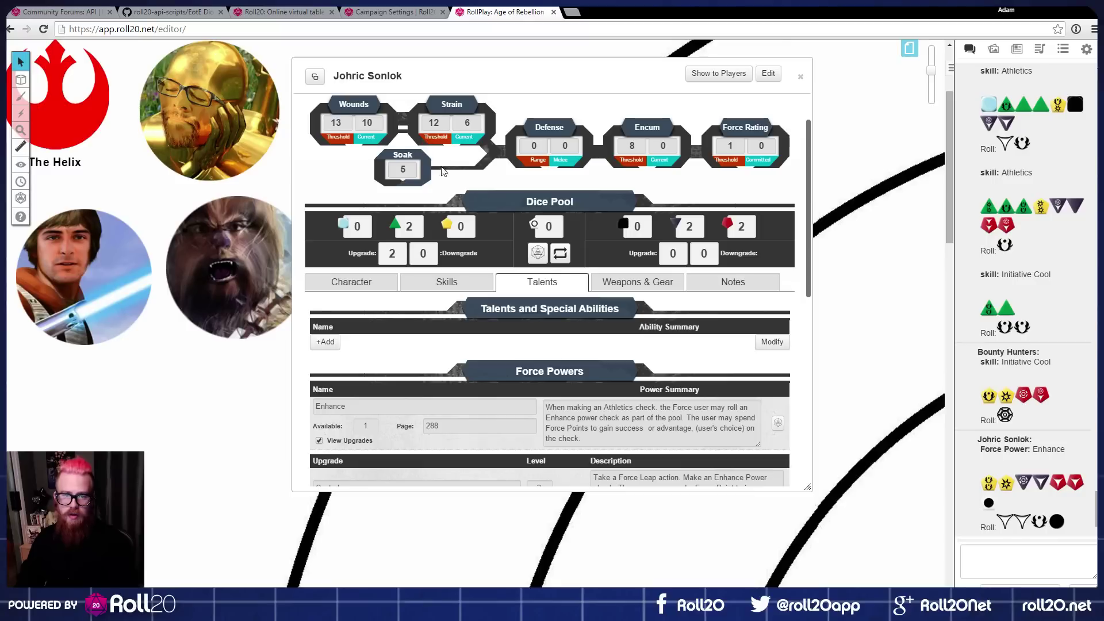
click(697, 230)
click(698, 230)
click(749, 230)
click(749, 230)
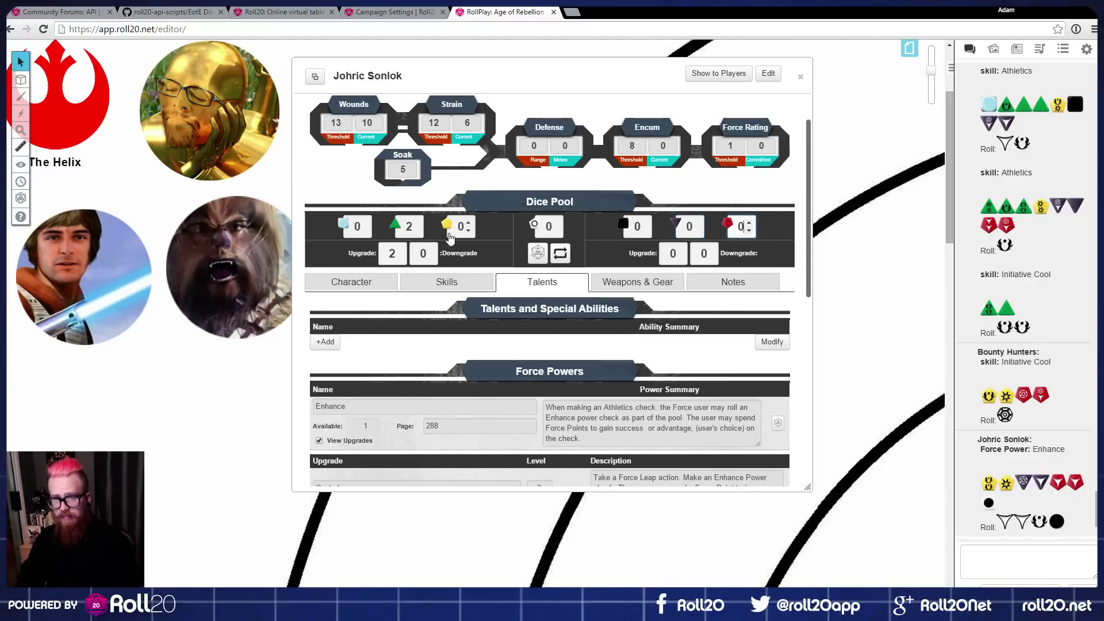
click(416, 230)
click(416, 230)
click(400, 257)
click(399, 257)
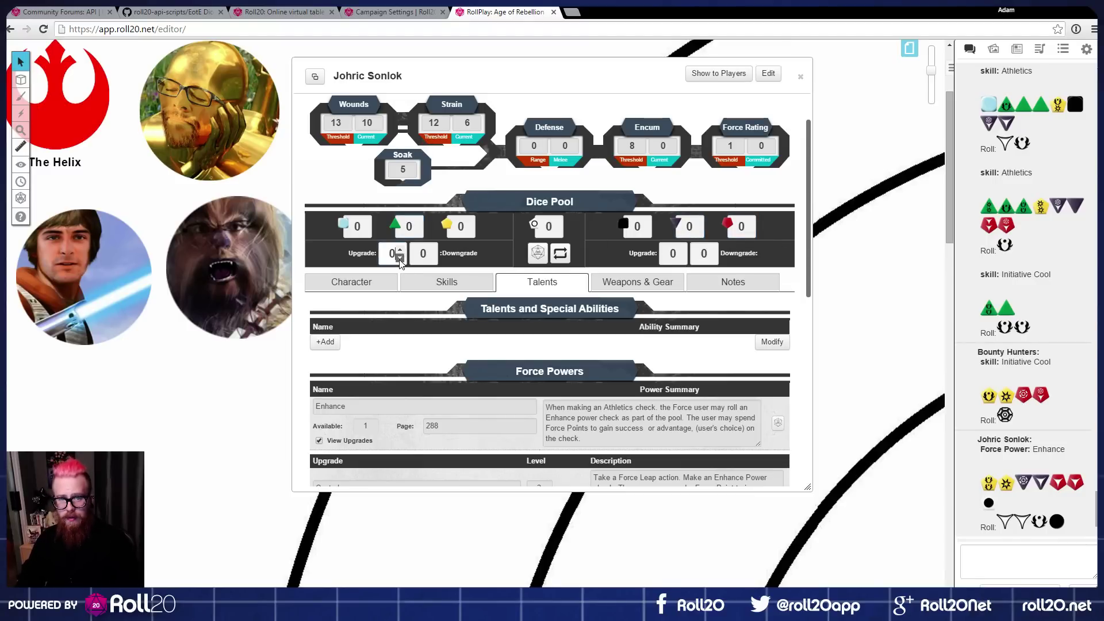
Step: Roll the Enhance force power with the emptied dice pool and highlight the power's name in the chat
scroll(661, 310, down, 1)
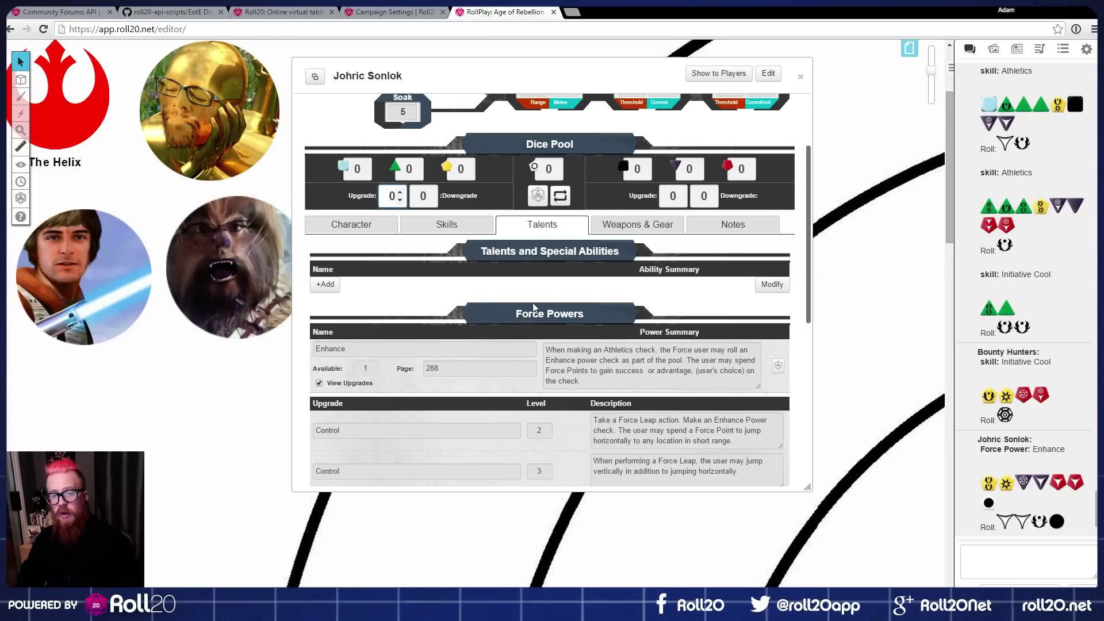
scroll(768, 244, up, 4)
scroll(779, 311, down, 4)
click(777, 366)
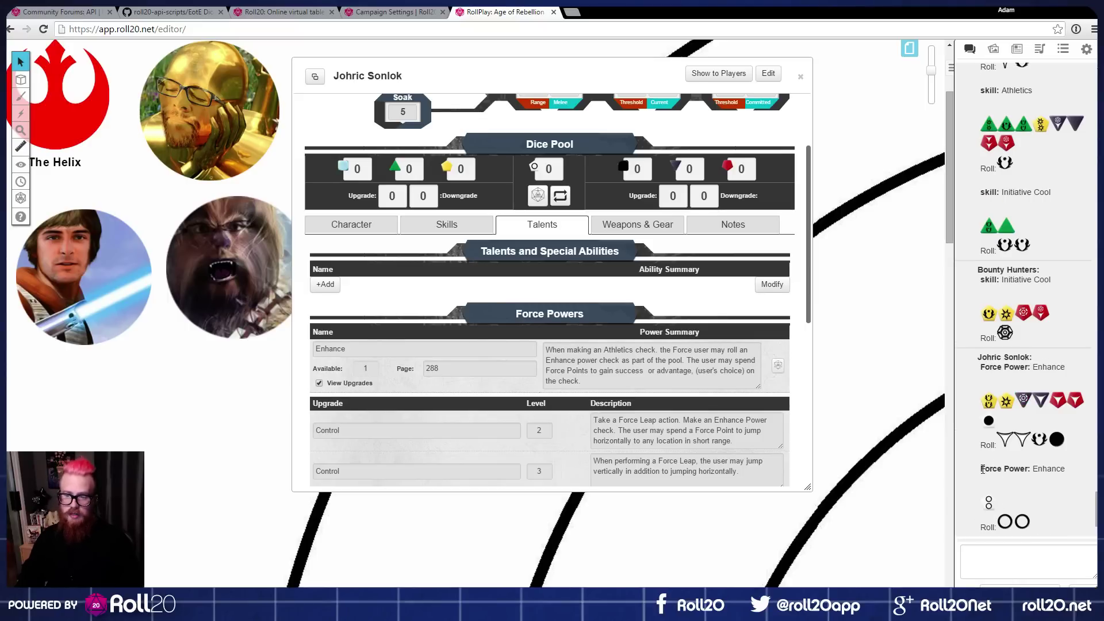
drag(988, 468, 1078, 468)
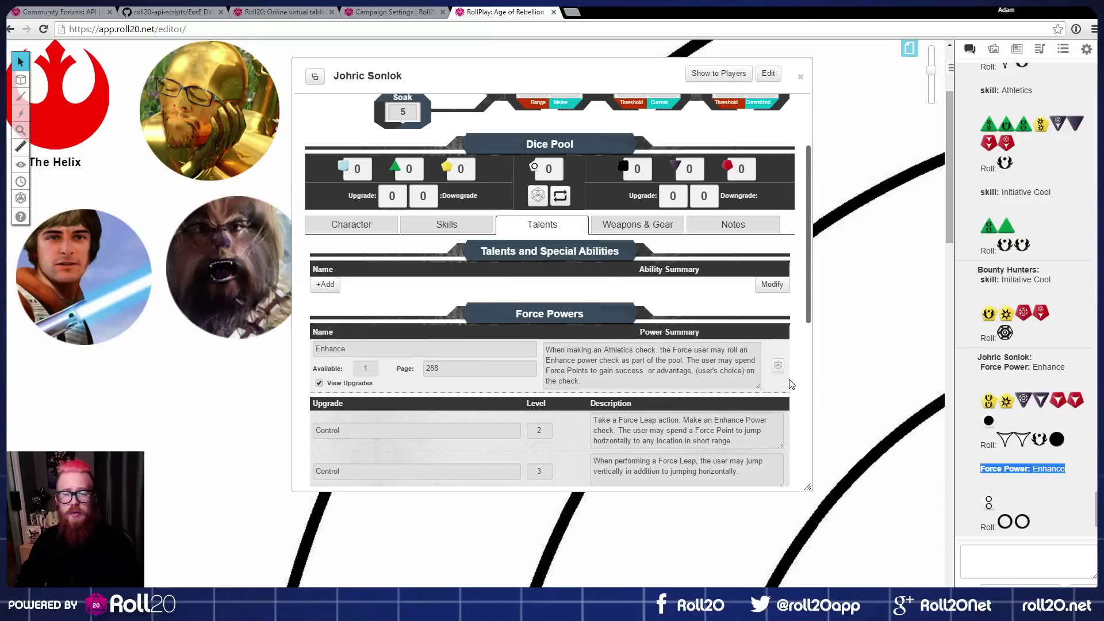
Step: View Johric Sonlok's weapons and gear, and close the sheet to return to the journal
click(642, 229)
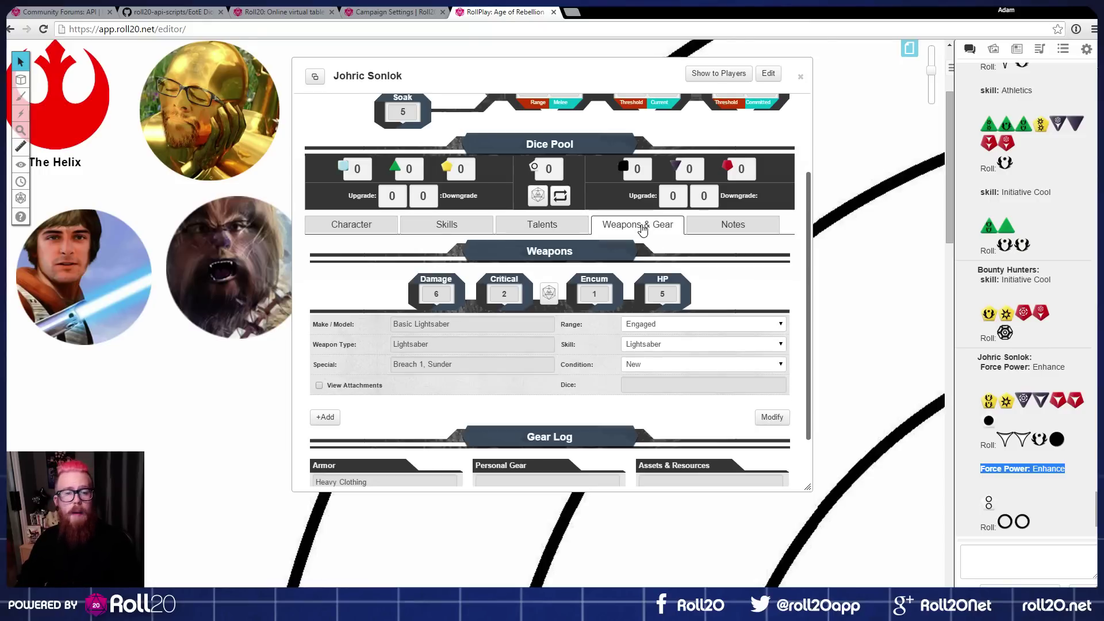
click(800, 77)
click(994, 52)
click(1016, 50)
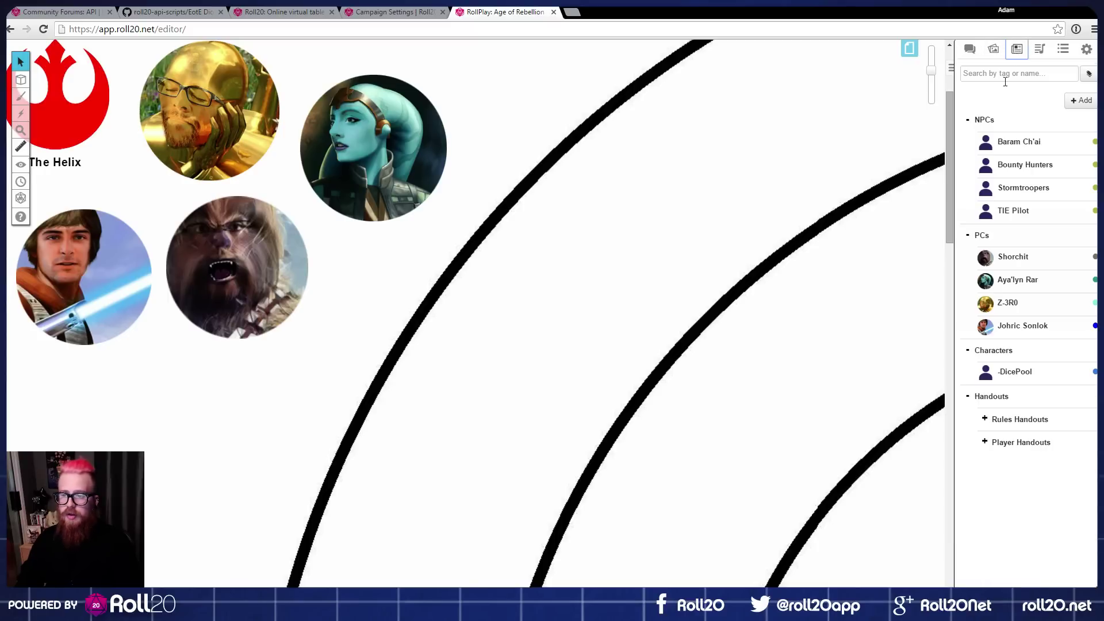
Step: Open Aya'lyn Rar's character sheet and review the Light Blaster Pistol and Disruptor Pistol in the weapons section
click(1019, 280)
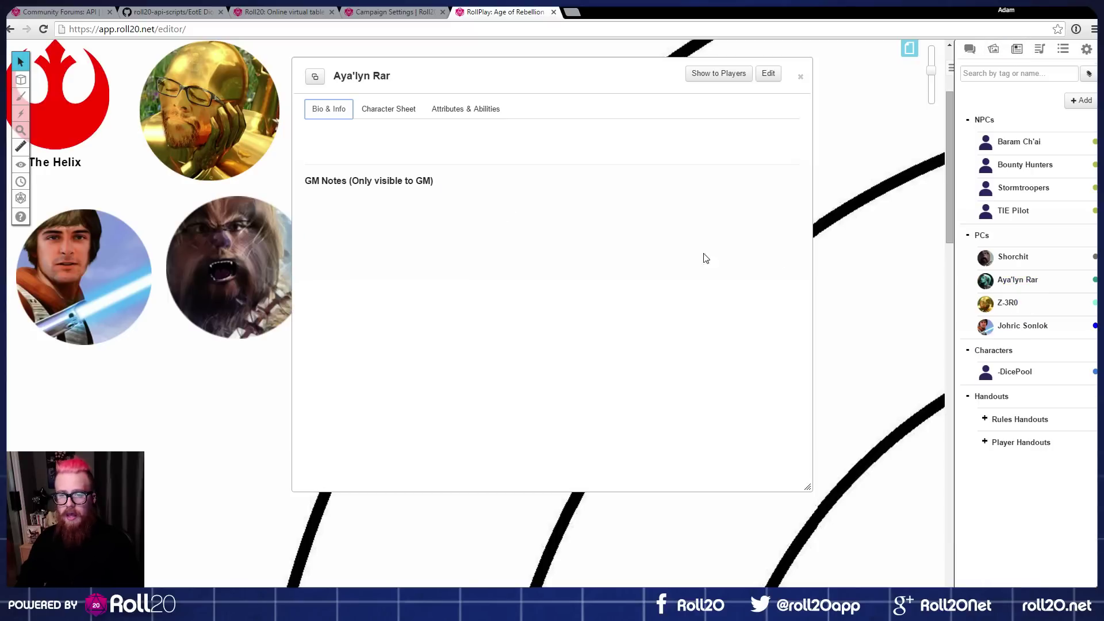
click(394, 109)
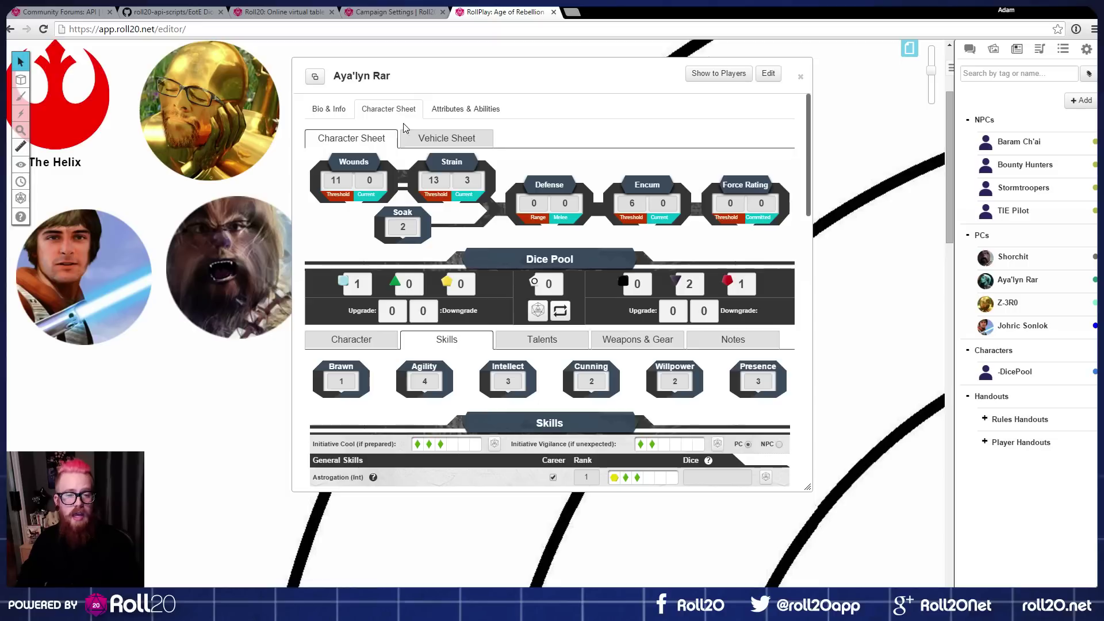
click(542, 339)
click(638, 339)
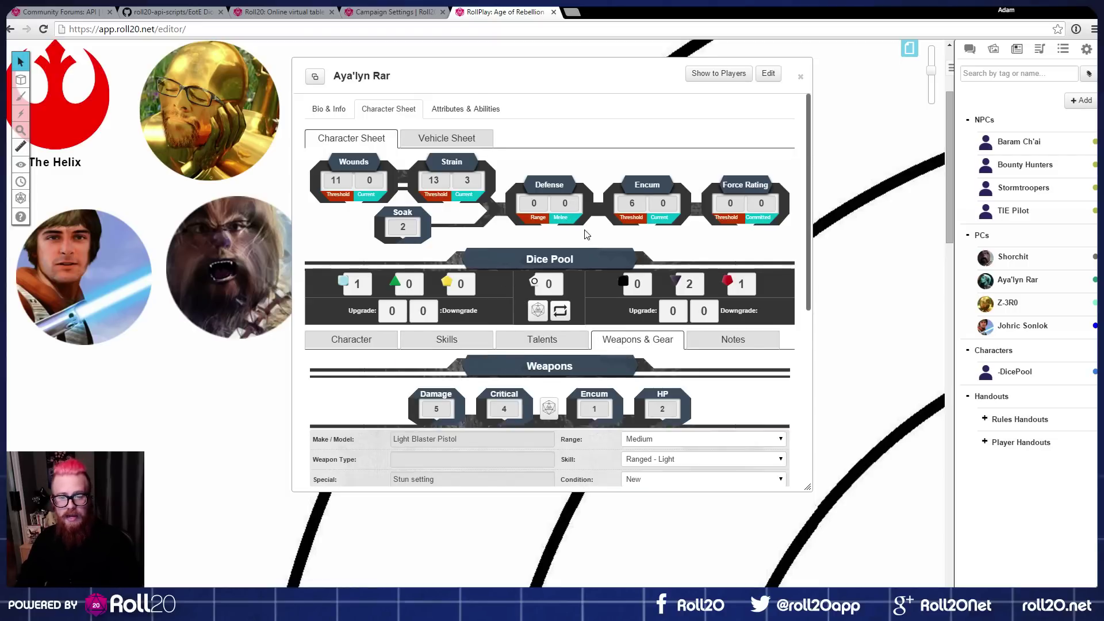
scroll(521, 402, down, 3)
scroll(520, 402, down, 1)
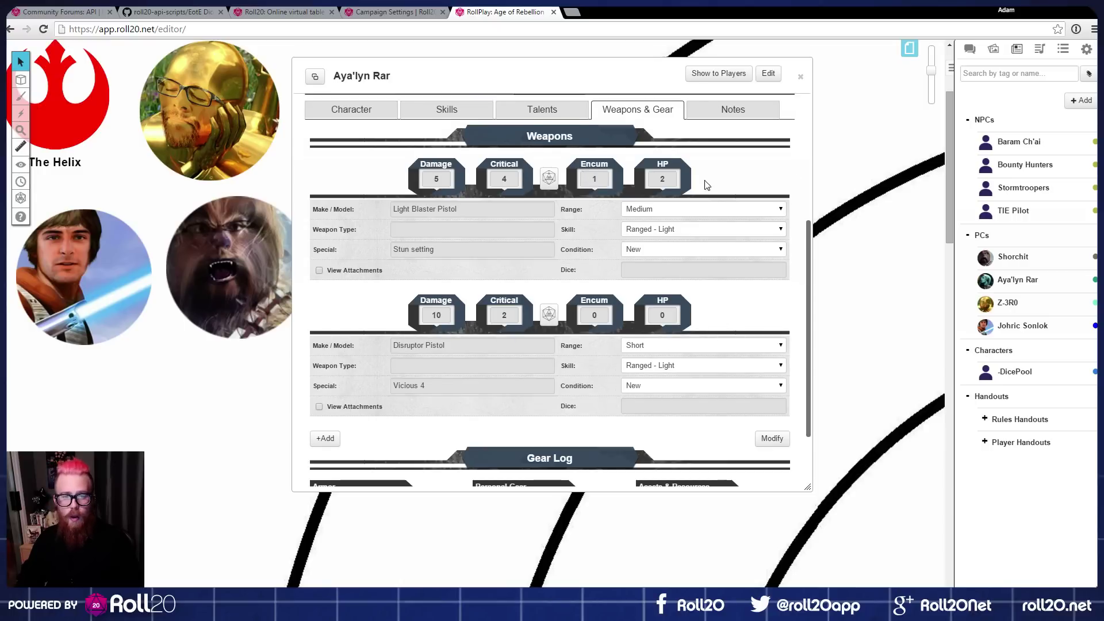
double_click(437, 315)
click(539, 294)
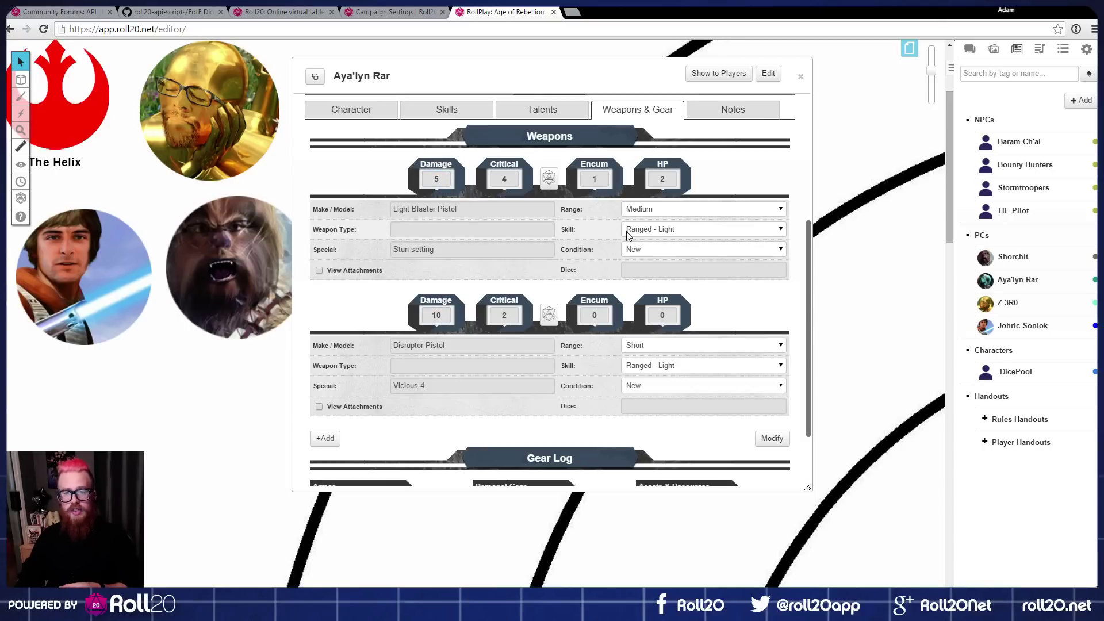
Step: Set Aya'lyn Rar's difficulty and challenge dice to 0 and enter 2p 1r as the Light Blaster Pistol's dice
scroll(673, 369, up, 5)
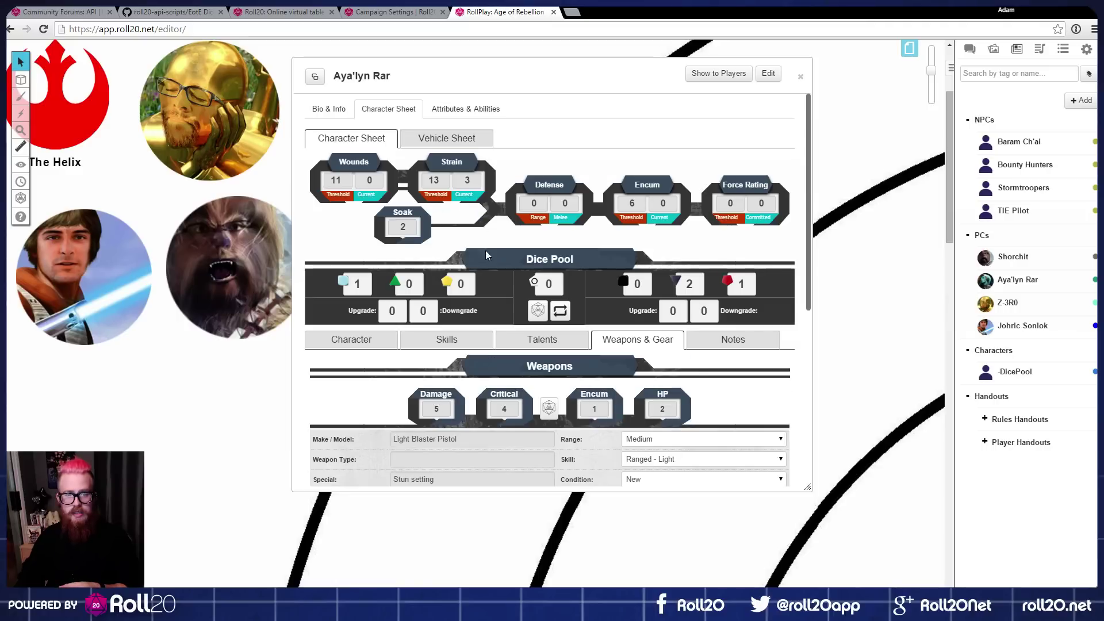
double_click(697, 289)
click(749, 289)
scroll(628, 409, down, 4)
click(629, 408)
click(635, 271)
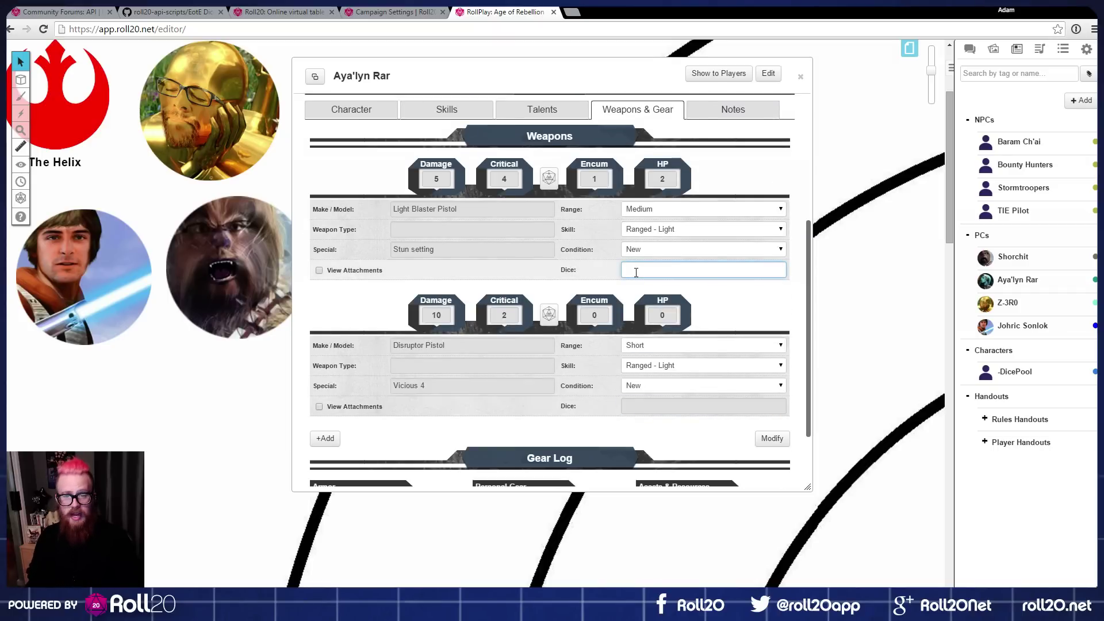
text(2p 1r)
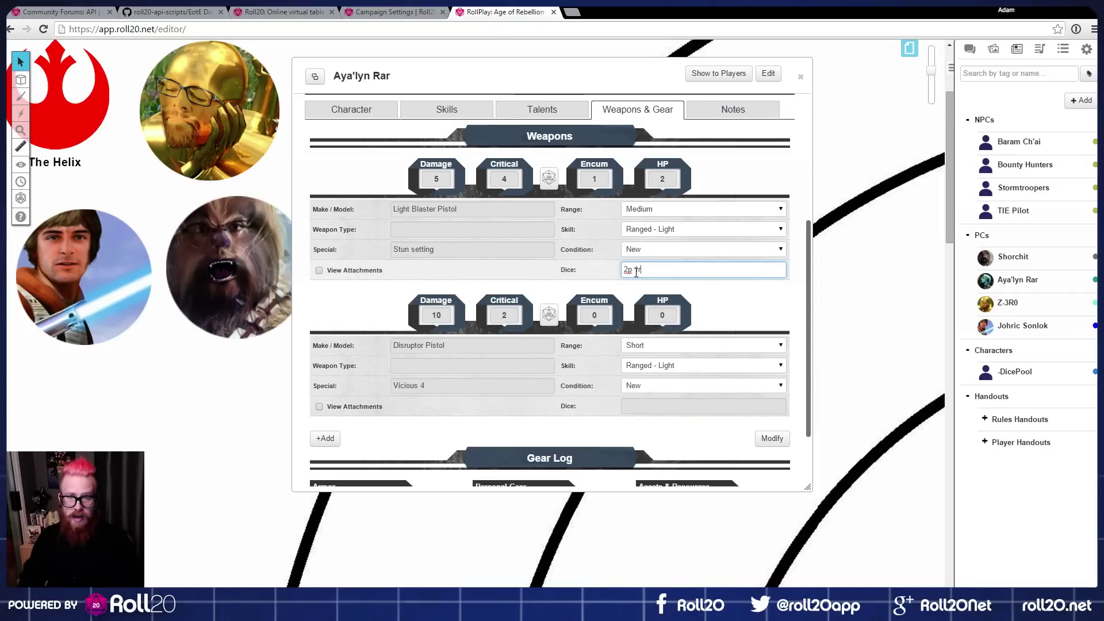
Step: Roll the Light Blaster Pistol and highlight its weapon, damage, critical, range and special lines in the chat
click(548, 179)
click(968, 51)
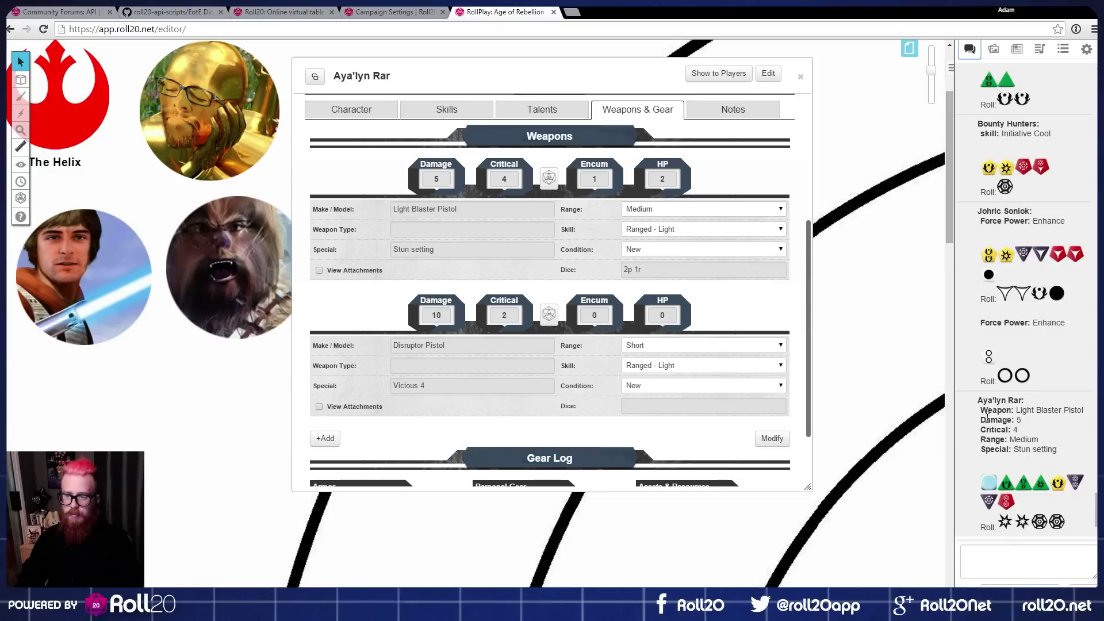
drag(983, 409, 1069, 461)
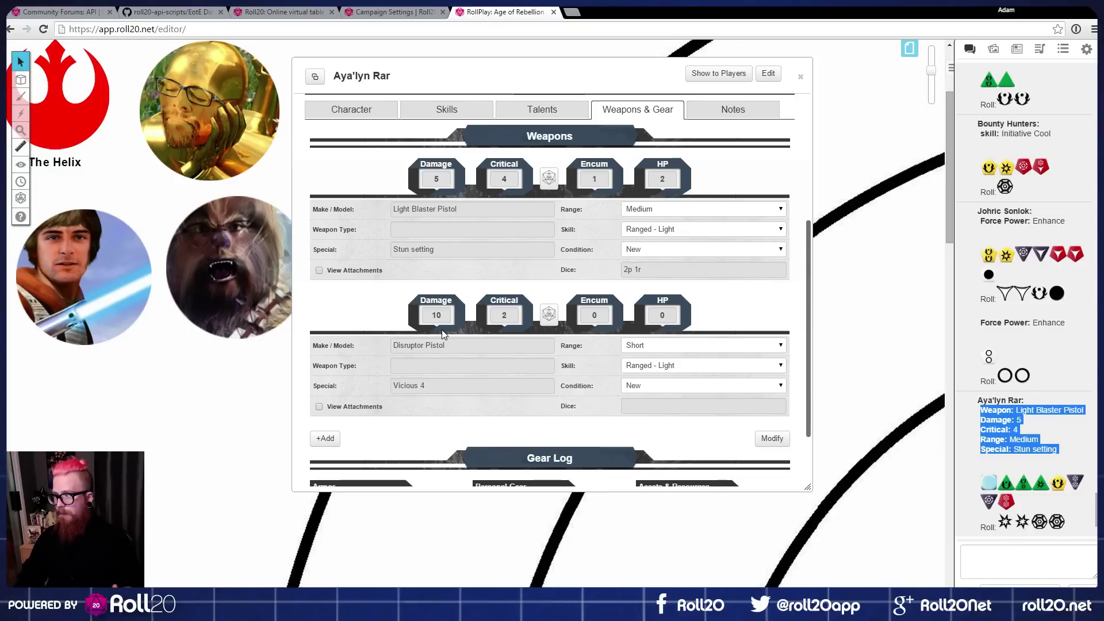
Step: Demonstrate the dice pool reset by clearing the pool, entering 3 setback, 2 challenge and 2 ability dice, and resetting all counts to 0
scroll(597, 256, up, 4)
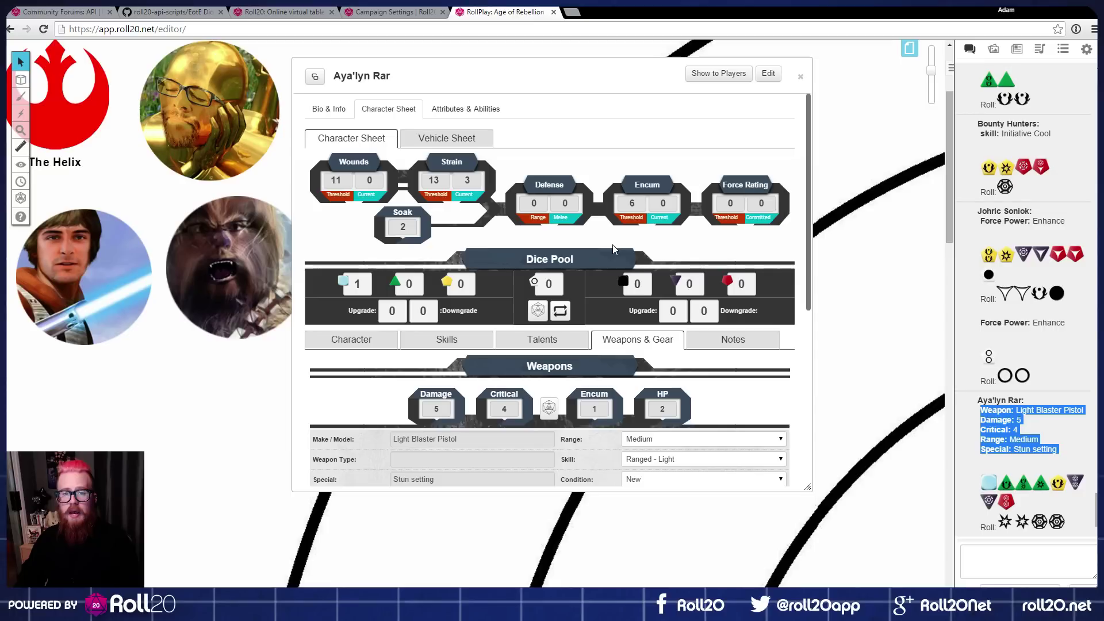
click(561, 312)
click(638, 284)
text(3)
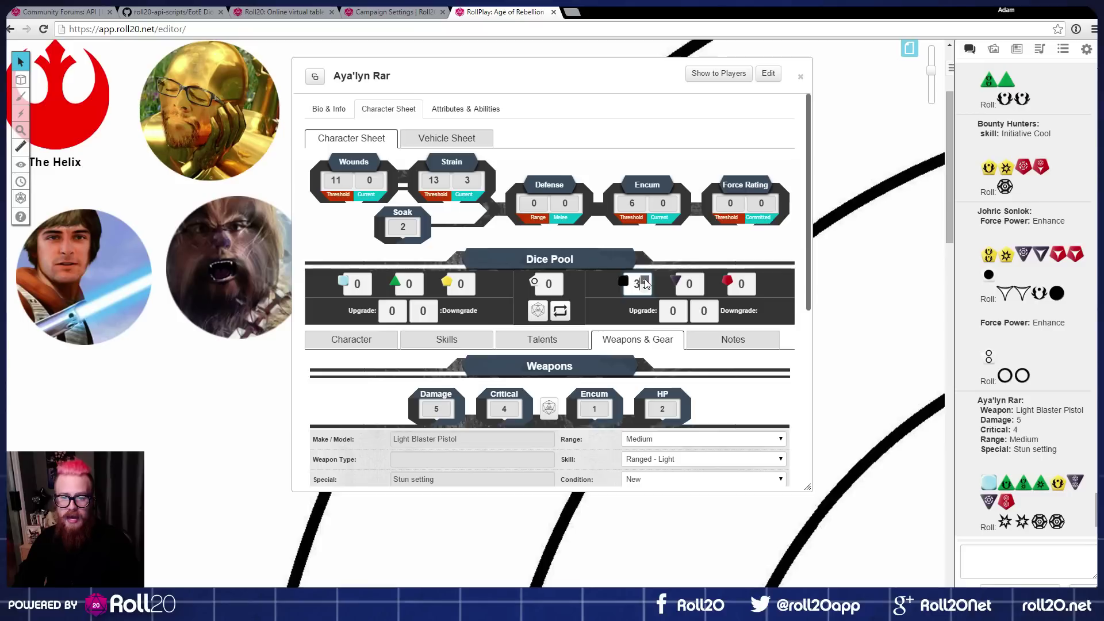
click(743, 284)
text(2)
click(415, 281)
text(2)
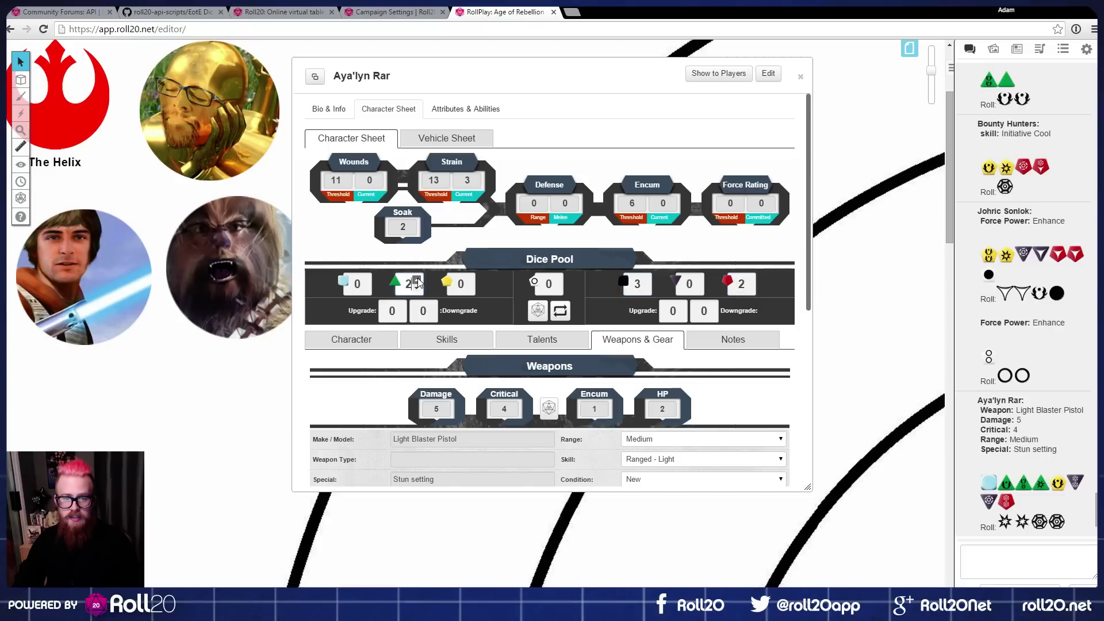
click(560, 312)
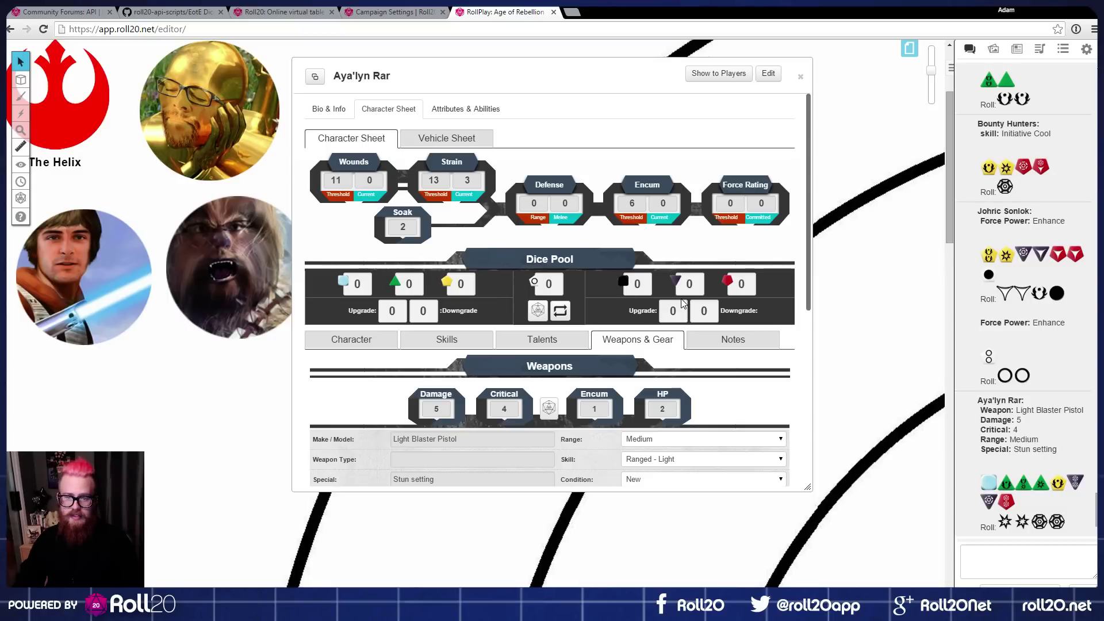
Step: Clear the dice entry of the Light Blaster Pistol
scroll(587, 287, down, 3)
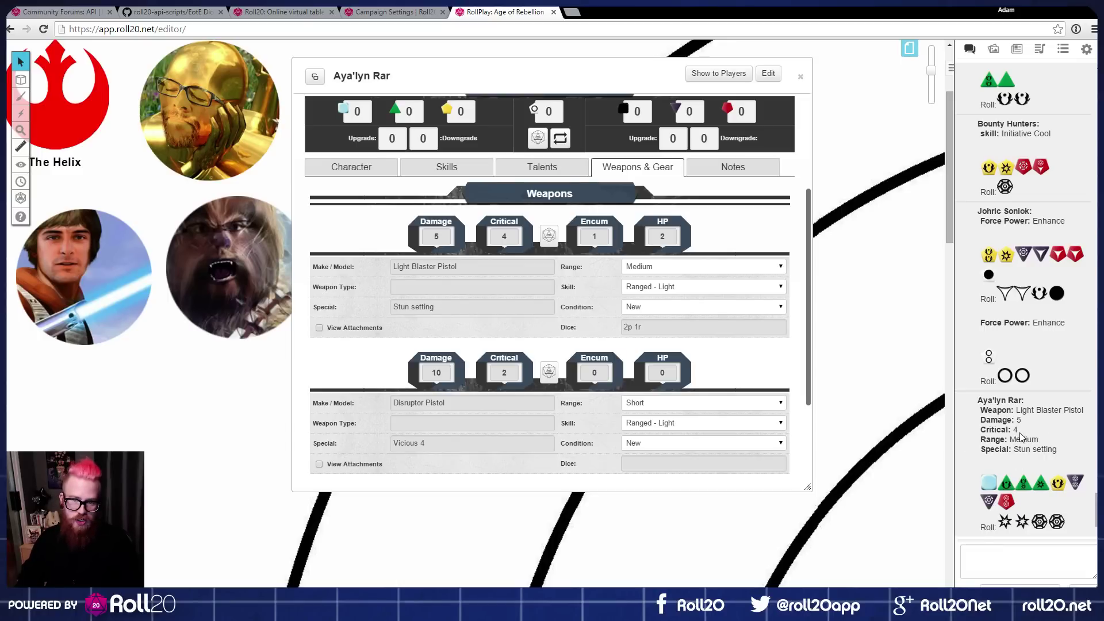
triple_click(674, 332)
key(BackSpace)
click(737, 360)
Step: Look over the gear log and show the attachments table of the Light Blaster Pistol
scroll(745, 358, down, 1)
scroll(744, 357, down, 2)
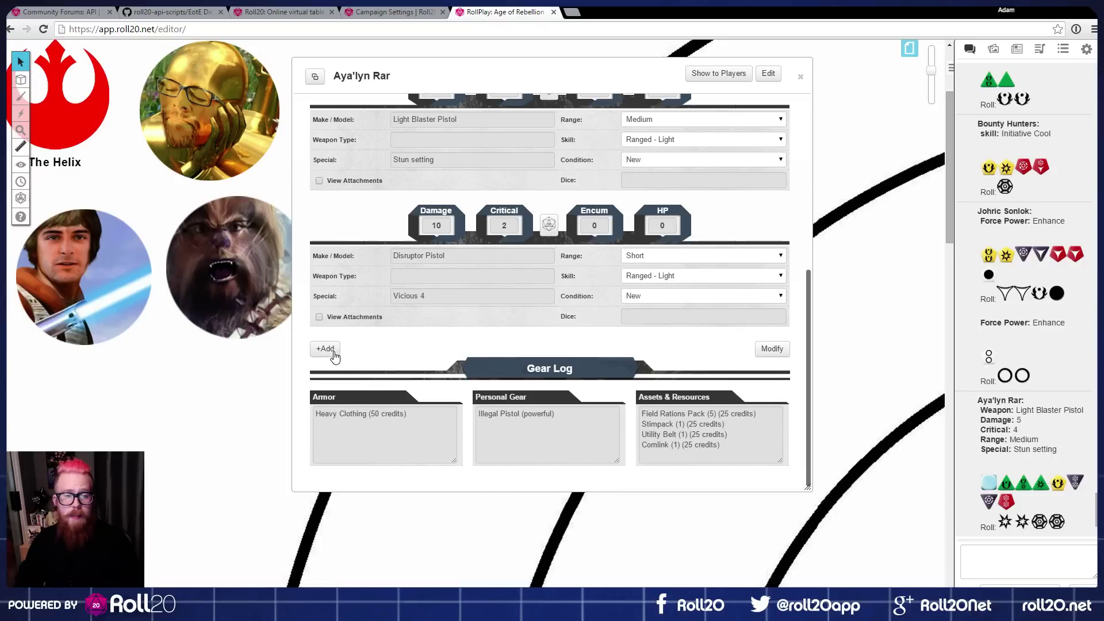
click(319, 180)
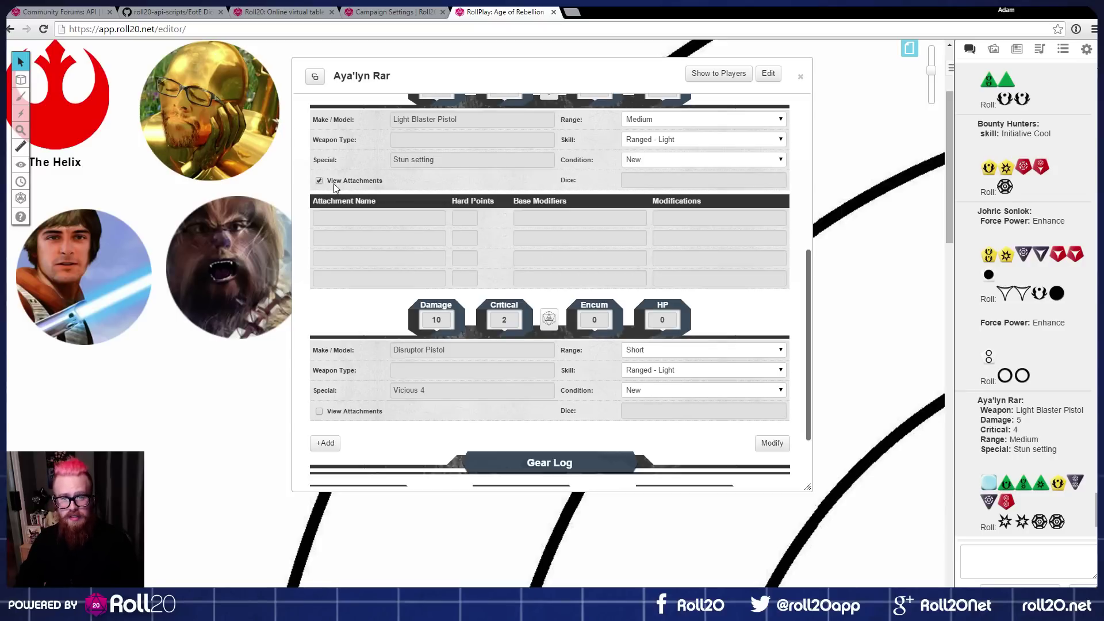
Step: Hide the attachments table of the Light Blaster Pistol and look over the remaining weapons and gear log
click(337, 215)
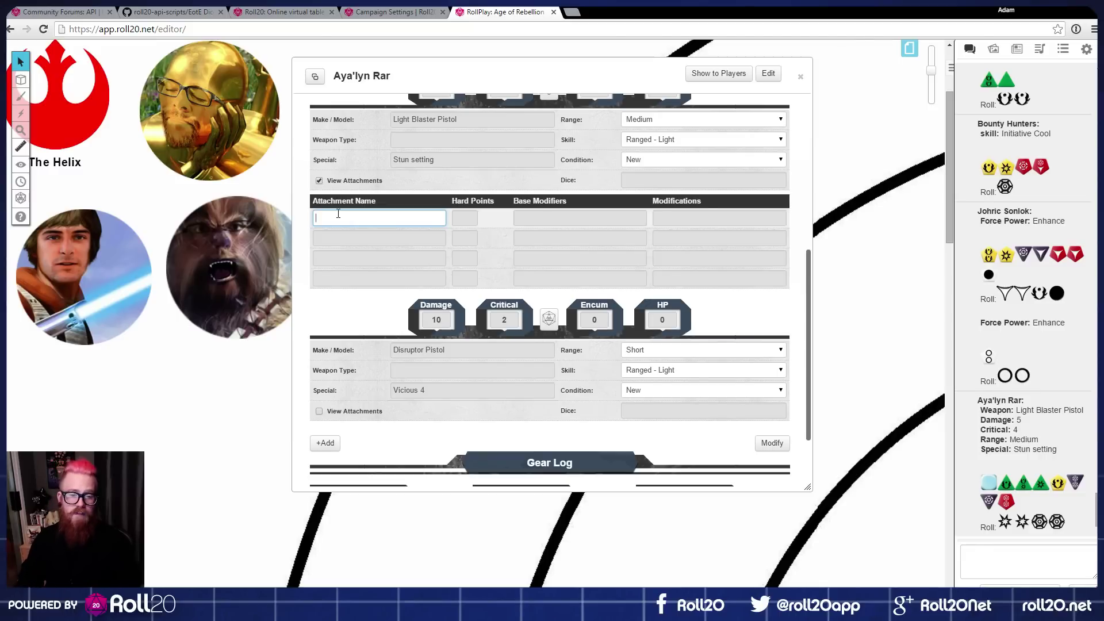
click(320, 181)
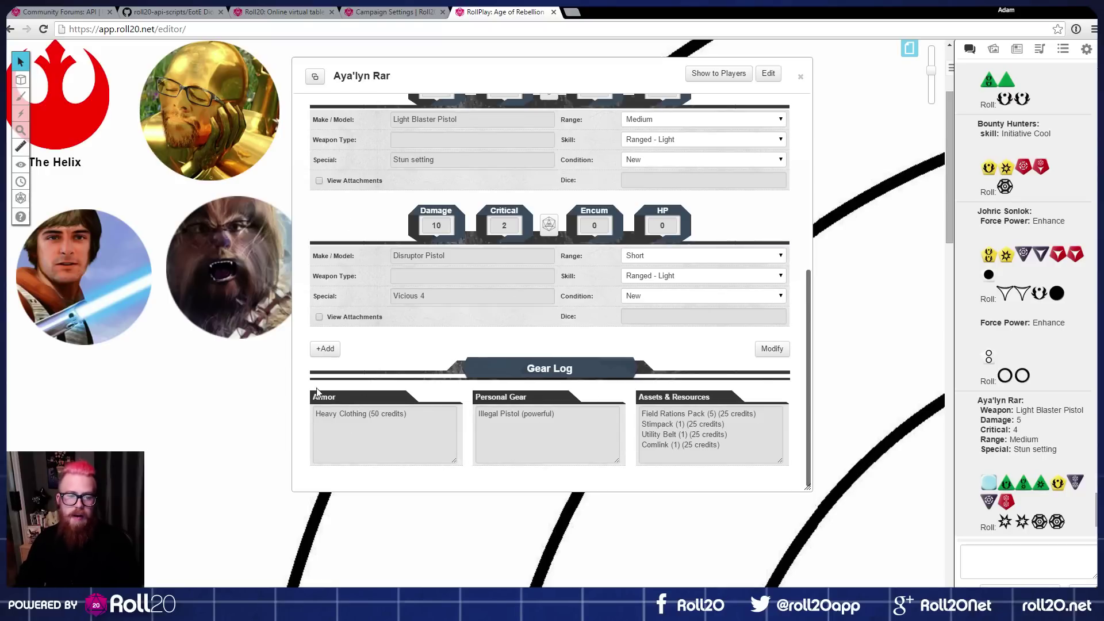
scroll(397, 423, up, 6)
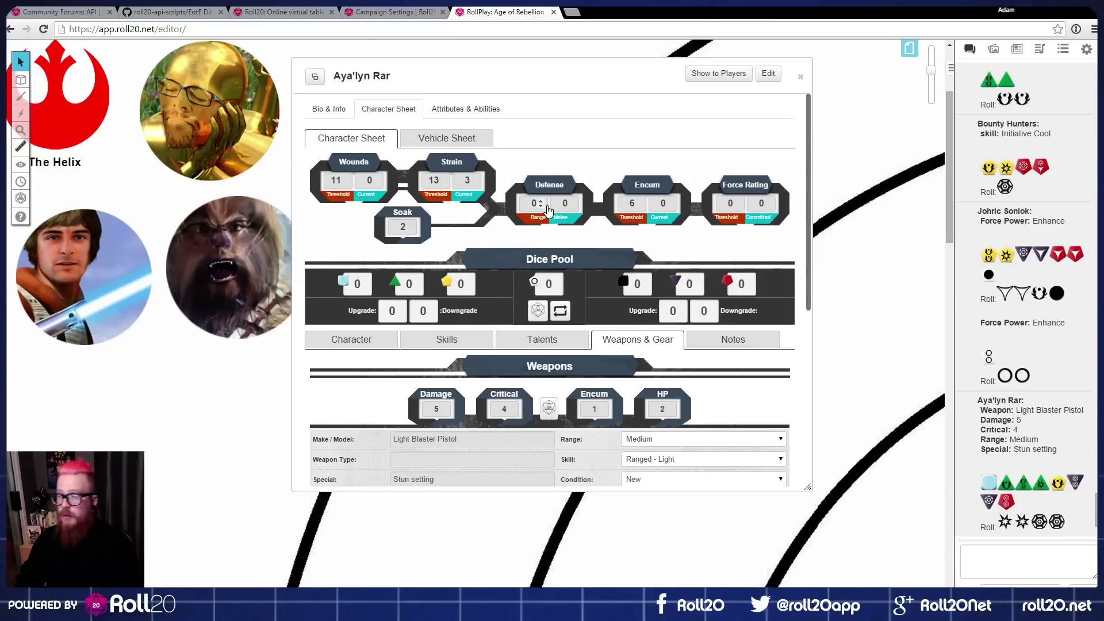
scroll(548, 209, down, 6)
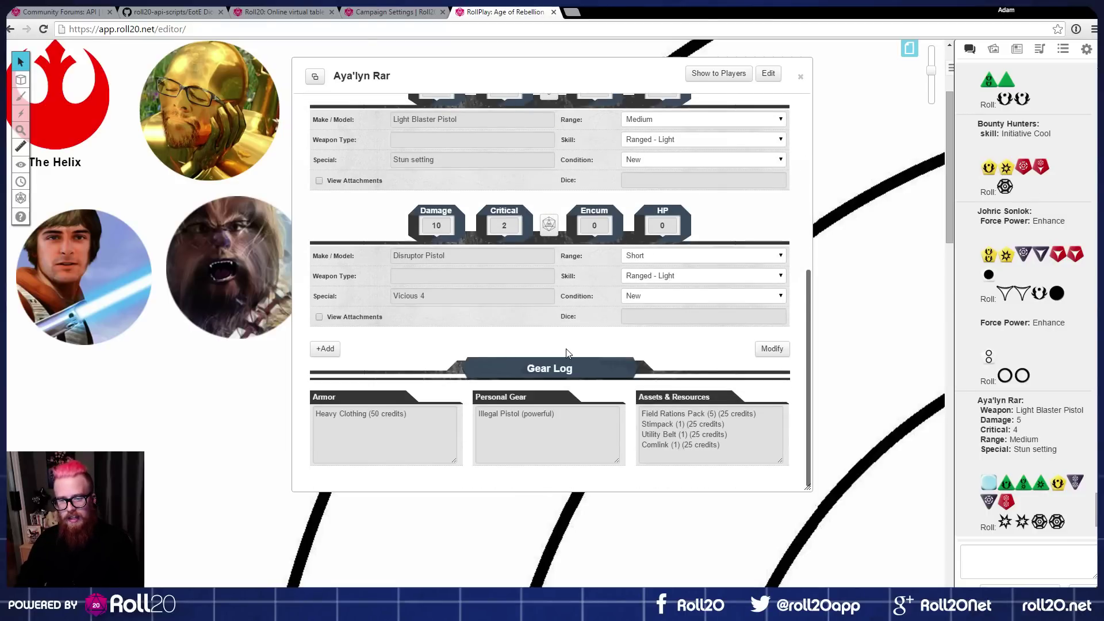
scroll(566, 352, up, 5)
Step: Look over the Notes section of the character sheet and return to the Character section
click(717, 308)
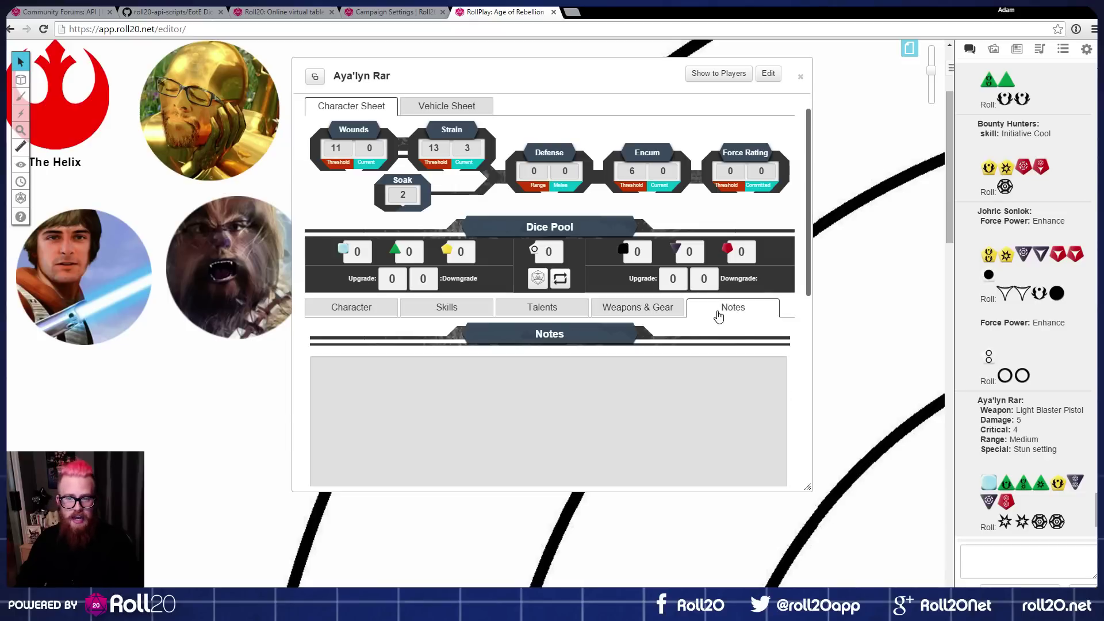
scroll(680, 247, down, 2)
click(595, 287)
scroll(604, 287, down, 1)
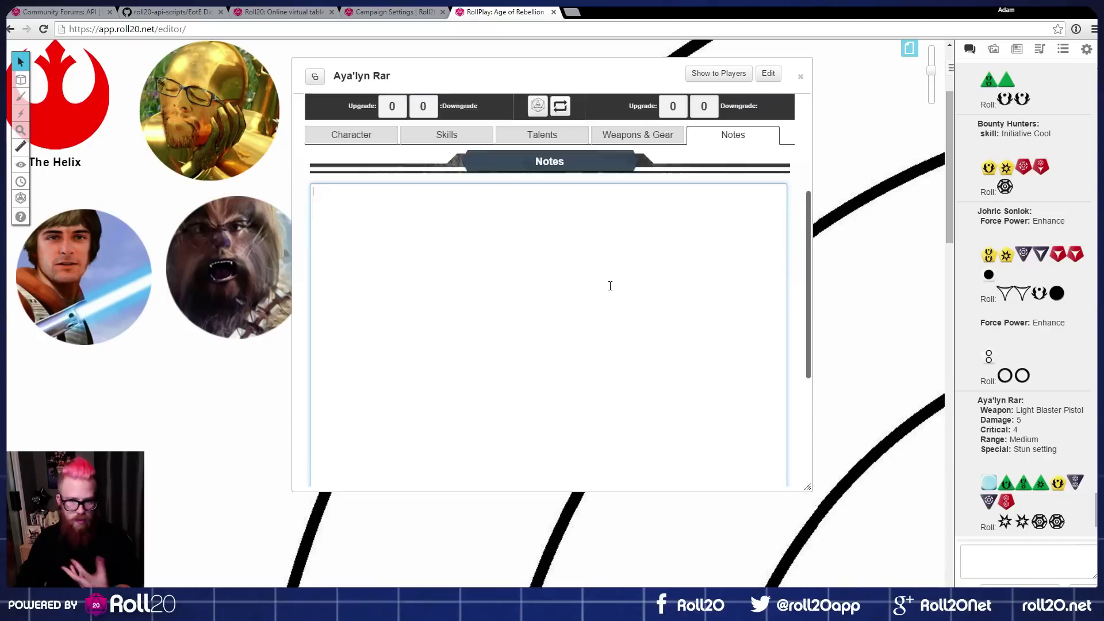
scroll(611, 288, up, 1)
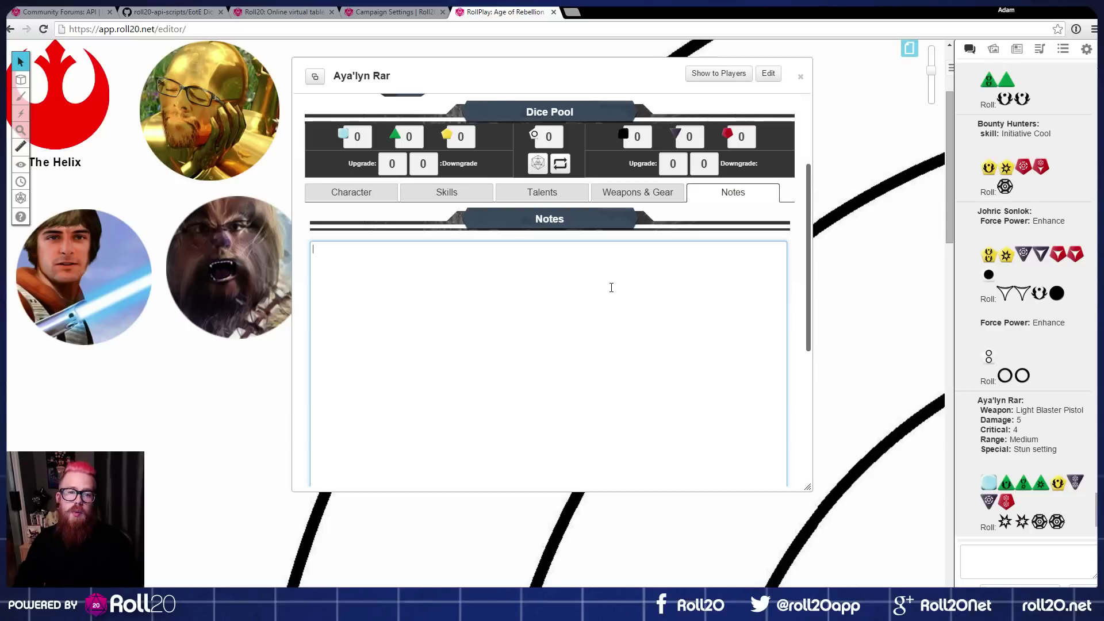
scroll(611, 287, up, 2)
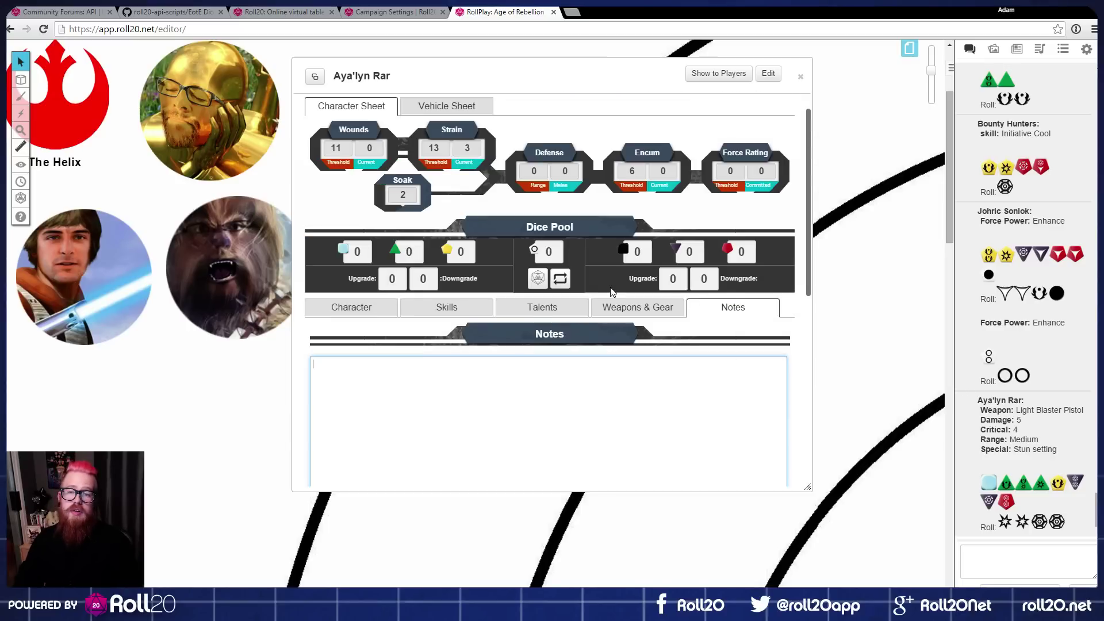
click(375, 310)
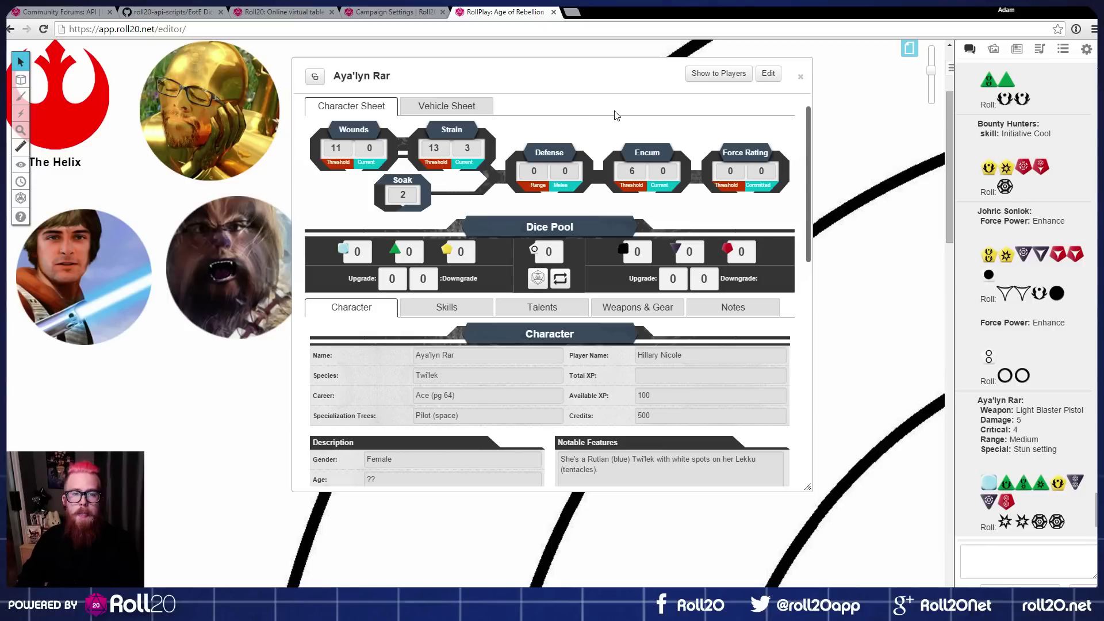
Step: Show the vehicle sheet and set both its Fore and Aft defense values to 1
click(456, 108)
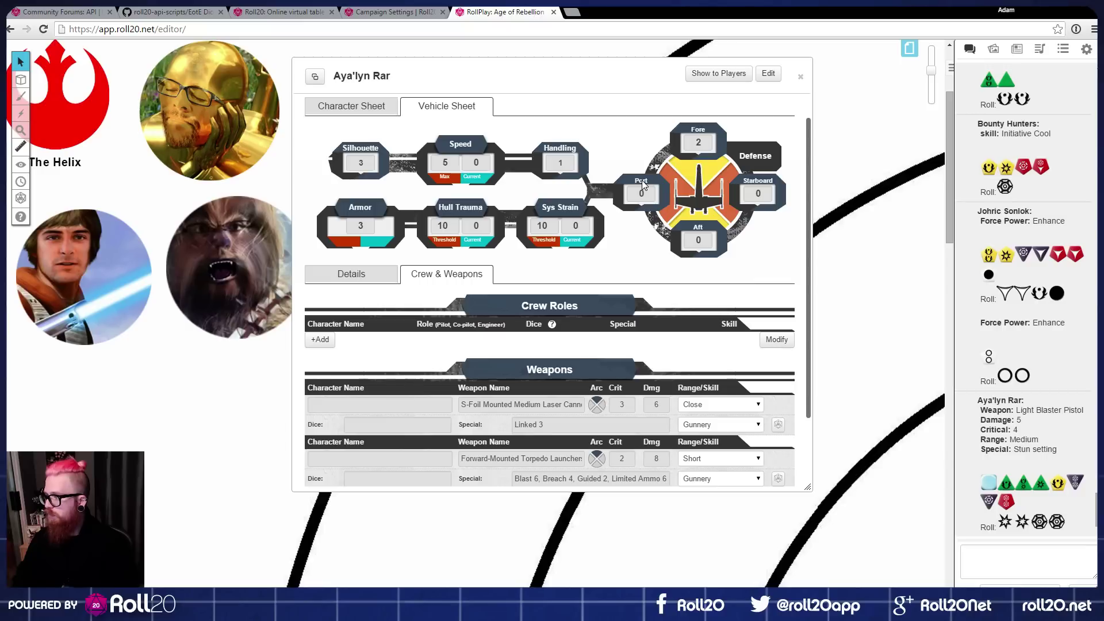
click(705, 144)
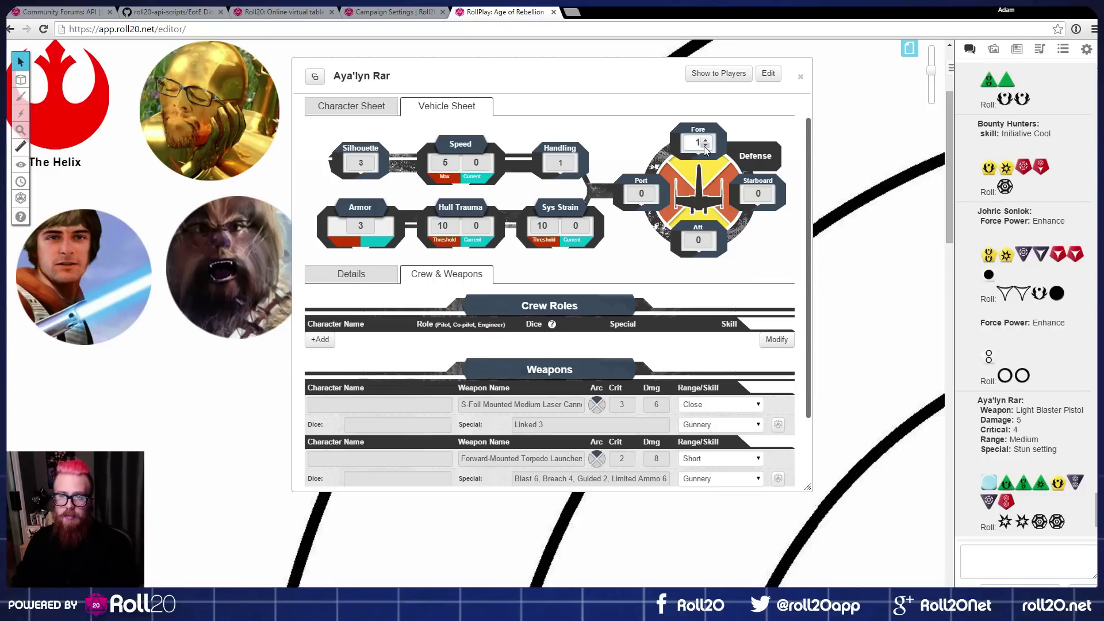
click(705, 237)
click(656, 134)
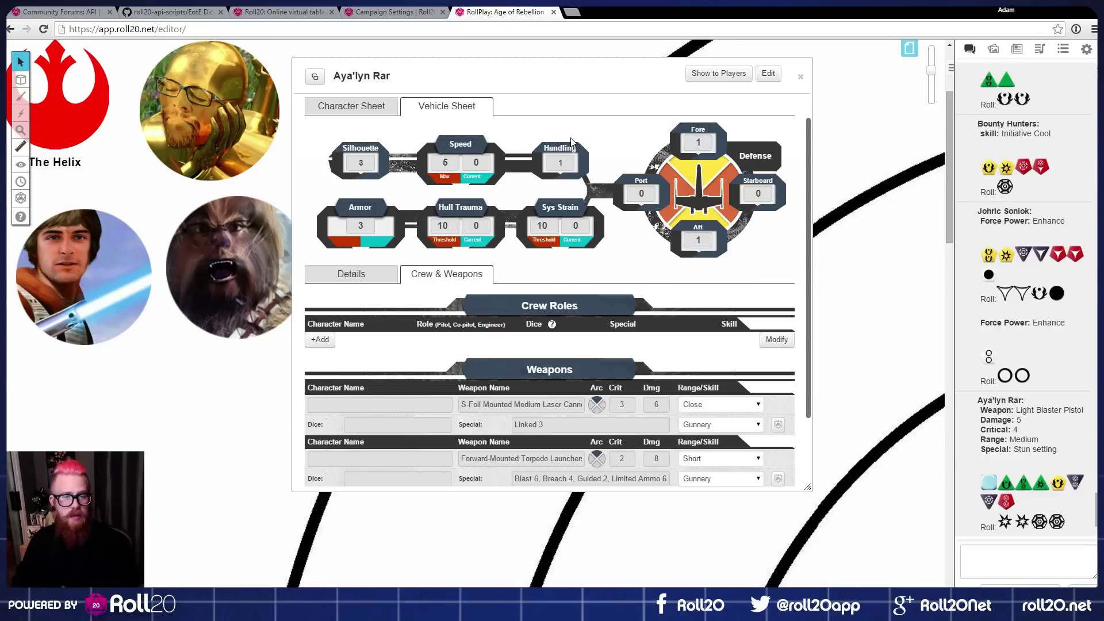
Step: Add a crew role row with Han Solo as the character name and Pilot as the role
scroll(578, 121, down, 2)
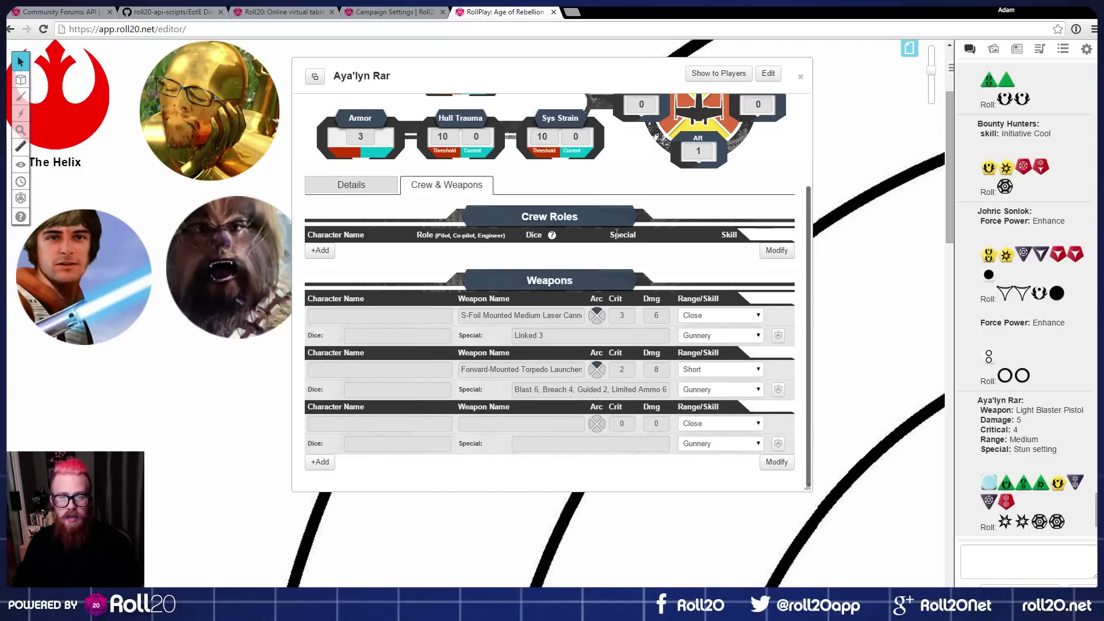
click(320, 251)
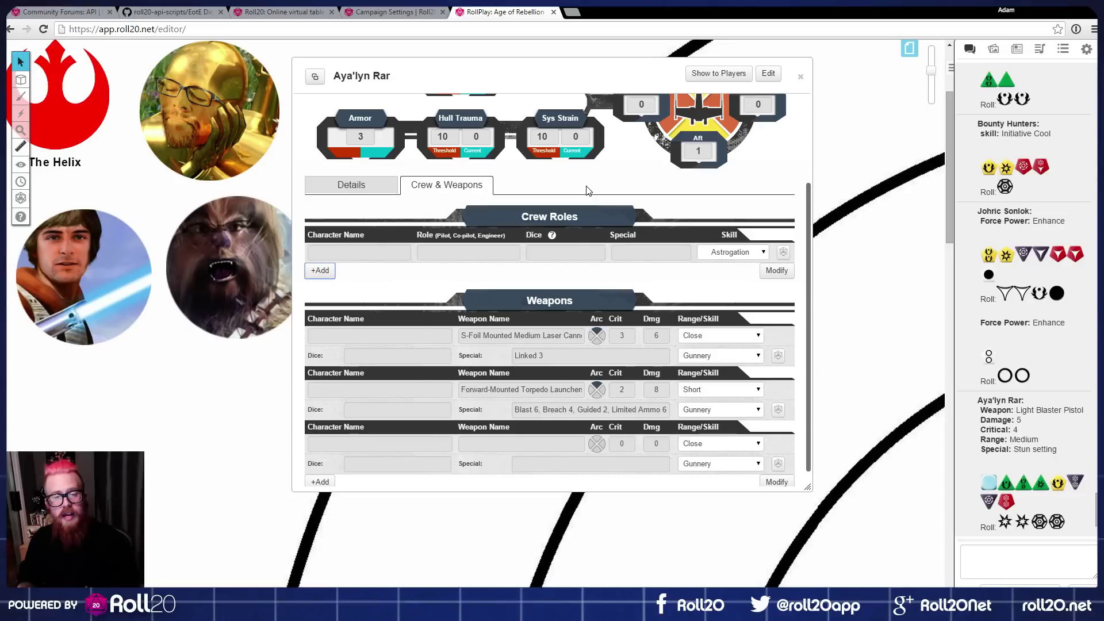
click(374, 251)
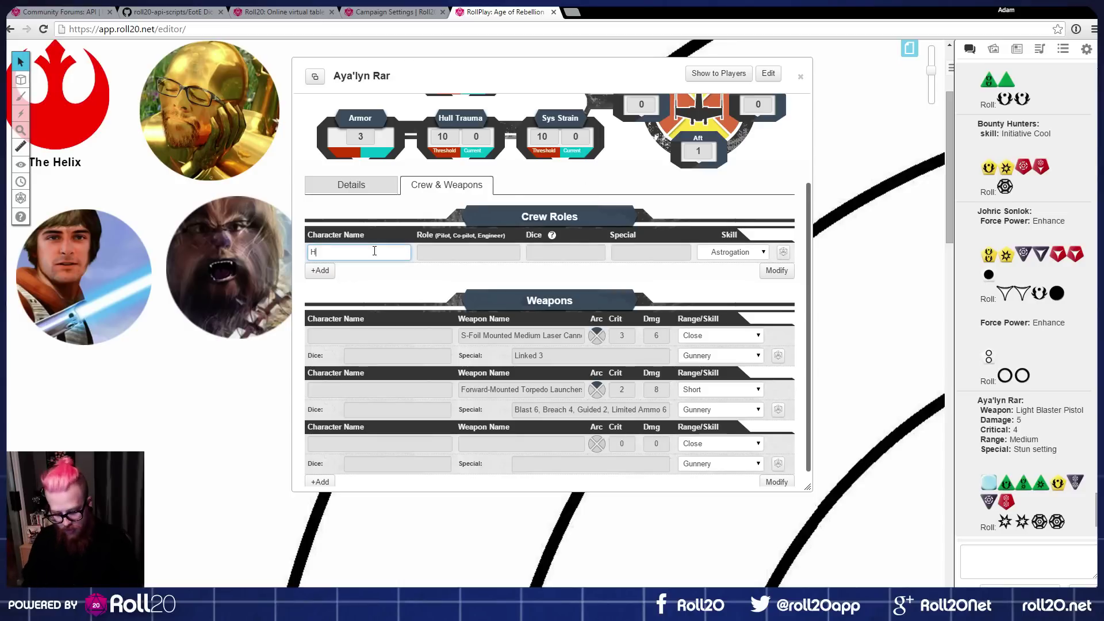
key(Tab)
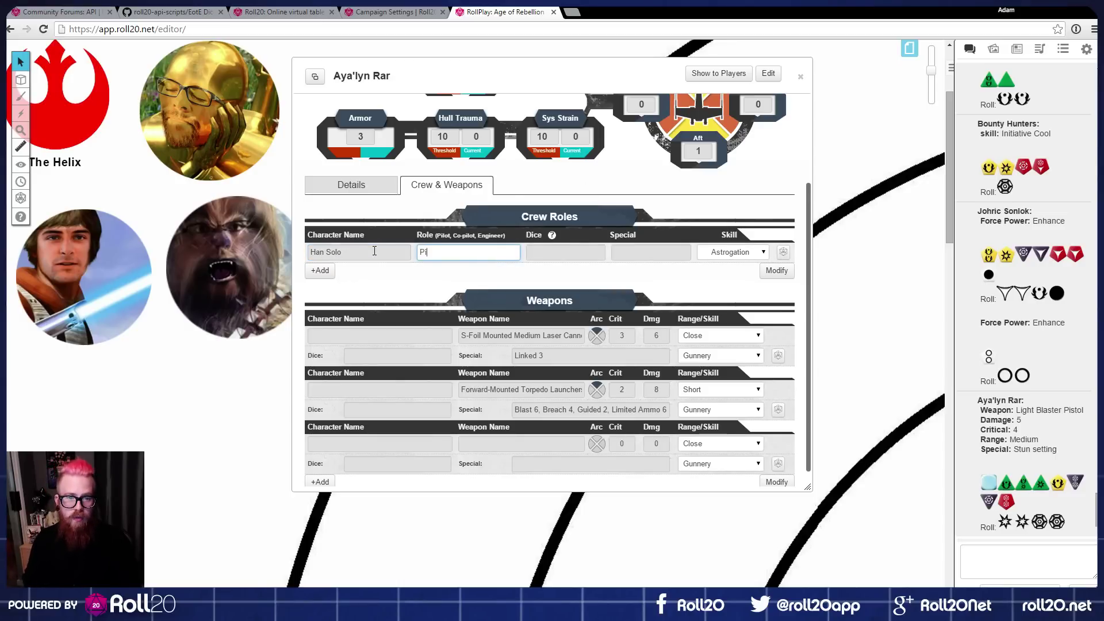
text(Pilot)
key(Tab)
mouse_move(552, 239)
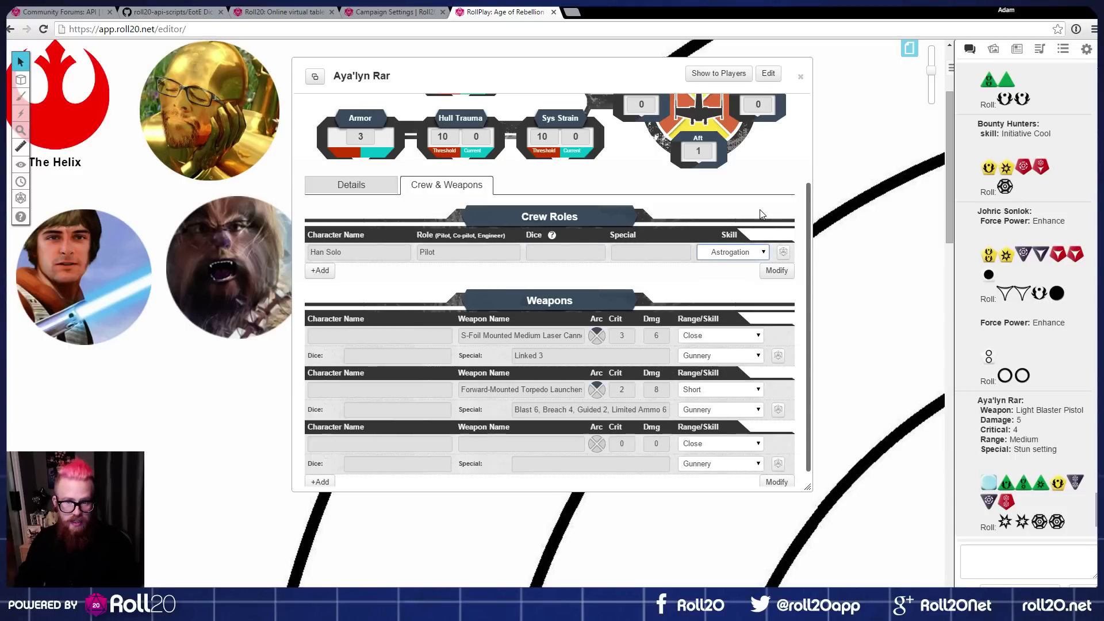
Step: Enter 3g 2y as the dice of the Han Solo crew role and set its skill to Piloting - Planetary
click(533, 250)
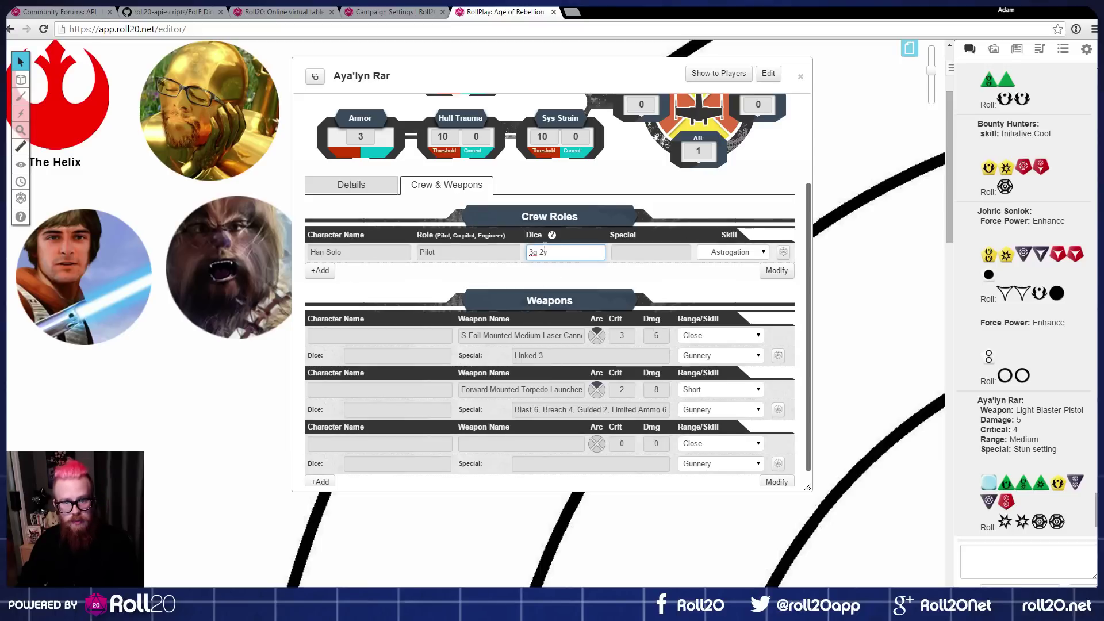
key(Tab)
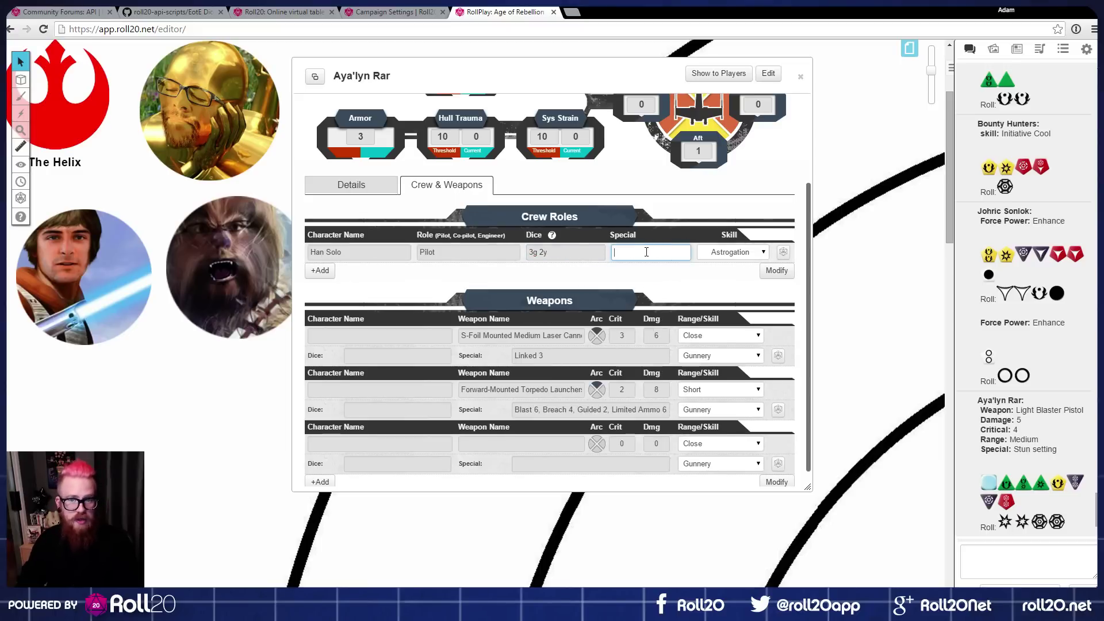
key(Tab)
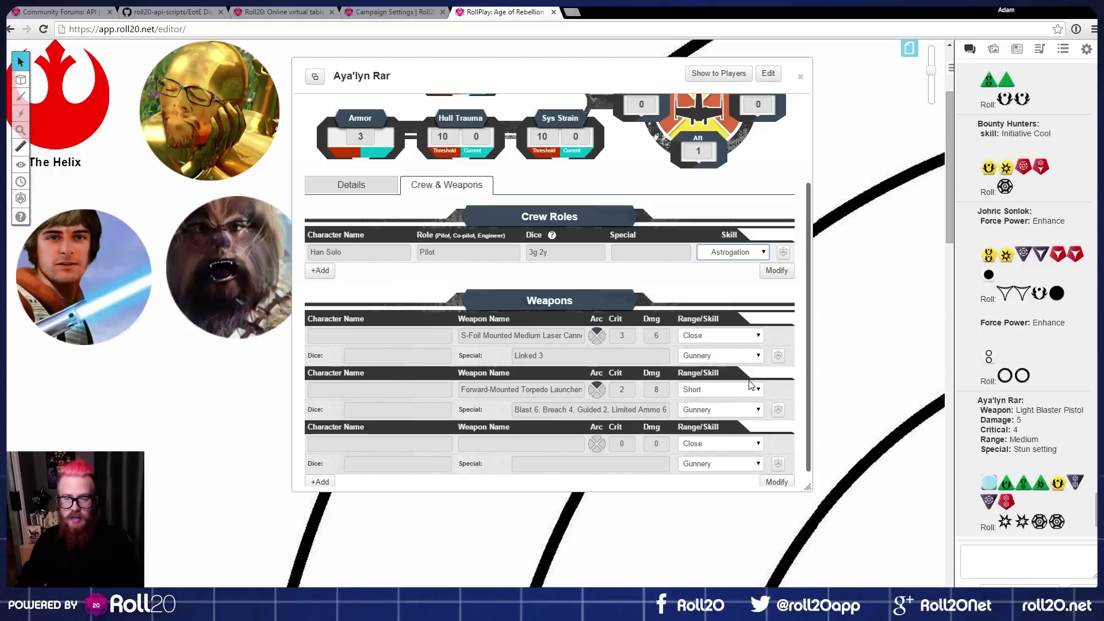
key(p)
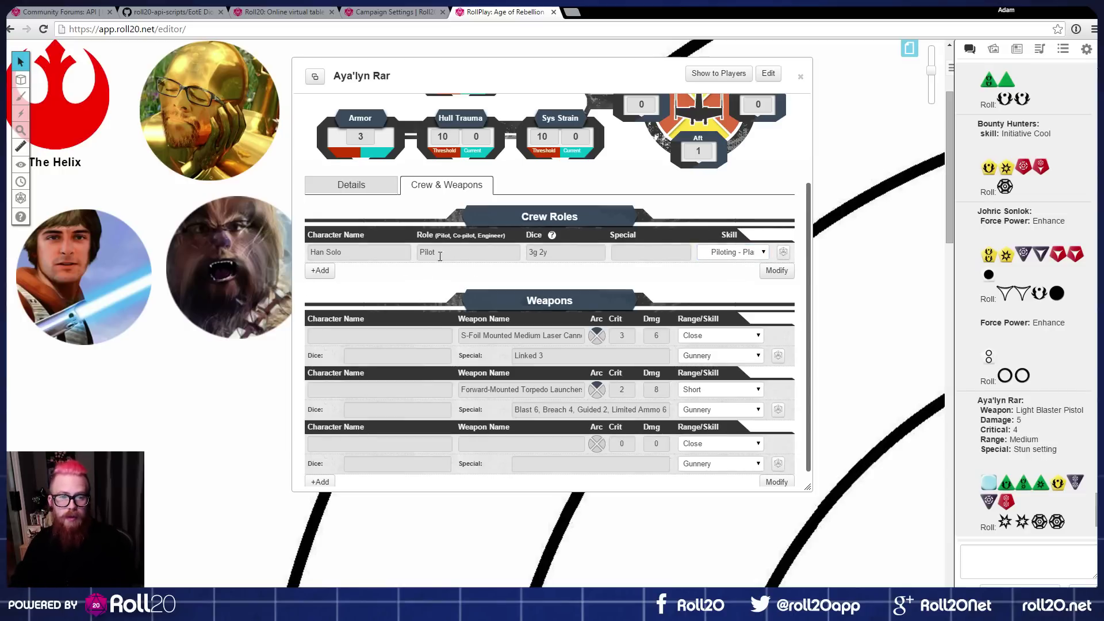
Step: Delete the Han Solo row from the crew roles and finish modifying the list
triple_click(325, 252)
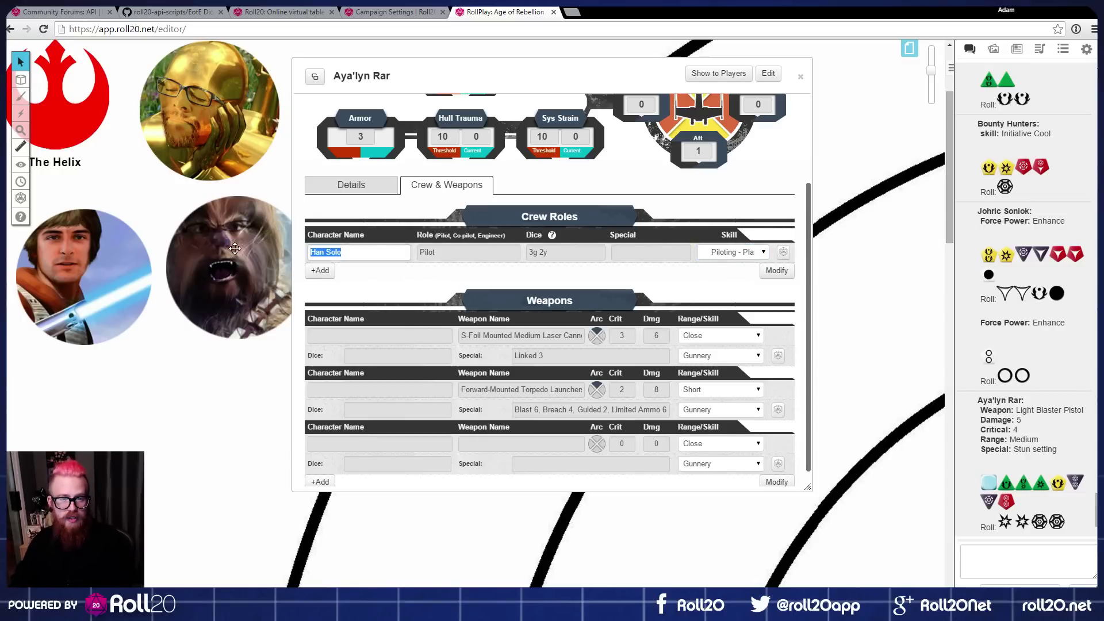
click(776, 271)
click(783, 252)
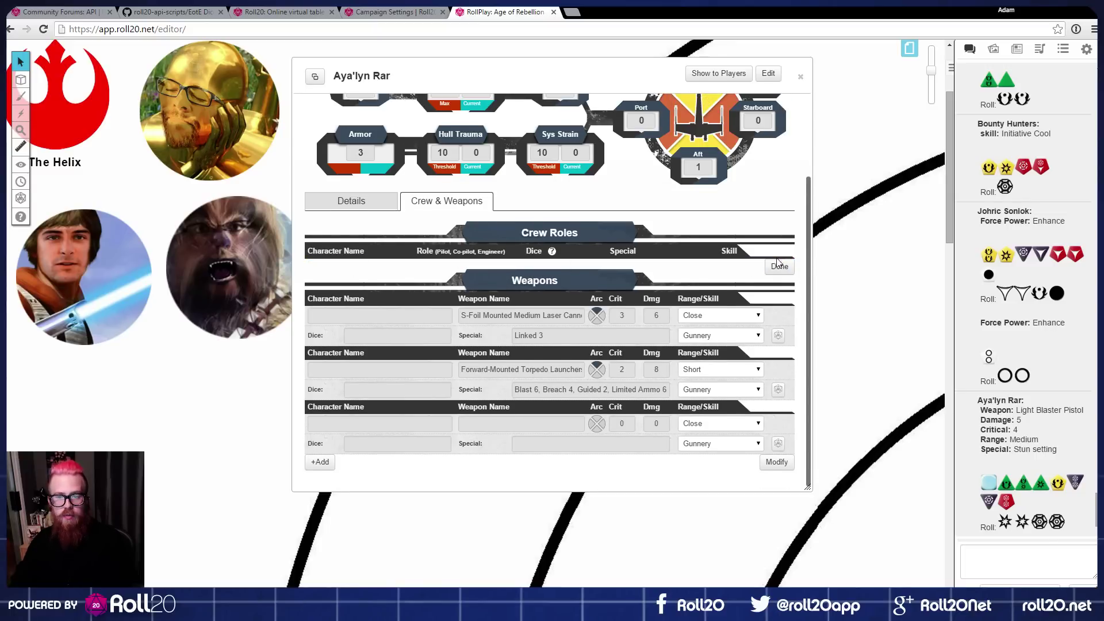
click(779, 265)
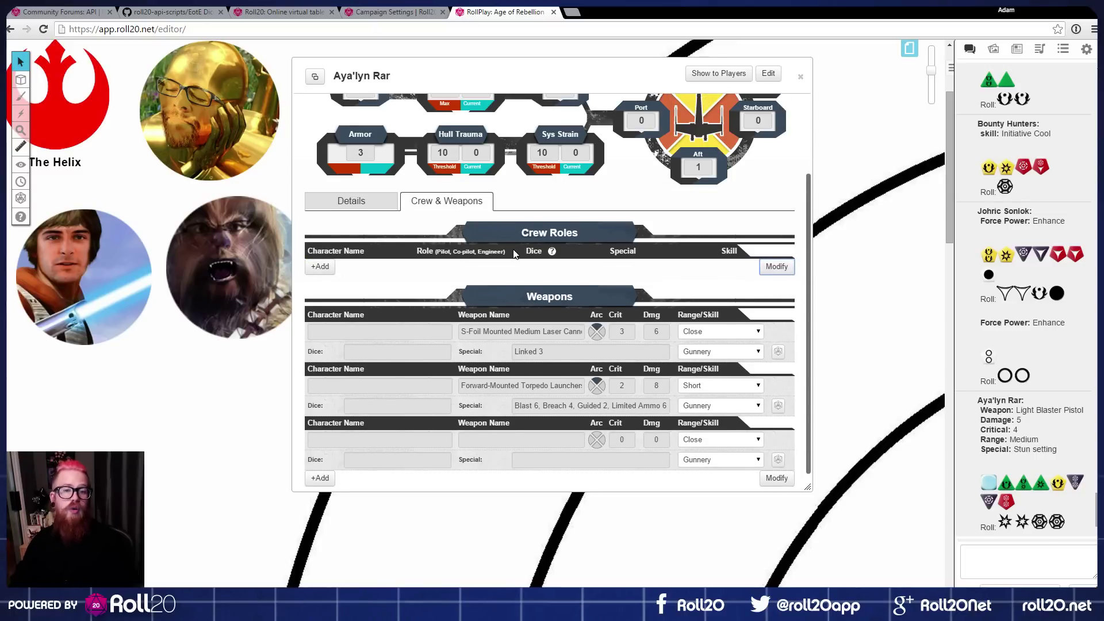
Step: Try the character name Shorty and the port firing arc on the S-Foil Mounted Medium Laser Cannons, reverting both
scroll(488, 270, down, 1)
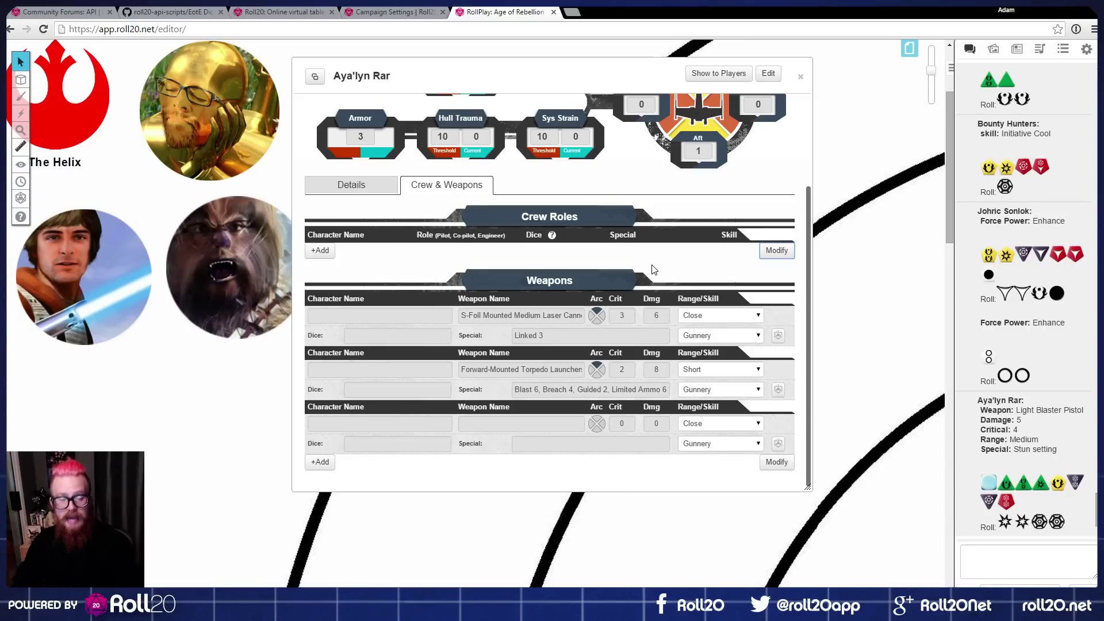
click(362, 316)
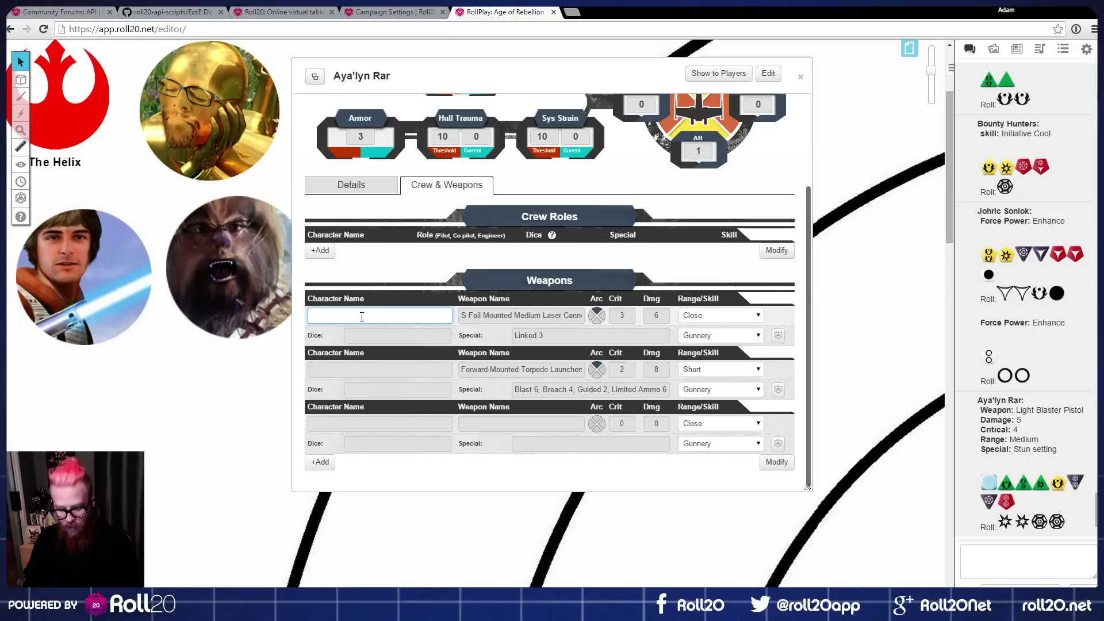
text(Shorty)
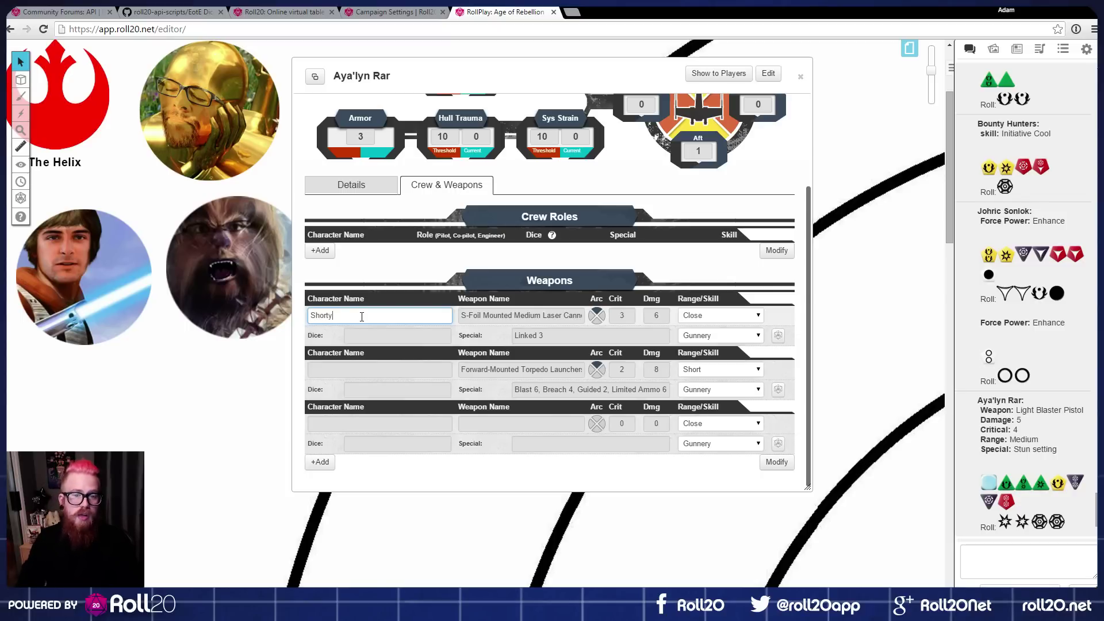
key(Tab)
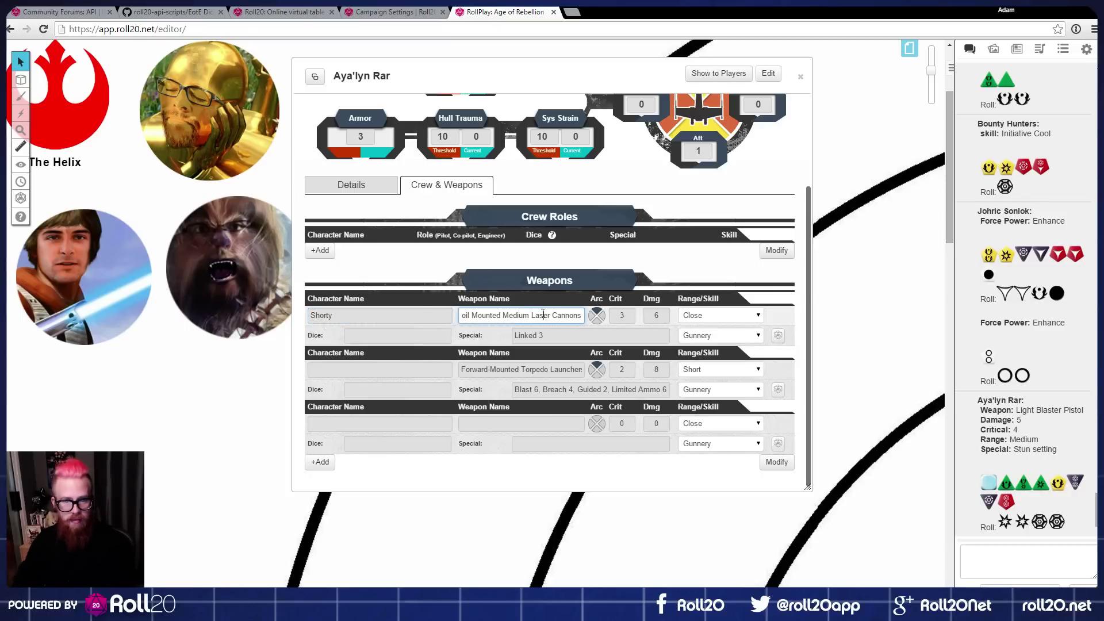
key(shift+Tab)
key(BackSpace)
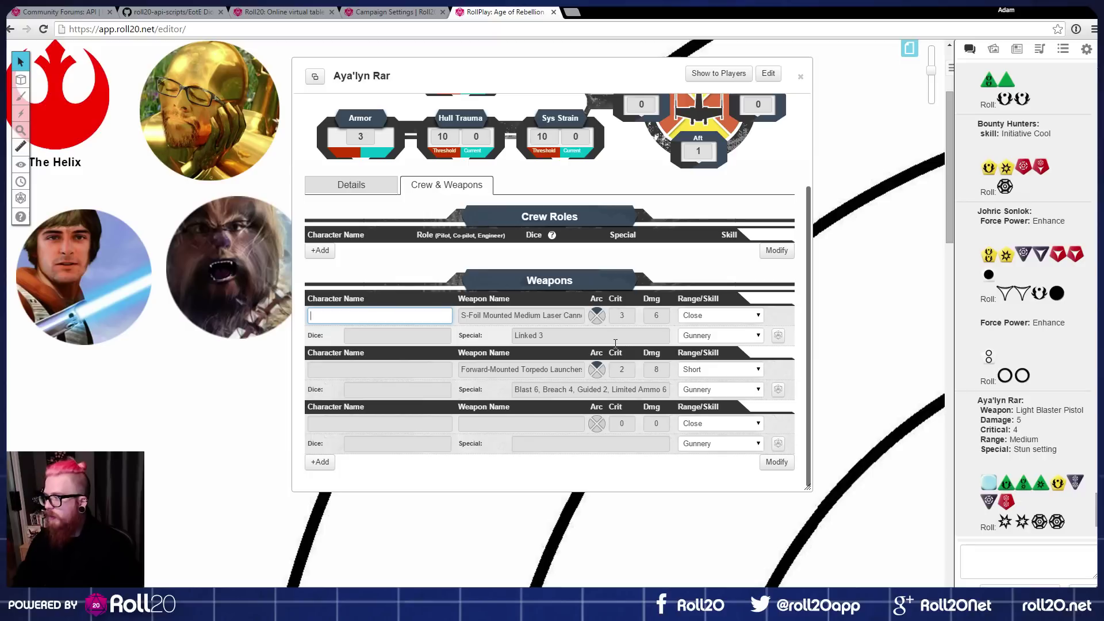
click(593, 322)
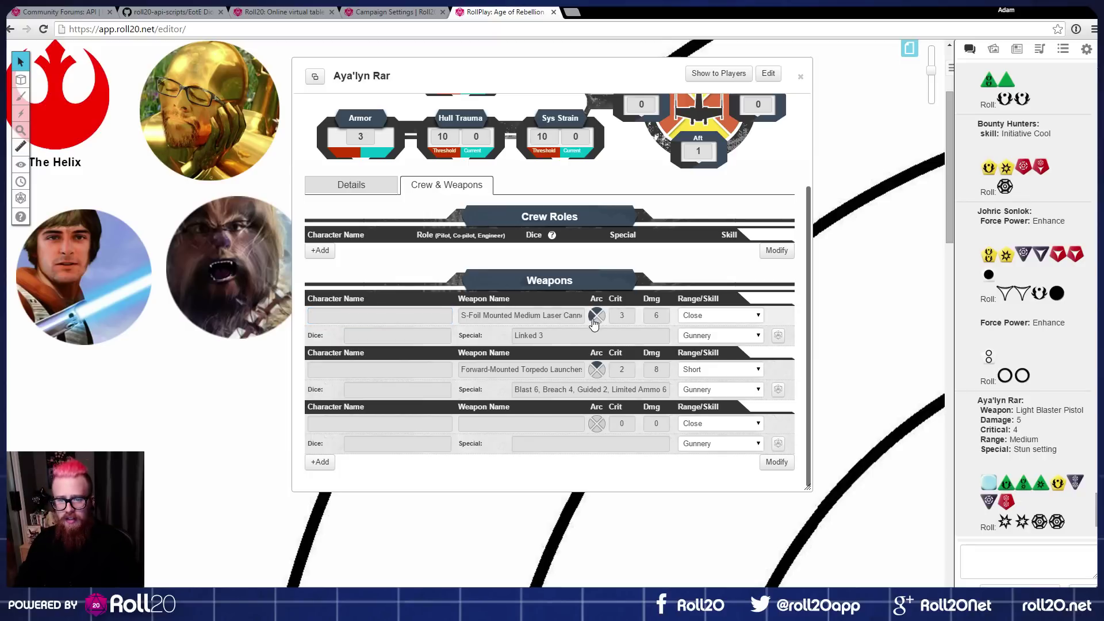
click(592, 323)
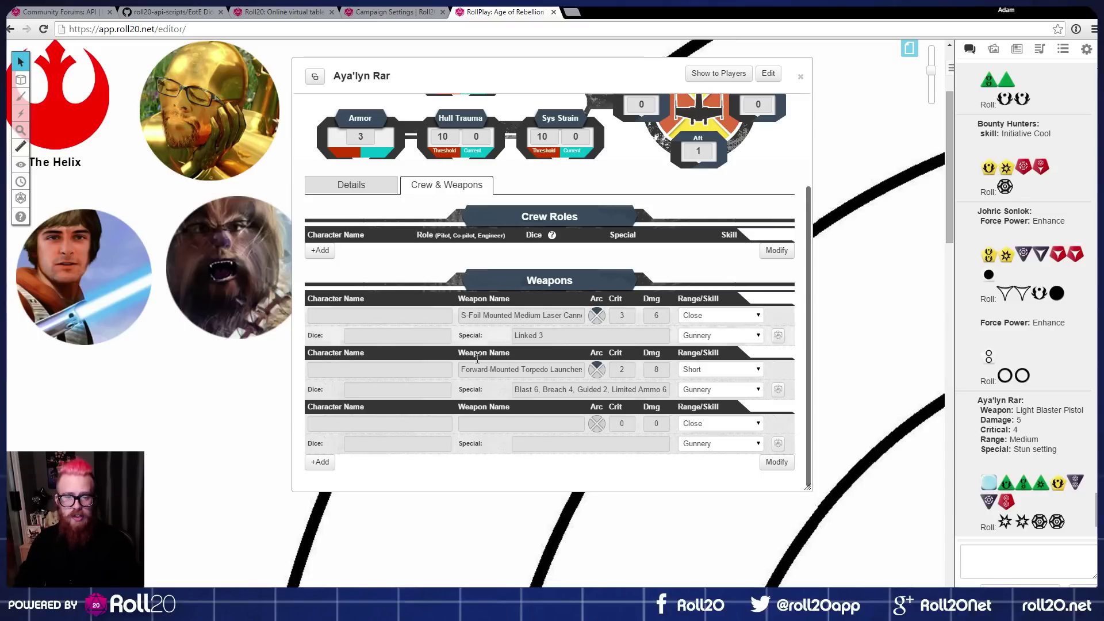
Step: Roll the S-Foil Mounted Medium Laser Cannons with no character name, and try entering Aya' in the name field before clearing it
click(779, 336)
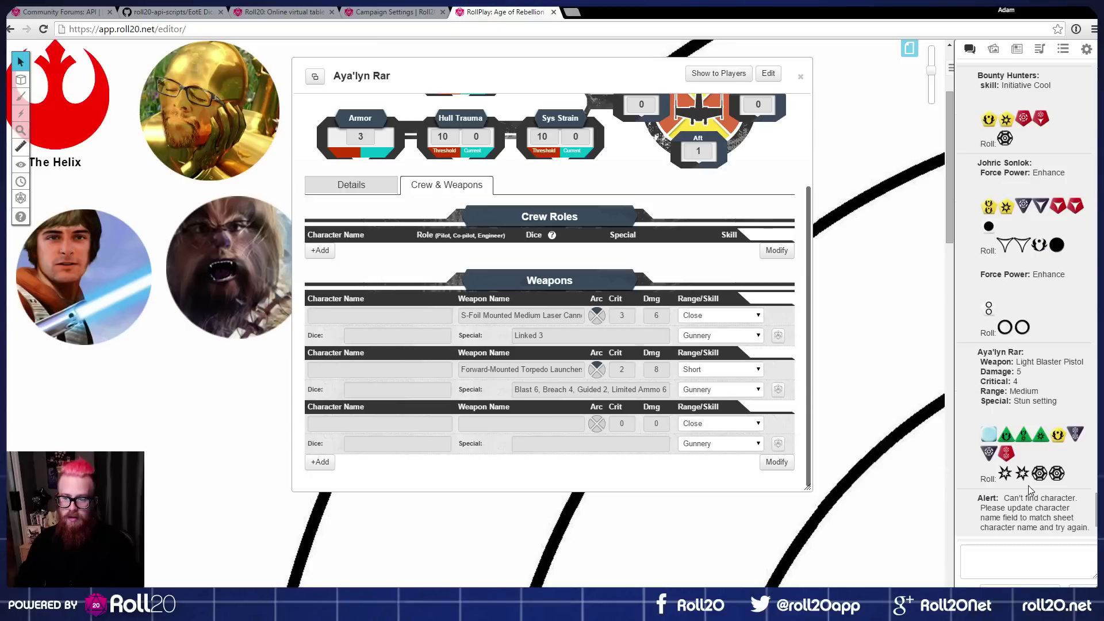
click(367, 317)
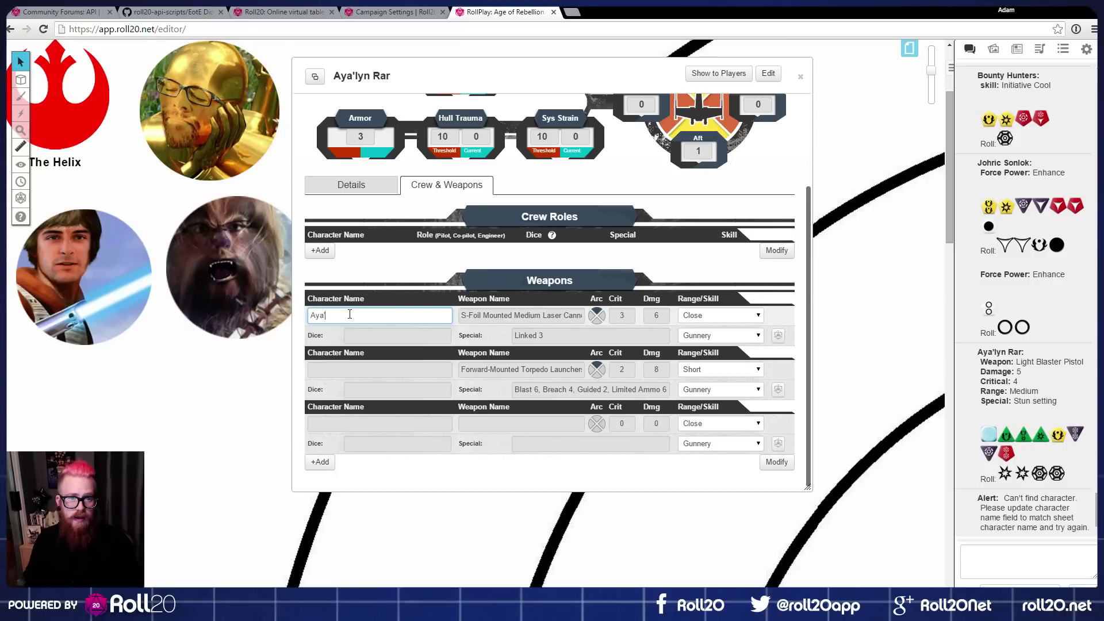
key(ctrl+a)
key(BackSpace)
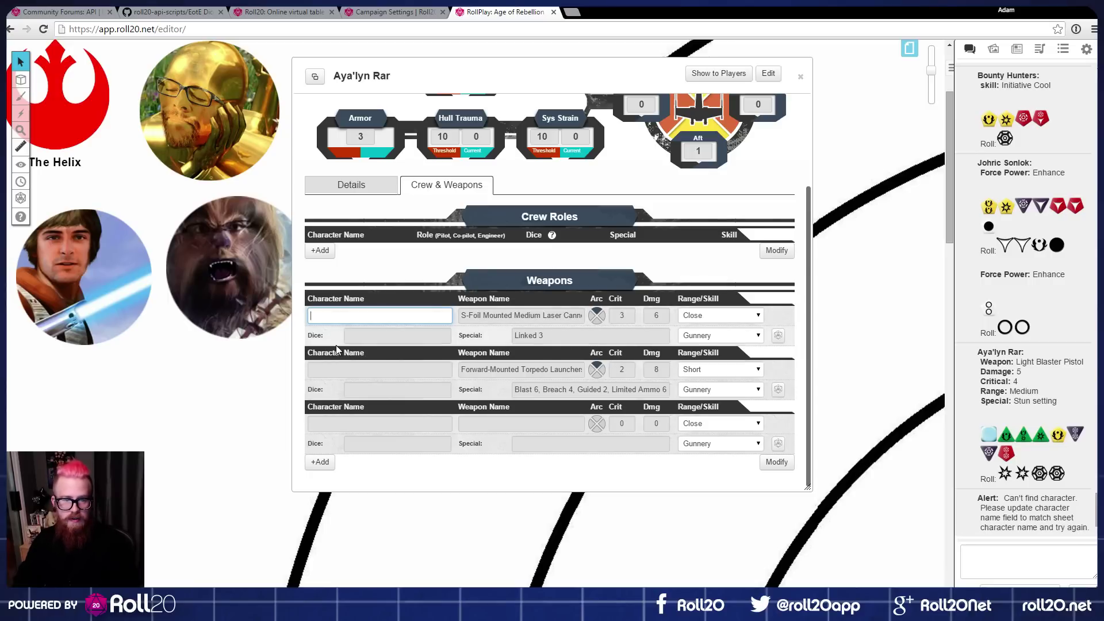
key(Tab)
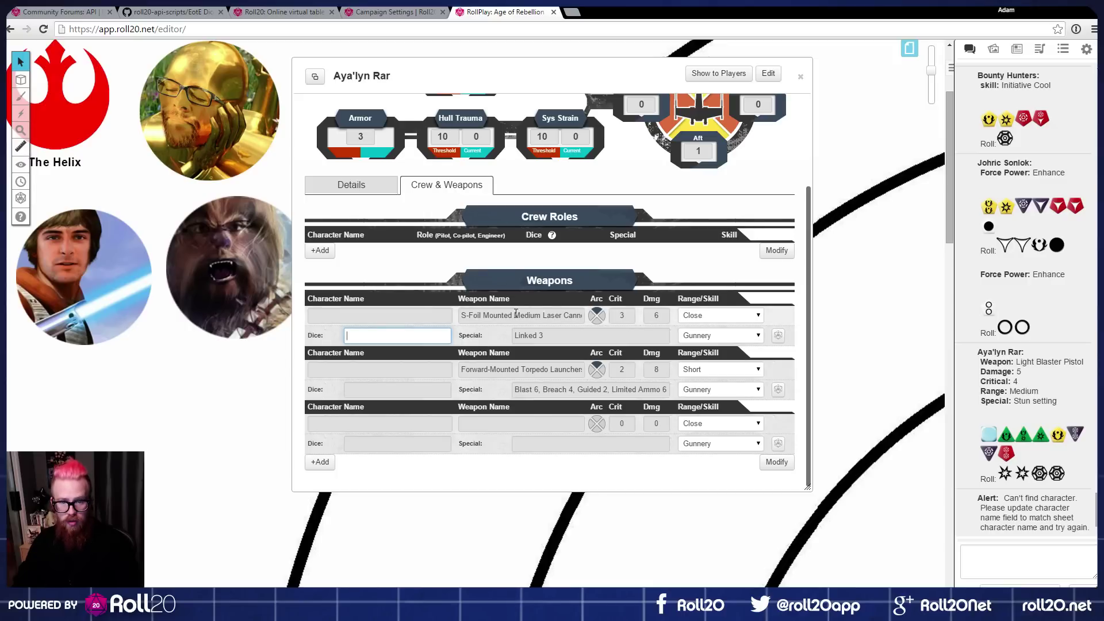
Step: Make the Aya'lyn Rar sheet window taller to view the vehicle stats with the crew and weapons, and close it
click(354, 319)
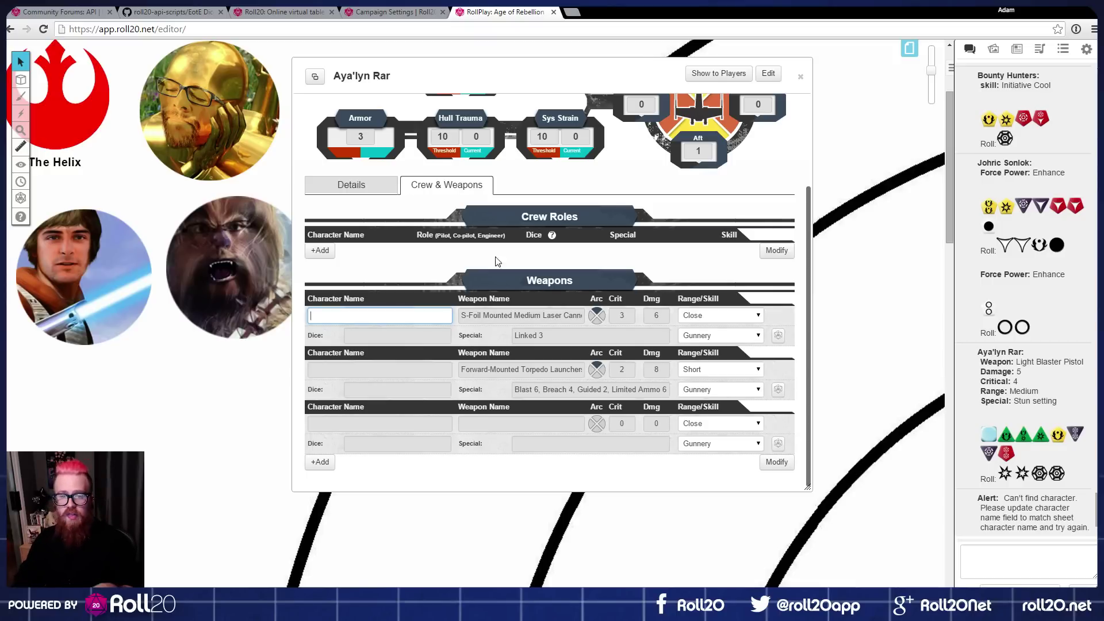
drag(807, 492, 786, 554)
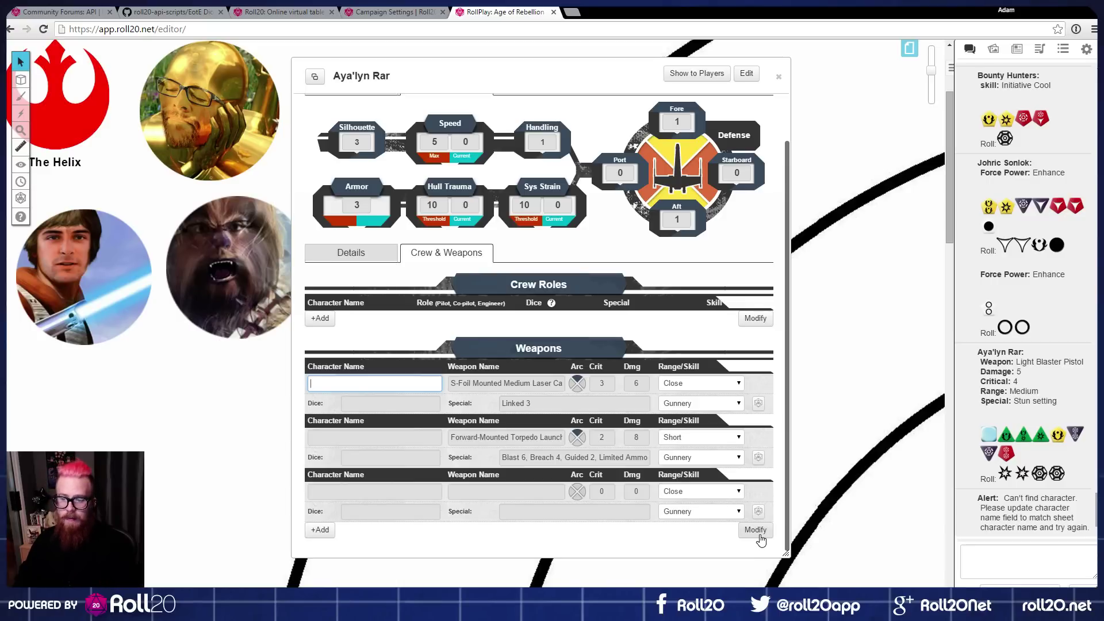
click(779, 77)
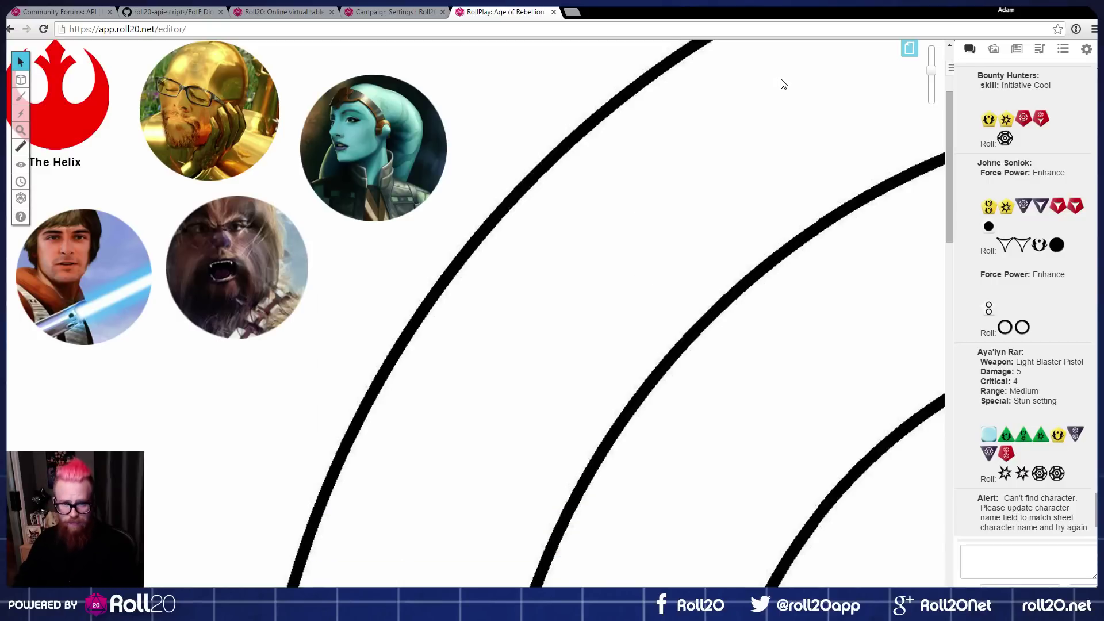
Step: Open the TIE Pilot NPC from the journal, view its character sheet, and close it
click(992, 51)
click(1017, 49)
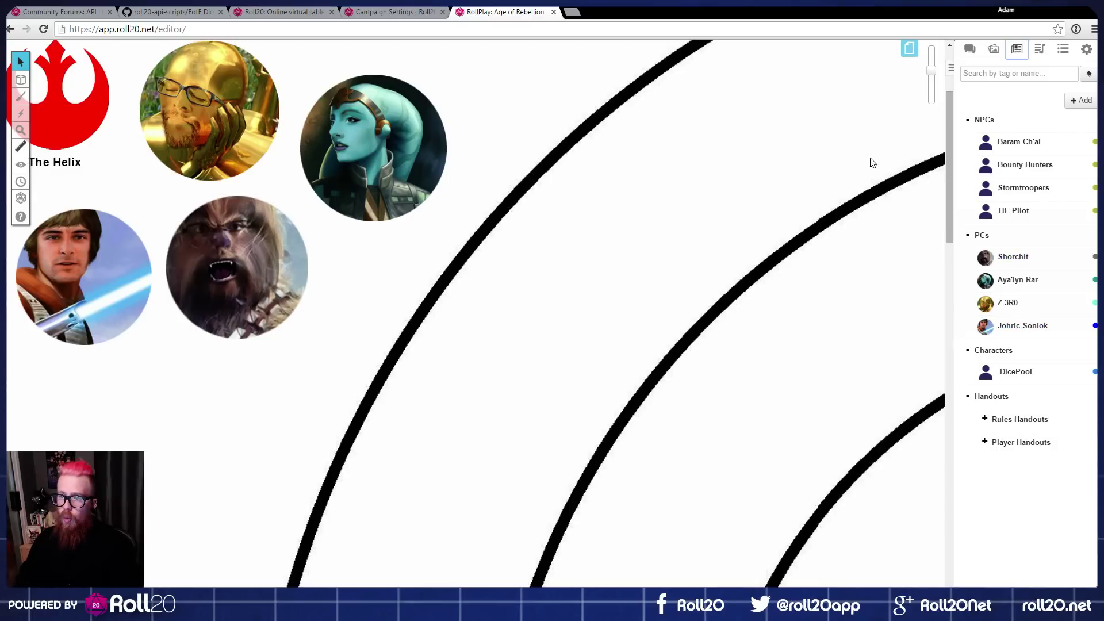
click(1027, 213)
click(389, 109)
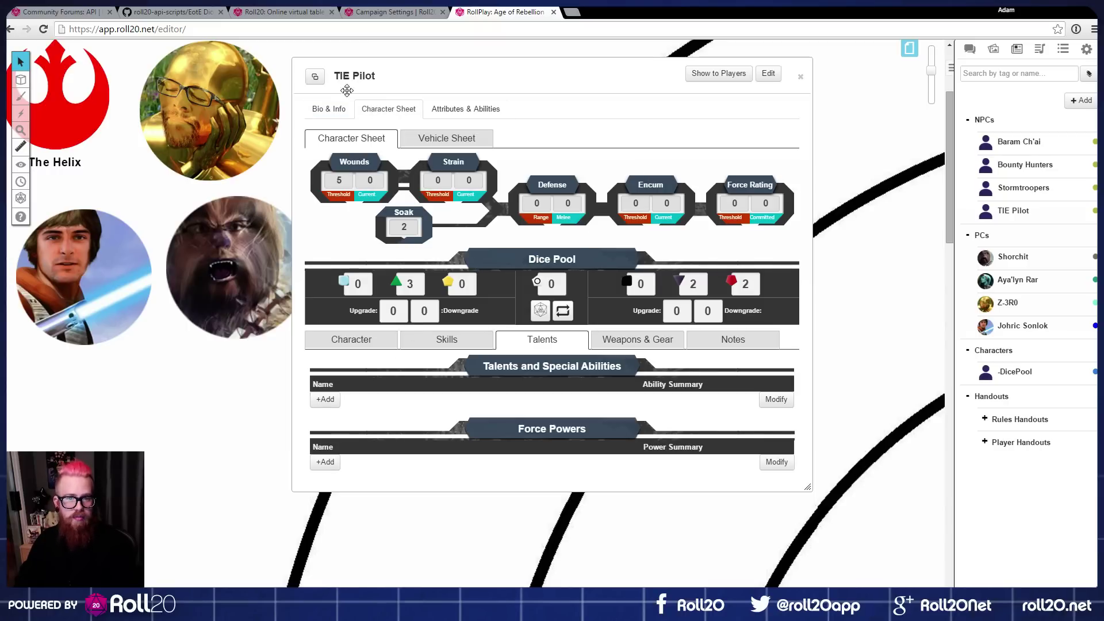
click(800, 76)
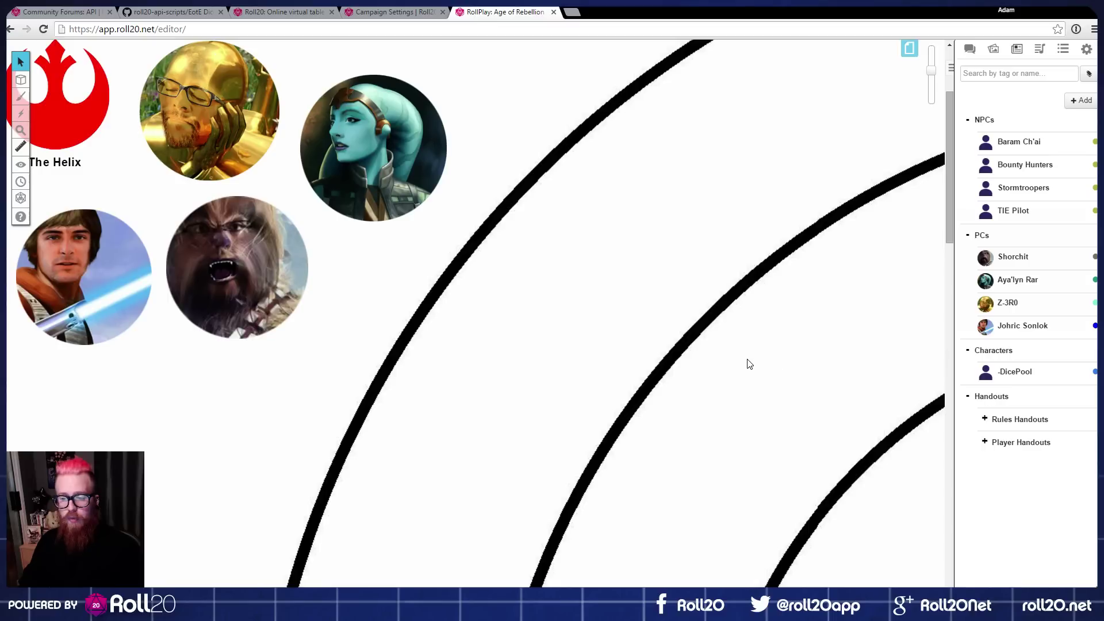
Step: Expand the Player Handouts folder and view the Combat Reference handout's image at full size
click(985, 442)
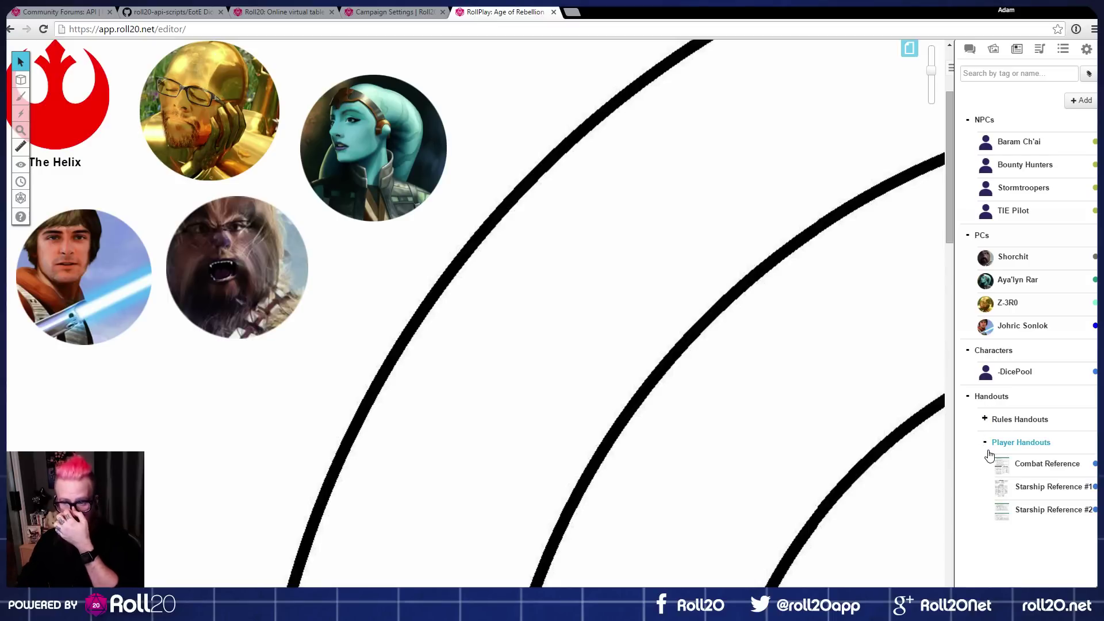
click(1036, 465)
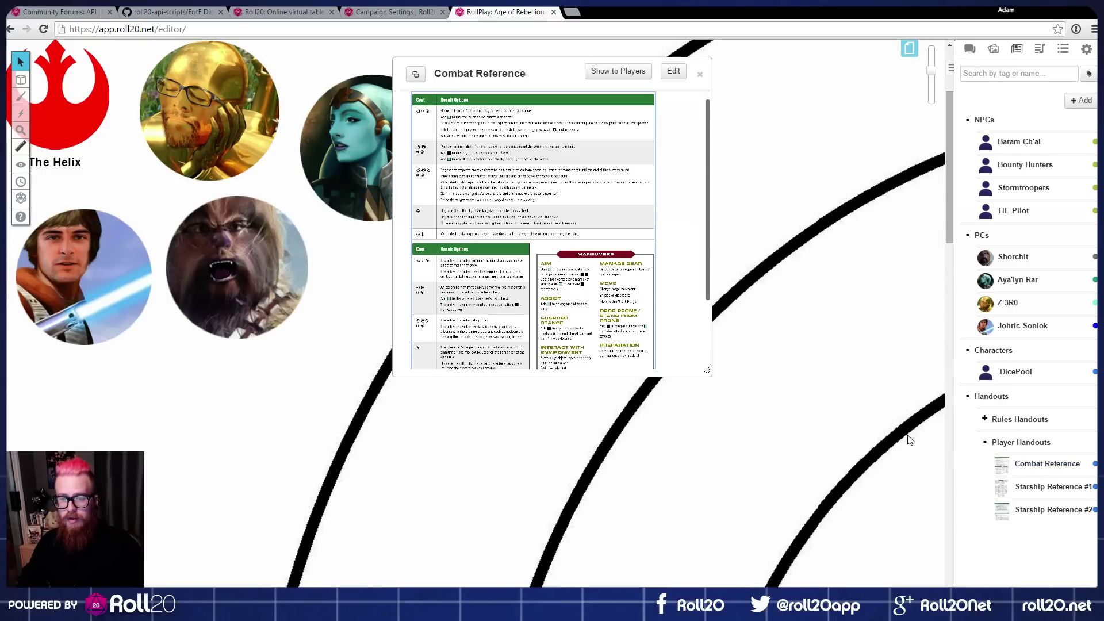
click(537, 229)
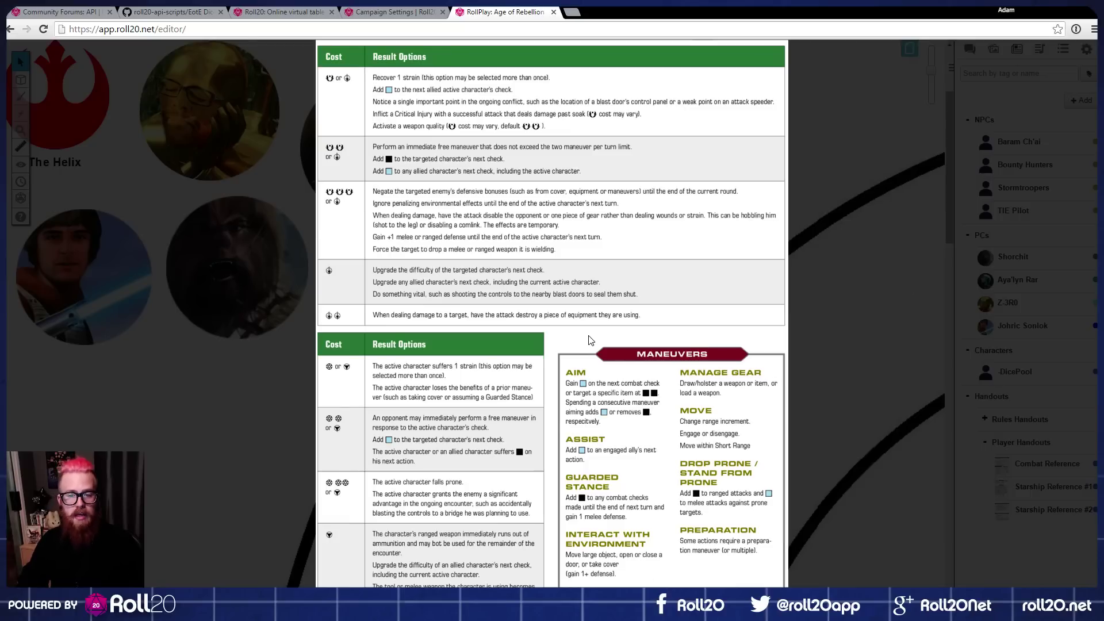
click(796, 260)
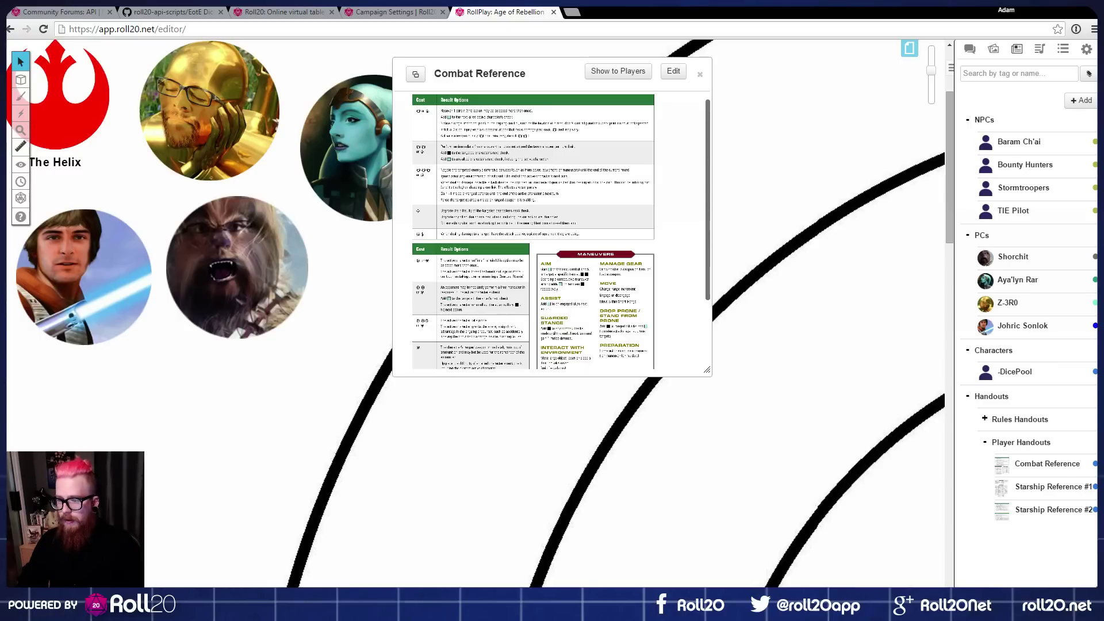
Step: View the Starship Reference #1 handout's image at full size, and close both open handouts
click(1031, 488)
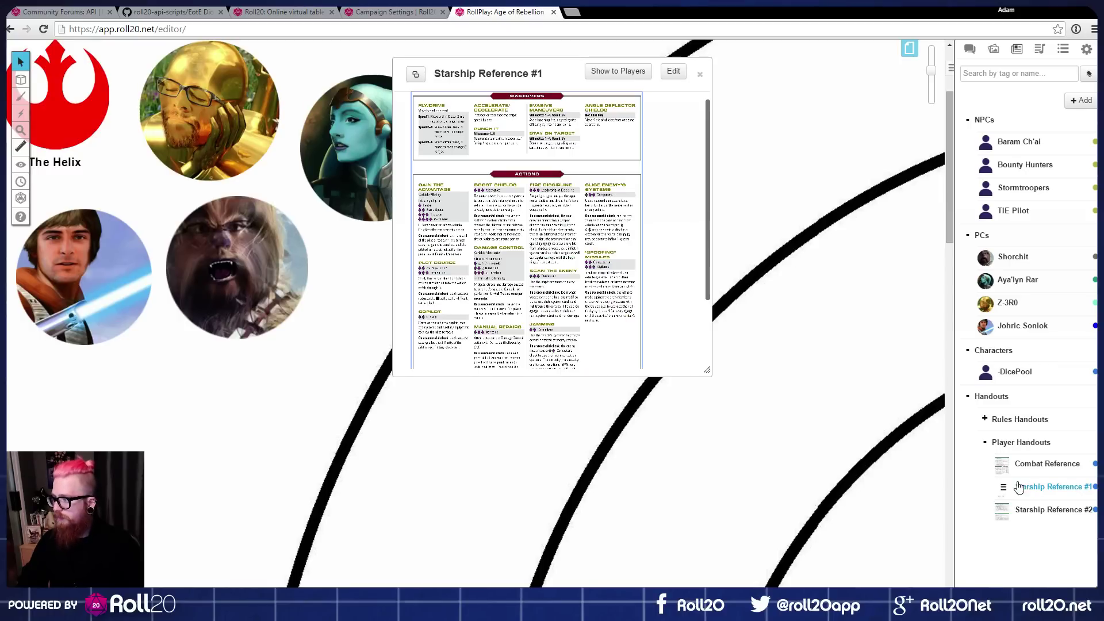
click(525, 229)
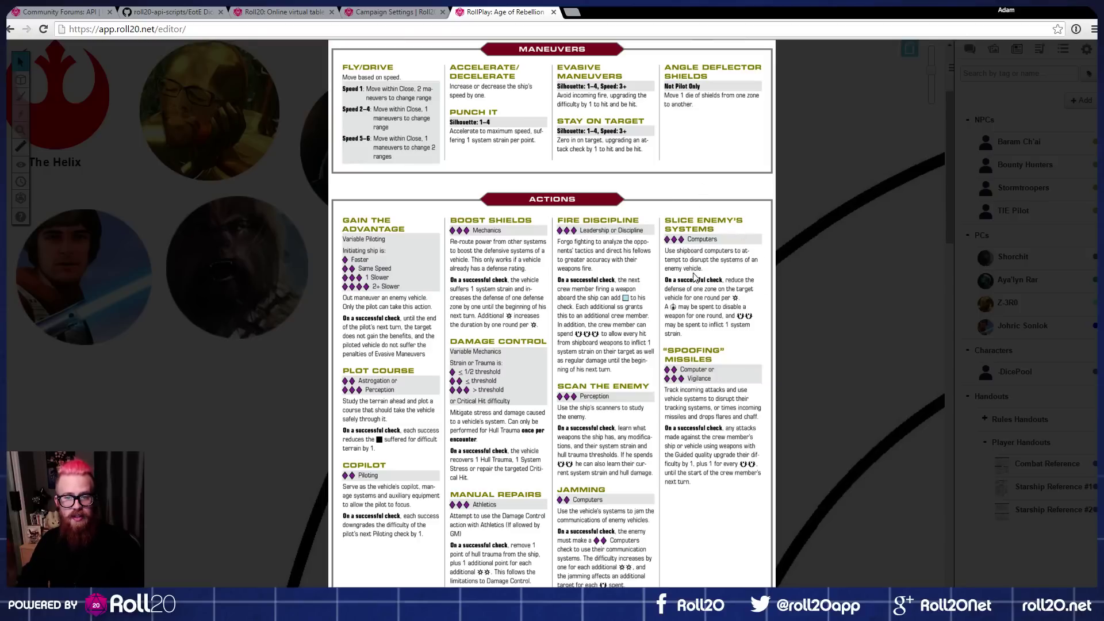
click(832, 311)
click(699, 74)
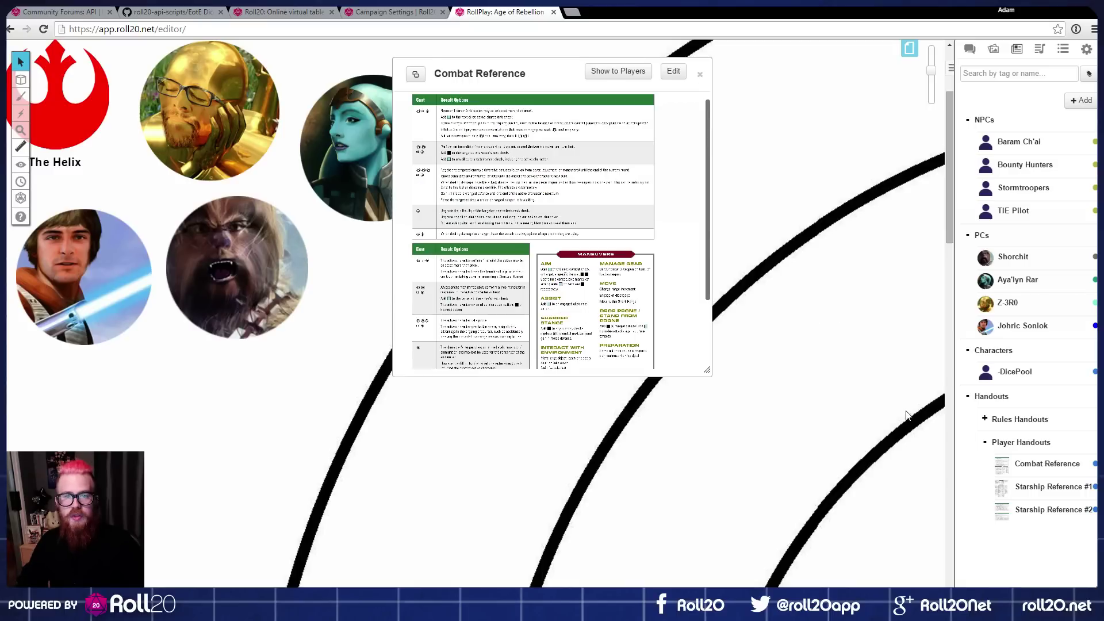
click(700, 74)
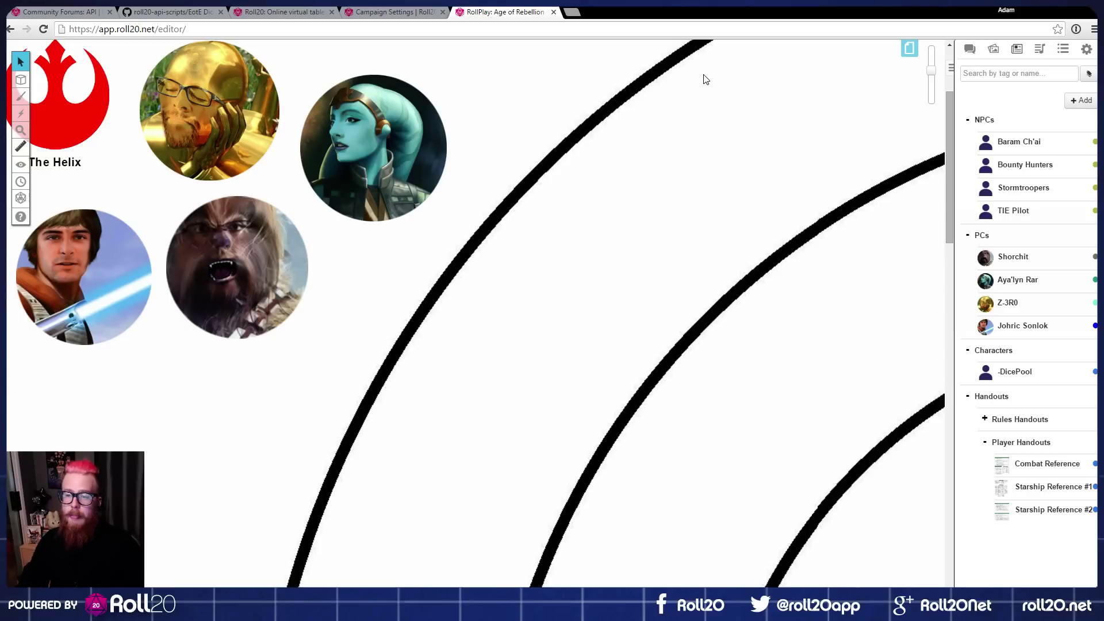
Step: Add a new handout to the journal, look through its editing form, and delete it
click(1083, 98)
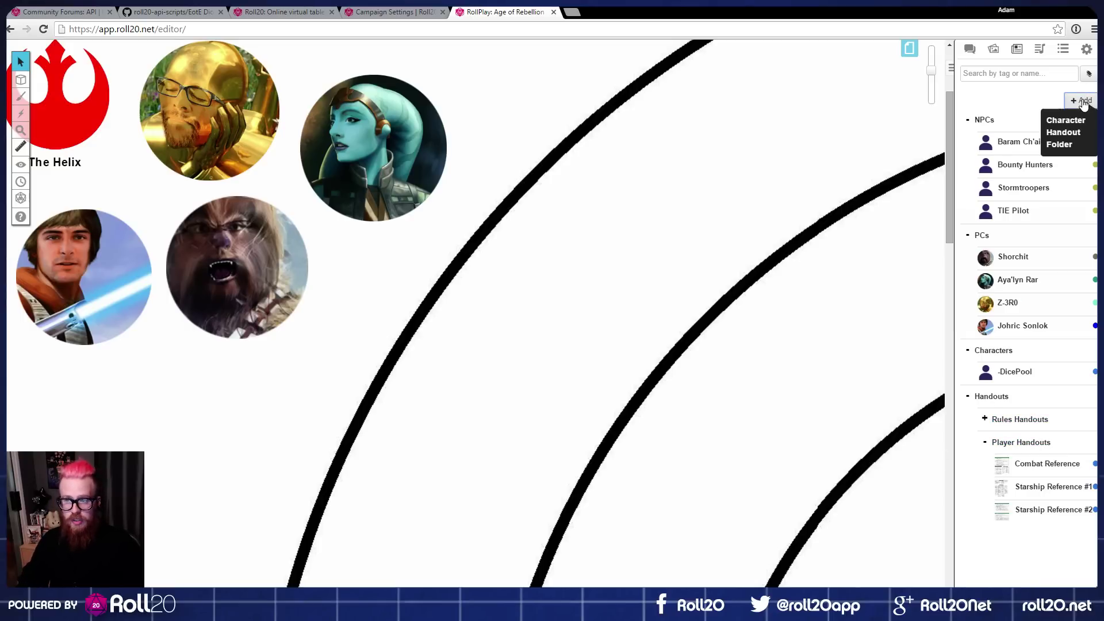
click(1074, 136)
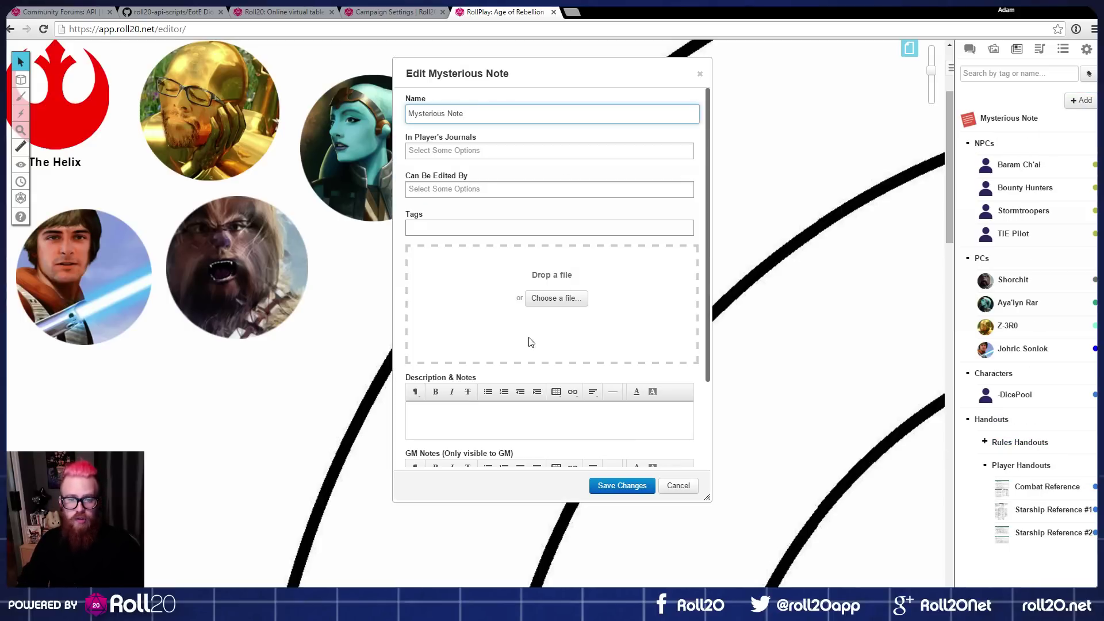
click(677, 486)
click(681, 82)
scroll(596, 394, down, 5)
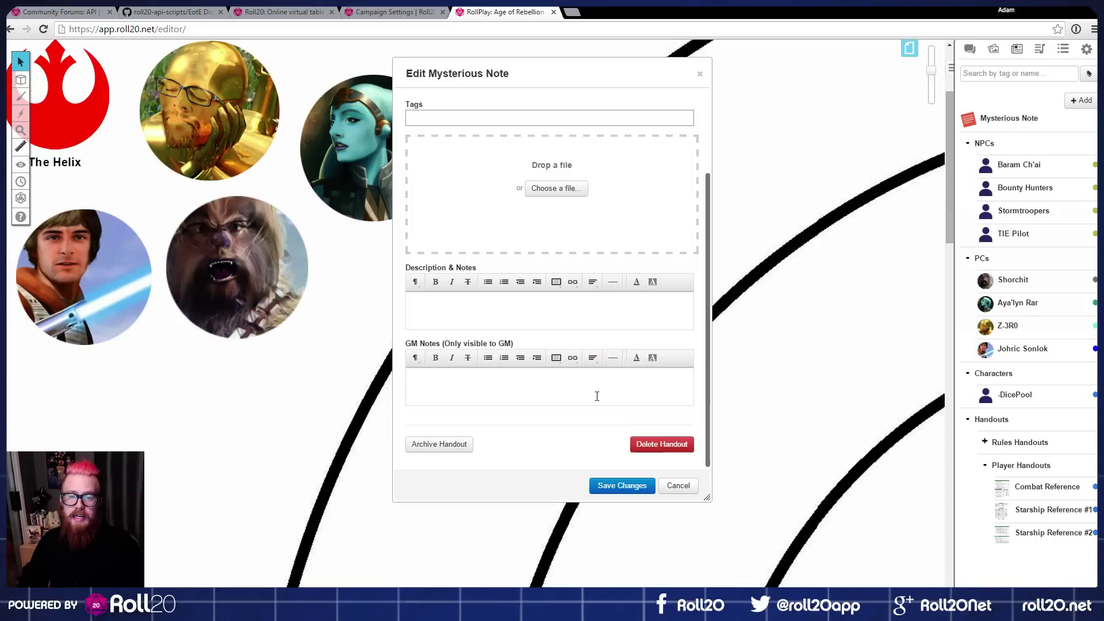
click(662, 444)
click(548, 354)
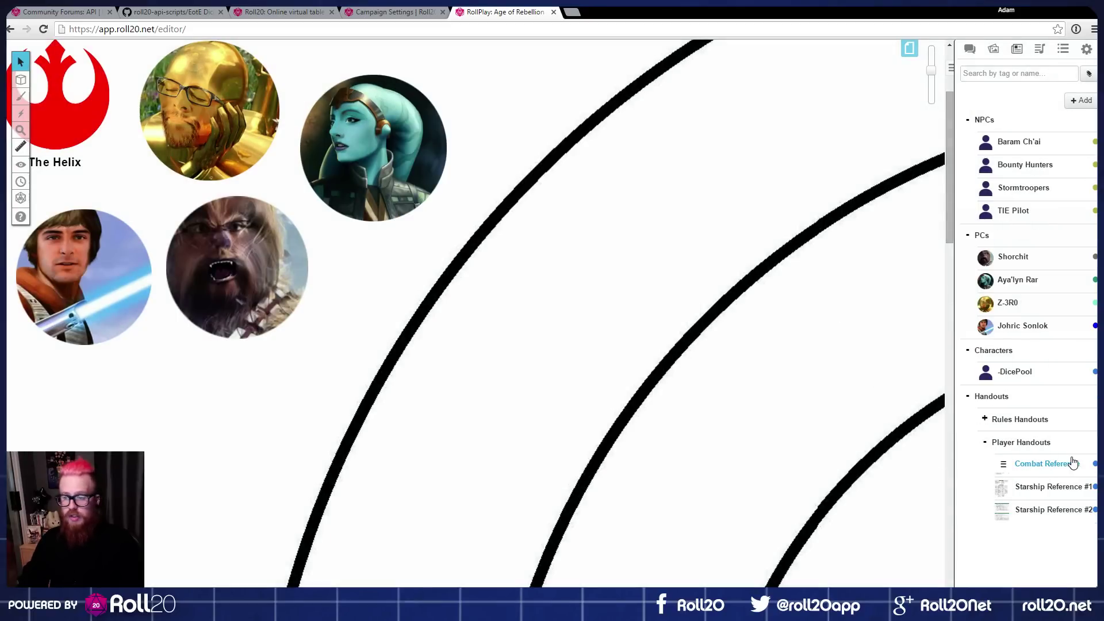
Step: Reopen the Combat Reference image at full size, close it, and collapse the Player Handouts folder
click(1069, 463)
click(520, 221)
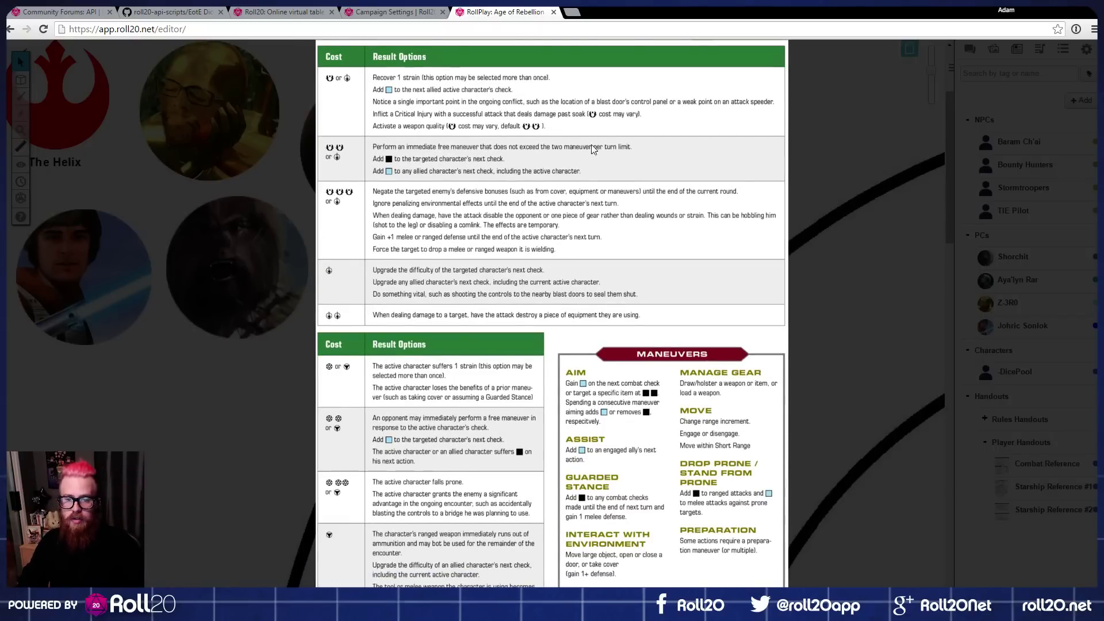
click(483, 252)
click(700, 70)
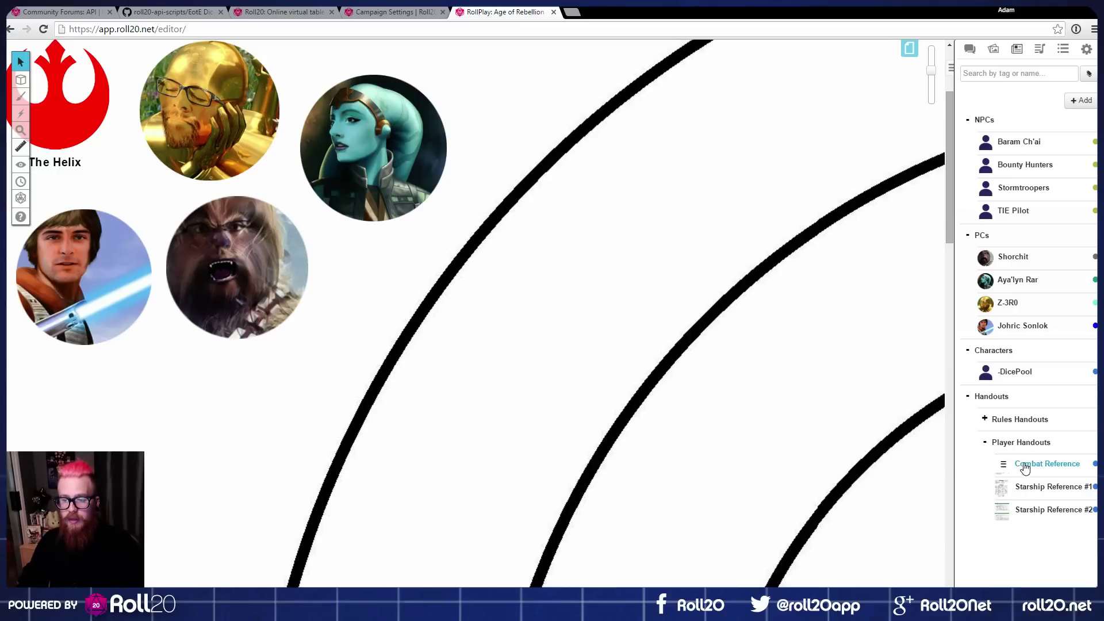
click(986, 442)
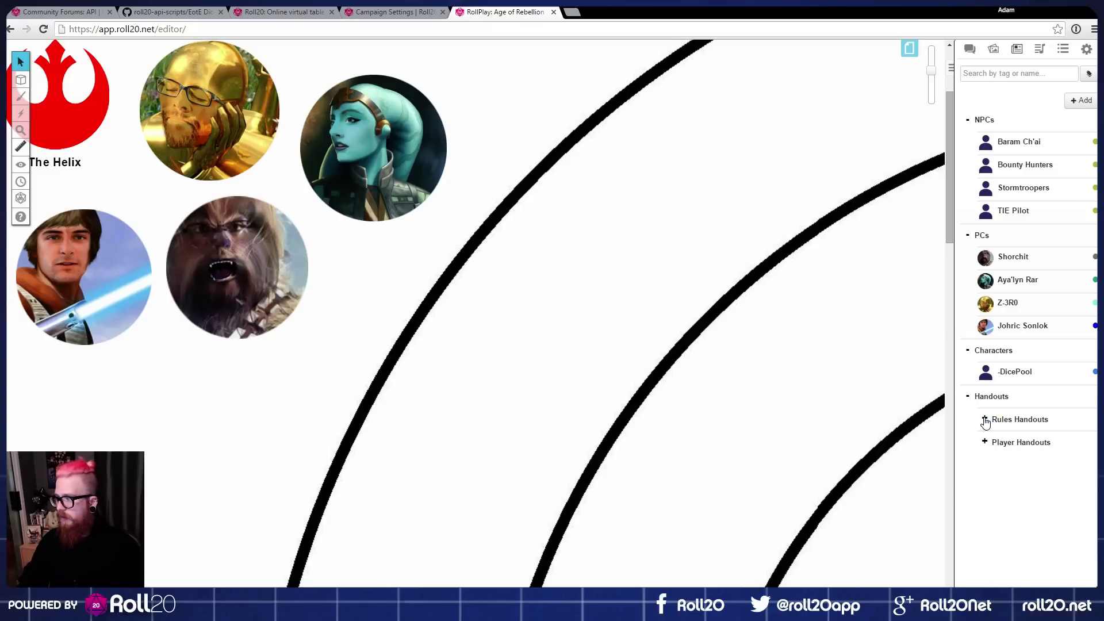
Step: Expand the Rules Handouts folder and view the 01 - Basics handout's image at full size
click(985, 420)
scroll(1035, 391, down, 1)
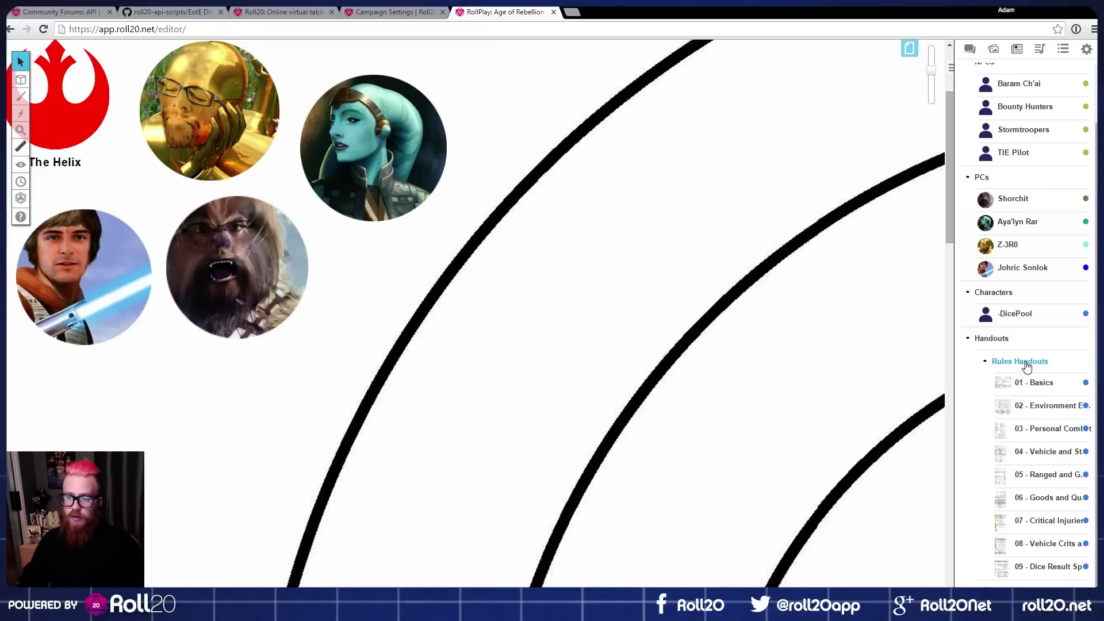
click(1045, 391)
click(547, 199)
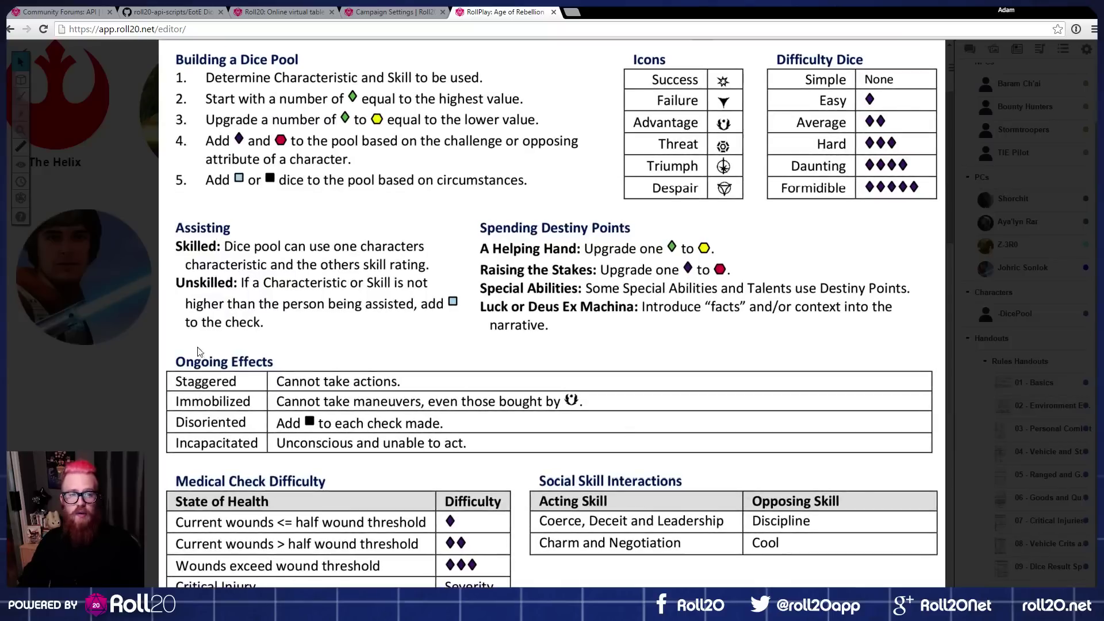
click(81, 334)
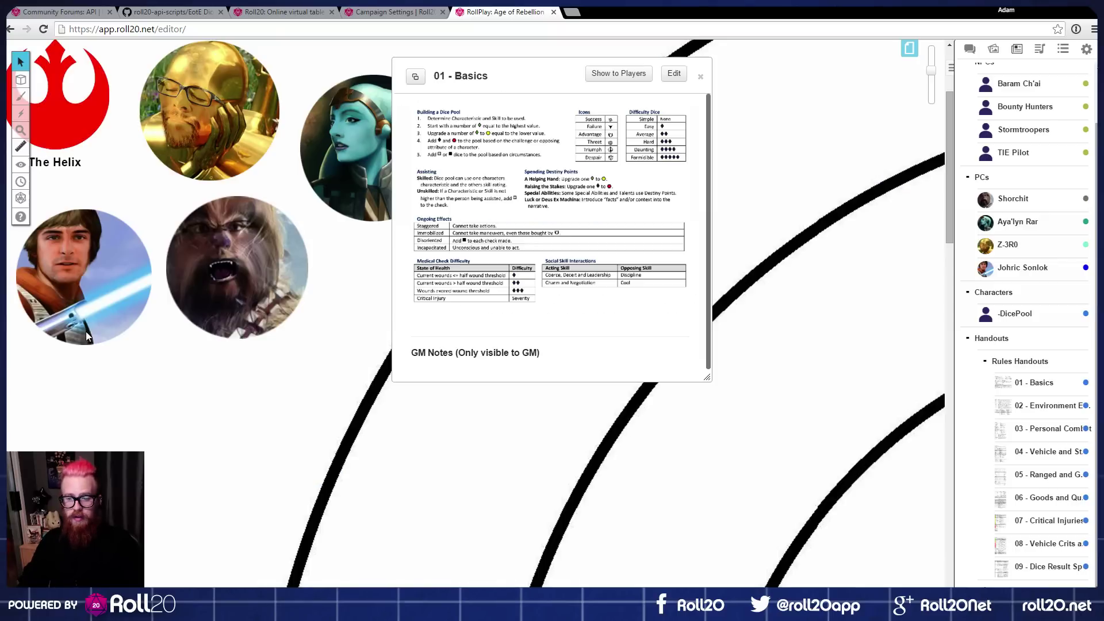
Step: View the 07 - Critical Injuries table at full size, close both open handouts, and collapse the Rules Handouts folder
click(1037, 520)
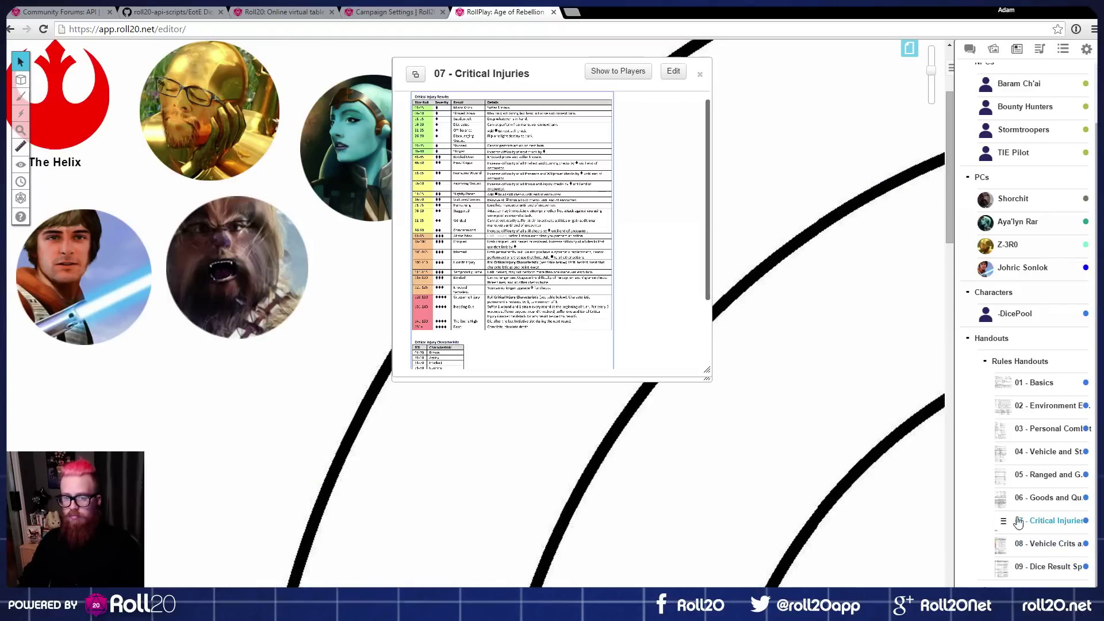
click(510, 229)
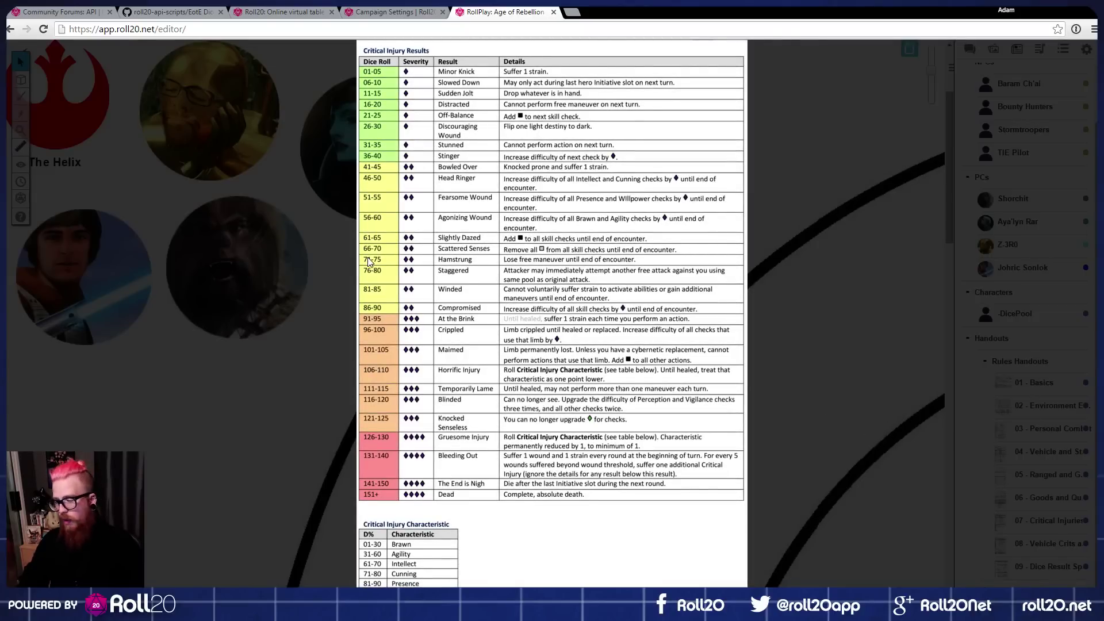
click(587, 322)
click(701, 76)
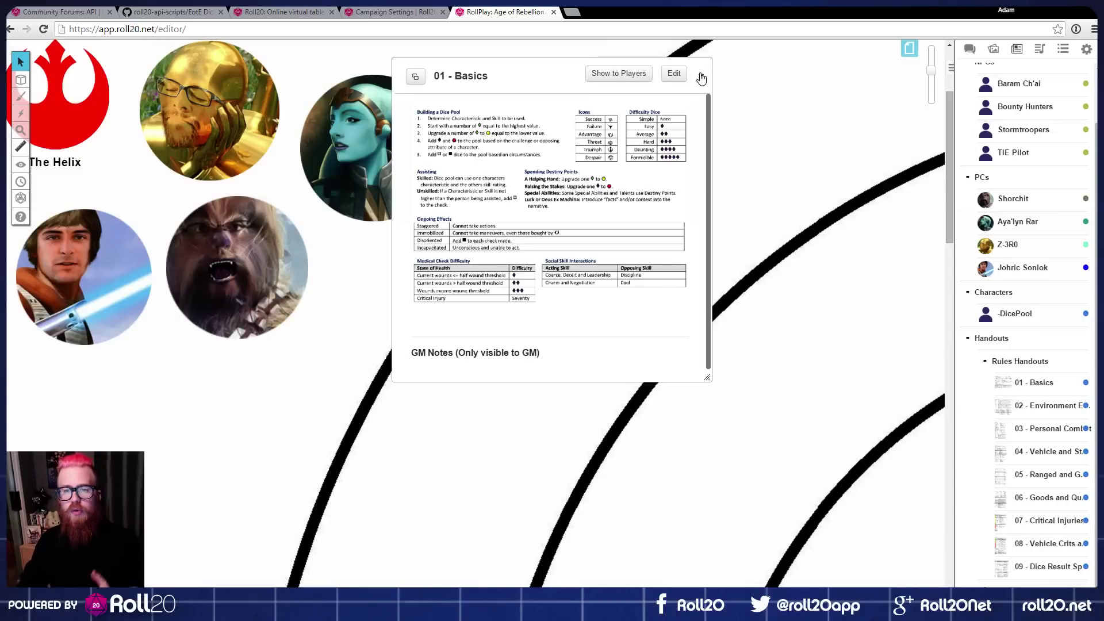
click(701, 77)
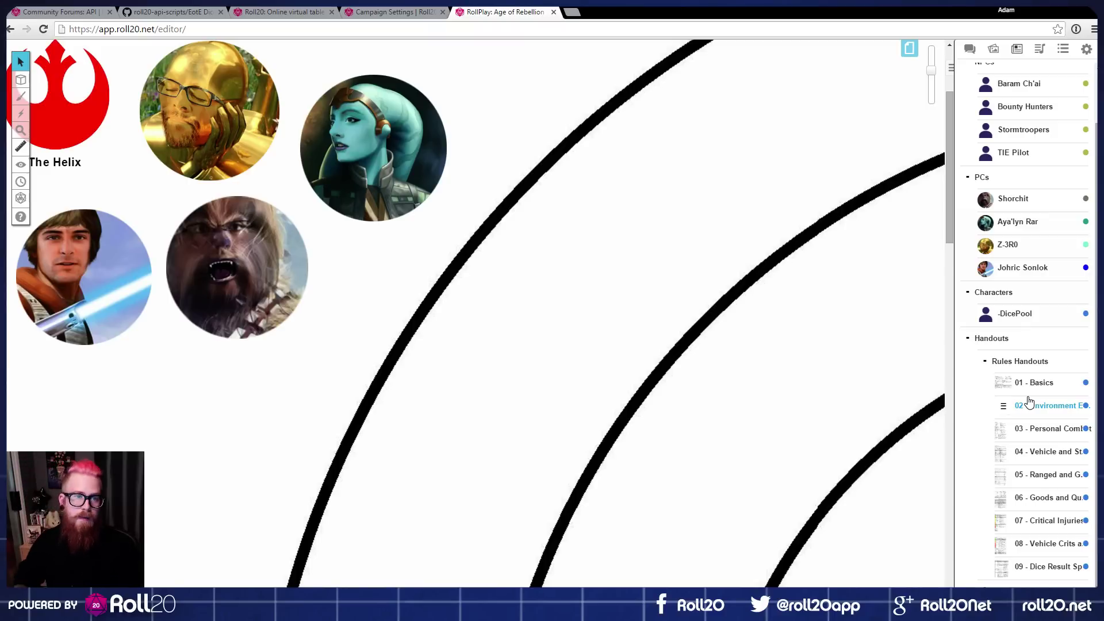
click(986, 362)
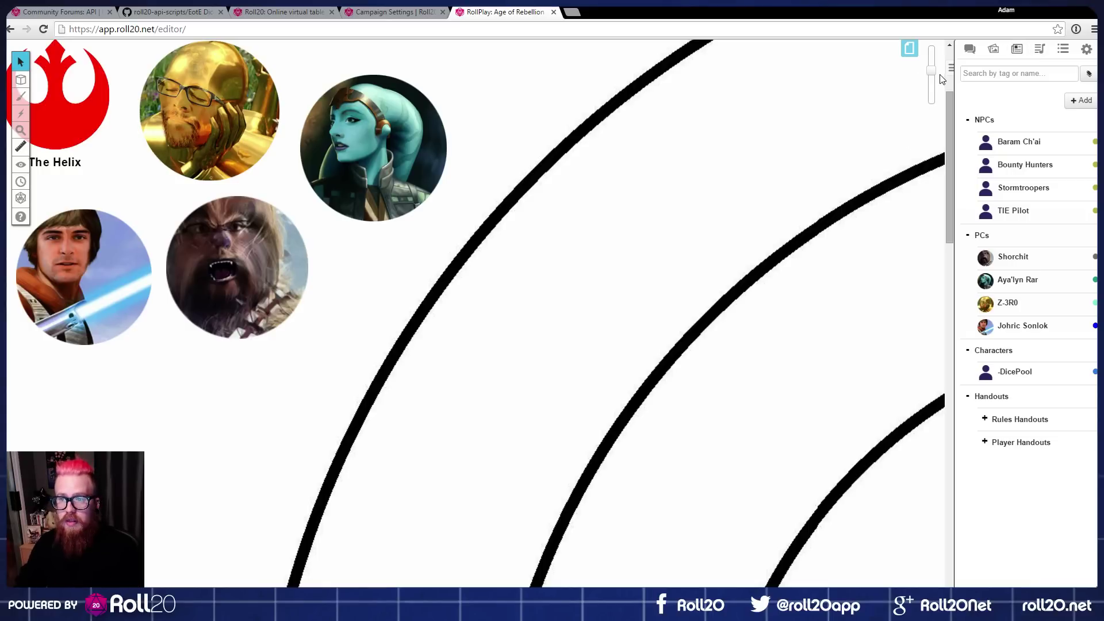
Step: Move the Shorchit token into the centre of the Engaged circle on the range map
drag(934, 76, 897, 128)
scroll(667, 299, down, 2)
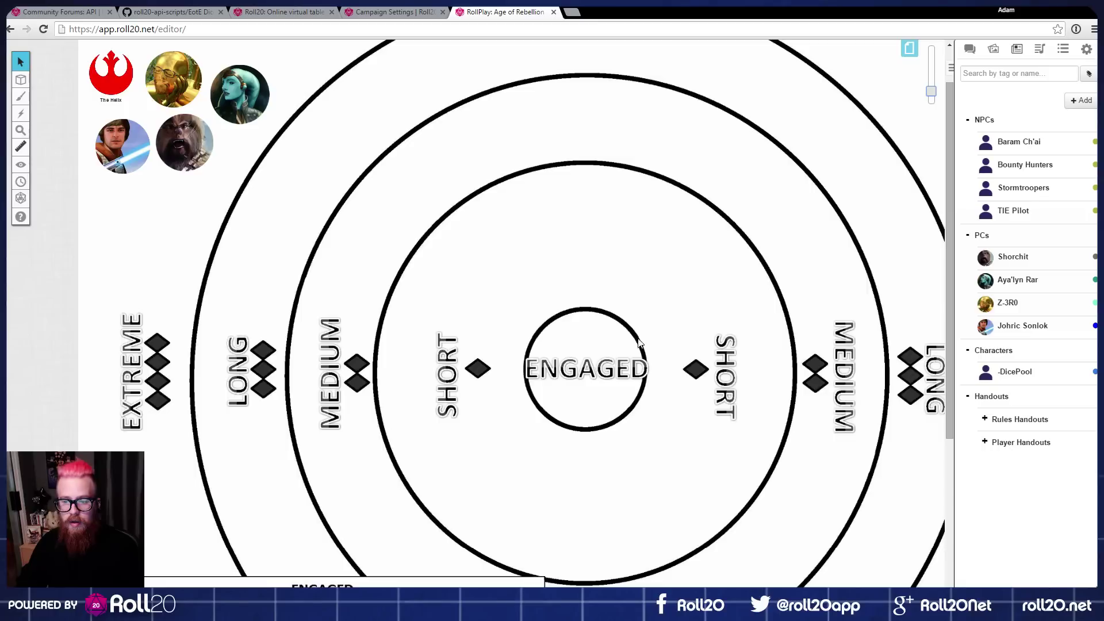
scroll(638, 512, right, 2)
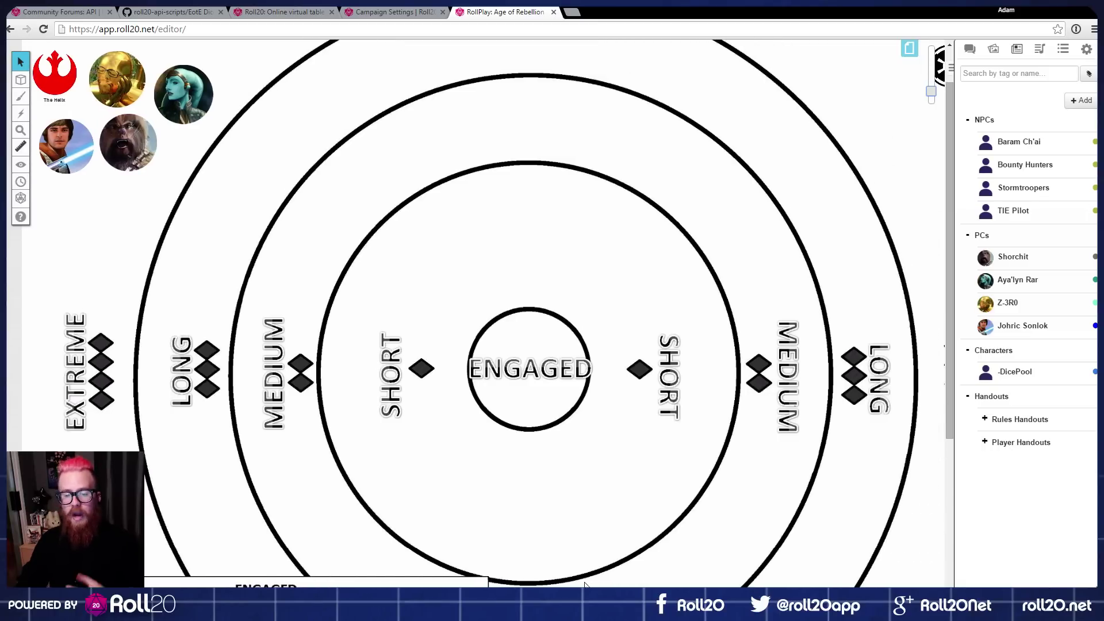
scroll(476, 314, right, 1)
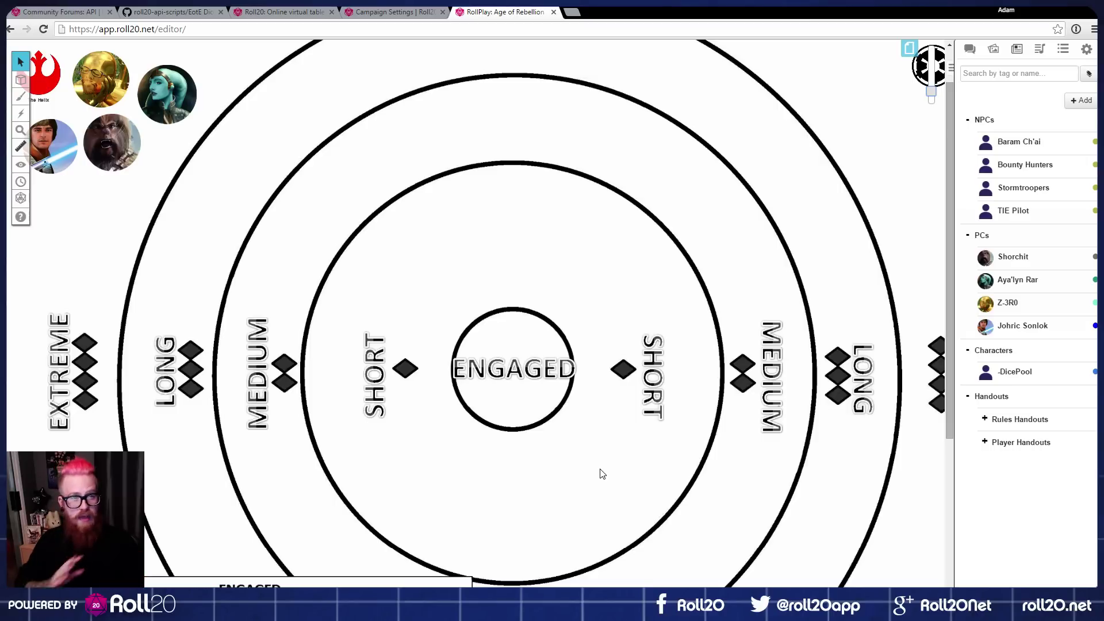
drag(113, 135, 525, 372)
click(491, 231)
click(511, 250)
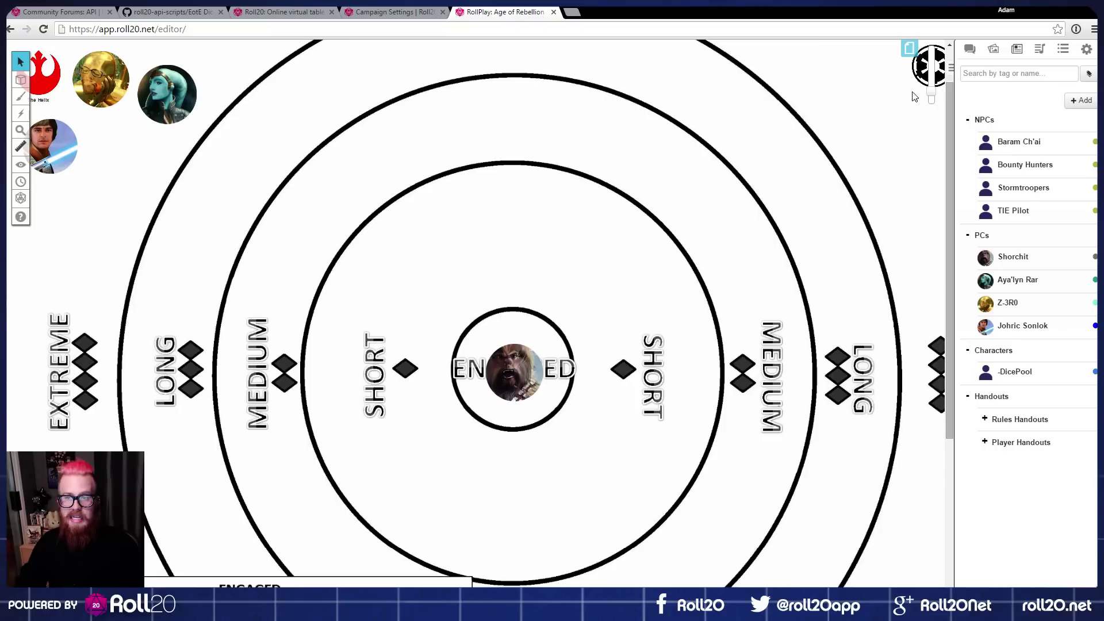
Step: Move the Imperial emblem token beside Shorchit in the Engaged circle and the black skull emblem token into the upper-left Long range band
drag(915, 71, 477, 337)
click(618, 314)
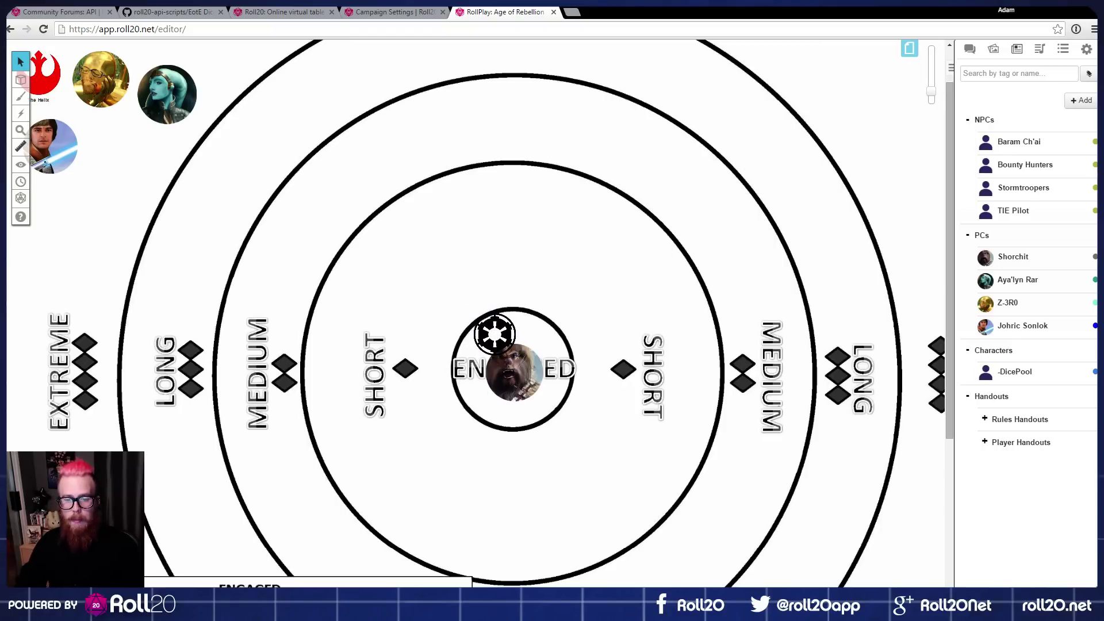
scroll(619, 313, right, 3)
drag(895, 72, 174, 148)
scroll(439, 201, left, 2)
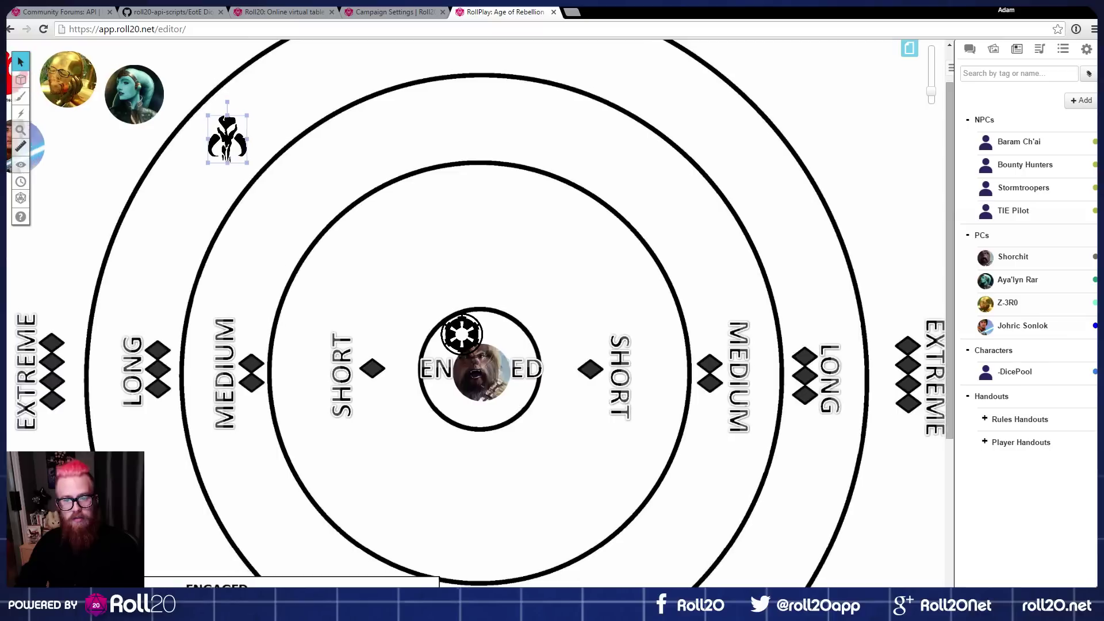
Step: Move the Johric Sonlok token beside the black skull emblem in the Long band and the Z-3R0 token into the Medium band
scroll(497, 386, left, 2)
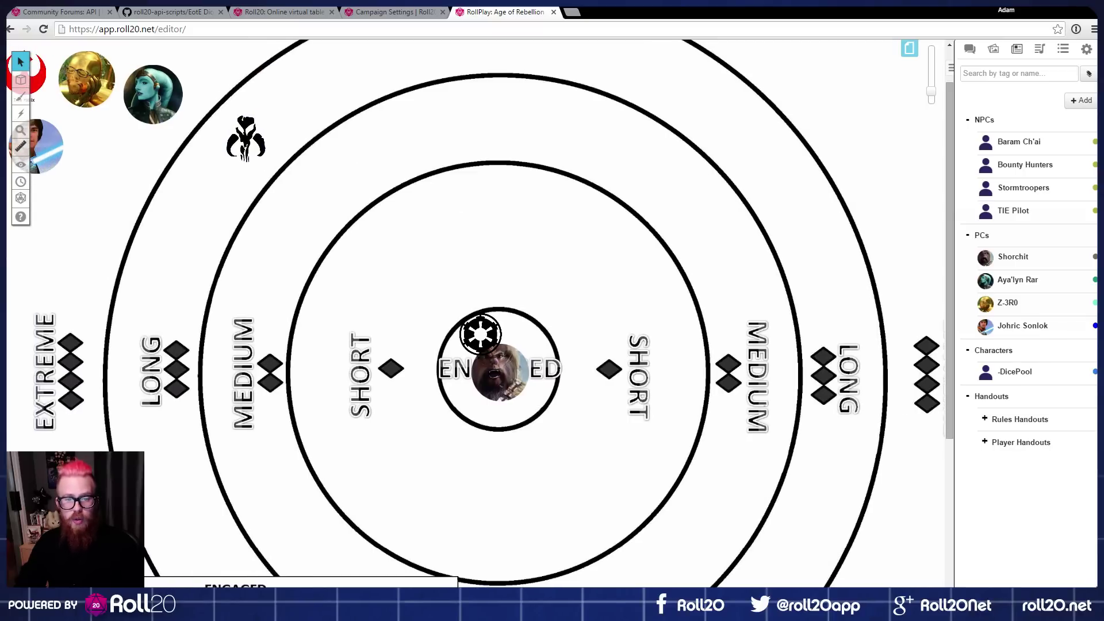
drag(44, 148, 279, 119)
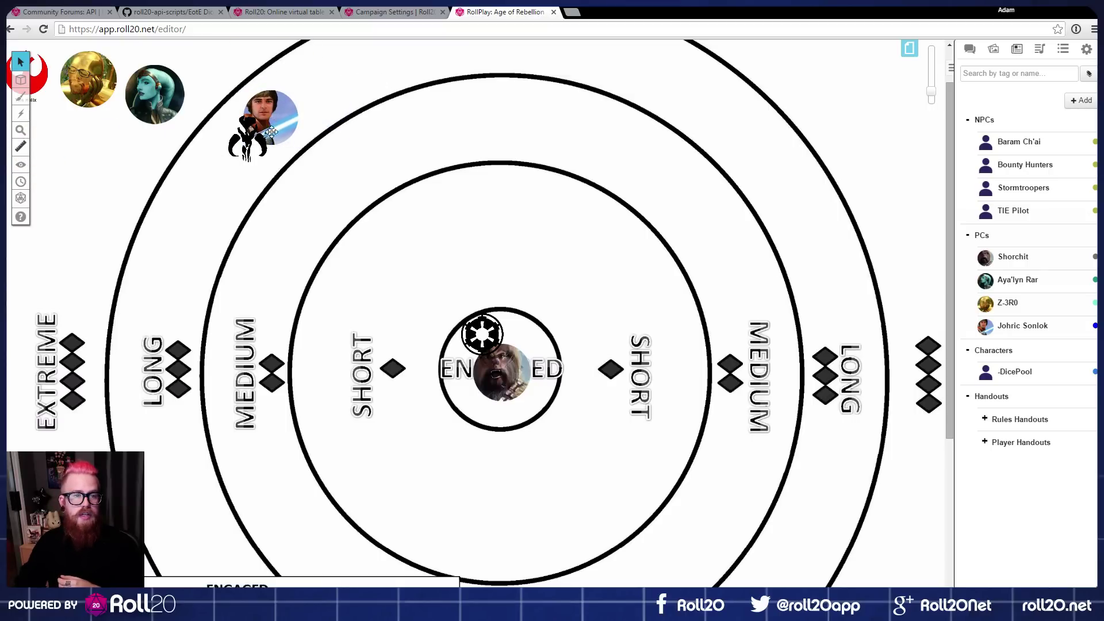
drag(95, 85, 339, 180)
click(475, 153)
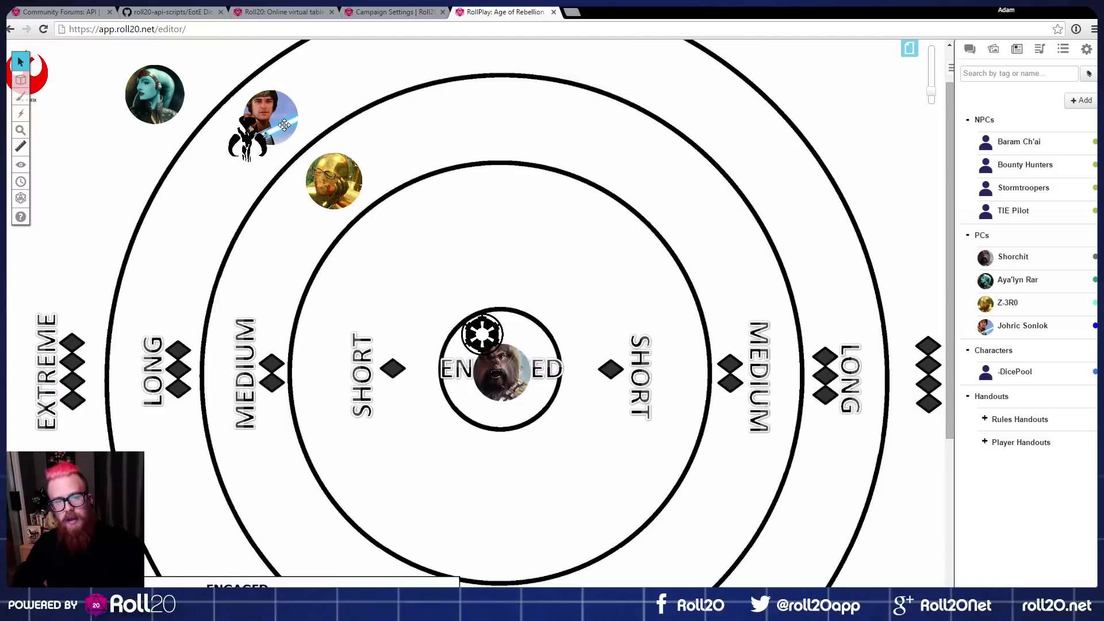
Step: Move the Z-3R0, Johric Sonlok, black skull, Imperial emblem and Shorchit tokens back to the map's upper-left corner, outside the range circles
drag(345, 190, 95, 107)
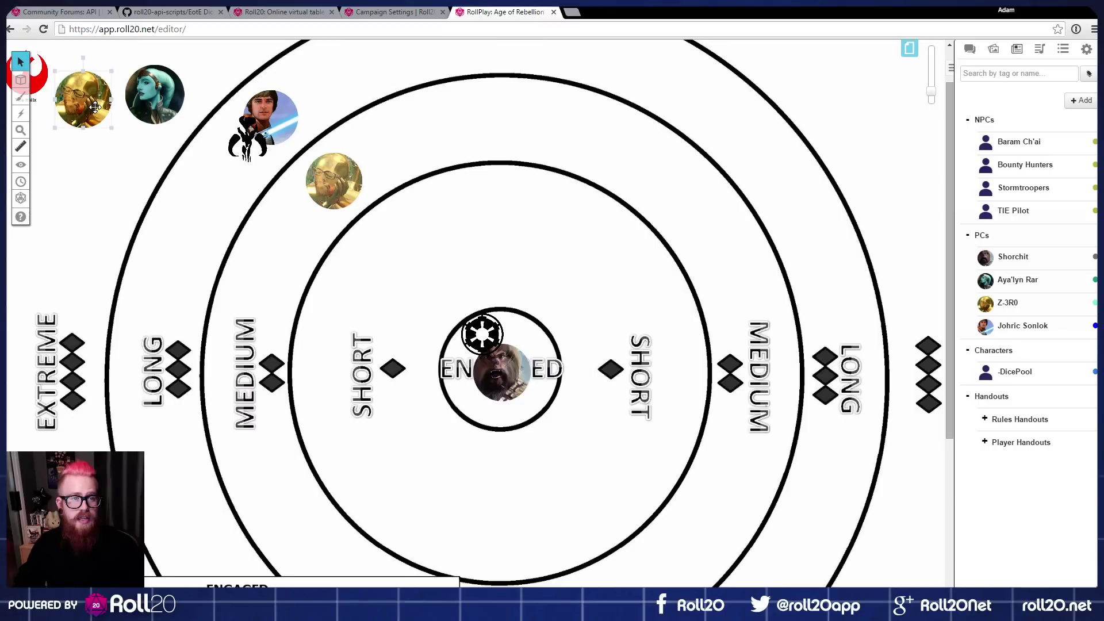
drag(291, 122, 145, 149)
drag(247, 141, 60, 161)
drag(479, 334, 93, 209)
drag(485, 368, 43, 254)
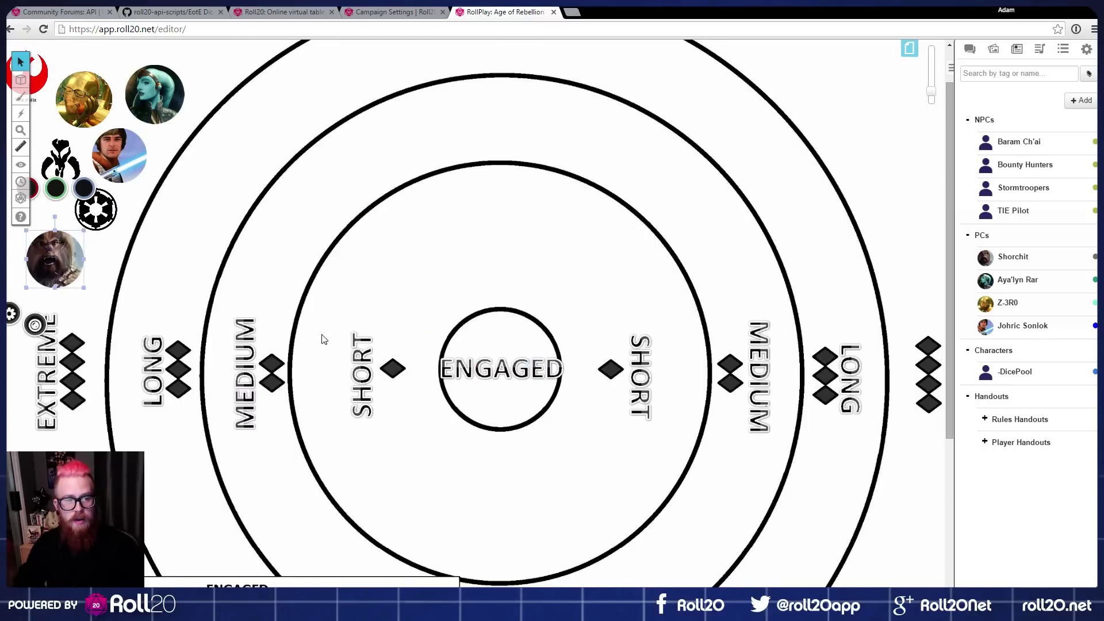
Step: Look over the range map and its layer options, and view the game's list of pages before closing it
scroll(313, 337, down, 5)
scroll(455, 349, up, 3)
scroll(520, 348, up, 1)
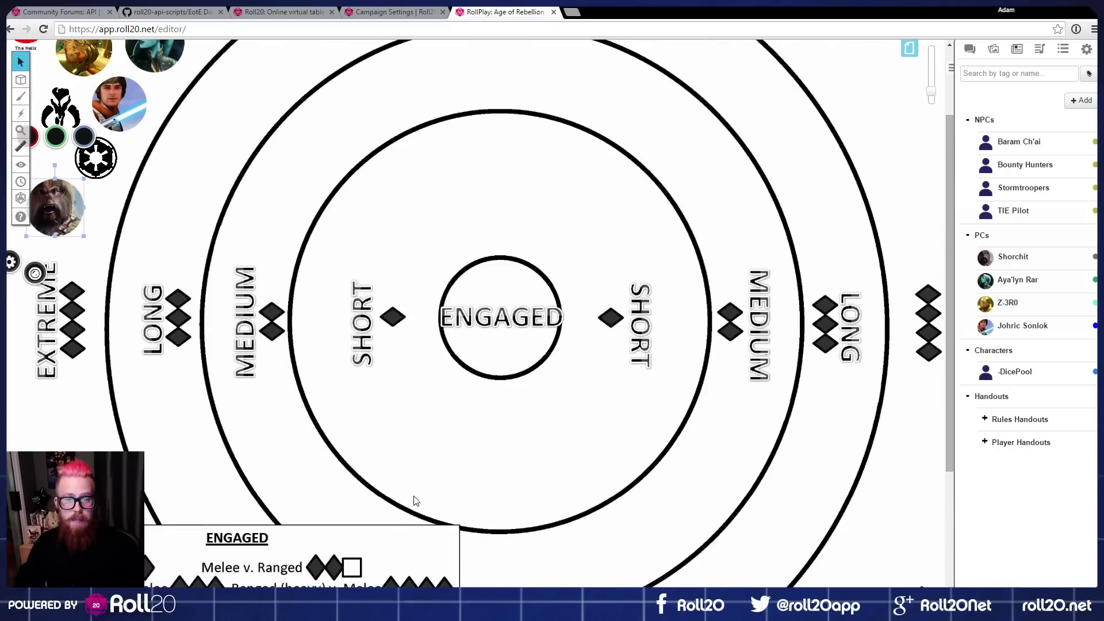
mouse_move(21, 79)
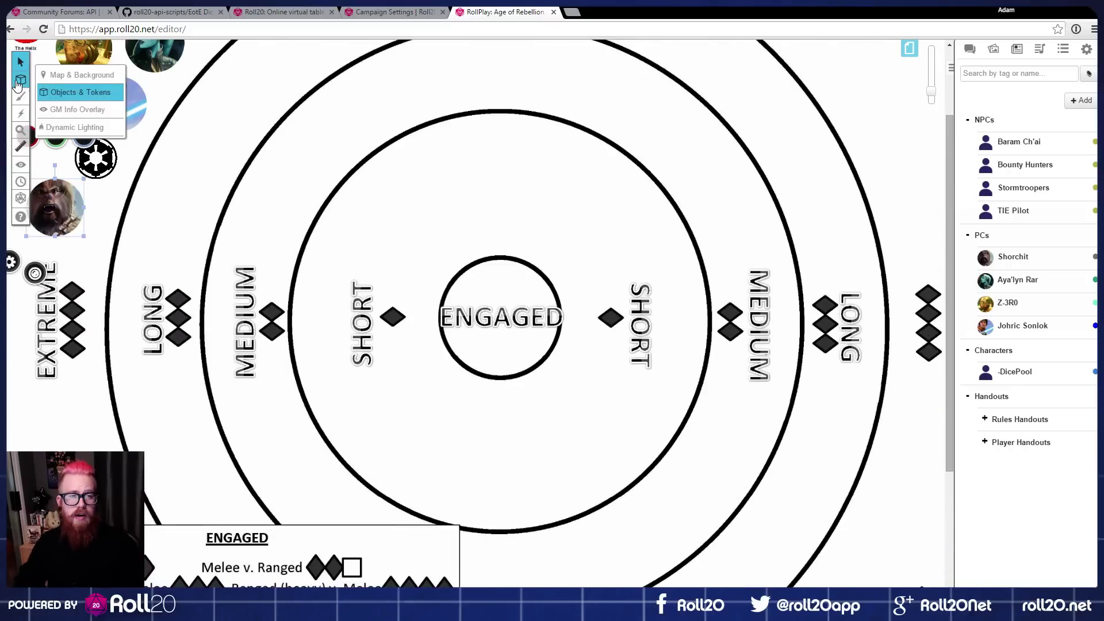
click(908, 47)
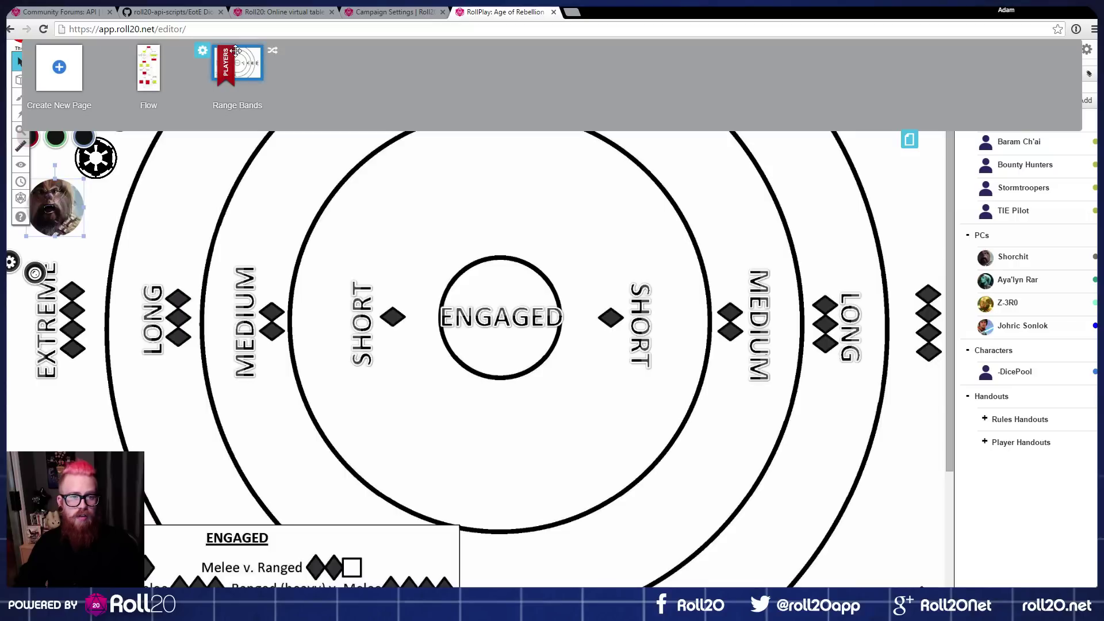
click(909, 139)
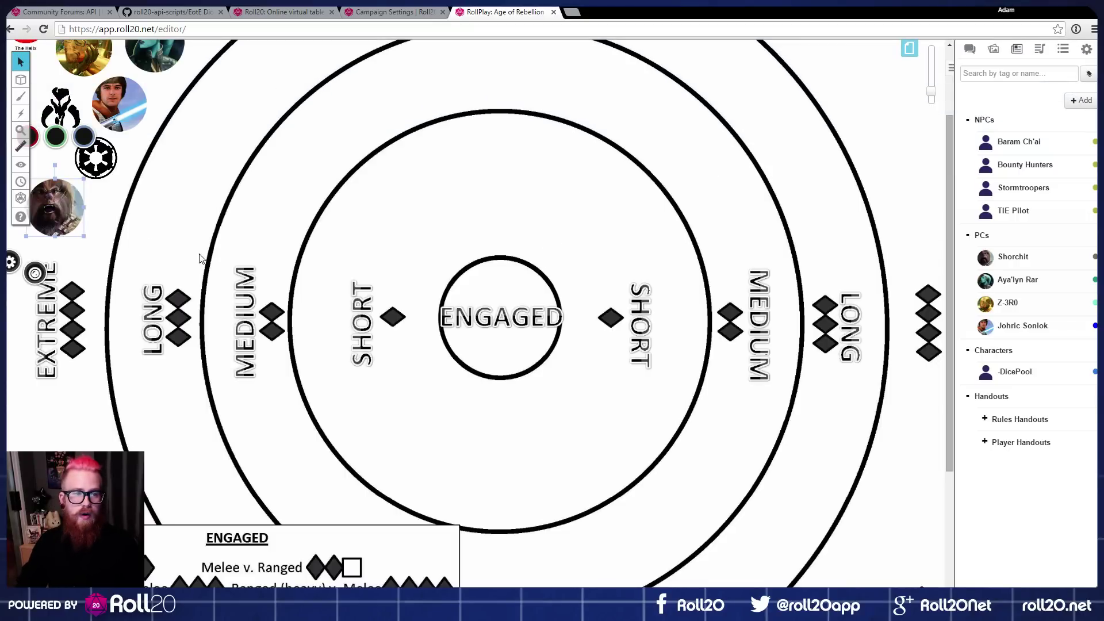
click(191, 187)
scroll(190, 243, up, 1)
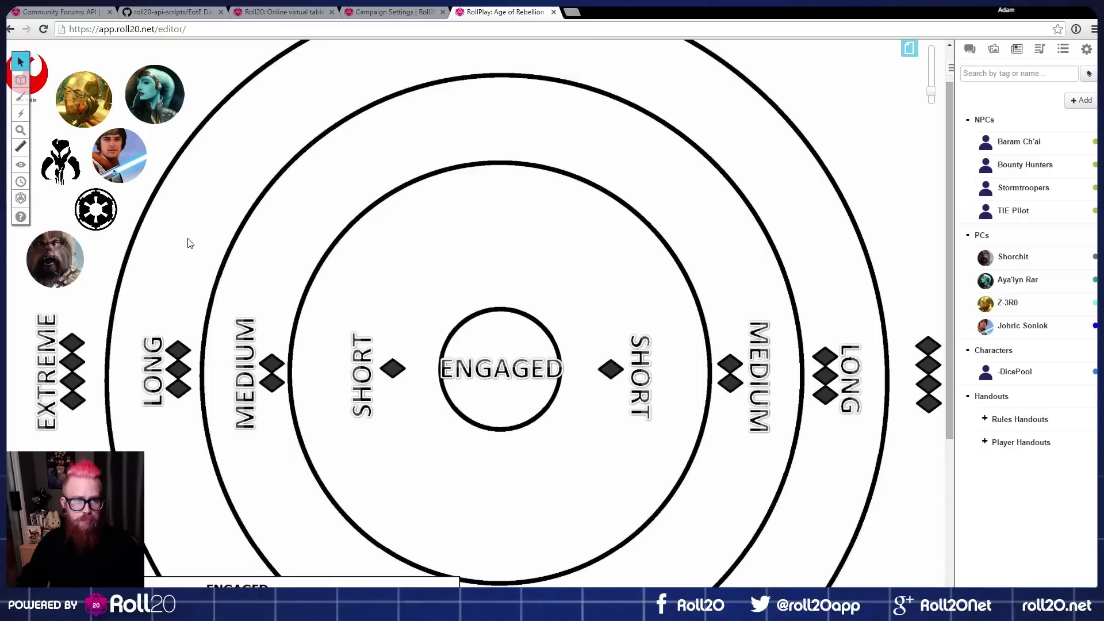
Step: Move the black skull and Imperial emblem tokens to the Medium band, and place Shorchit beside Johric Sonlok in the corner group
scroll(265, 390, left, 1)
drag(85, 161, 358, 177)
drag(126, 205, 434, 170)
drag(78, 260, 73, 160)
click(117, 226)
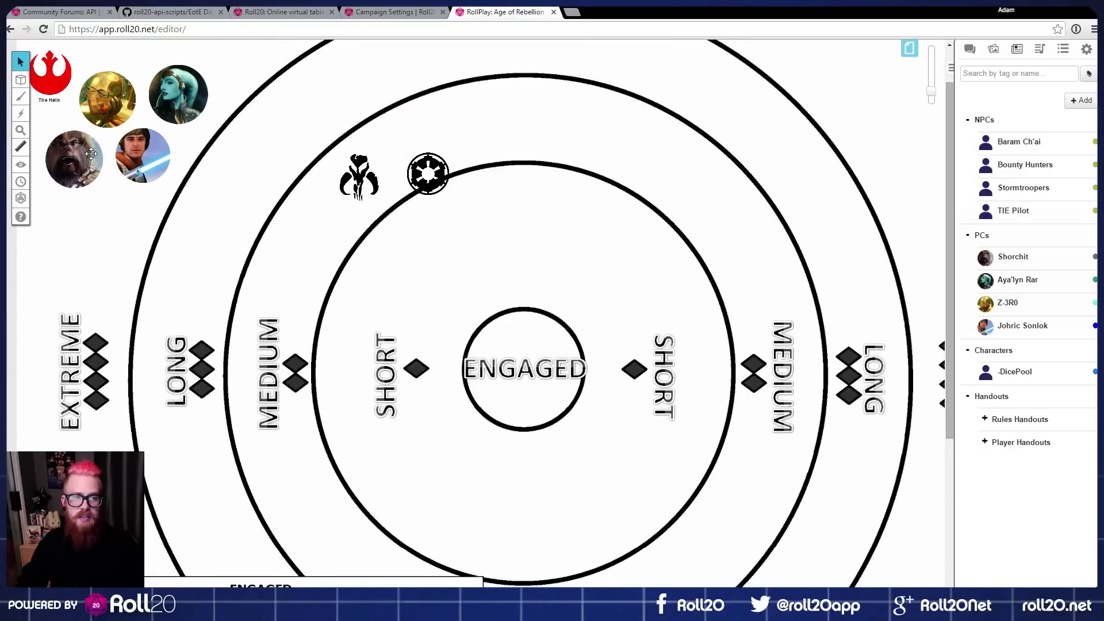
Step: Preview Aya'lyn Rar's portrait enlarged, and swap her token's place with Johric Sonlok's, parking her temporarily in the Engaged circle
click(167, 94)
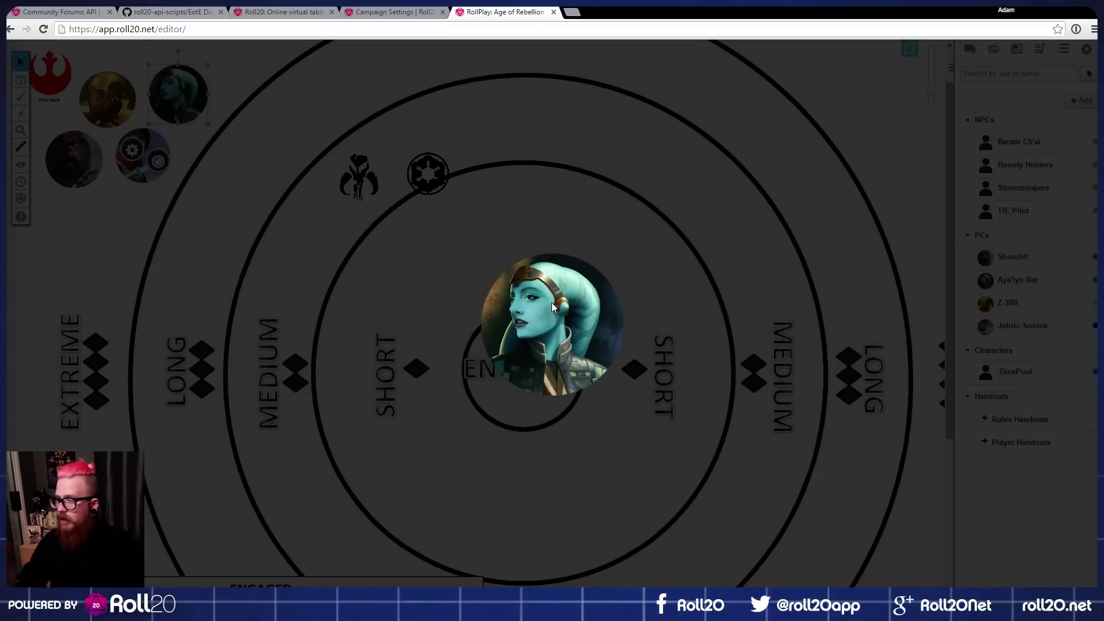
click(529, 178)
drag(195, 115, 517, 365)
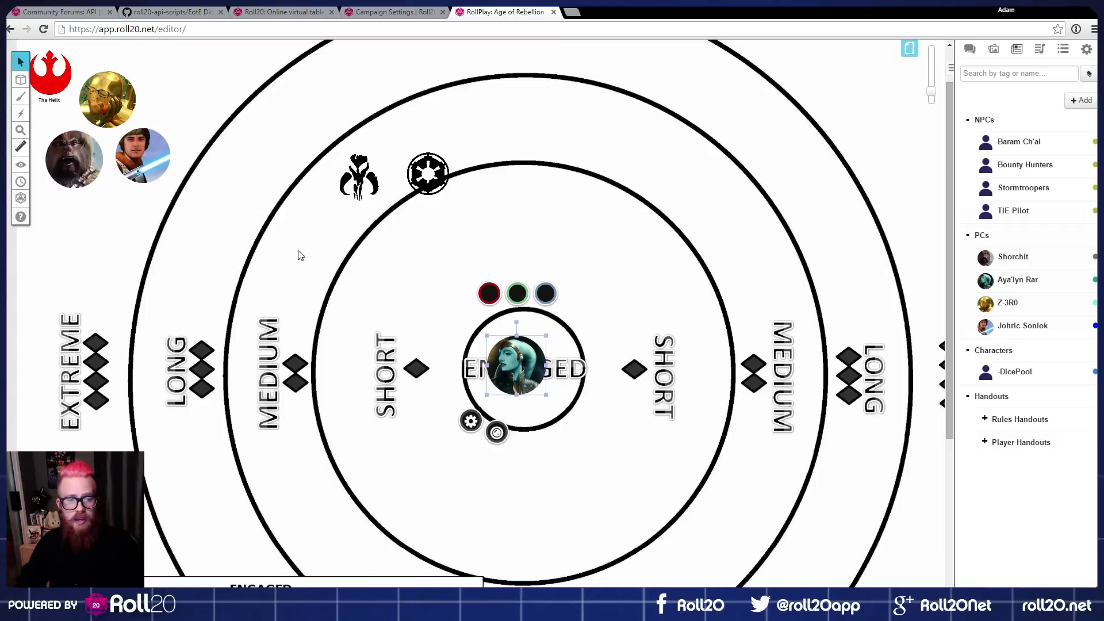
mouse_move(140, 150)
mouse_down()
mouse_move(540, 384)
mouse_move(517, 364)
mouse_move(548, 240)
mouse_move(531, 248)
mouse_move(144, 156)
mouse_up()
drag(523, 367, 171, 81)
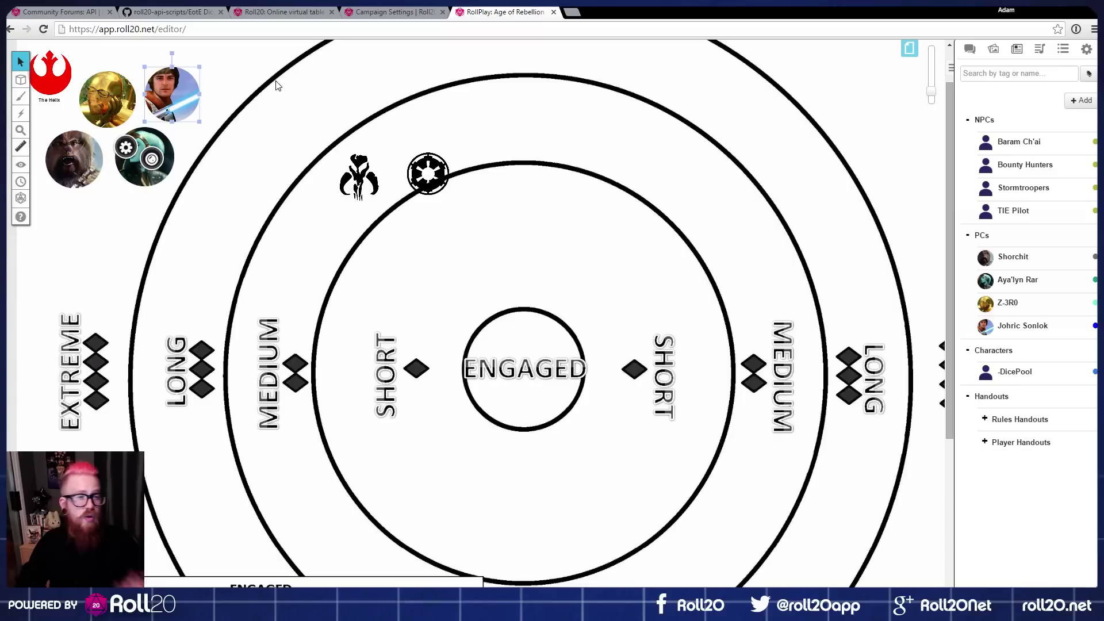
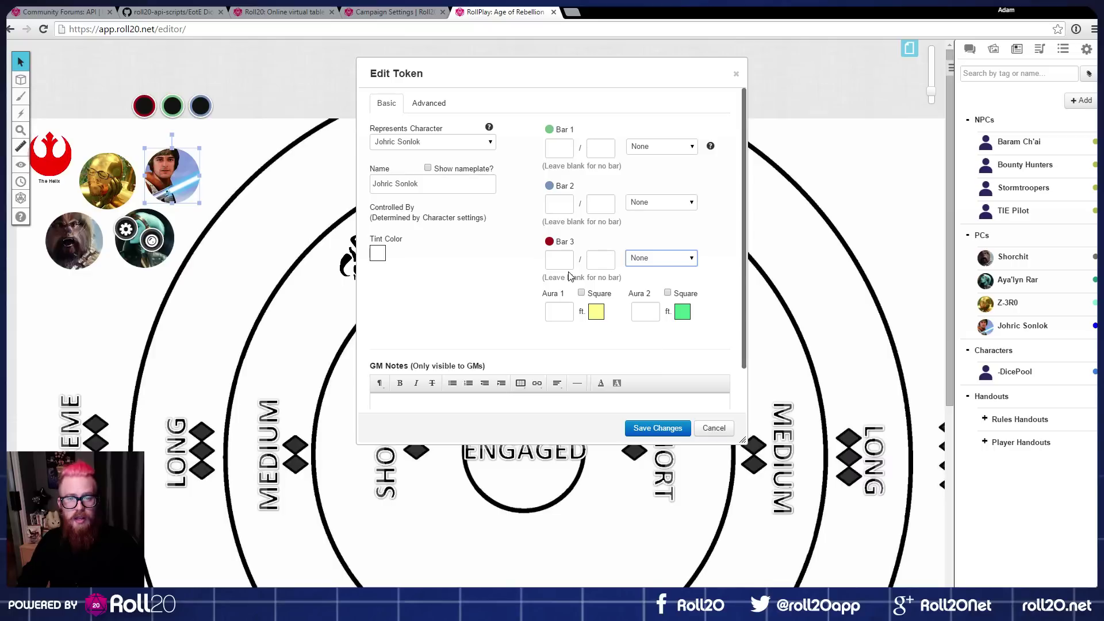
Step: Link Bar 3 of the Johric Sonlok token to the w attribute, and switch that link to system_strain
click(561, 260)
click(657, 259)
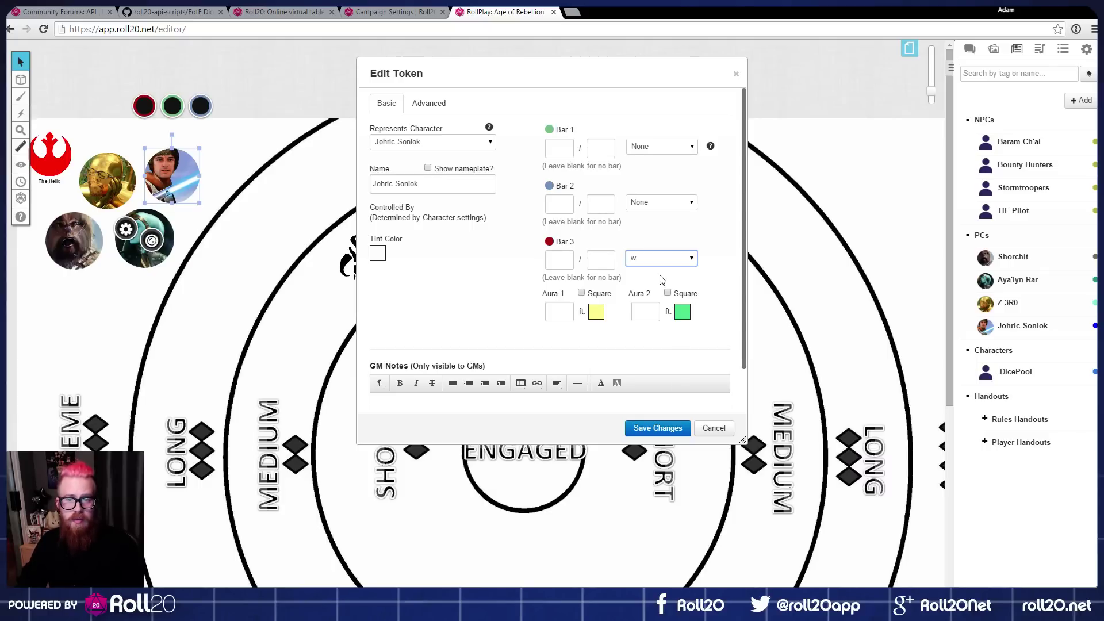
click(697, 236)
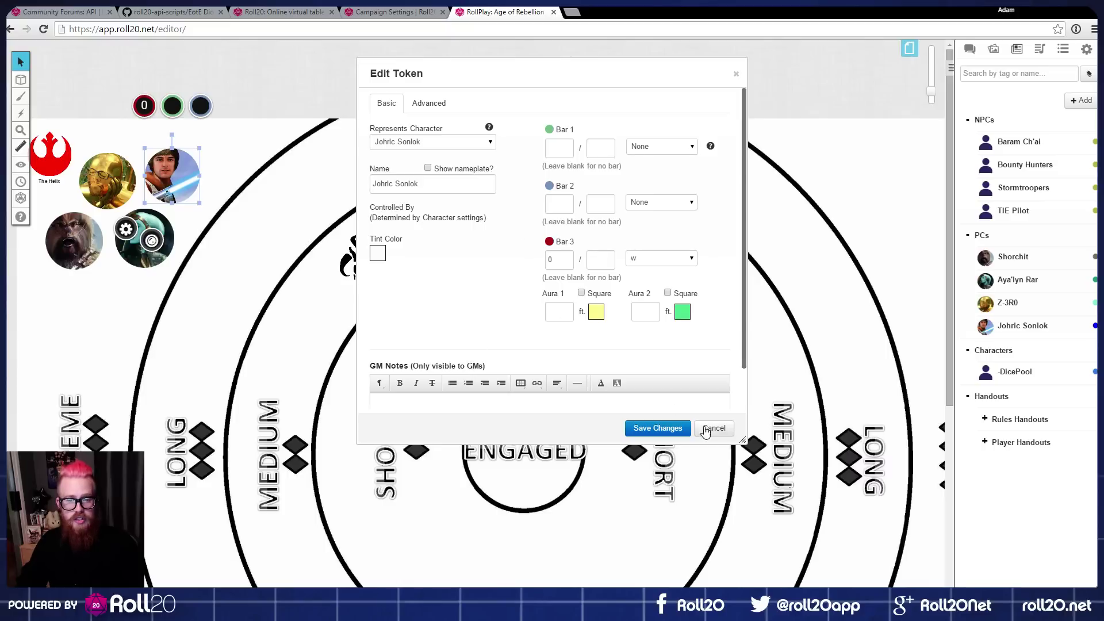
click(656, 259)
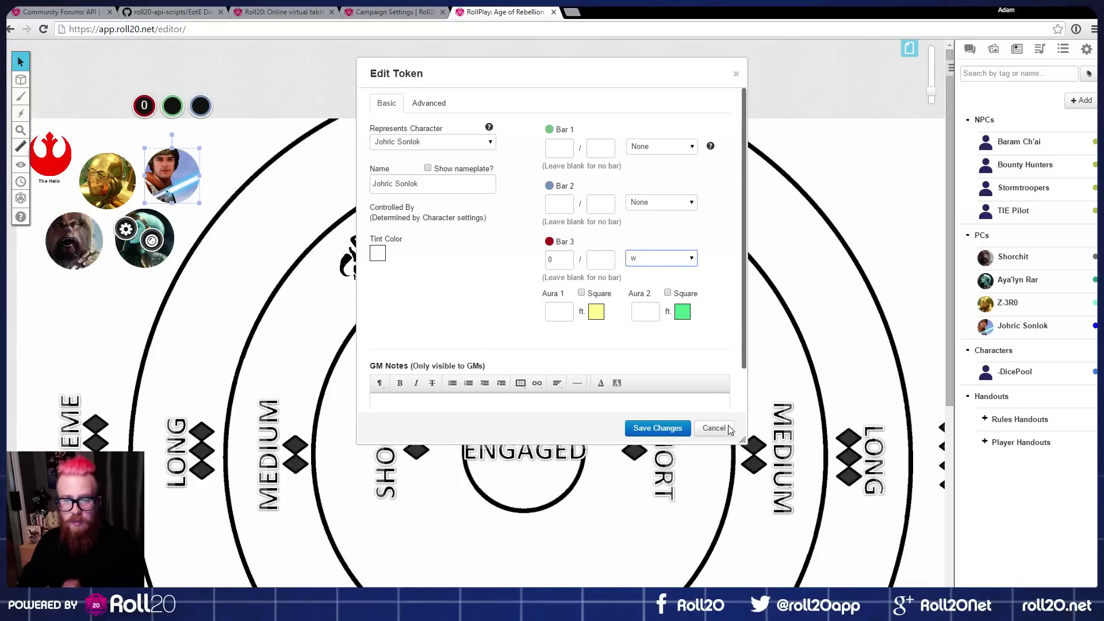
key(Up)
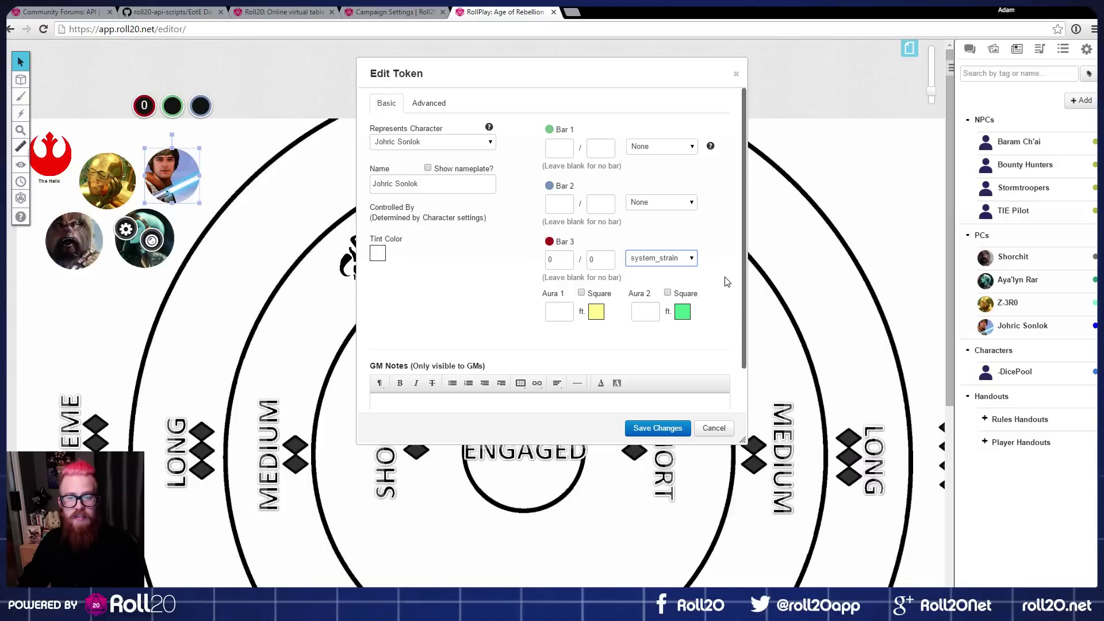
Step: Clear the current and maximum values of Bar 3, and close the token settings without saving
click(602, 262)
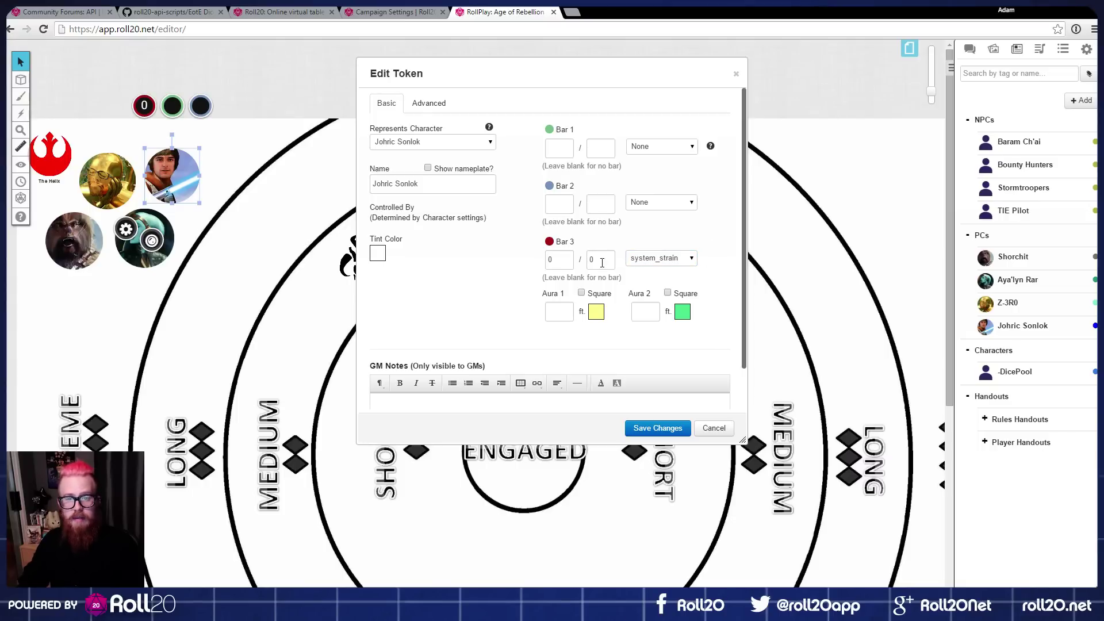
click(560, 257)
key(BackSpace)
key(Tab)
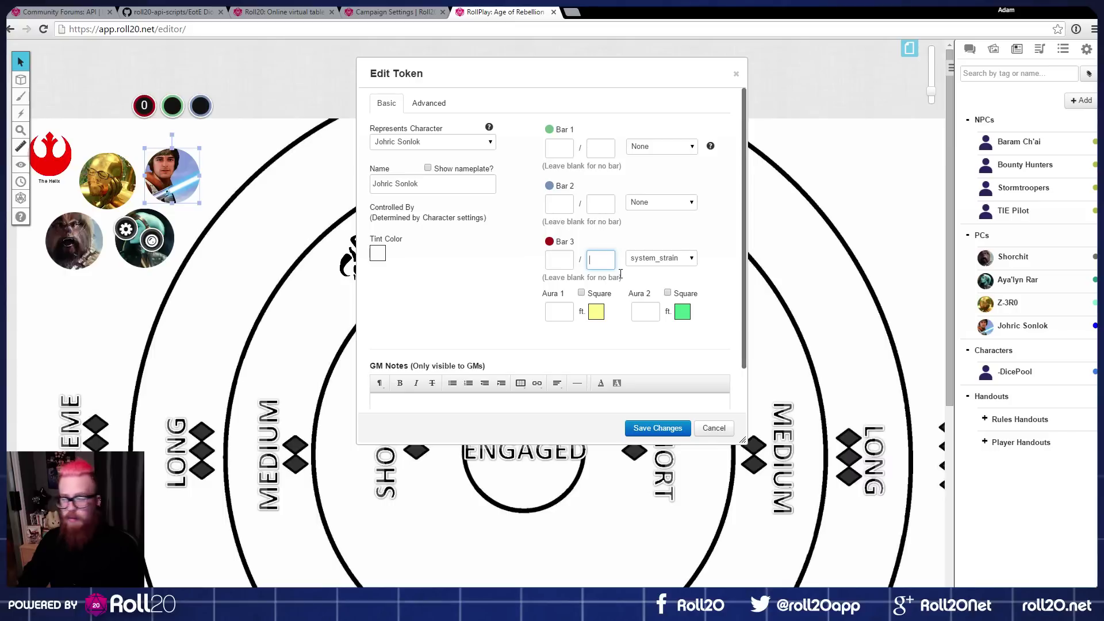
click(655, 231)
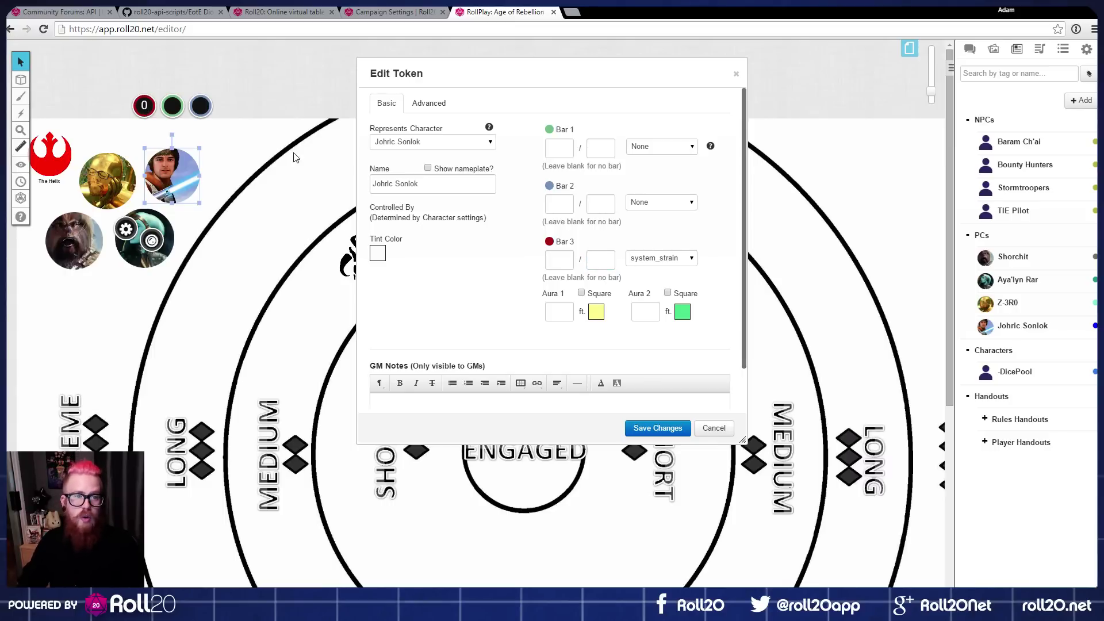
click(713, 427)
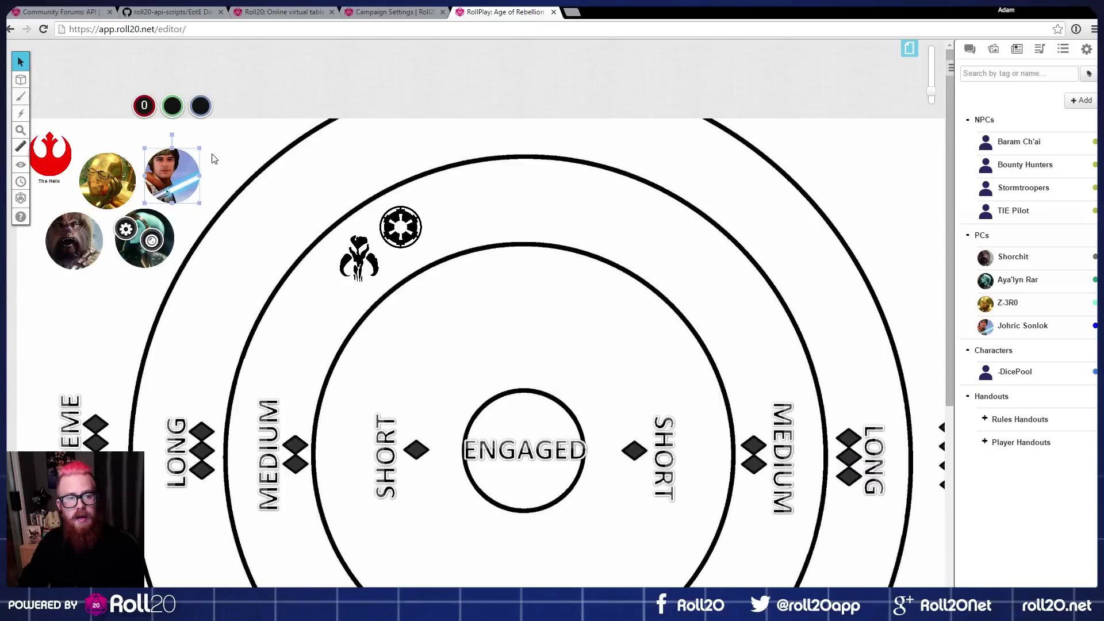
Step: Reopen the Johric Sonlok token's settings to check the Bar 3 attribute options, close them without saving, and deselect the token
click(125, 232)
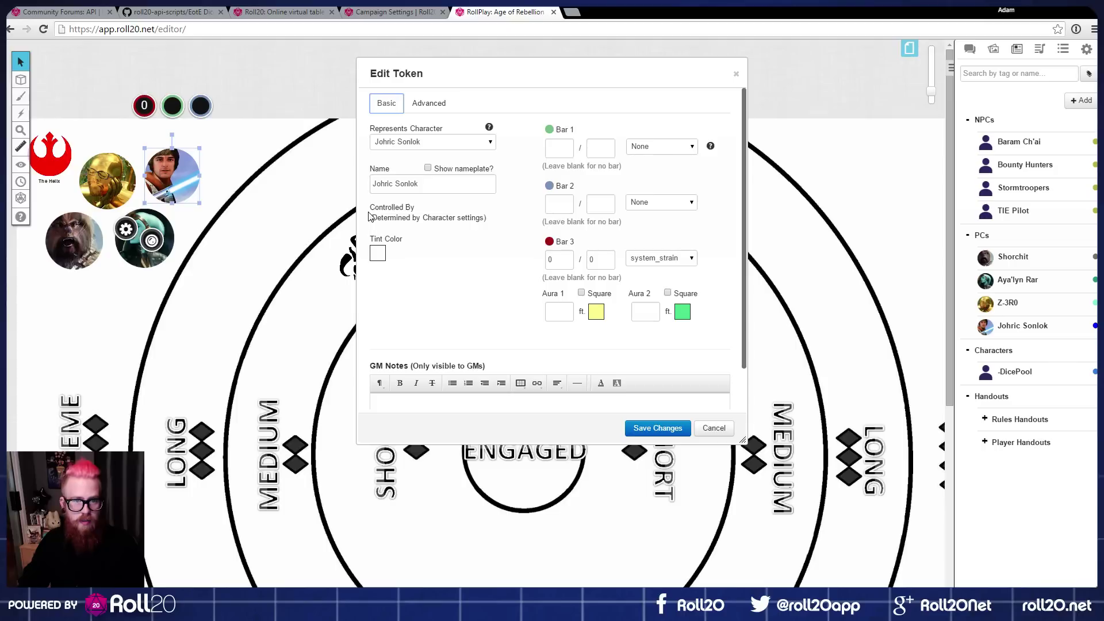
click(638, 262)
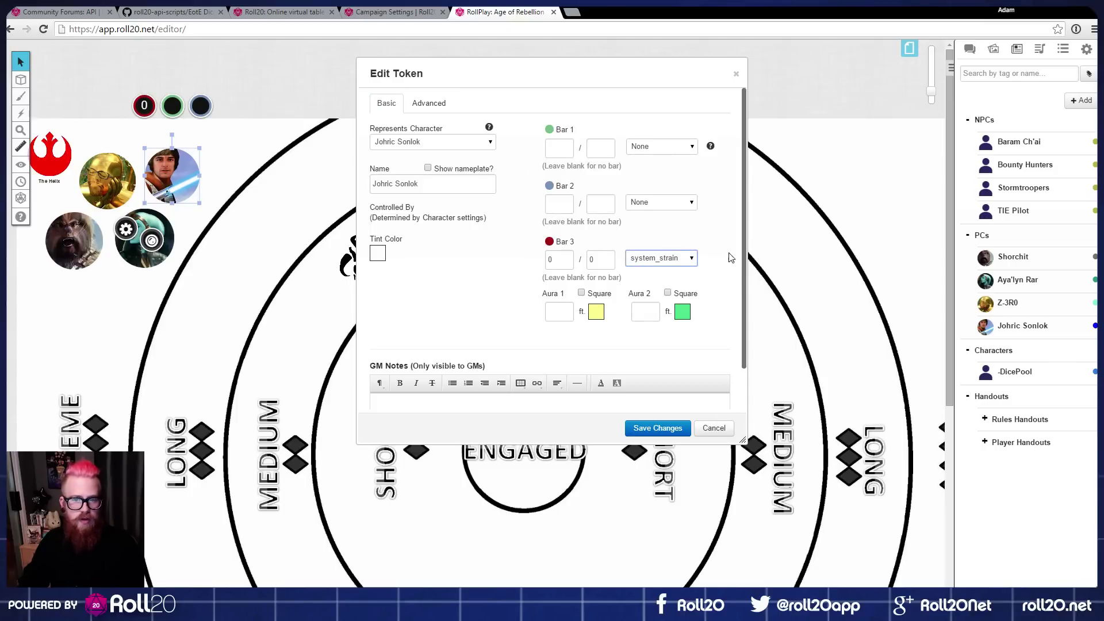
click(715, 231)
click(712, 427)
click(248, 152)
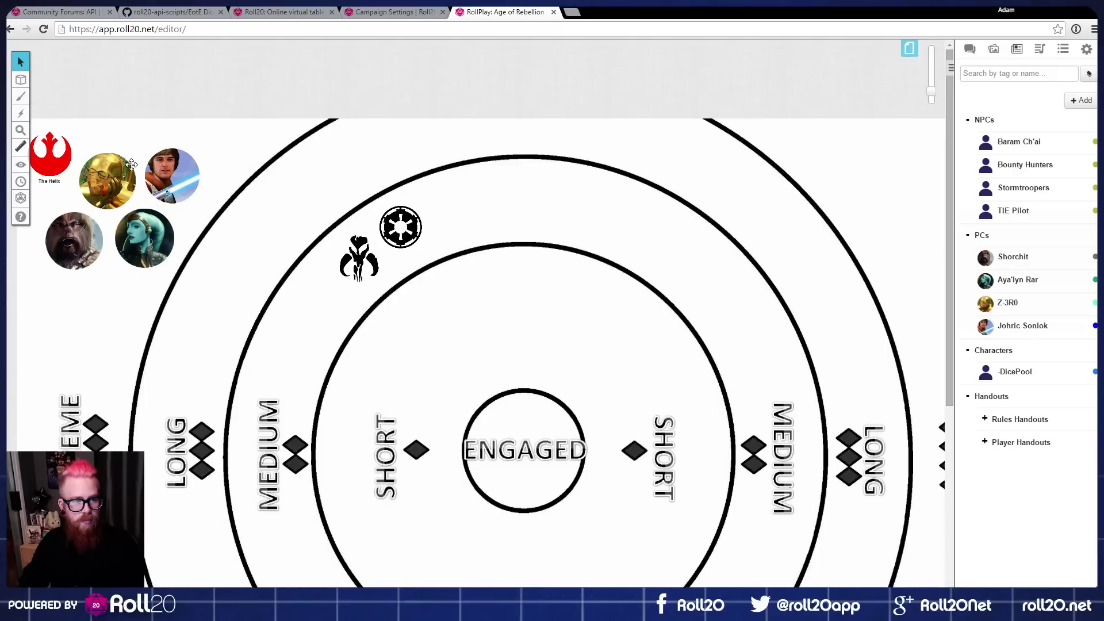
Step: Nudge the red Rebel emblem token slightly toward the player tokens in the map's upper-left corner and deselect it
mouse_move(47, 154)
mouse_down()
mouse_move(227, 188)
mouse_move(207, 220)
mouse_move(46, 149)
mouse_up()
click(216, 131)
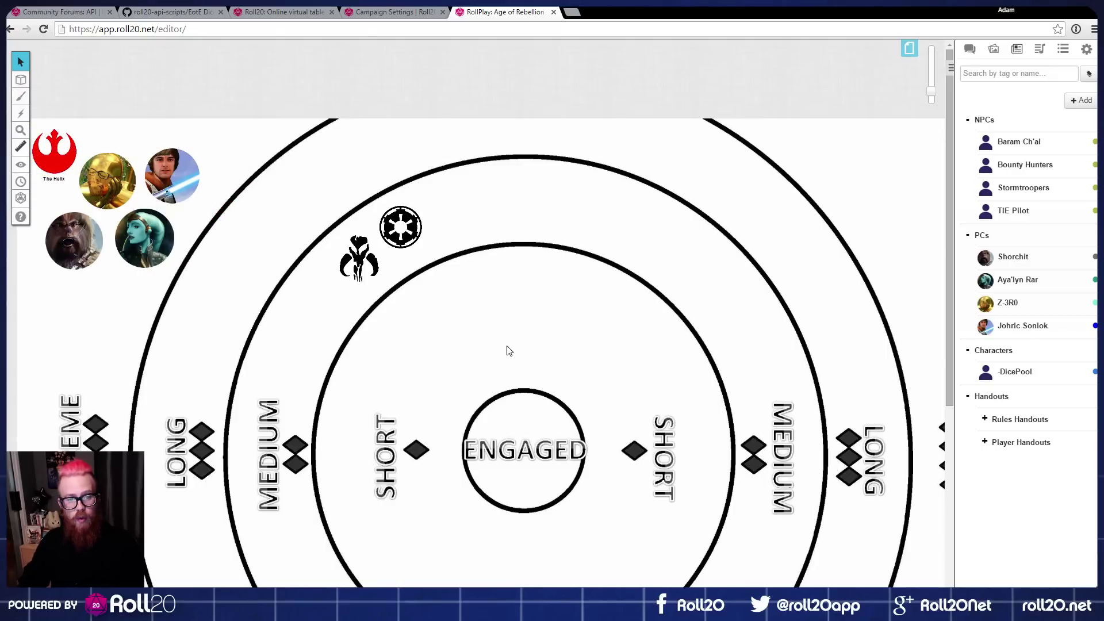
Step: Nudge the dark red hexagonal emblem token toward the blue Jedi emblem in the map's lower-right corner, and select each emblem in turn
scroll(526, 351, down, 2)
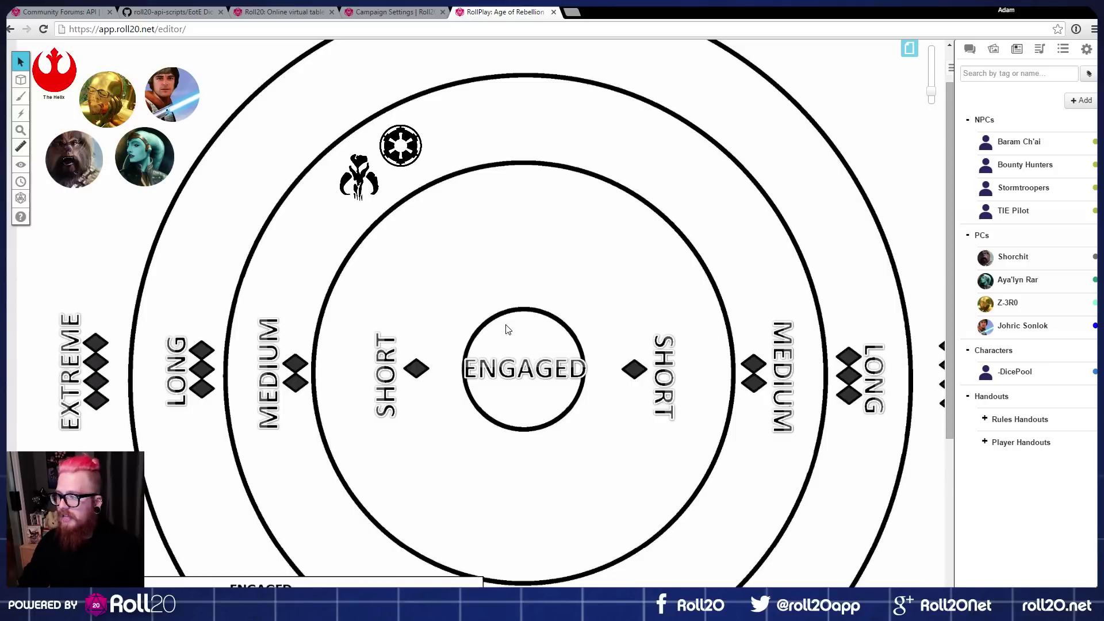
scroll(538, 518, right, 3)
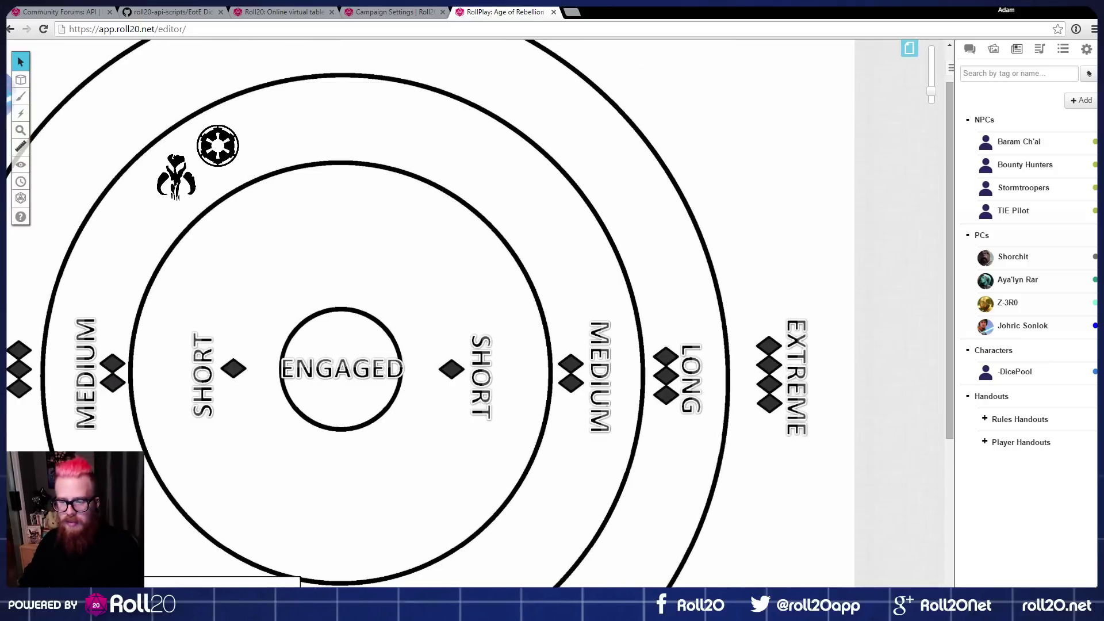
scroll(525, 390, down, 5)
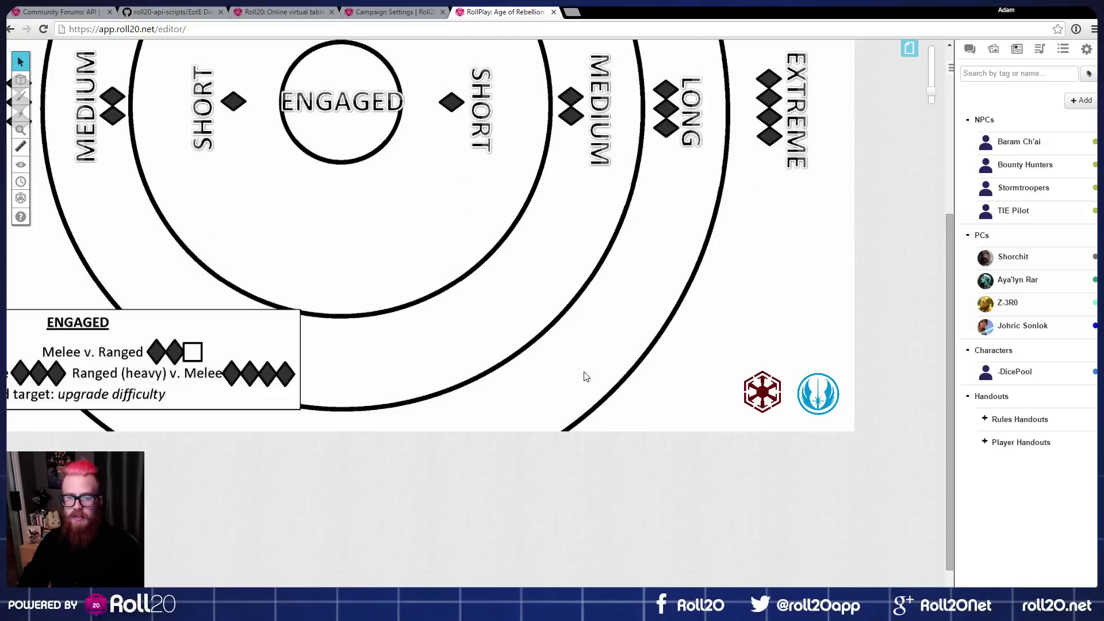
scroll(585, 376, up, 3)
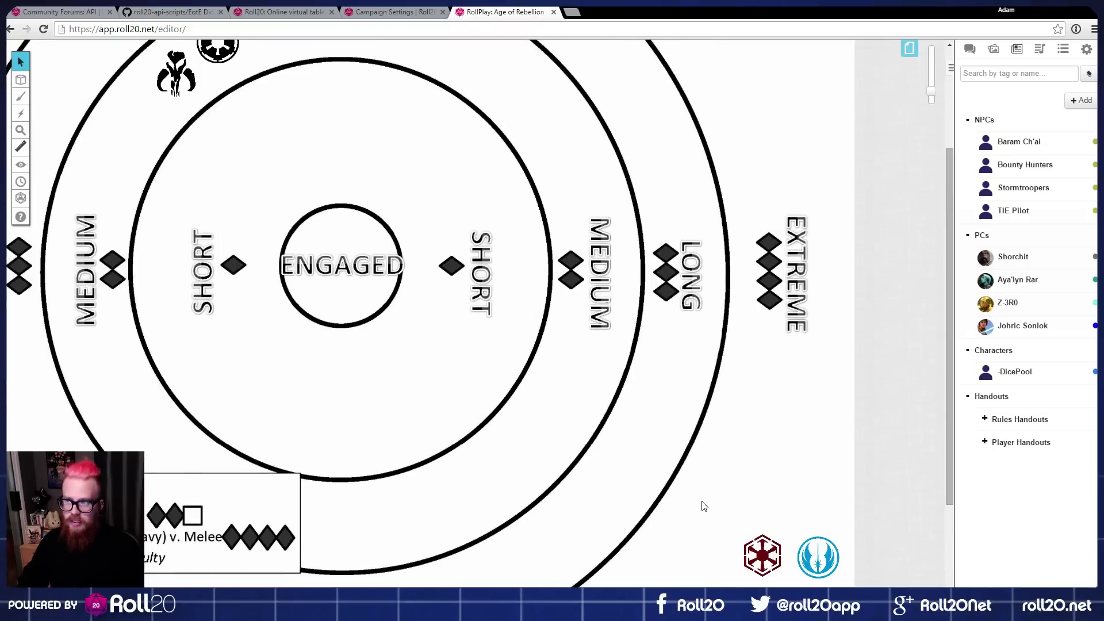
scroll(703, 506, down, 1)
drag(688, 443, 835, 502)
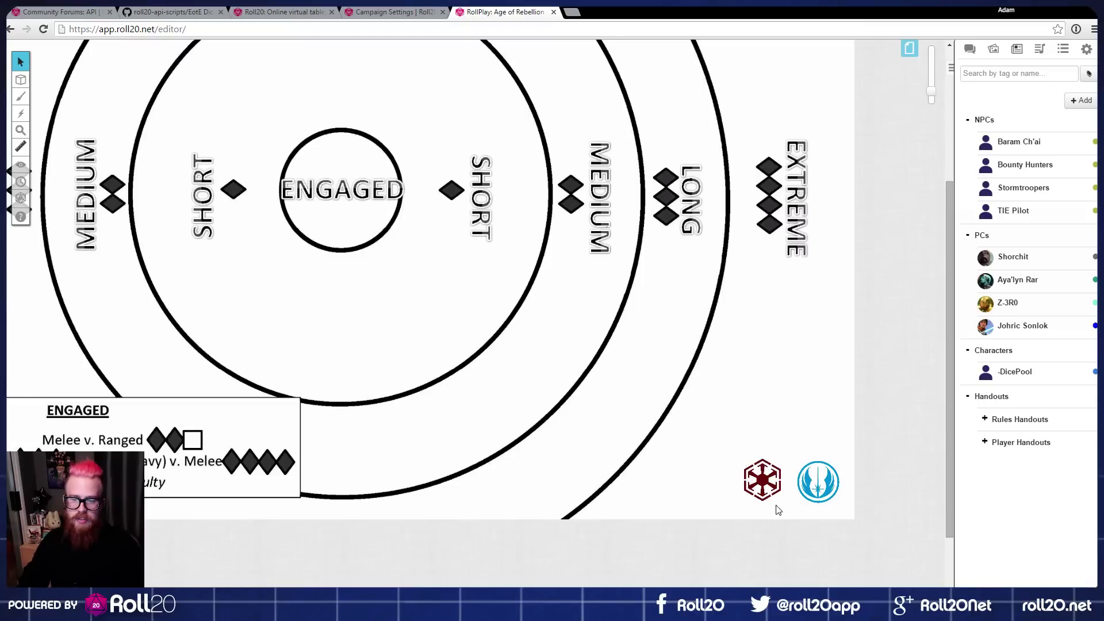
drag(762, 481, 767, 483)
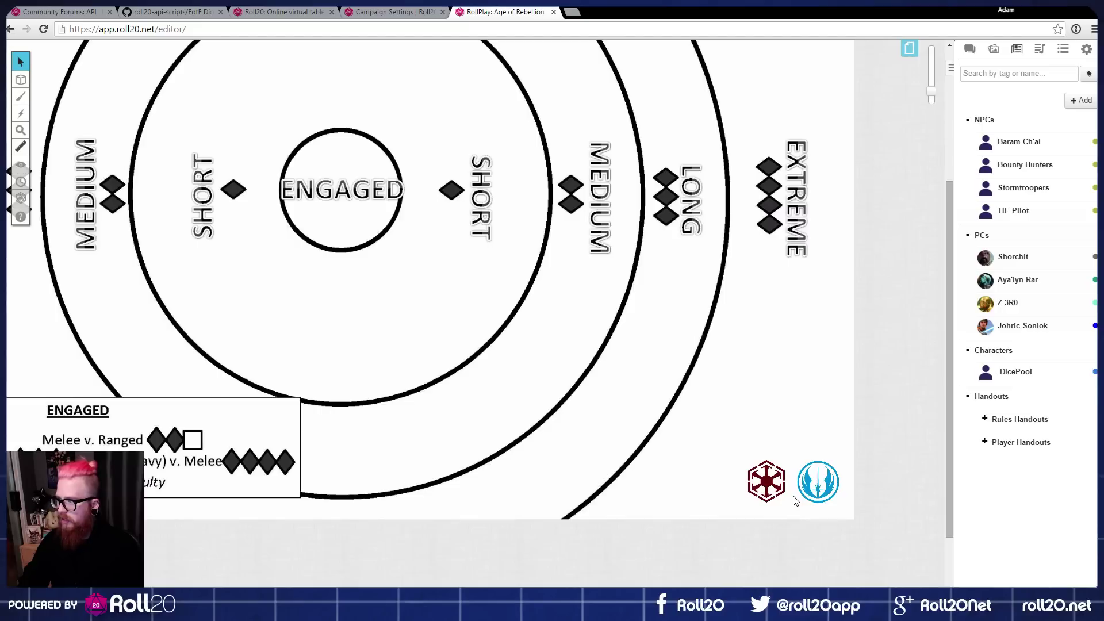
click(773, 481)
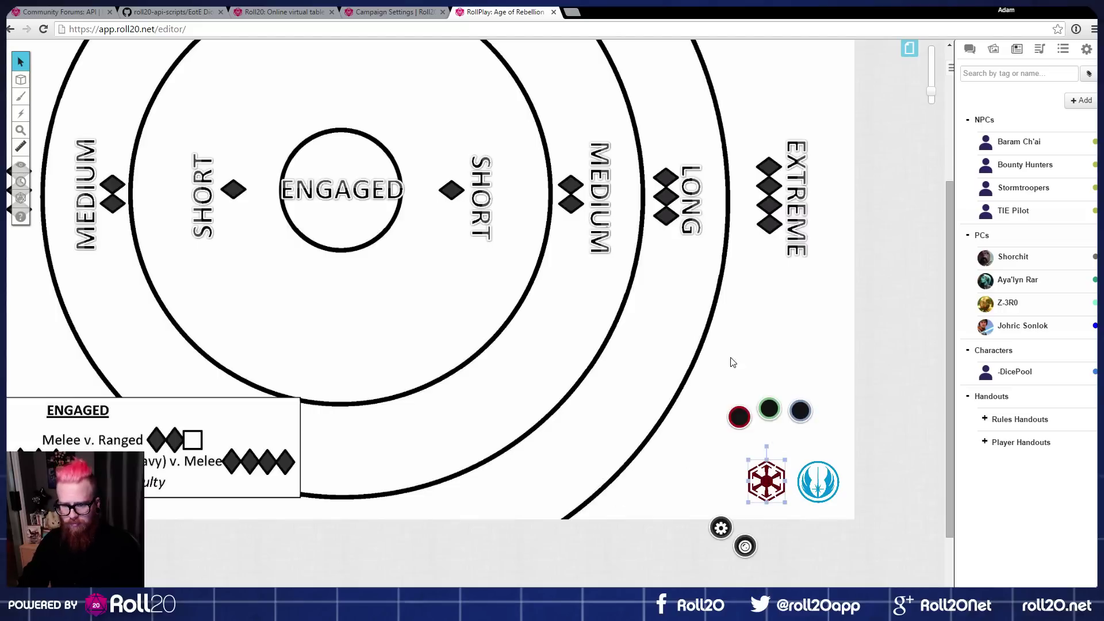
click(829, 495)
click(671, 500)
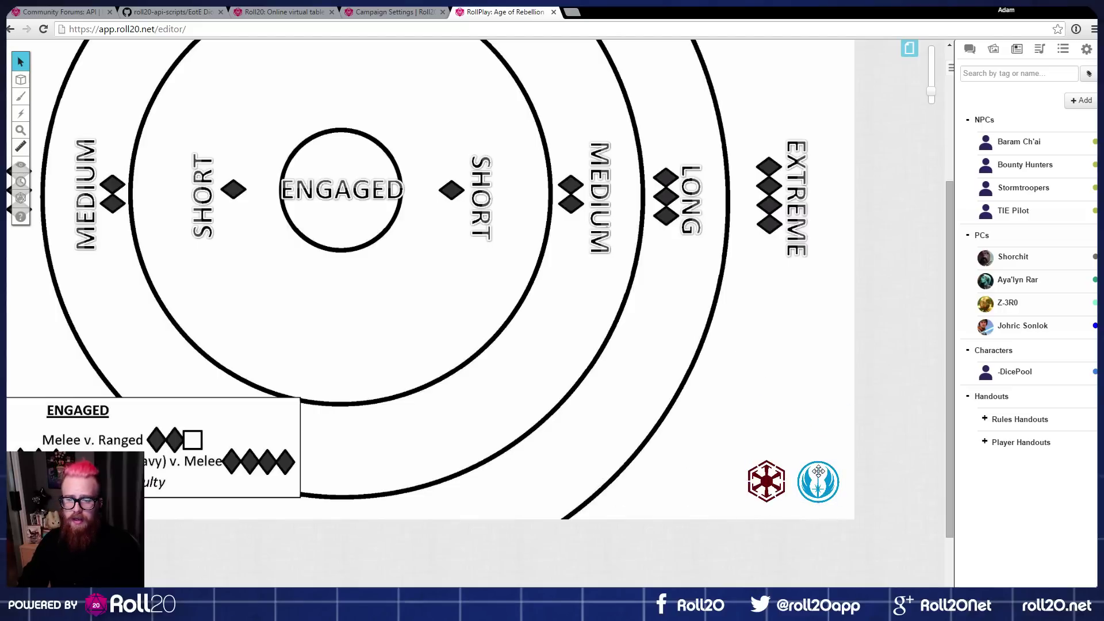
Step: Duplicate the blue Jedi emblem in the map's lower-right corner and place the copy directly above the original, leaving nothing selected
click(763, 478)
click(822, 489)
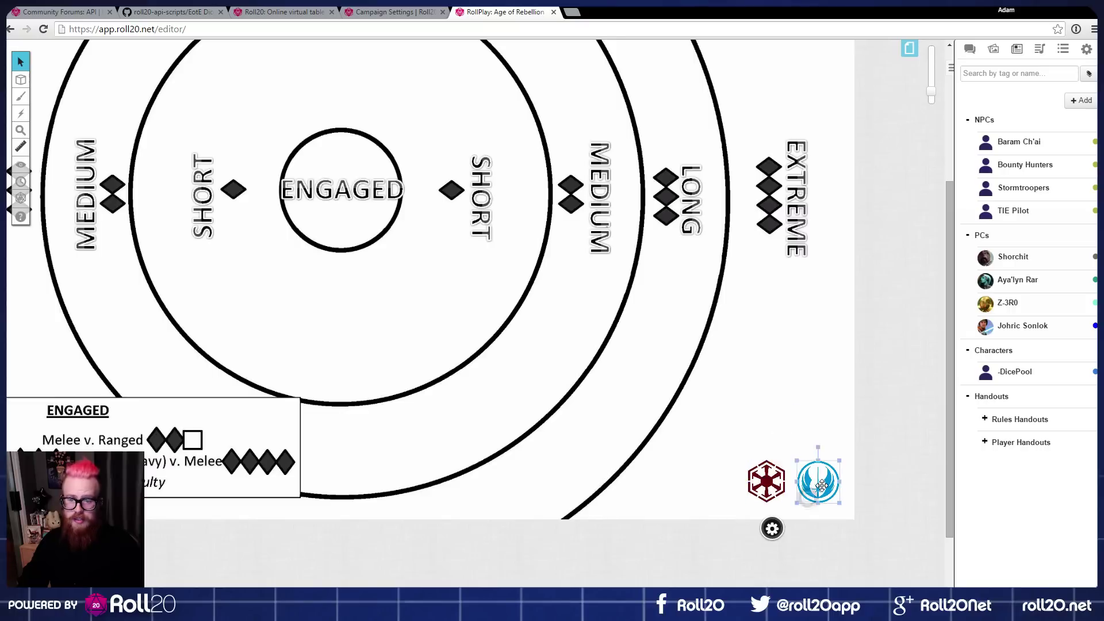
click(886, 481)
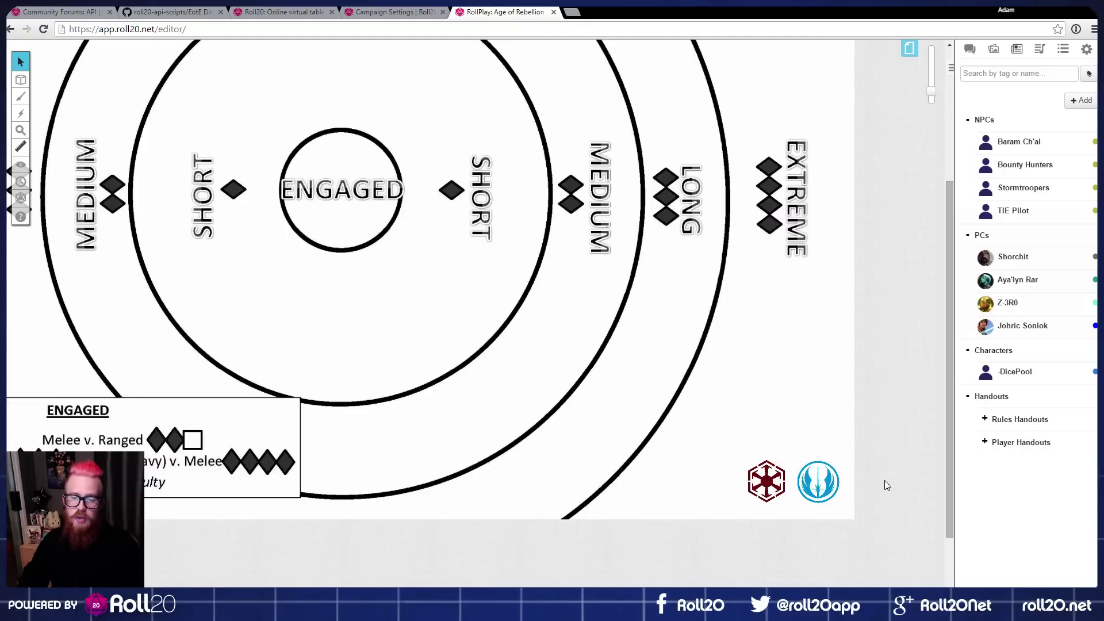
click(814, 473)
key(ctrl+v)
drag(764, 374, 821, 429)
double_click(750, 473)
click(715, 428)
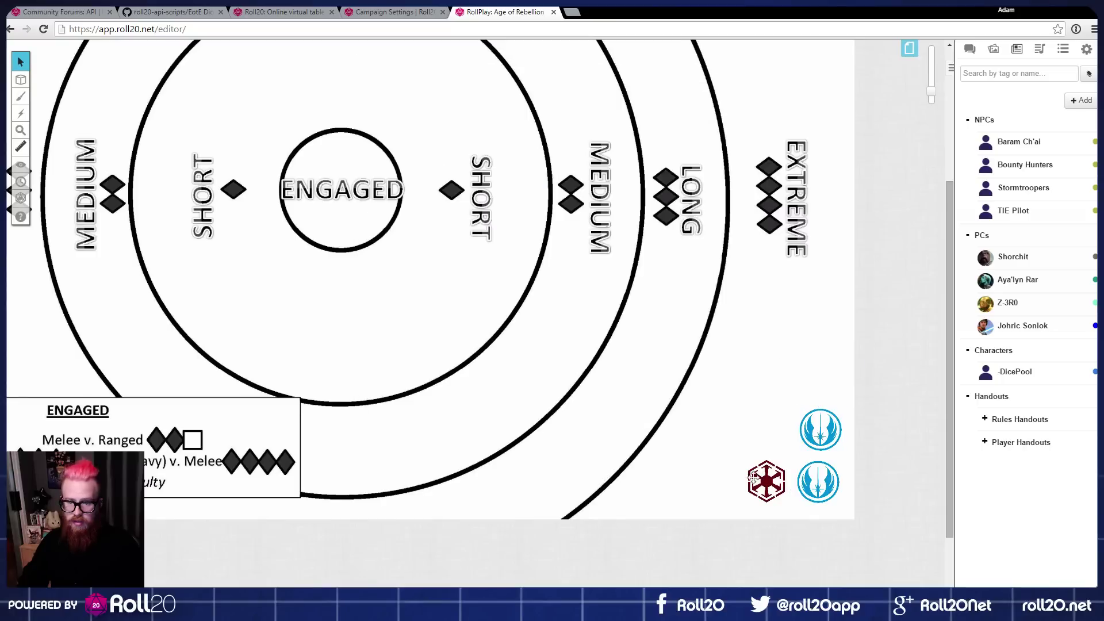
Step: Try to duplicate the dark red hexagonal emblem beside the blue Jedi emblems, and delete the pasted copy
click(757, 479)
key(ctrl+c)
key(ctrl+v)
drag(700, 411, 835, 444)
key(Delete)
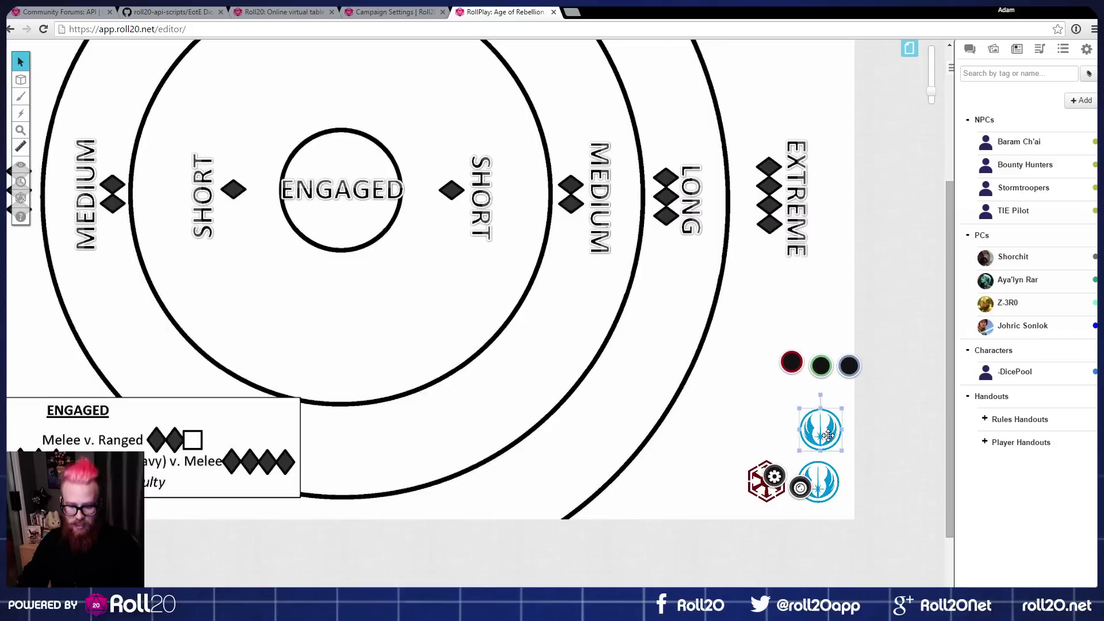
Step: Paste a third blue Jedi emblem above the other two, and delete that extra copy again
click(790, 283)
key(ctrl+v)
drag(790, 282, 822, 379)
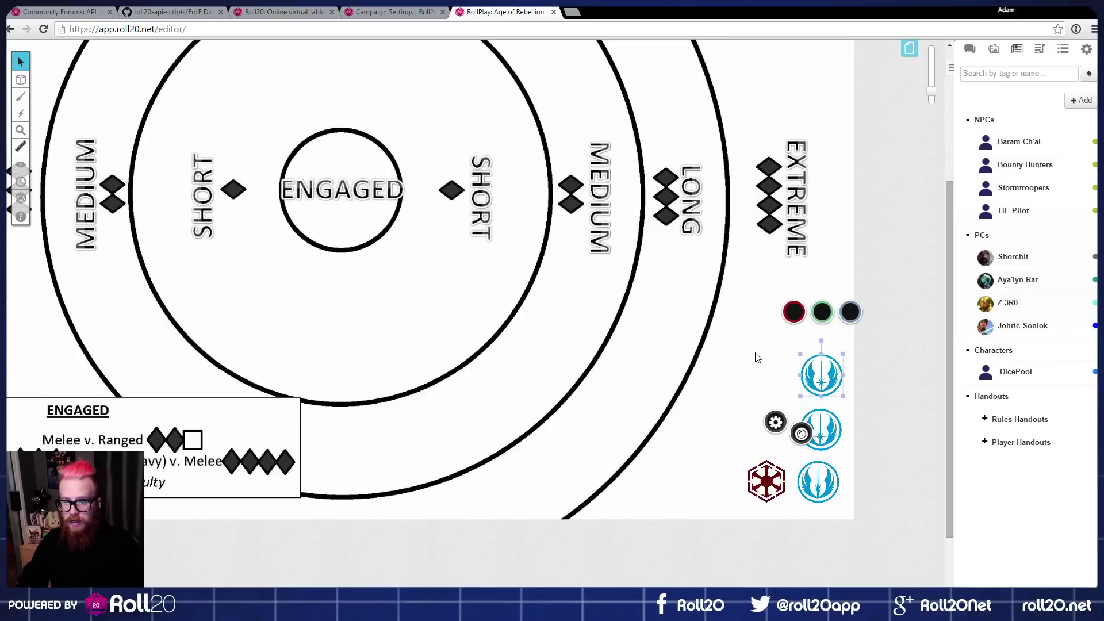
click(720, 366)
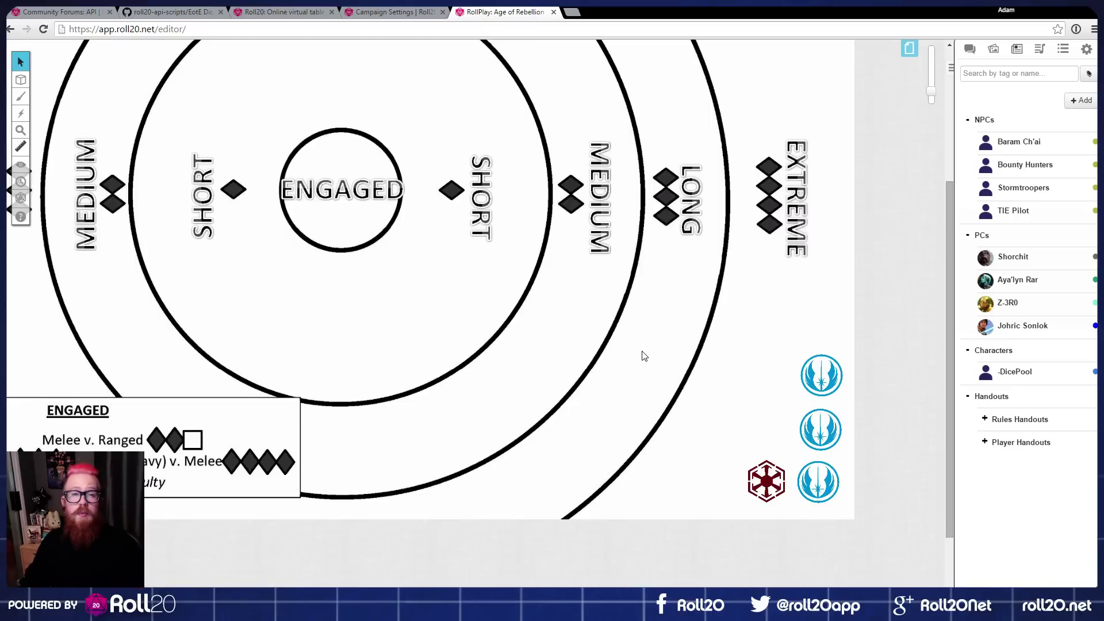
click(821, 377)
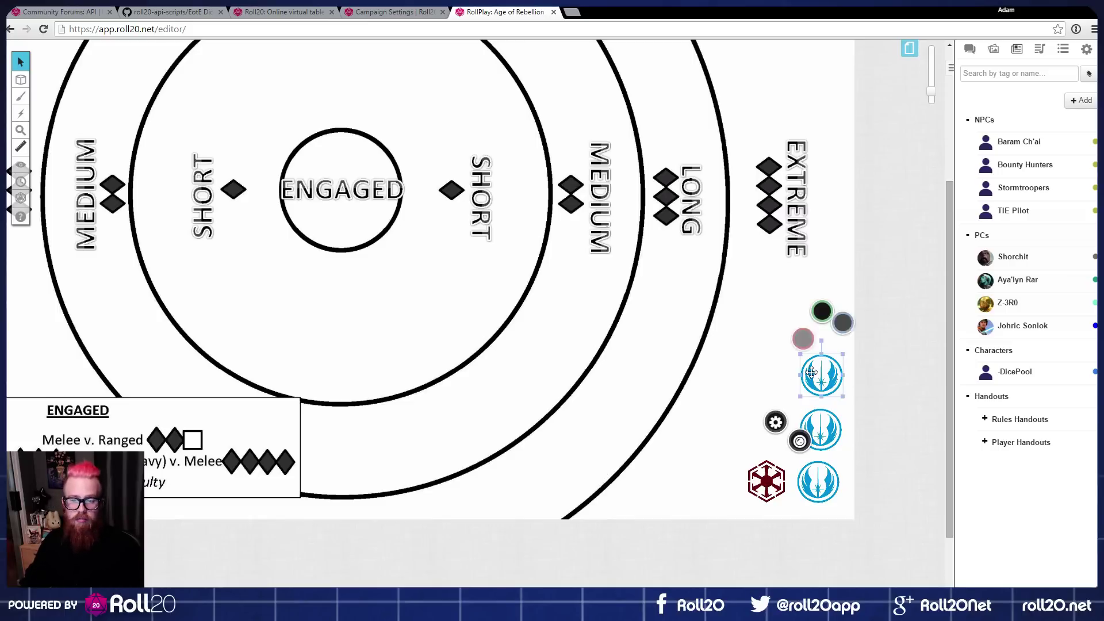
key(Delete)
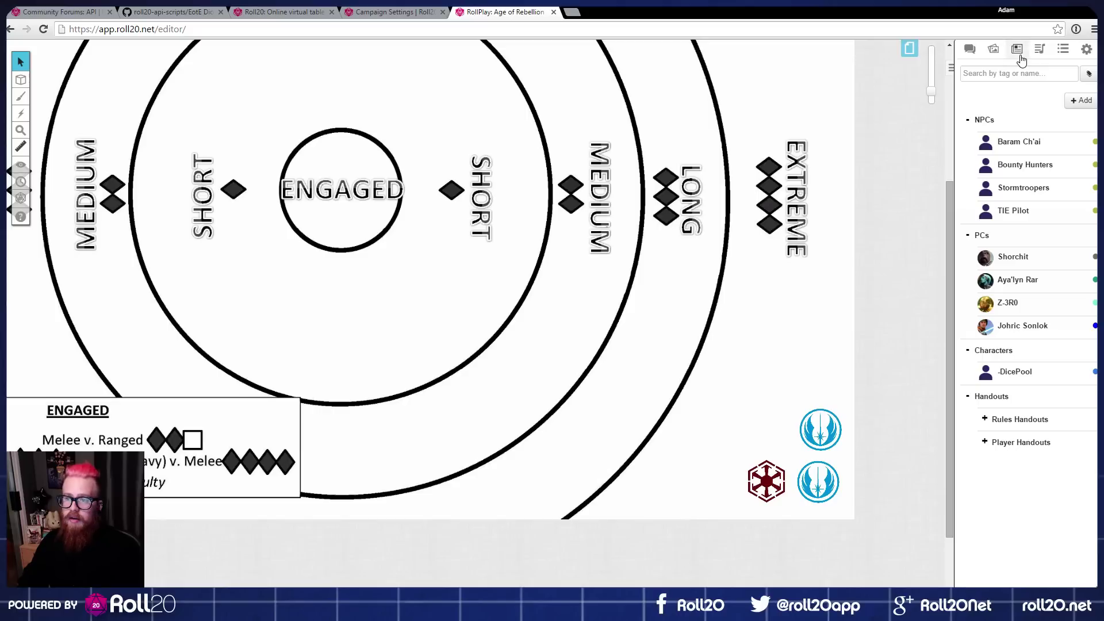
Step: Add a new card deck to the game's collection of decks and show it on the tabletop
click(1040, 58)
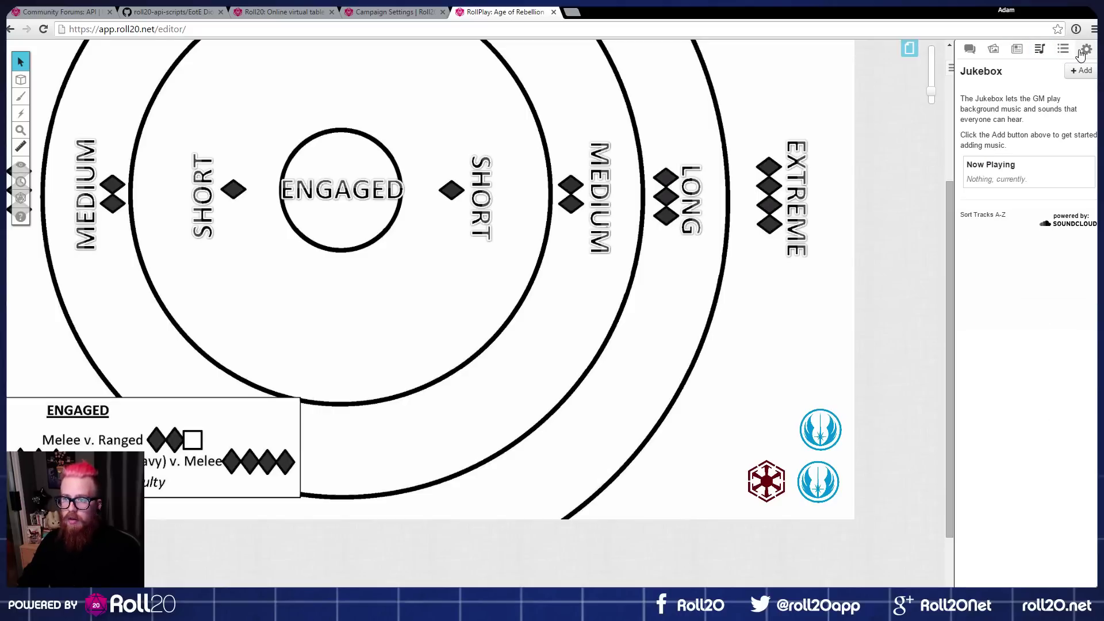
click(1076, 52)
click(1063, 51)
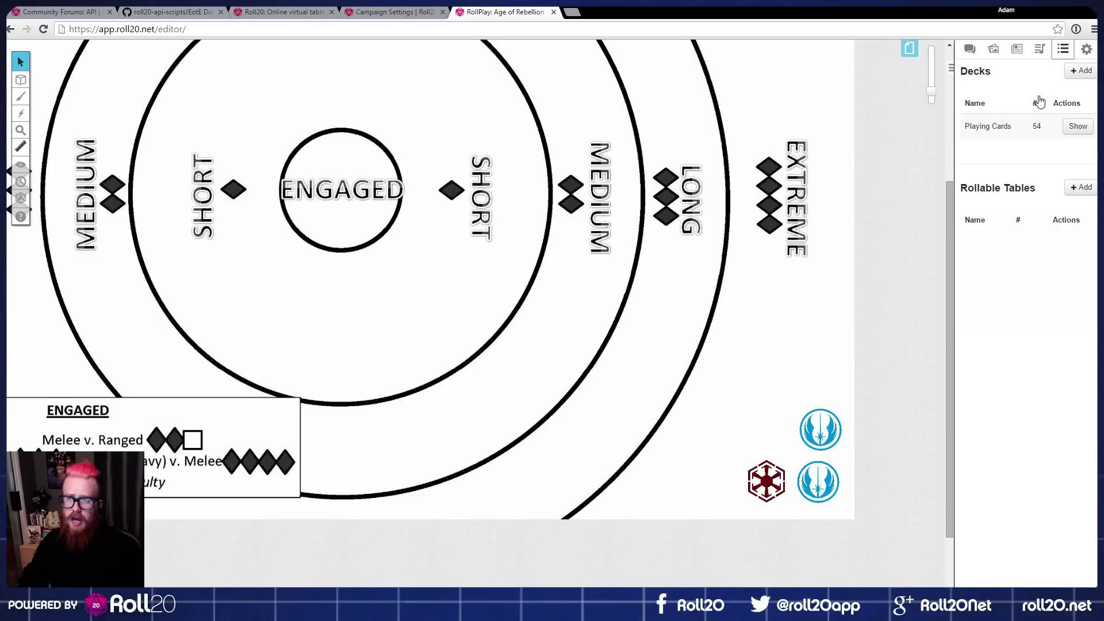
click(1081, 70)
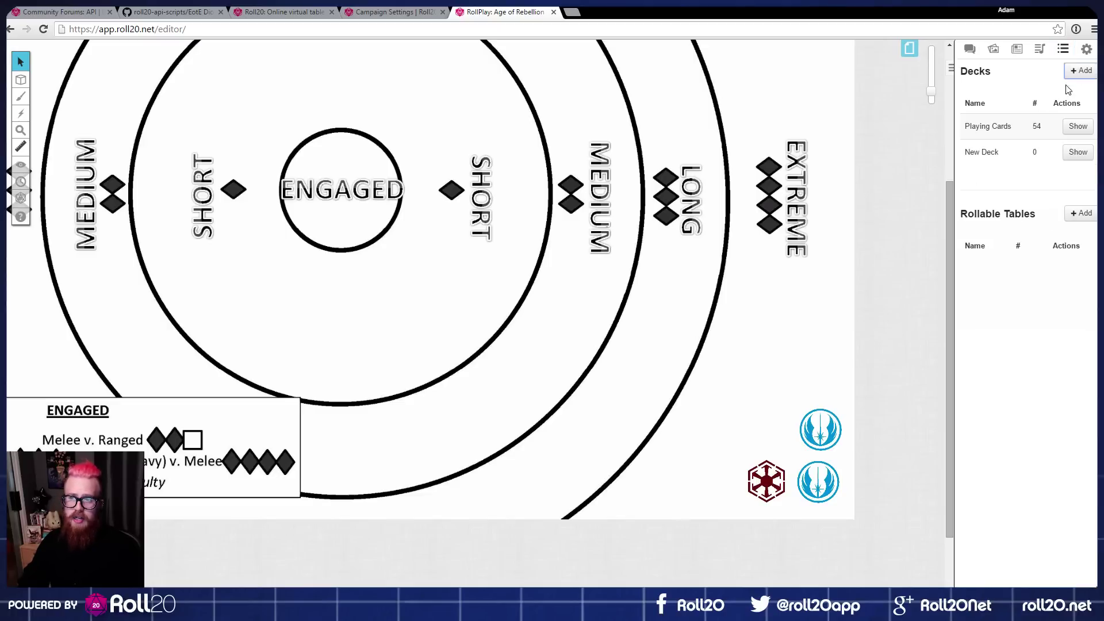
click(1078, 152)
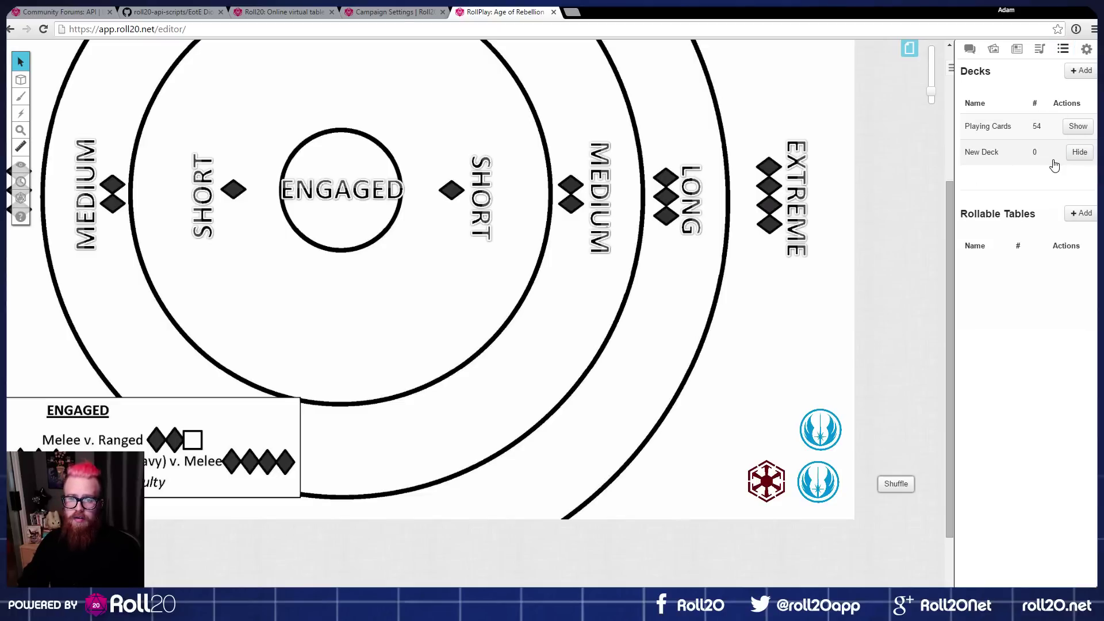
Step: Set the new deck's cards to be considered Tokens (Including Bubbles and Stats), review the remaining deck options, and close without saving
click(983, 152)
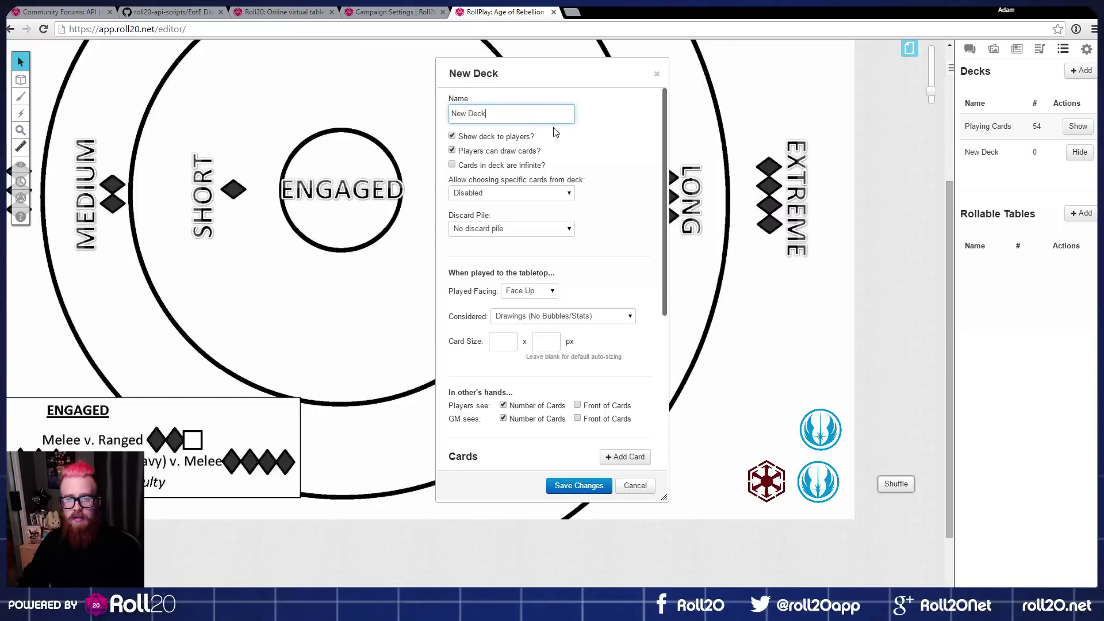
click(554, 319)
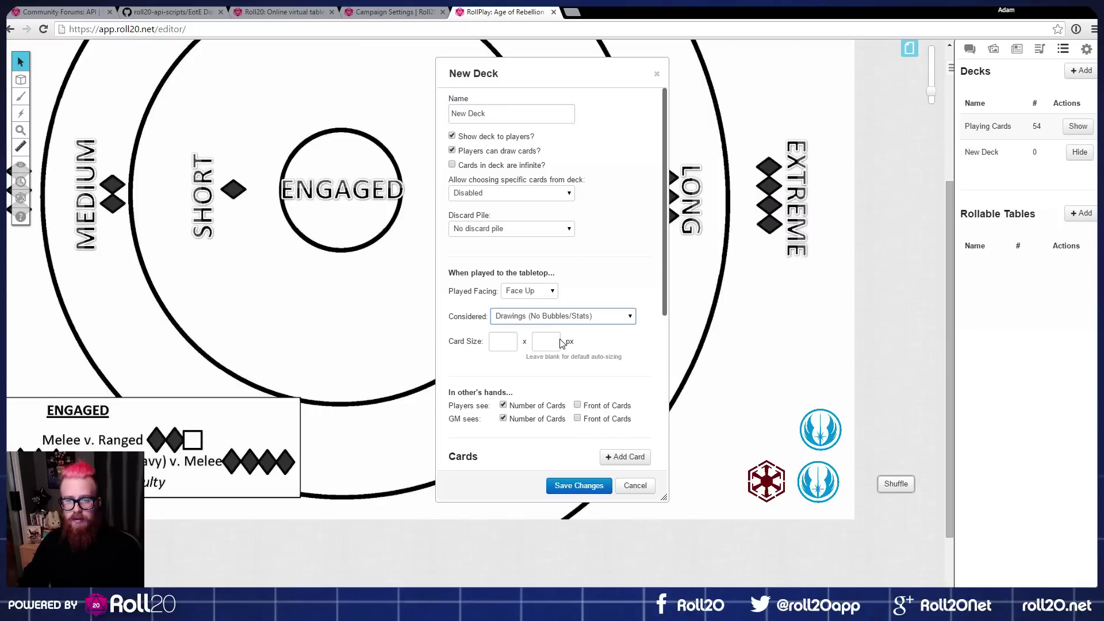
key(Up)
key(shift+Tab)
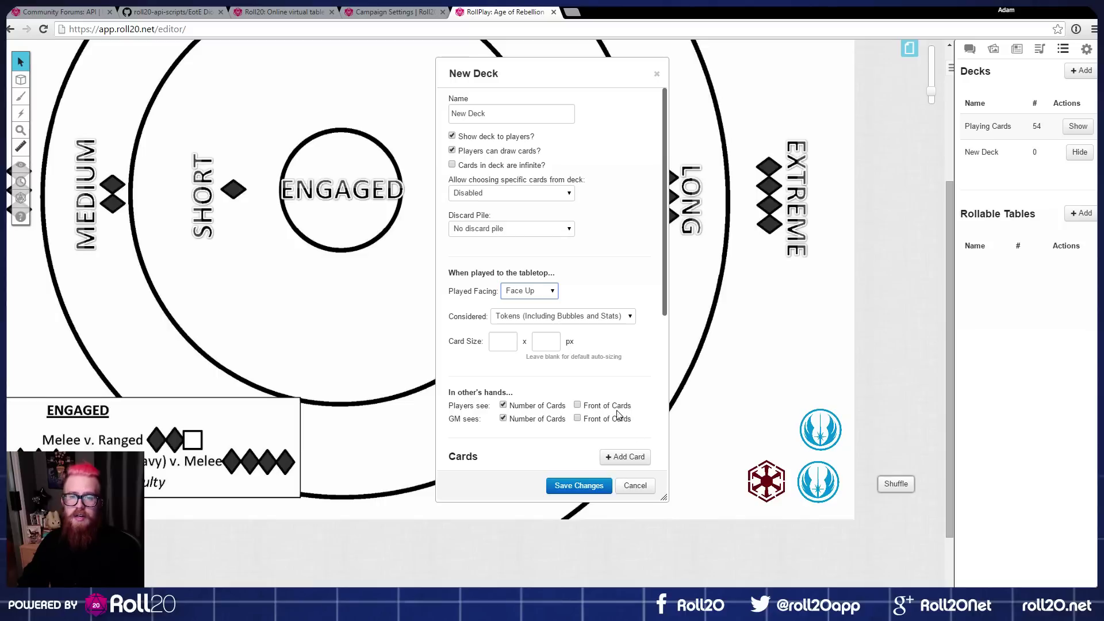
scroll(540, 268, down, 5)
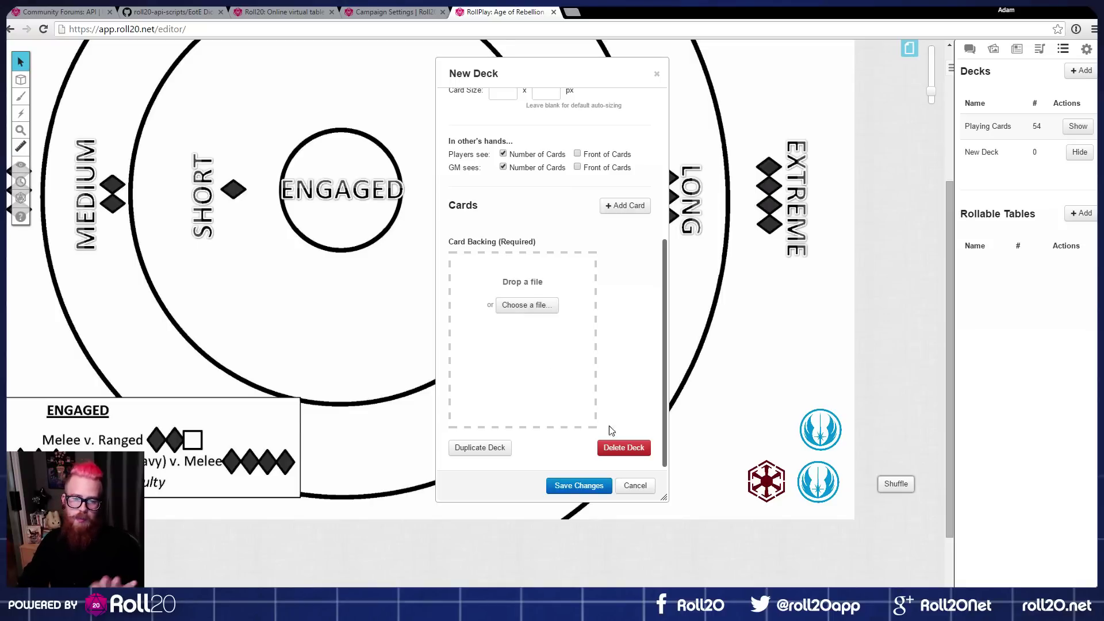
click(636, 485)
Step: Nudge the upper blue Jedi emblem slightly toward the one below it, deselect it, and return to the range-band map's centre
drag(809, 428, 806, 430)
click(714, 397)
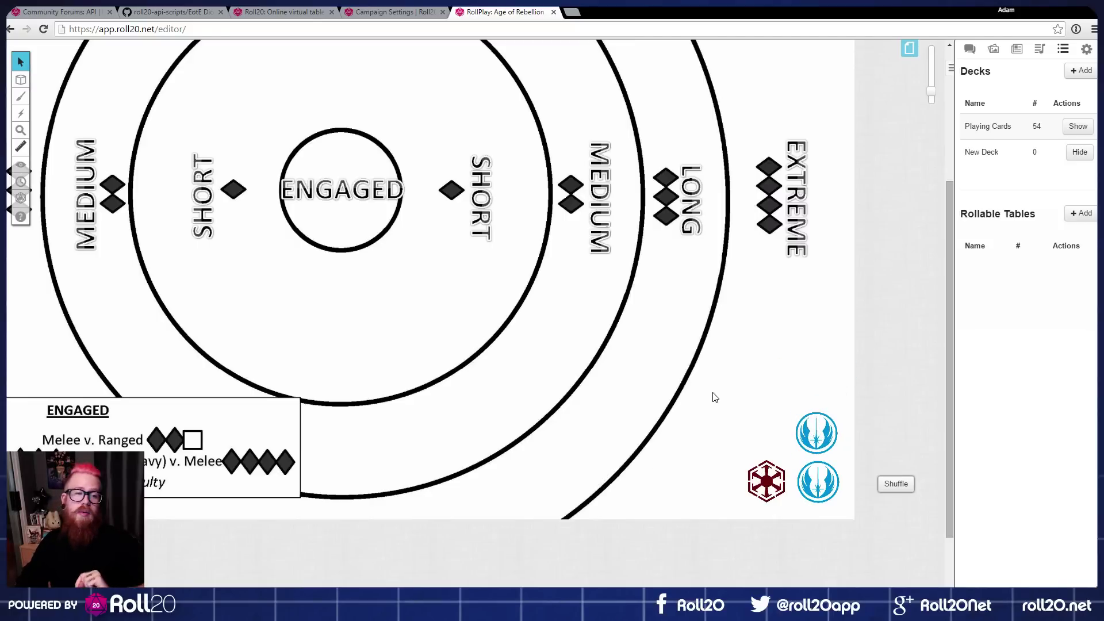
scroll(714, 398, up, 3)
scroll(714, 398, up, 1)
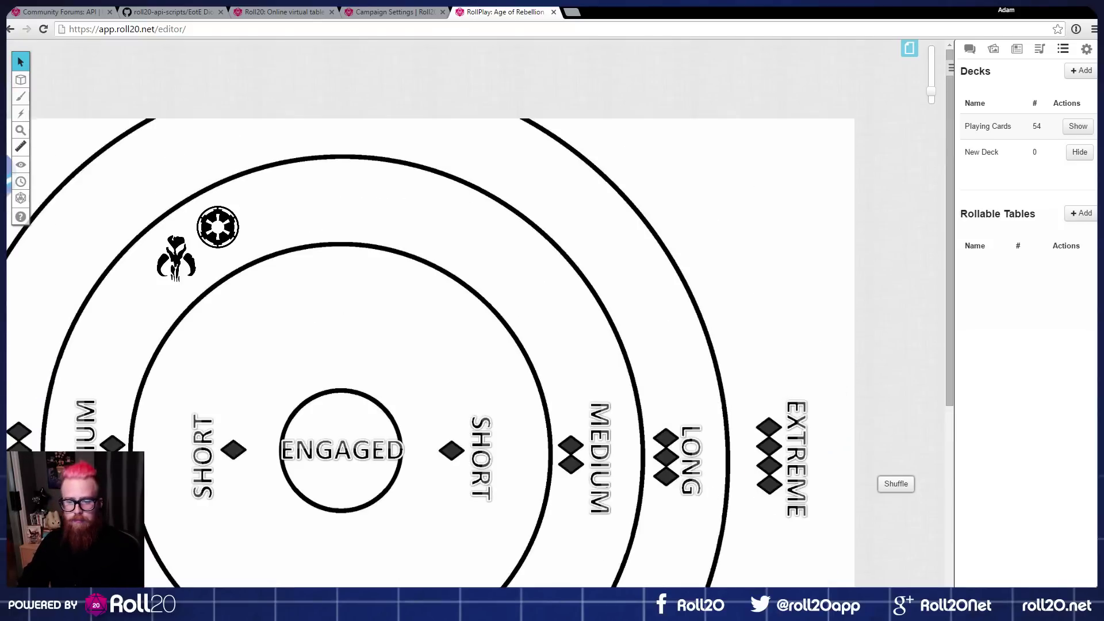
scroll(569, 517, left, 3)
scroll(583, 471, down, 2)
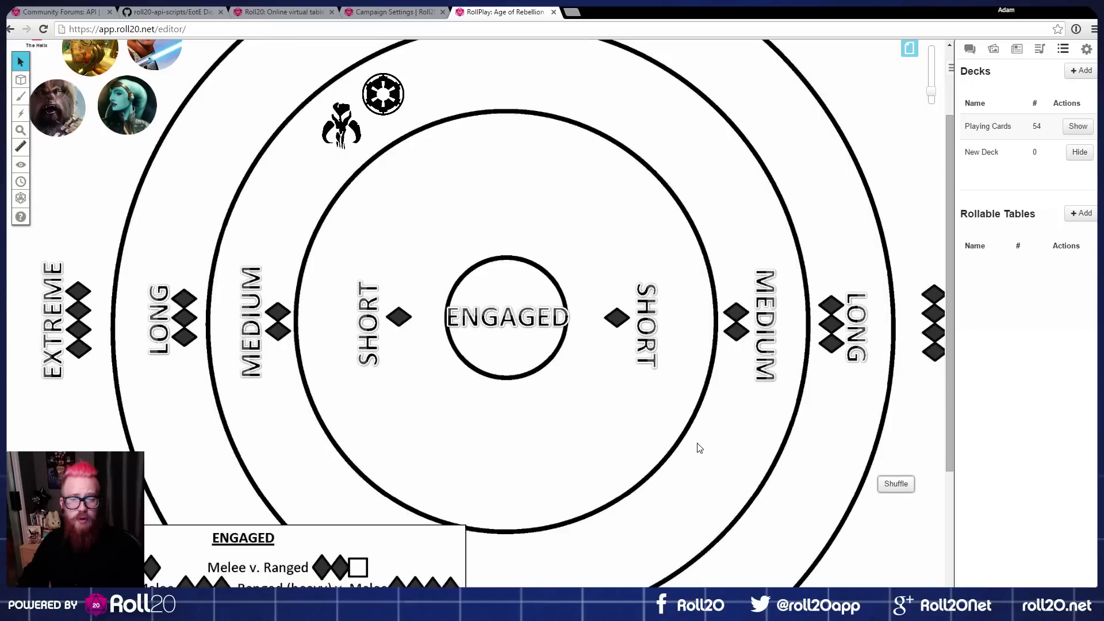
drag(947, 317, 948, 301)
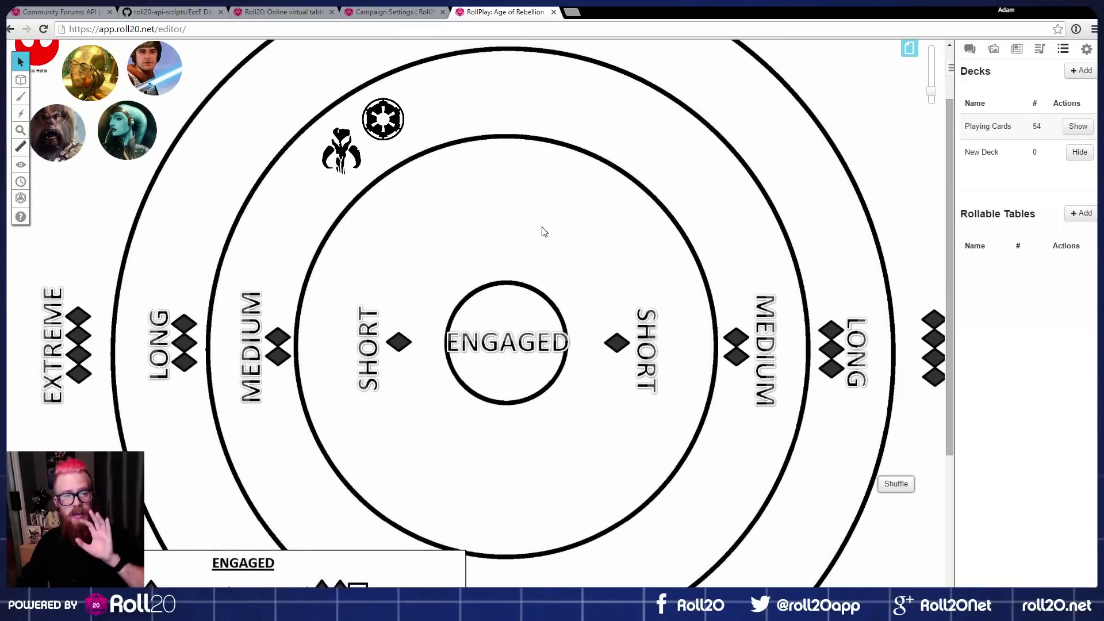
Step: Switch to the Flow page and enlarge the adventure flowchart to examine it from the Kicker Event at its top
click(909, 50)
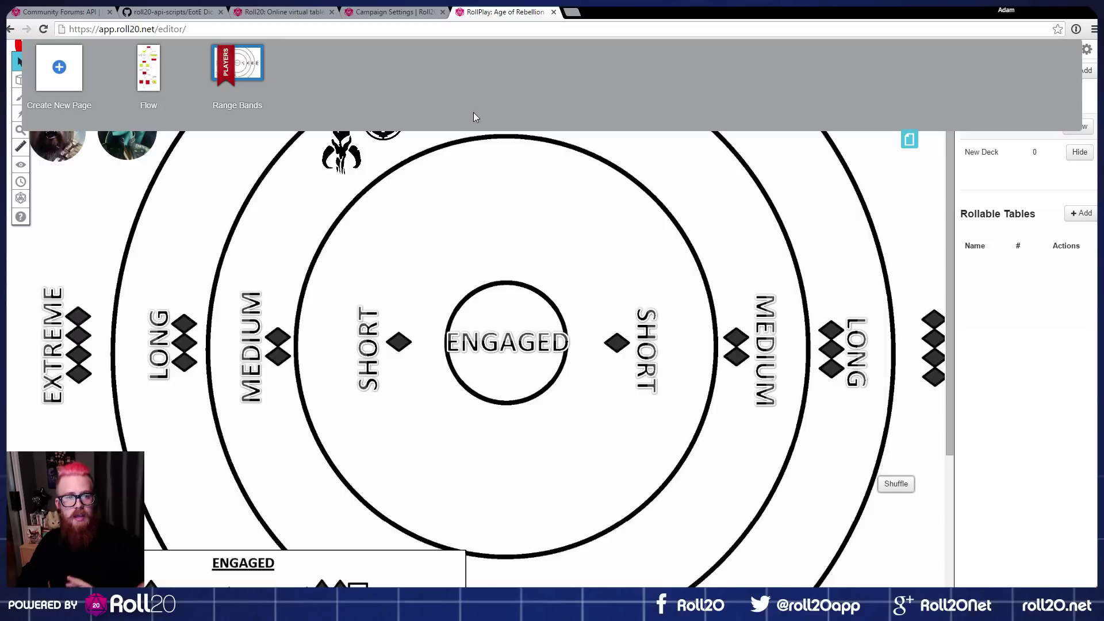
drag(158, 68, 237, 60)
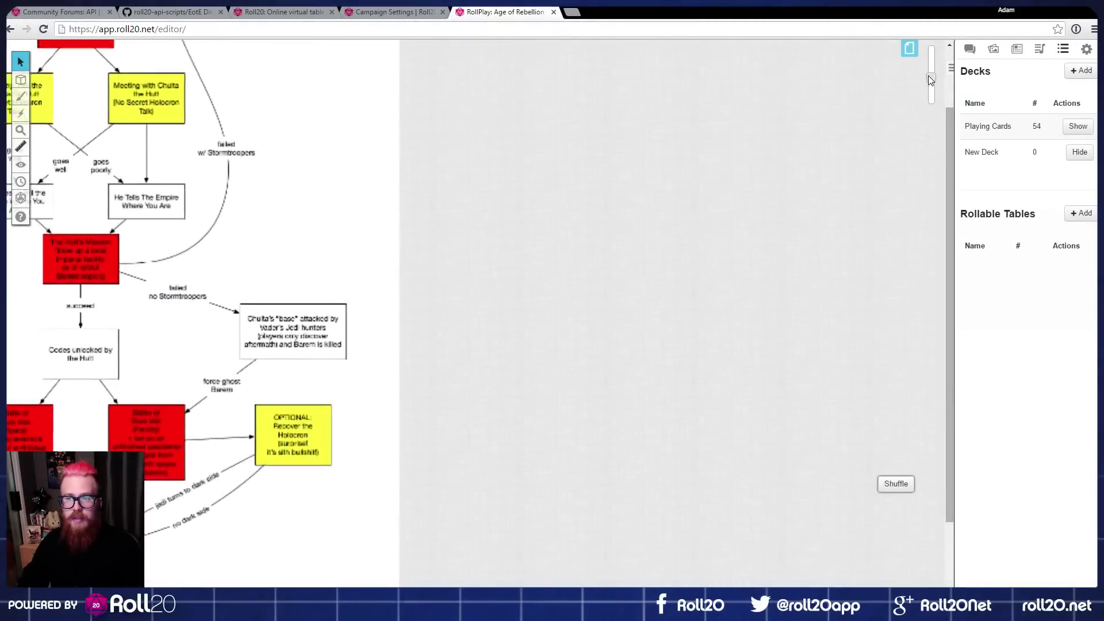
drag(932, 92, 931, 63)
scroll(594, 496, up, 6)
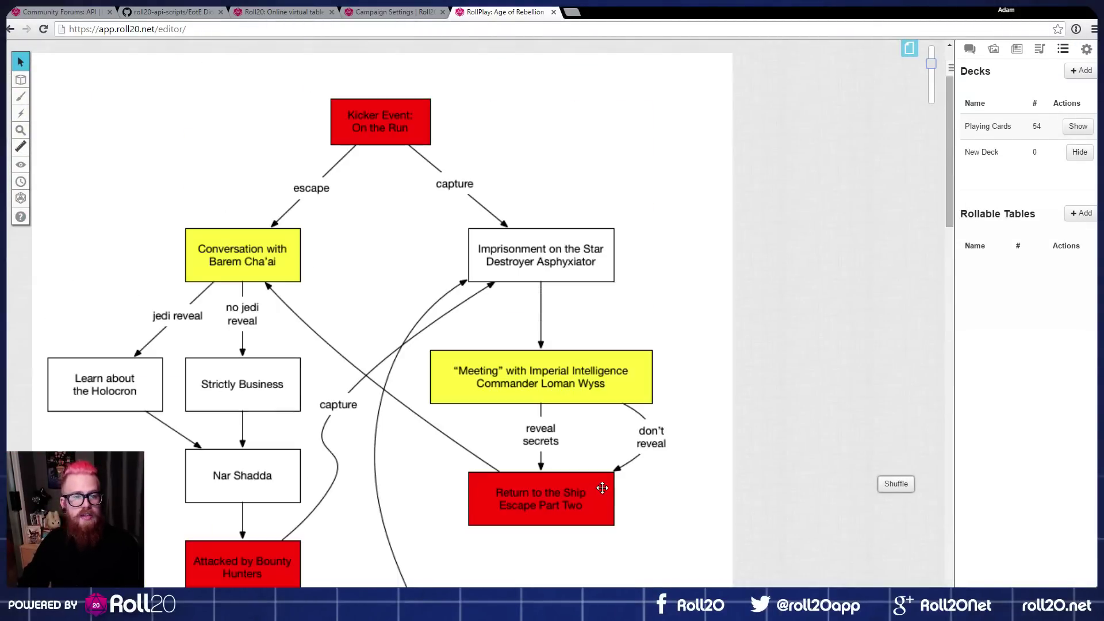